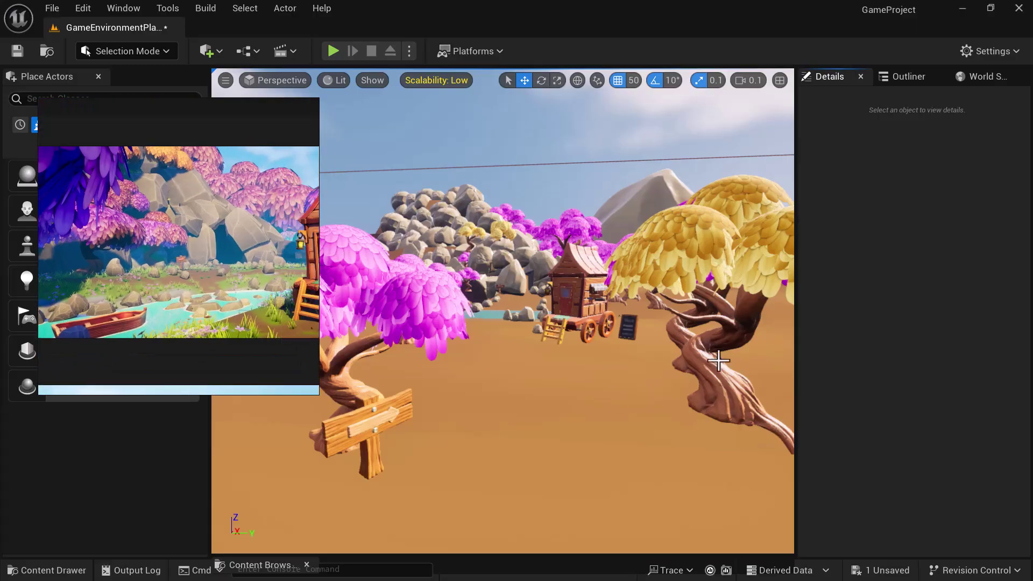
Move the reference image clear of the viewport and look at the scene through the CineCameraActor.
drag(184, 127, 947, 156)
click(280, 80)
click(279, 86)
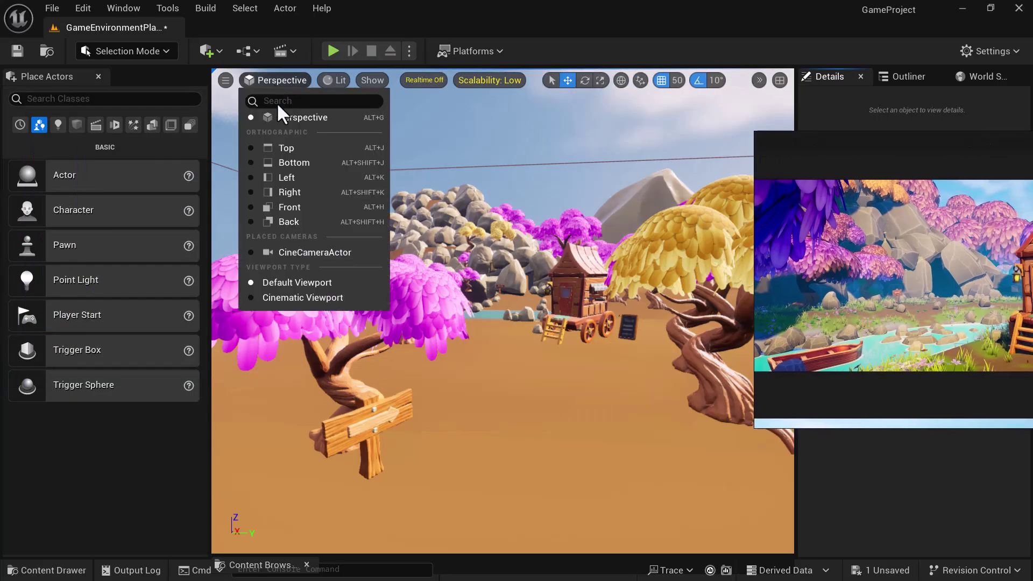
click(317, 253)
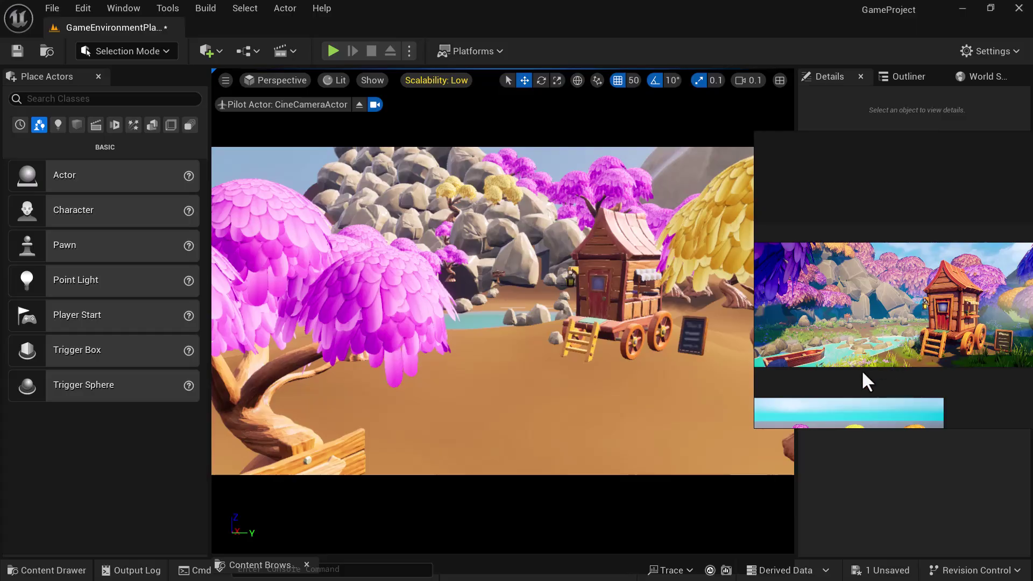
Split the view into multiple viewports, keeping the camera shot in the upper one and a free perspective in the lower one.
click(503, 349)
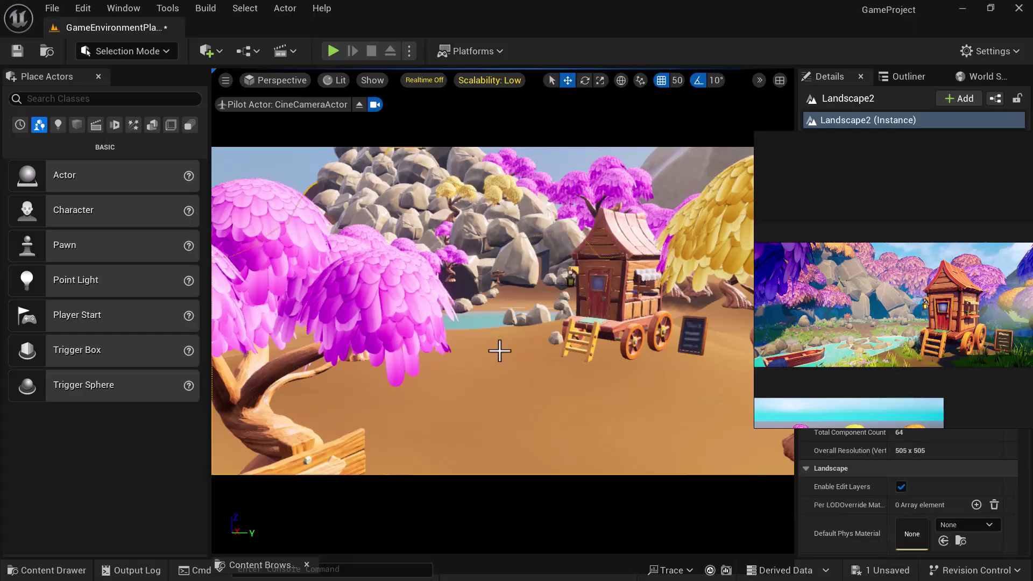
click(779, 80)
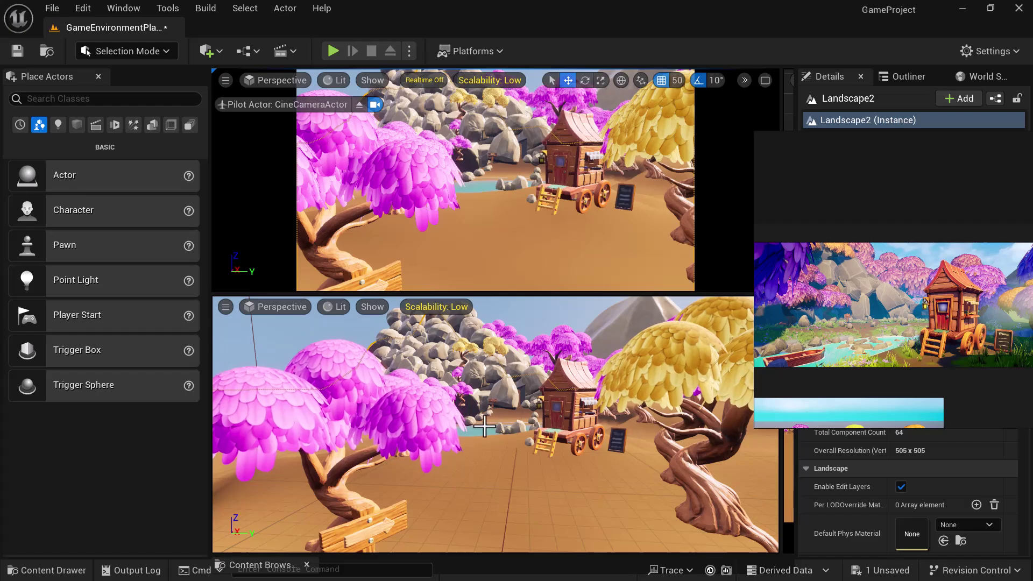
click(275, 307)
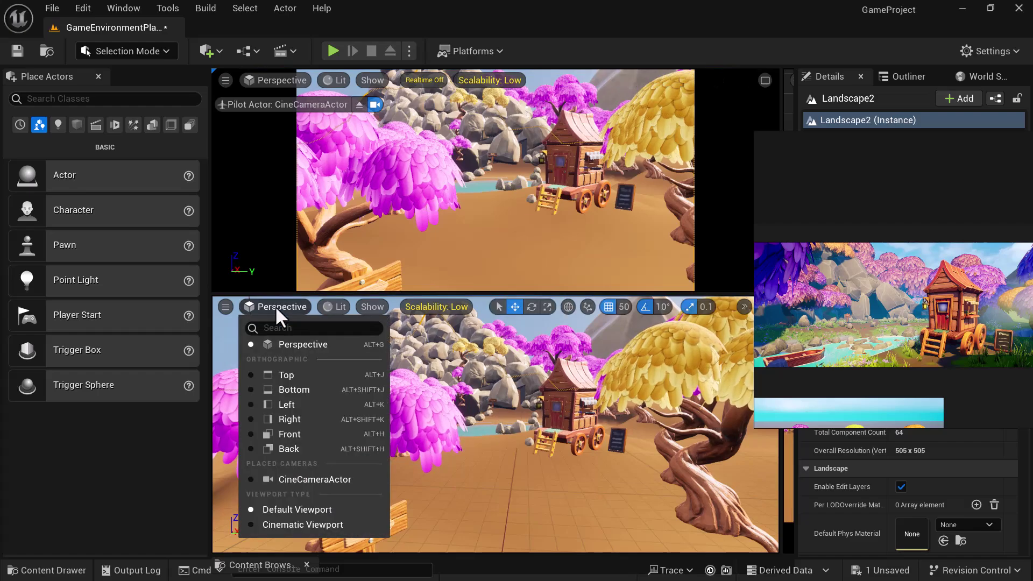
right_drag(538, 456, 570, 455)
key(a)
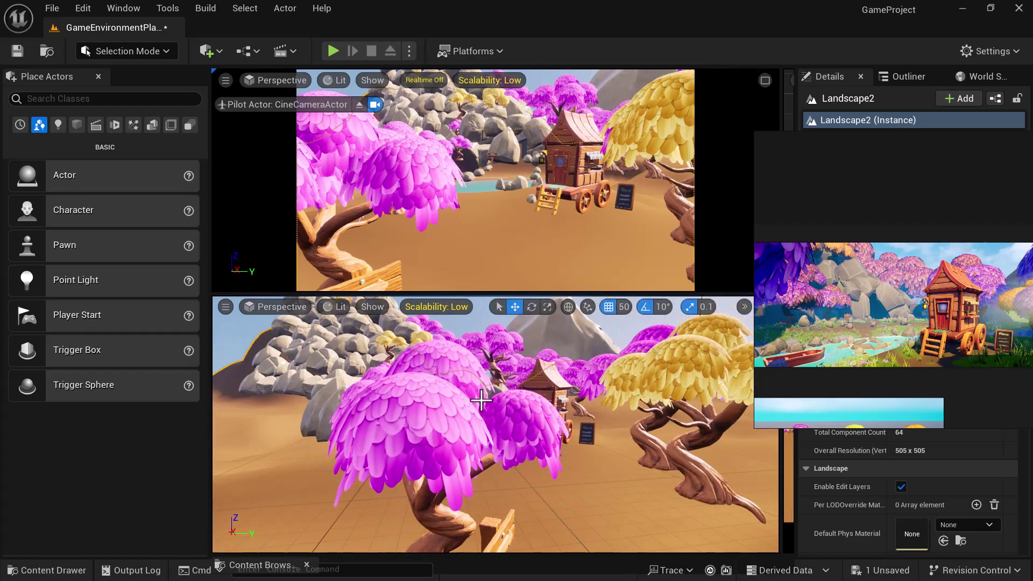
Set the upper viewport to look through CineCameraActor and move the reference image lower, clear of the actor properties.
click(285, 79)
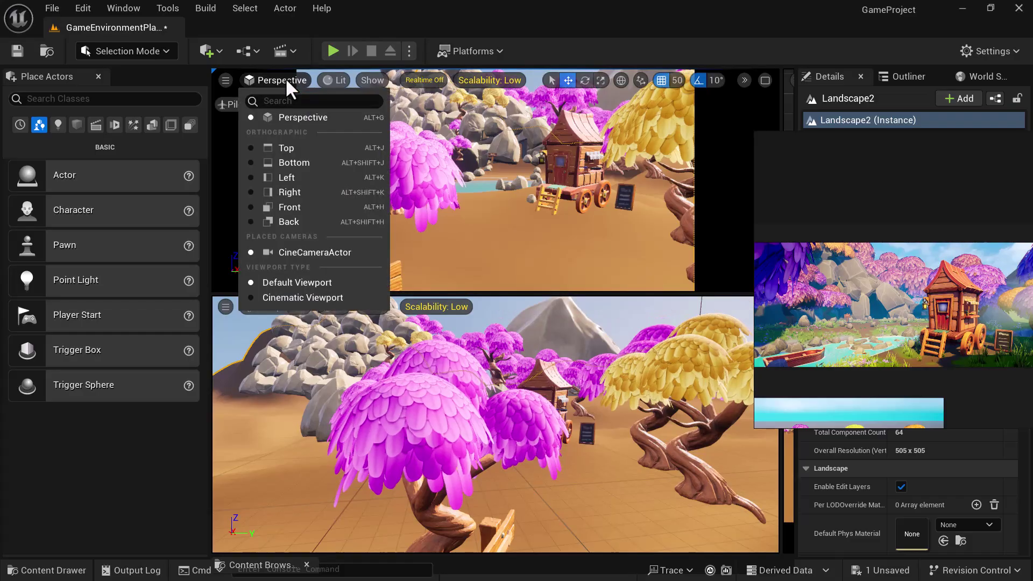
click(323, 254)
drag(921, 148, 848, 373)
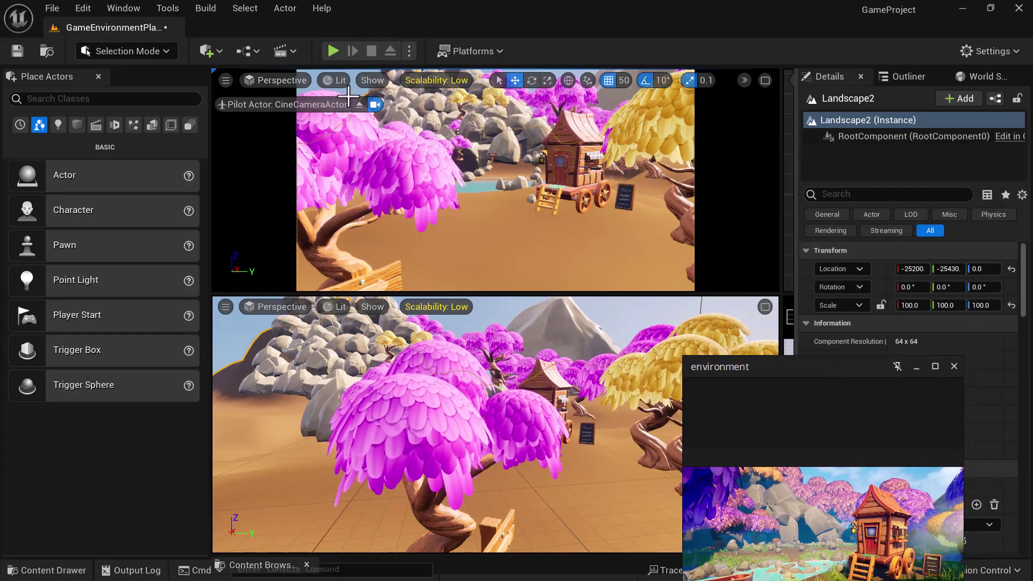
click(283, 81)
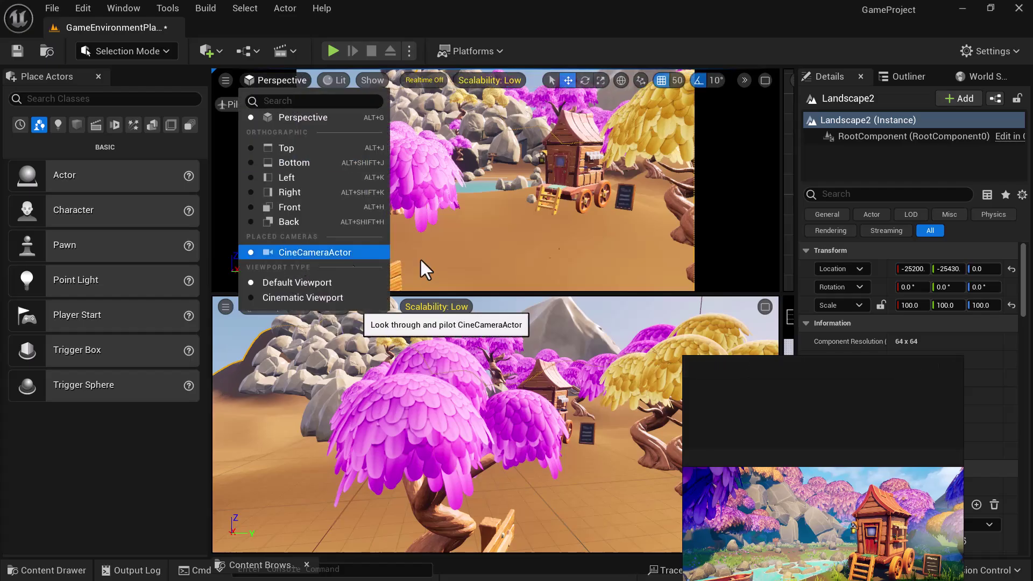
Lock the actor movement of CineCameraActor, moving the reference image out of the way.
click(904, 76)
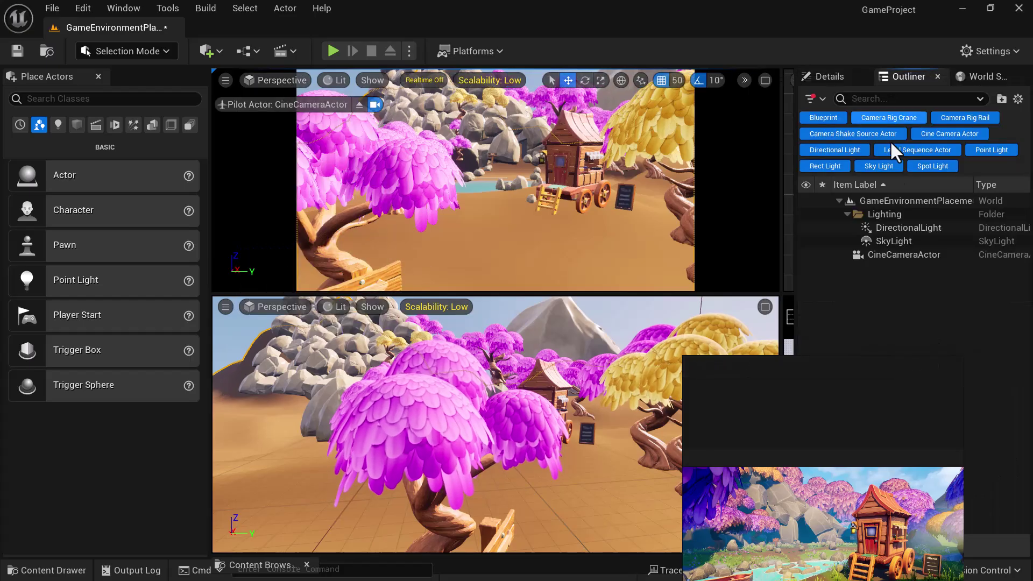
click(911, 256)
right_click(912, 258)
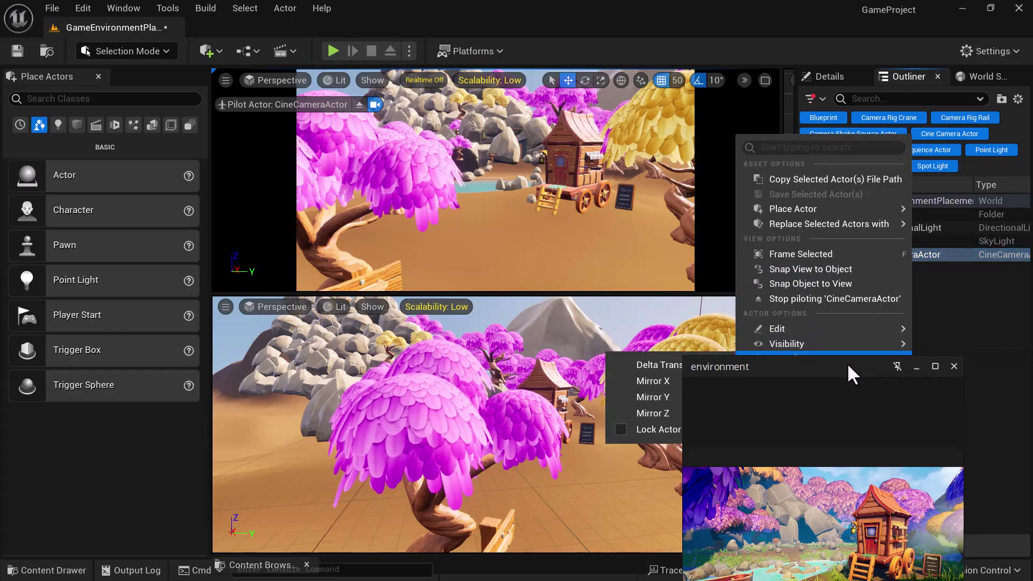
drag(847, 363, 396, 428)
right_click(892, 253)
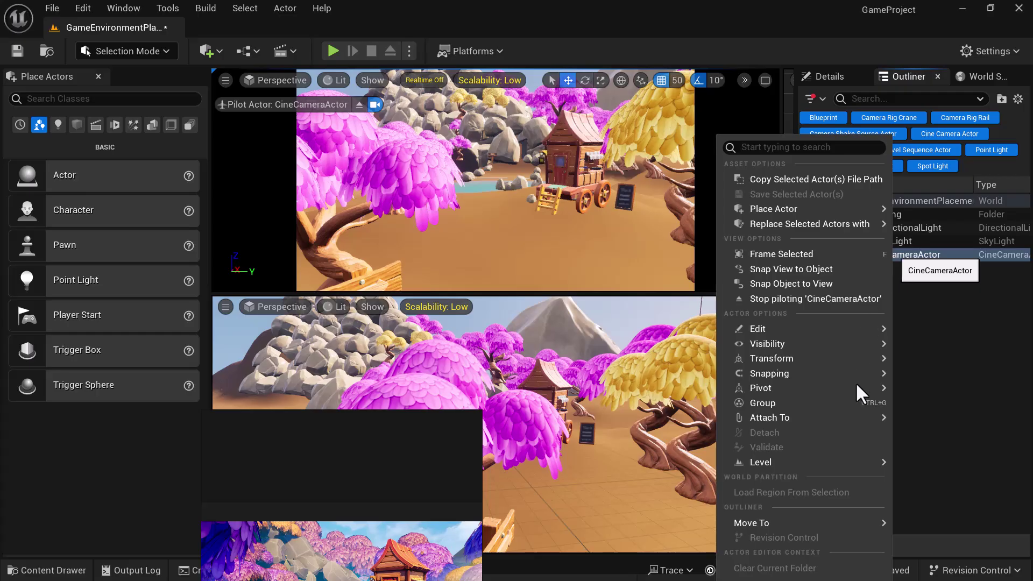
mouse_move(847, 343)
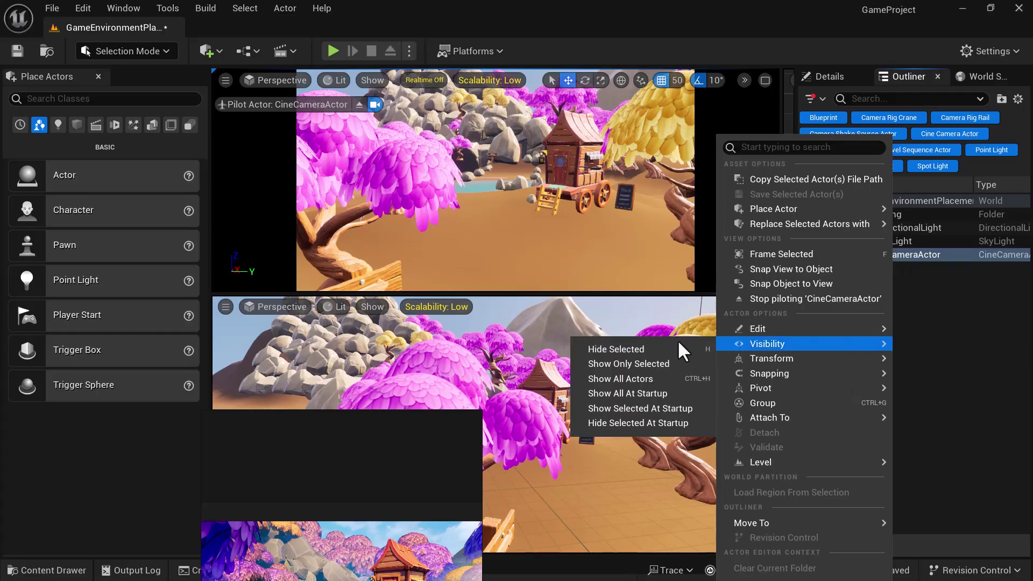
mouse_move(802, 356)
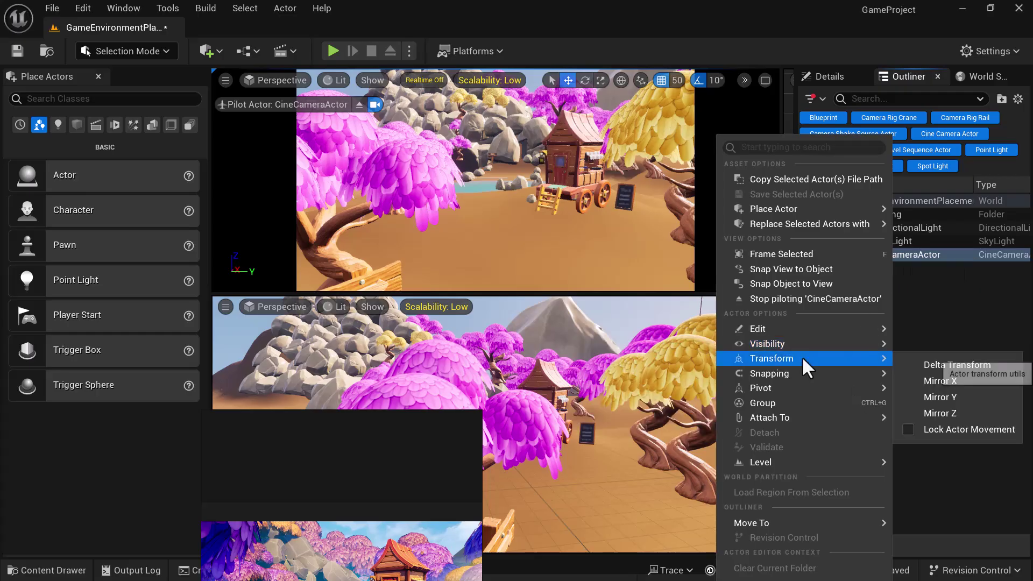
click(985, 431)
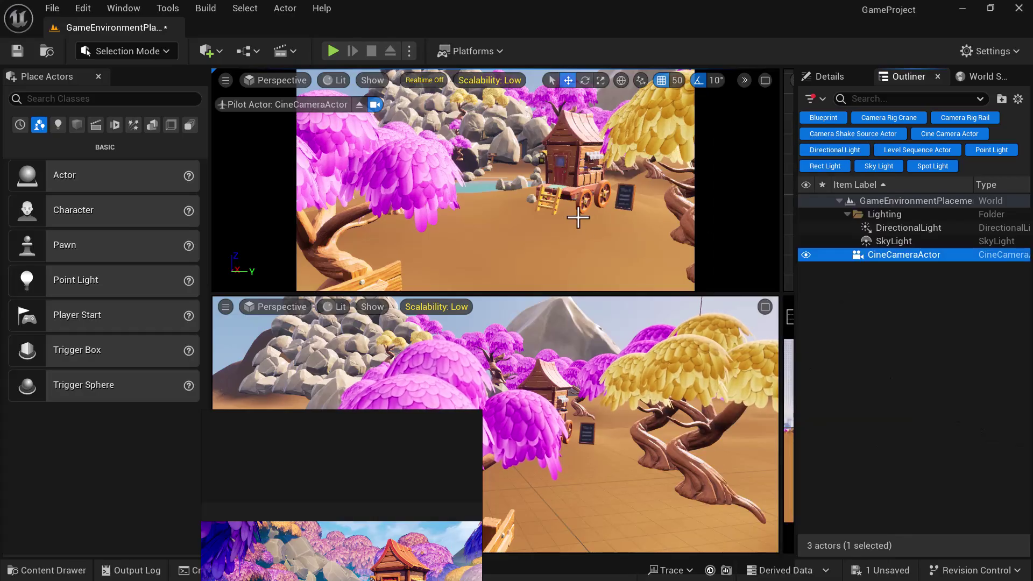
Test the camera lock with the wooden wagon selected and move the reference image beside the viewports.
right_click(874, 259)
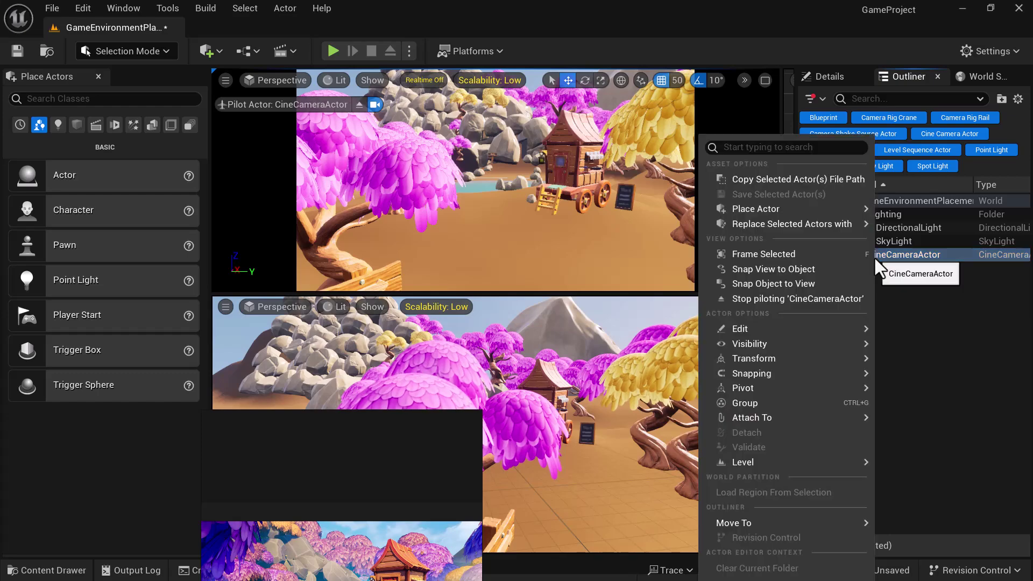
click(557, 201)
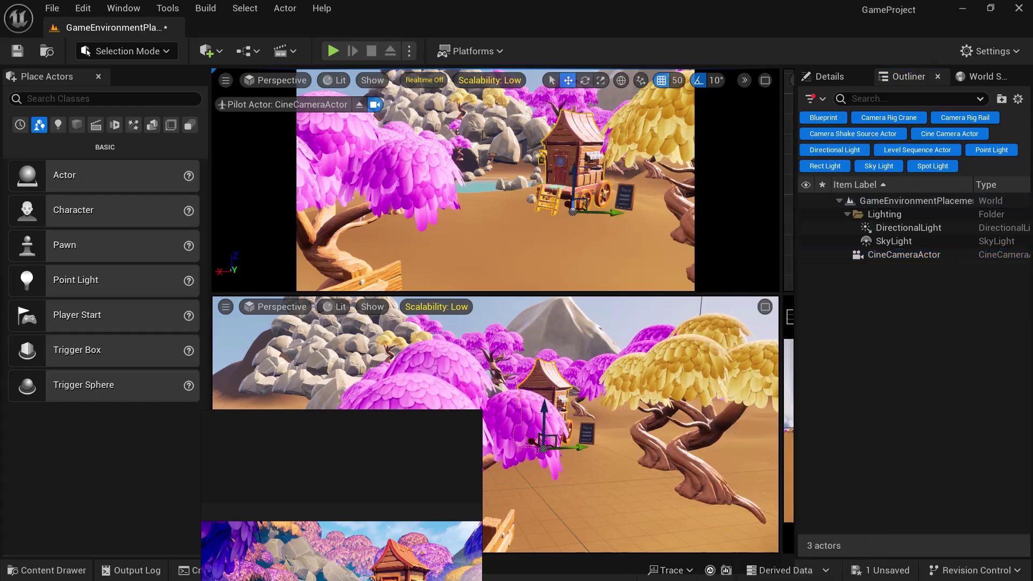
right_drag(558, 202, 699, 202)
drag(339, 425, 186, 133)
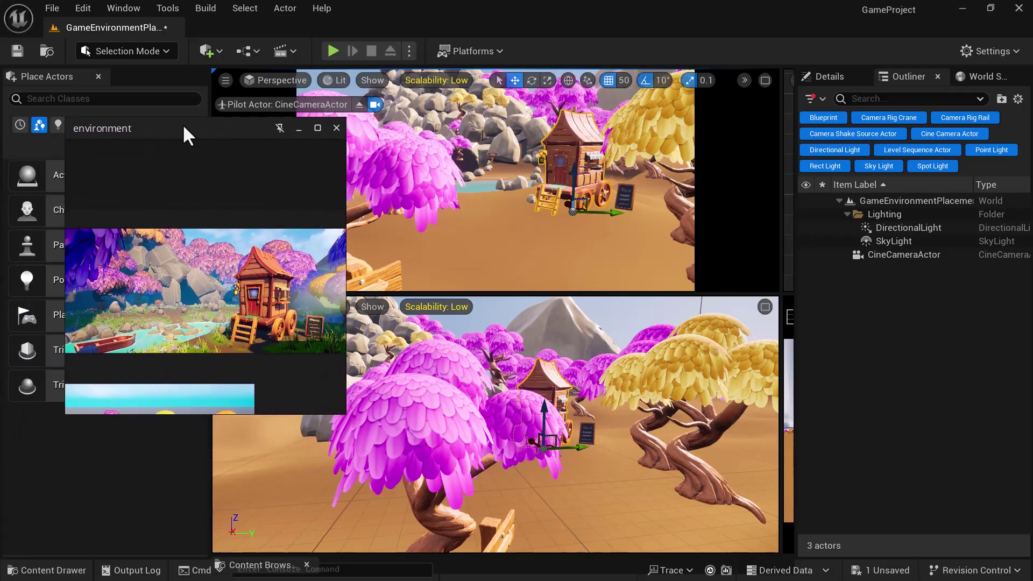
Select the lake behind the wagon in the free perspective viewport and frame it from above with its surrounding rocks.
alt+drag(649, 460, 659, 514)
alt+drag(560, 457, 611, 453)
right_drag(560, 435, 508, 436)
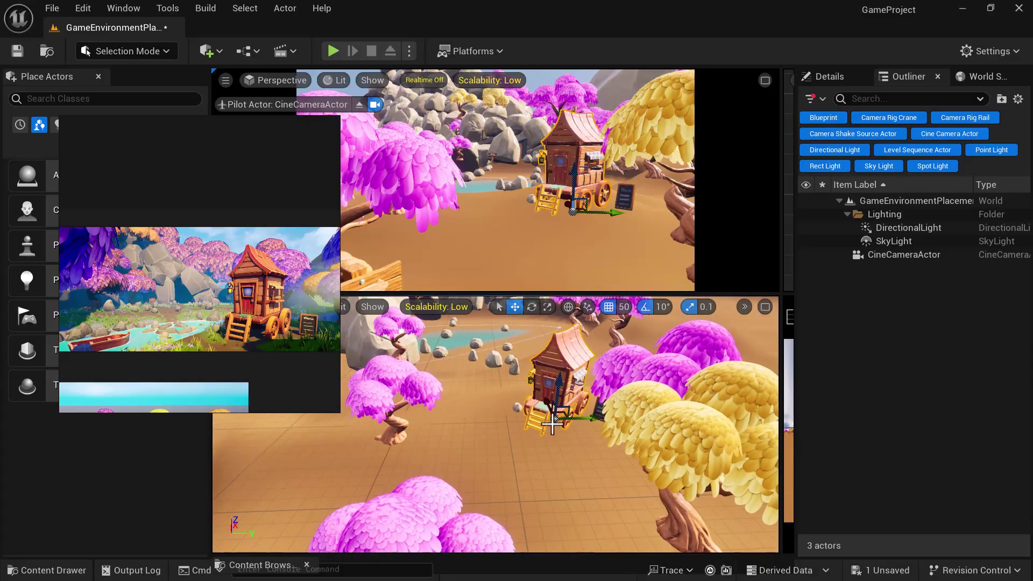
click(460, 343)
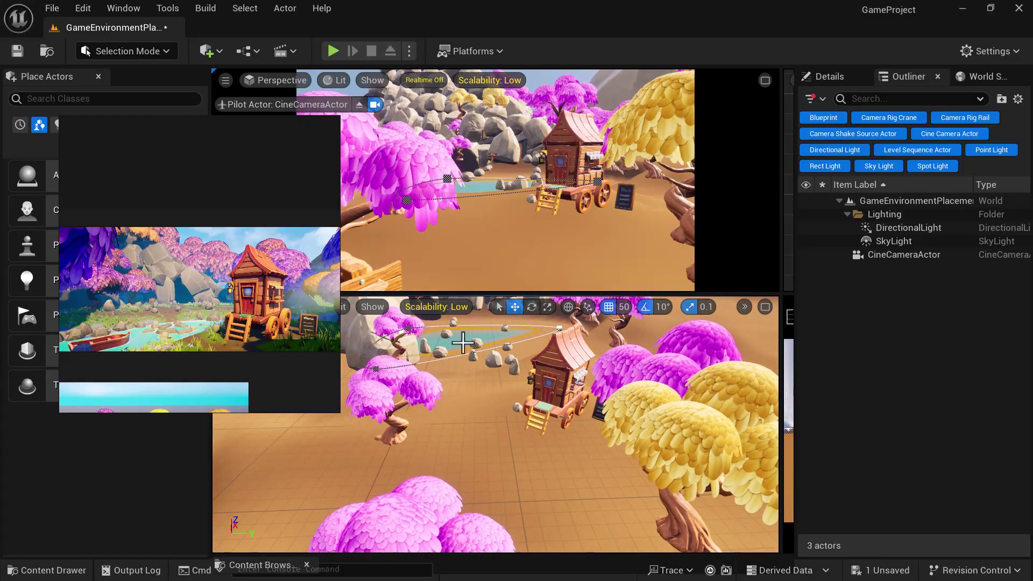
key(f)
scroll(526, 463, up, 1)
alt+drag(500, 447, 441, 466)
scroll(492, 451, up, 7)
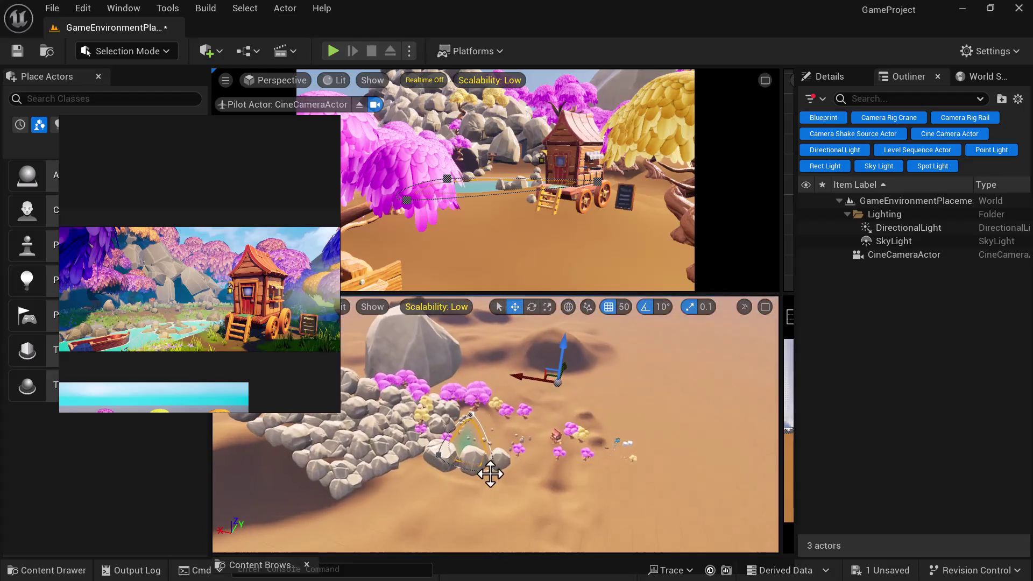
scroll(499, 484, up, 3)
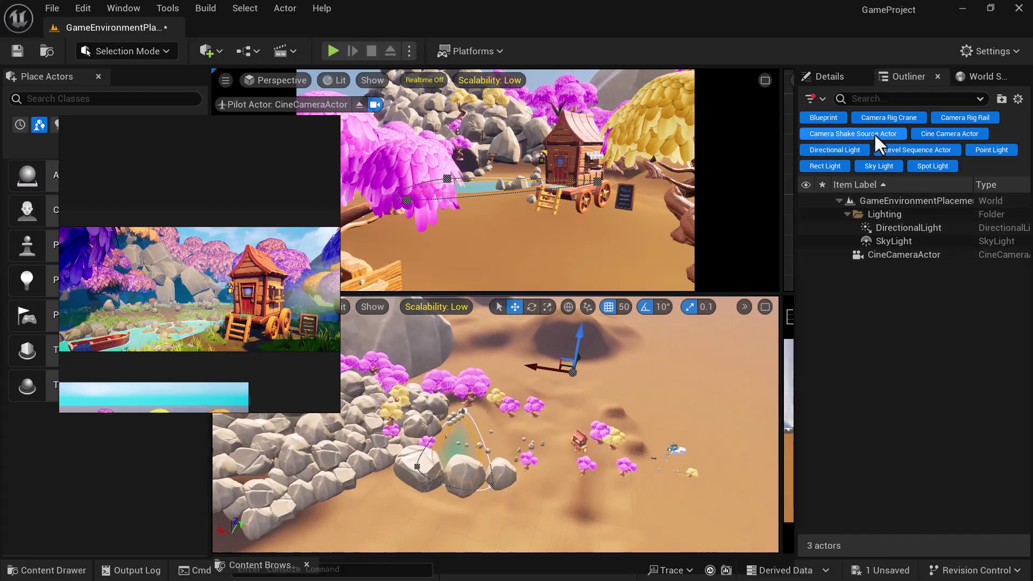
Select the lake's SplineComp and move its spline point with input key 1 outward to about X 4391, Y -3278.
click(831, 76)
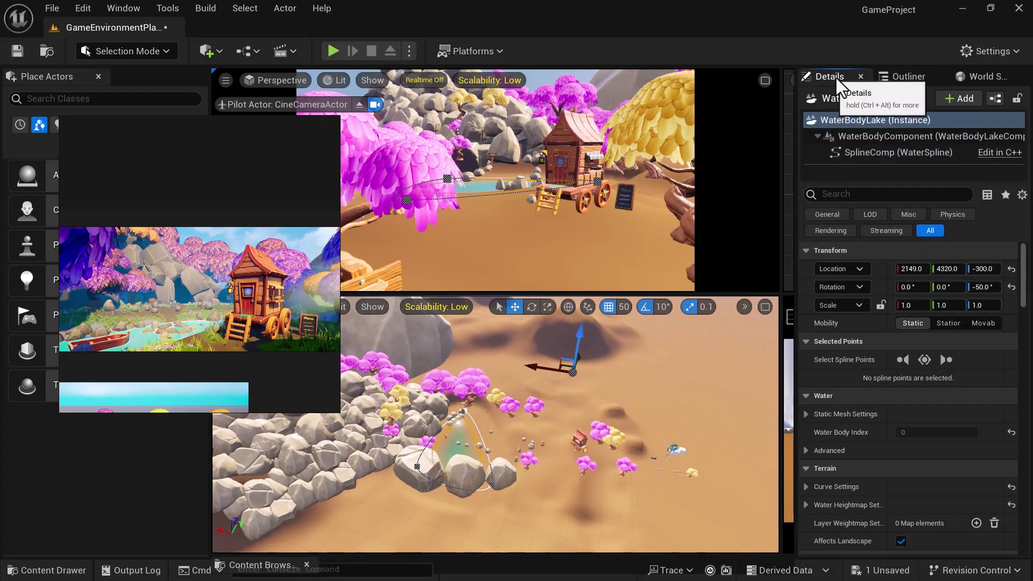
click(901, 153)
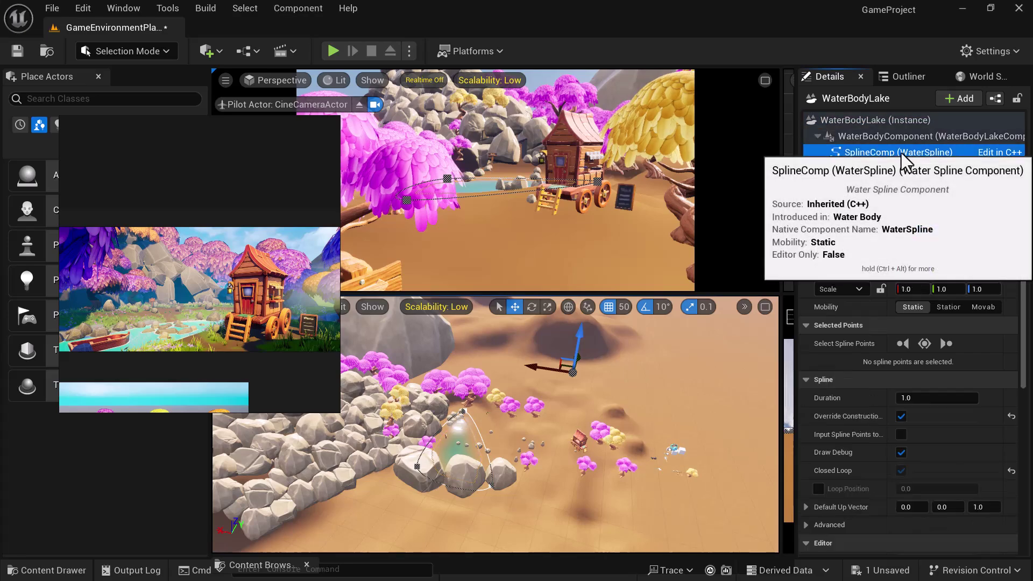
click(491, 485)
mouse_move(486, 482)
mouse_down()
mouse_move(521, 487)
mouse_move(486, 485)
mouse_up()
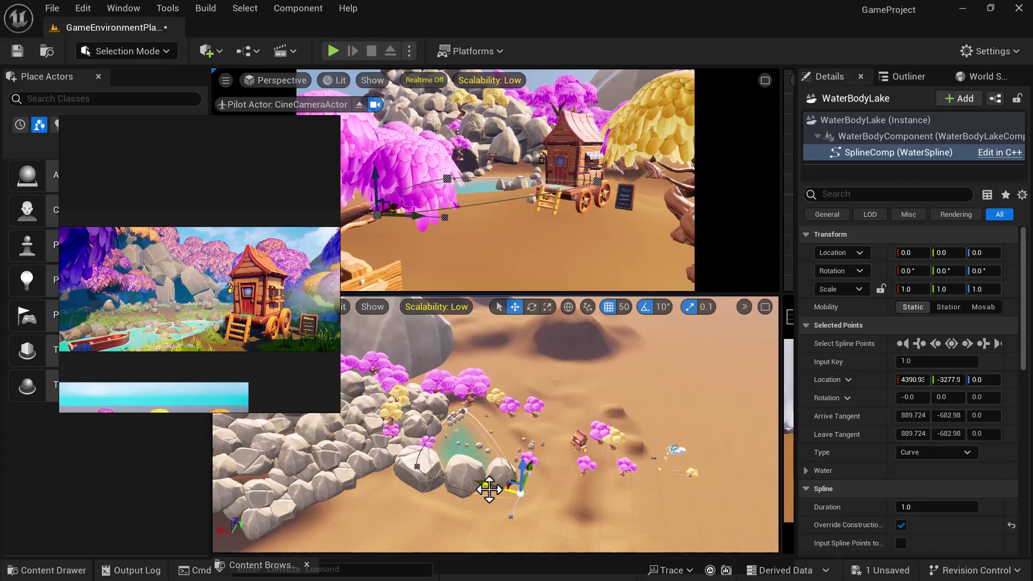
Move the lake's spline point with input key 2 to about X 5843, Y -2622, keeping the reference image out of the way.
drag(243, 190, 126, 54)
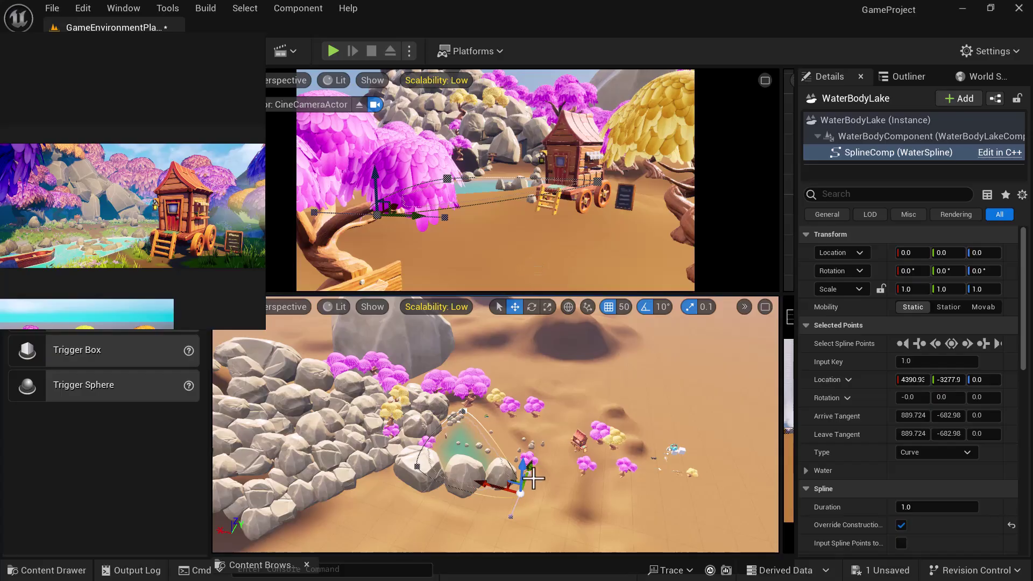
click(417, 466)
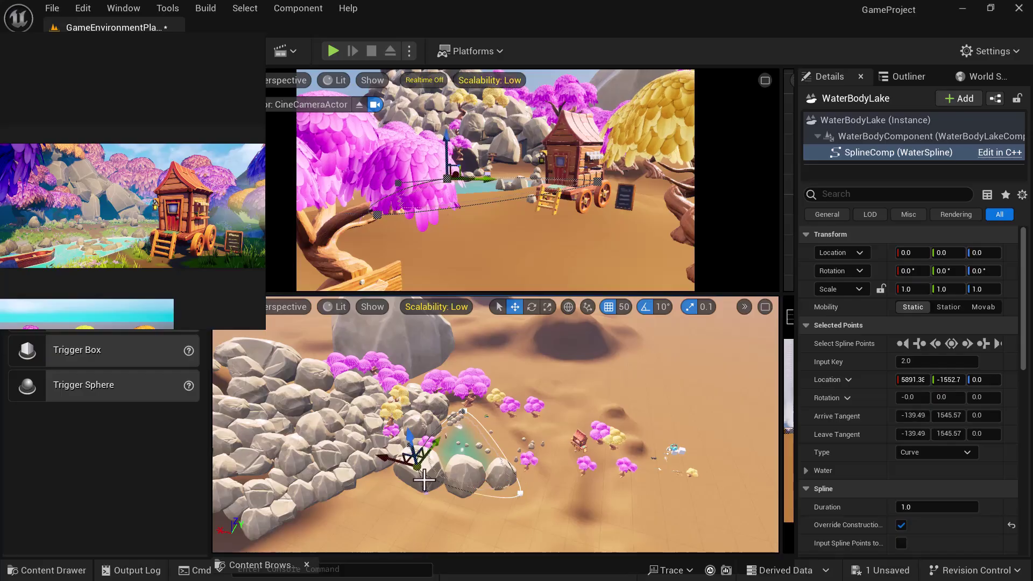
drag(389, 460, 413, 490)
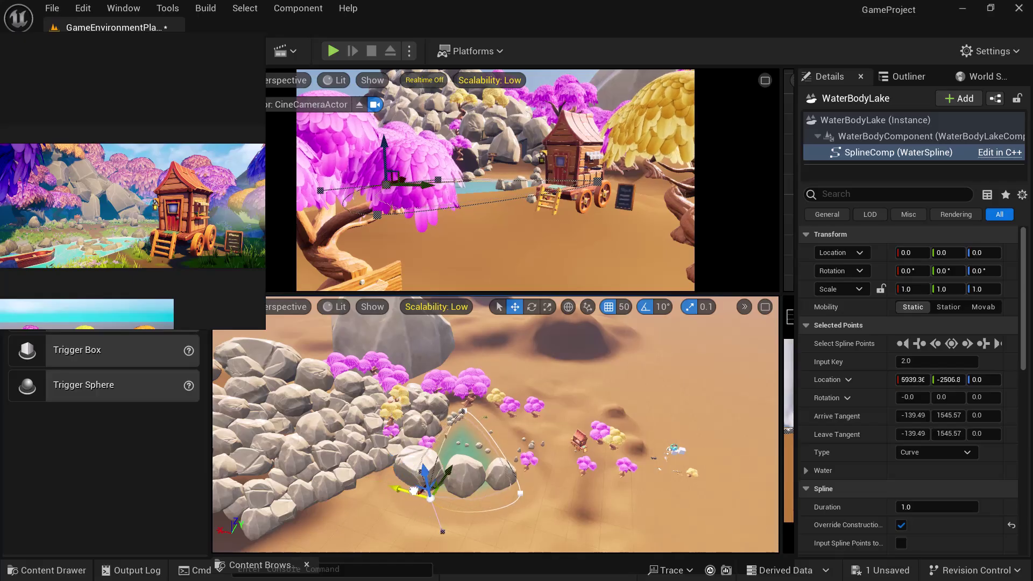
click(520, 493)
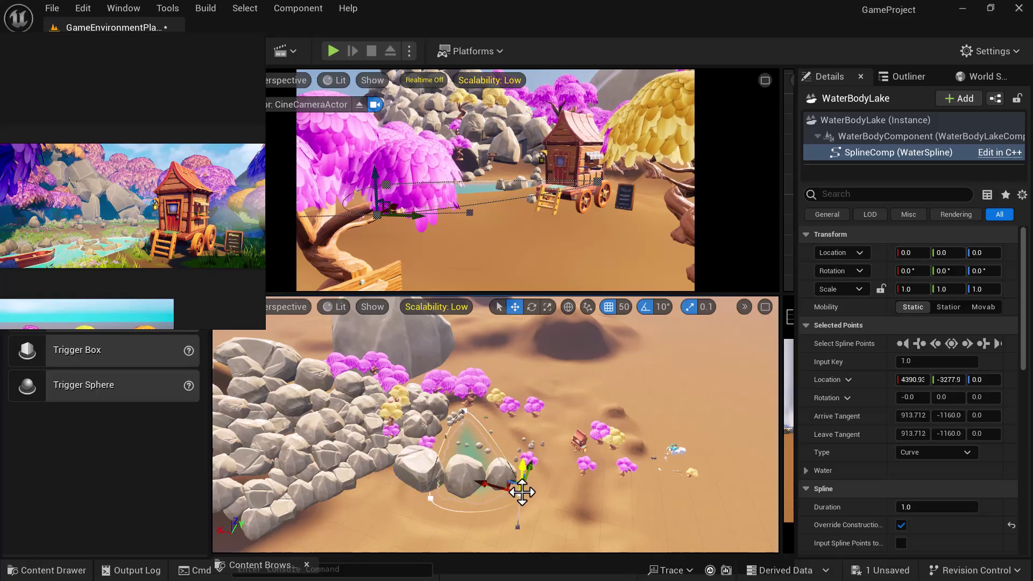
click(431, 496)
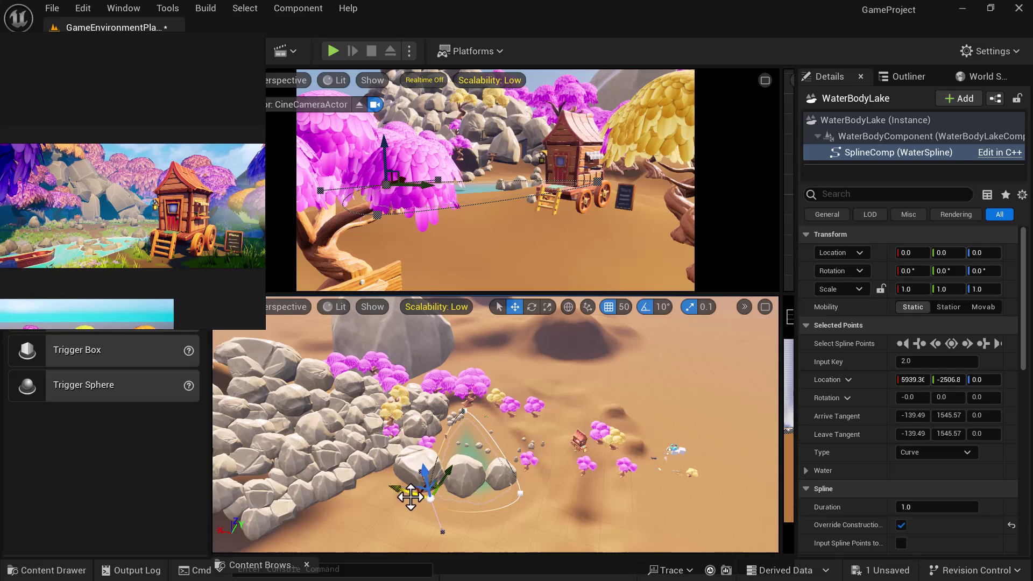
drag(403, 491, 412, 495)
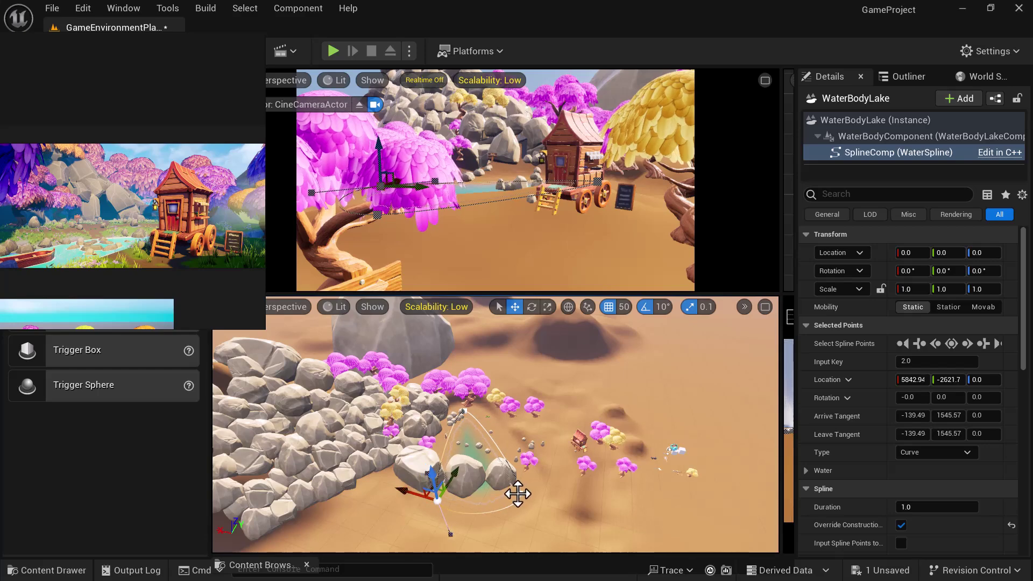
Shift spline points 1 and 2 together to extend the lake, and move point 0 to about X 4176, Y -110.
ctrl+click(519, 492)
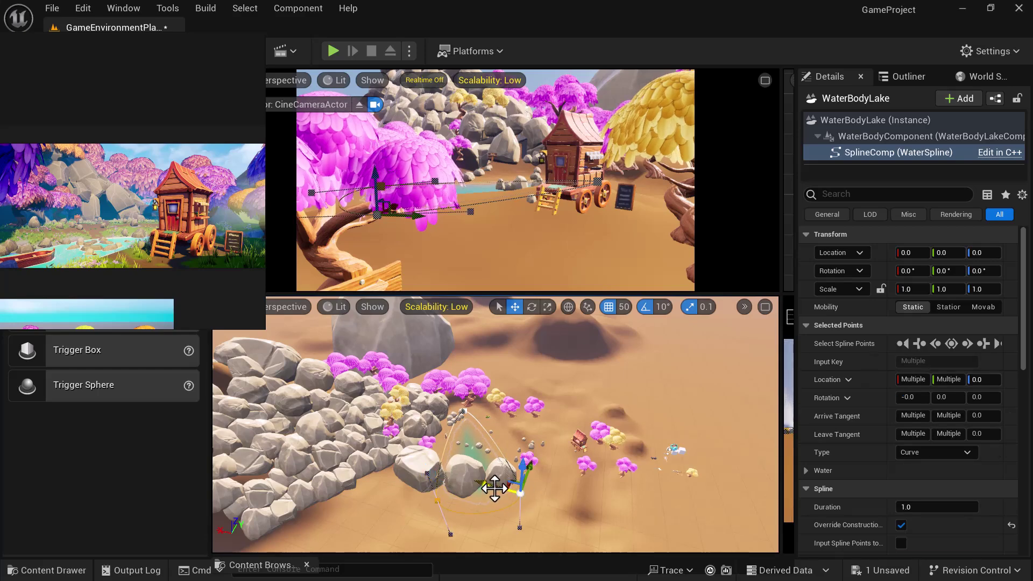
drag(502, 486, 515, 486)
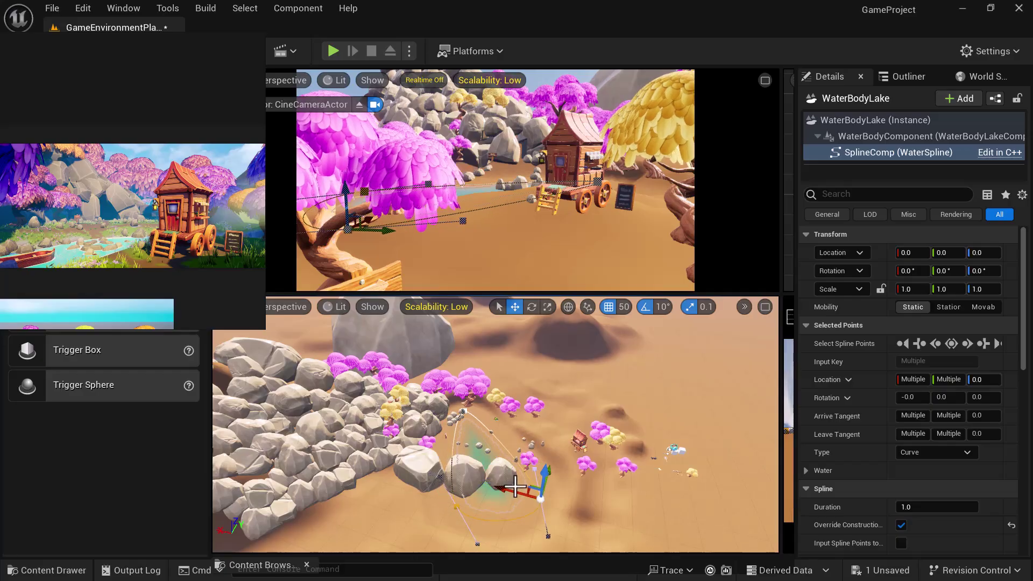
click(463, 412)
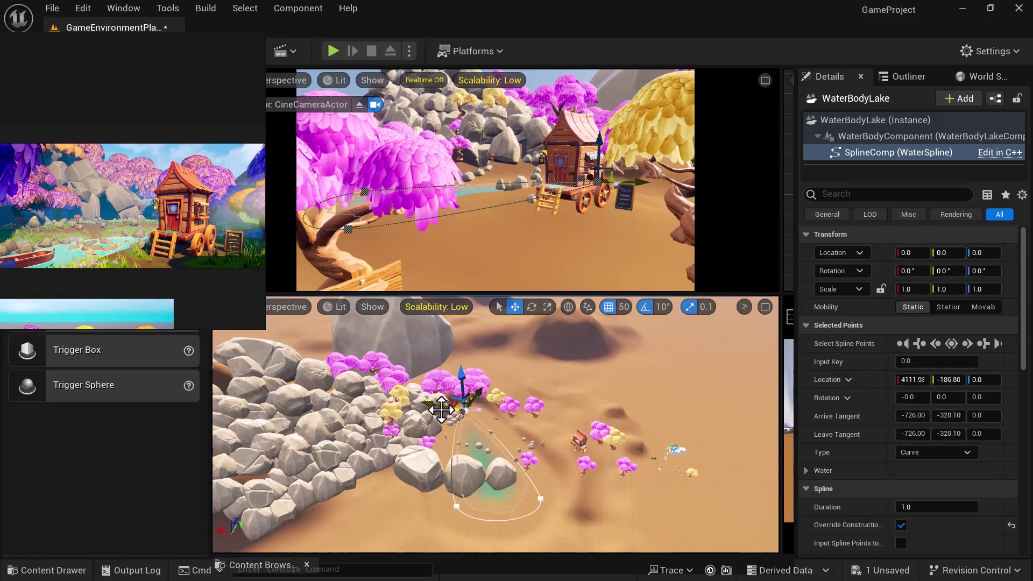
drag(463, 410, 461, 410)
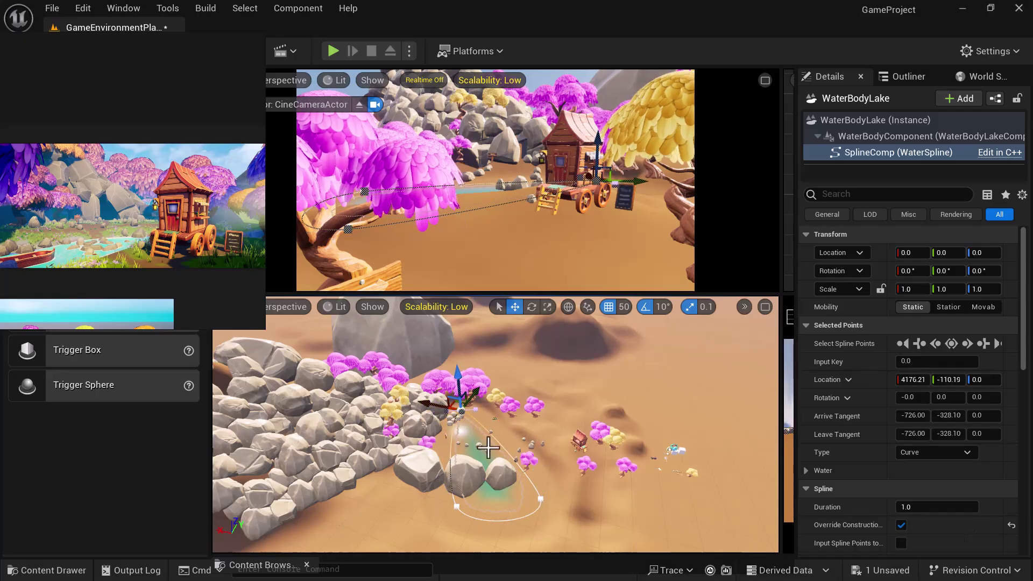
Move the lake's spline point with input key 1 outward to about X 3780, Y -4006, checking the shoreline against the reference.
click(537, 495)
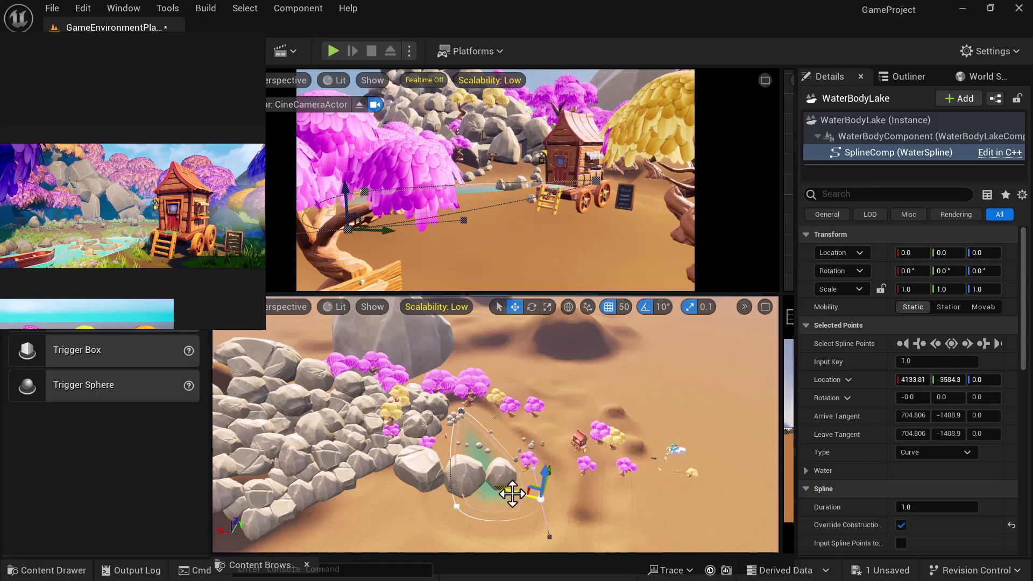
drag(508, 491, 522, 496)
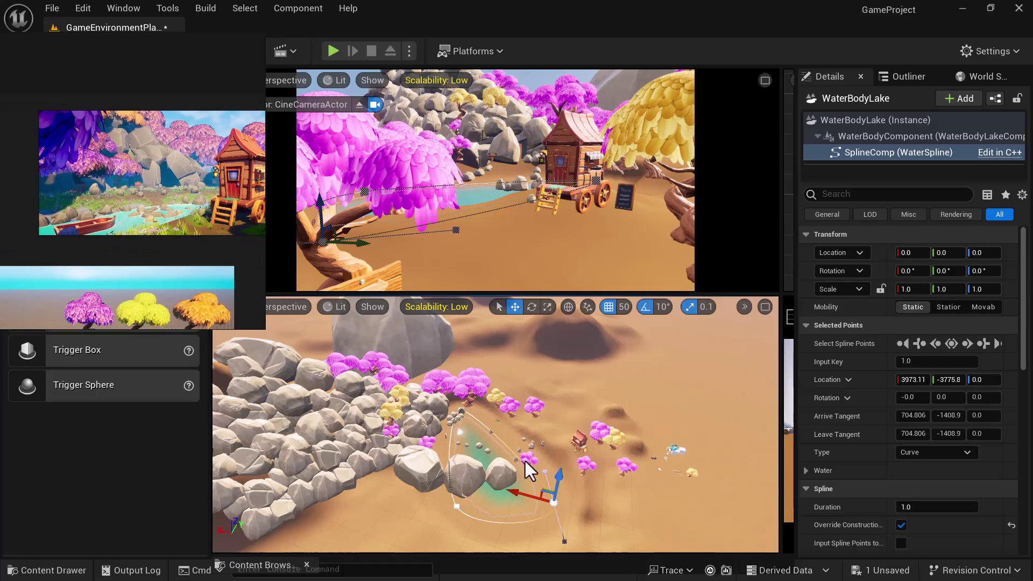
drag(518, 495, 533, 498)
alt+drag(562, 440, 495, 404)
scroll(573, 458, up, 5)
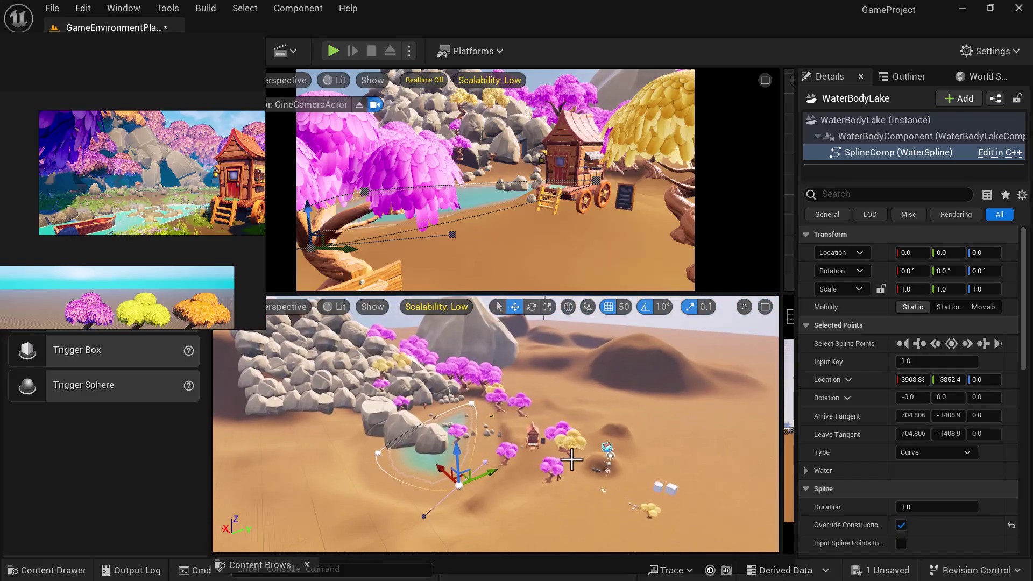
alt+drag(573, 472, 575, 475)
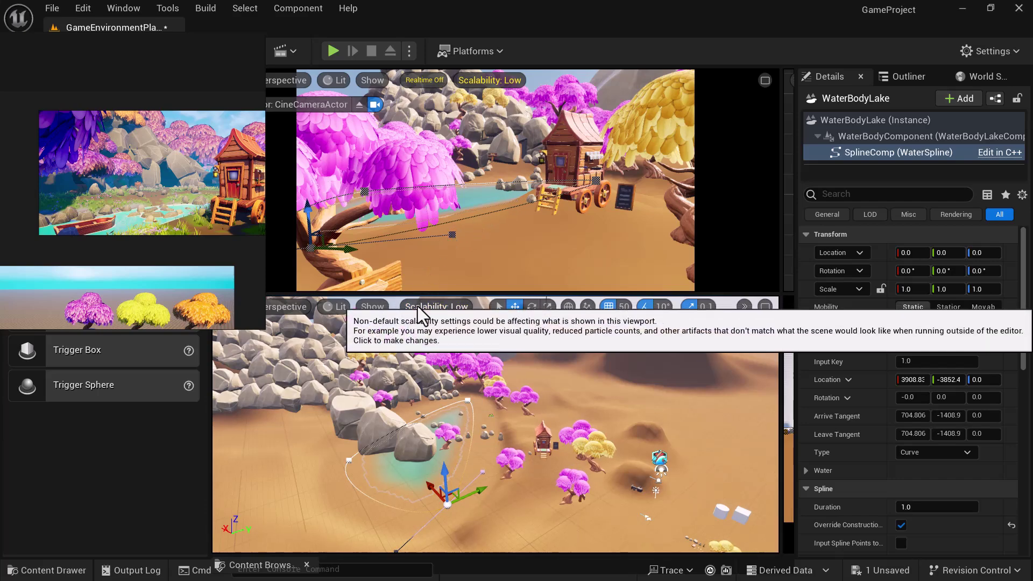
drag(439, 490, 459, 494)
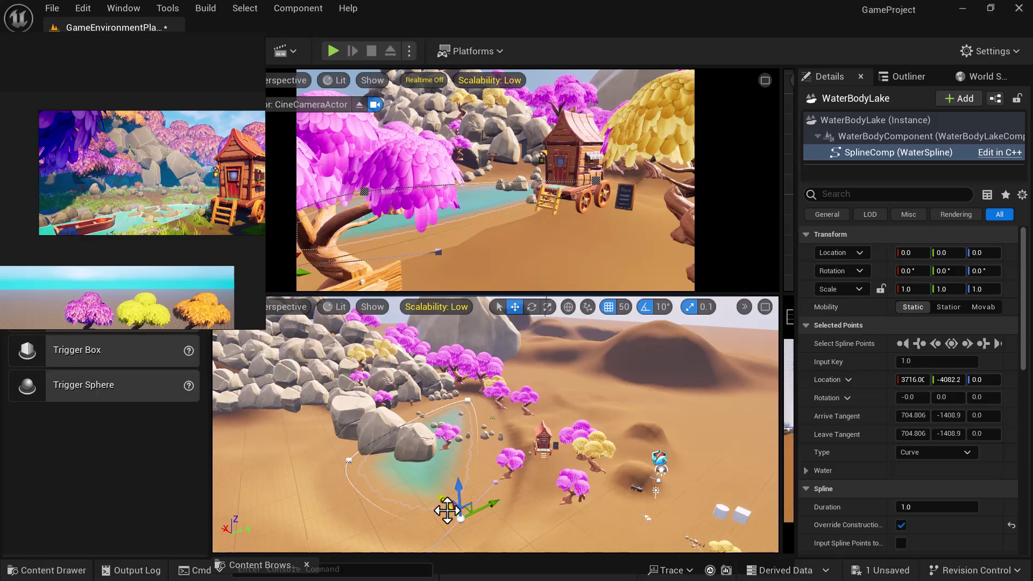
right_drag(495, 425, 479, 424)
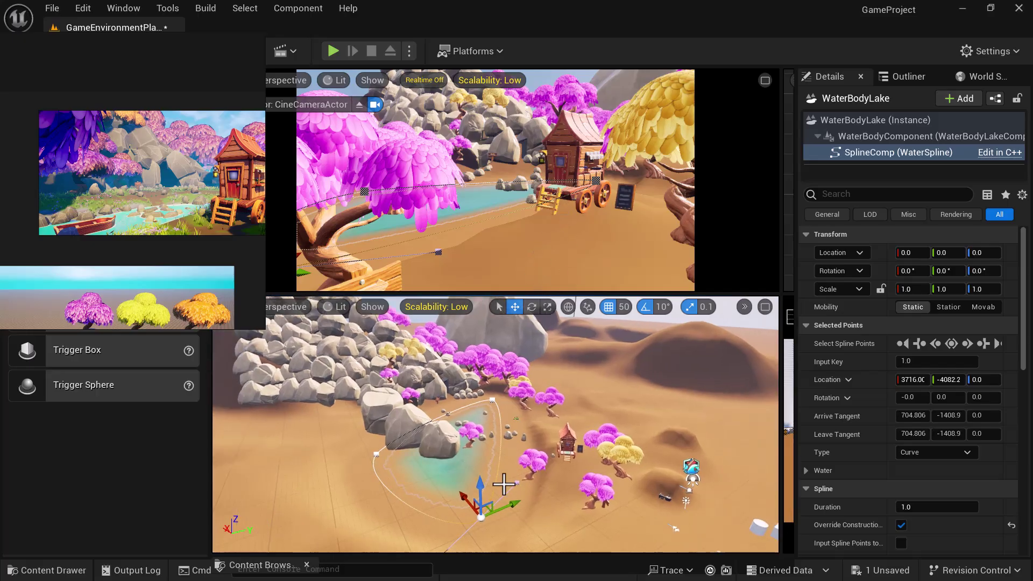
right_drag(501, 484, 492, 485)
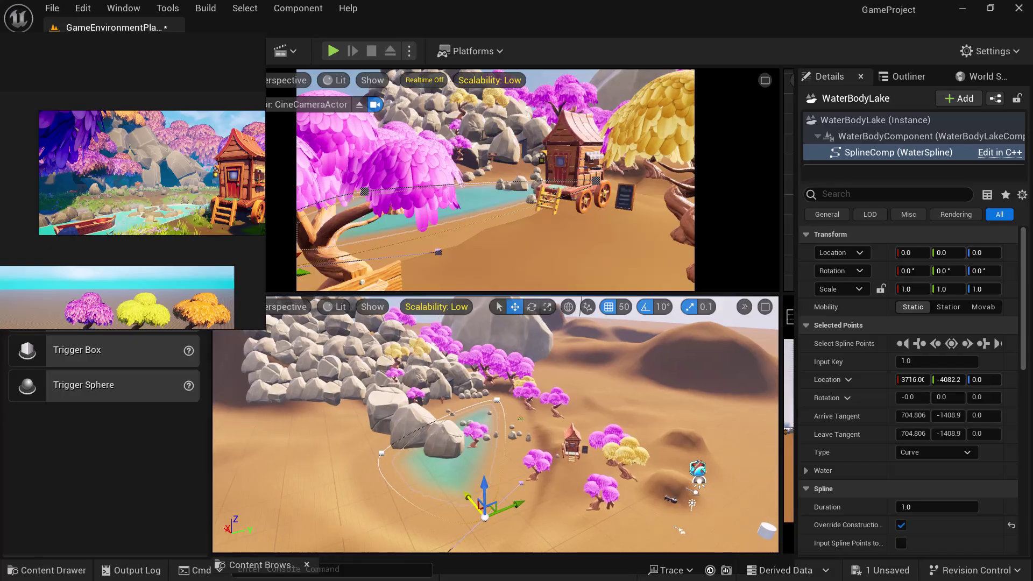
drag(473, 502, 470, 495)
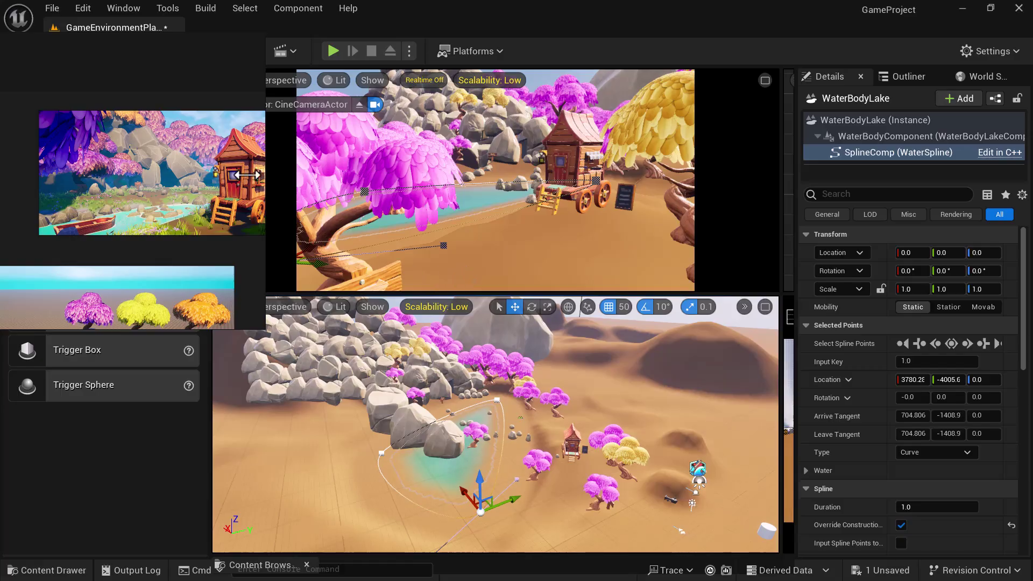
Reposition the reference board and examine the full scene image showing the wagon, lake and foreground plants.
mouse_move(153, 34)
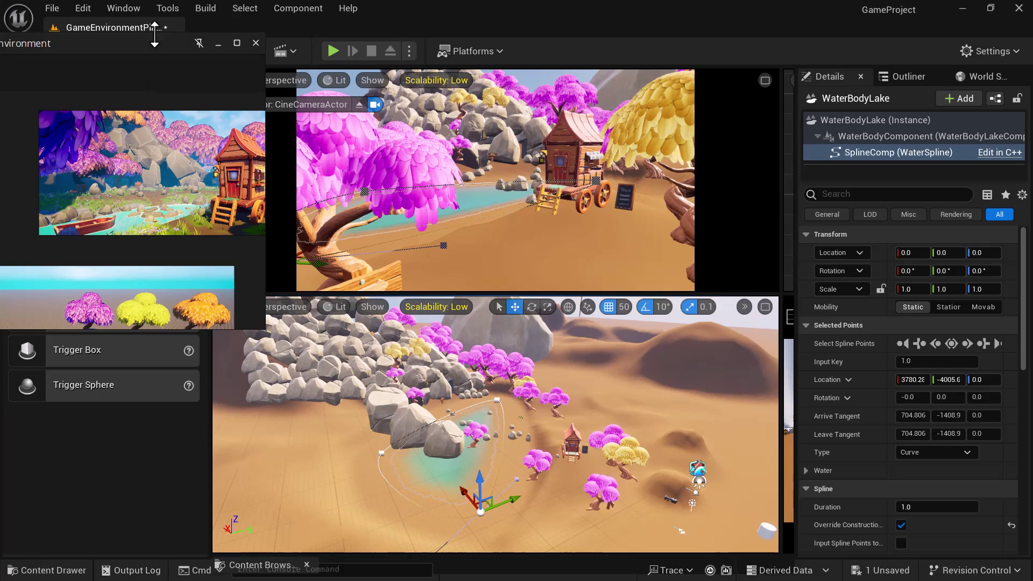
drag(147, 45, 164, 32)
scroll(209, 244, down, 2)
middle_drag(102, 231, 208, 251)
scroll(185, 220, up, 2)
scroll(222, 238, up, 1)
scroll(209, 238, up, 1)
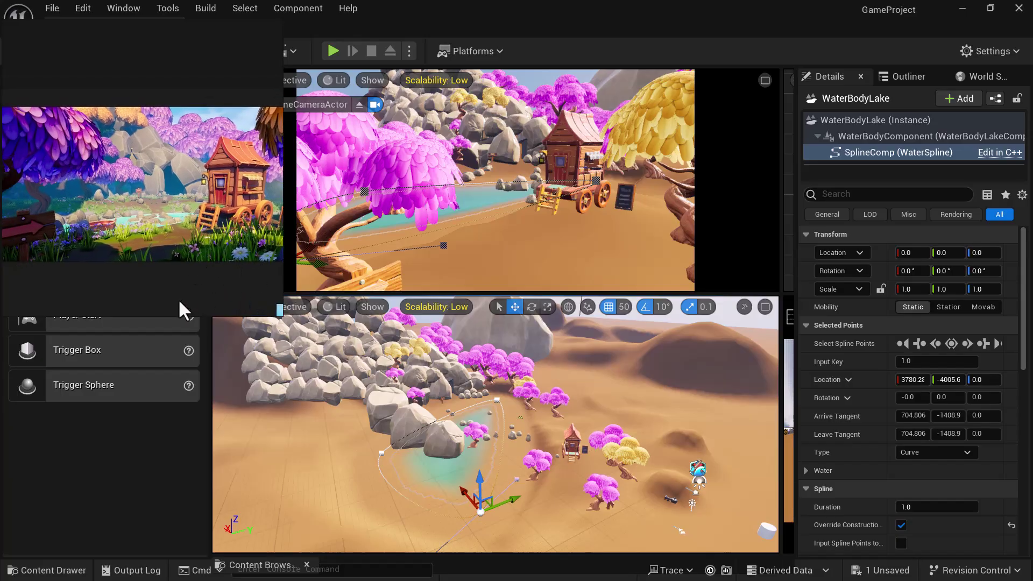
alt+drag(535, 509, 532, 524)
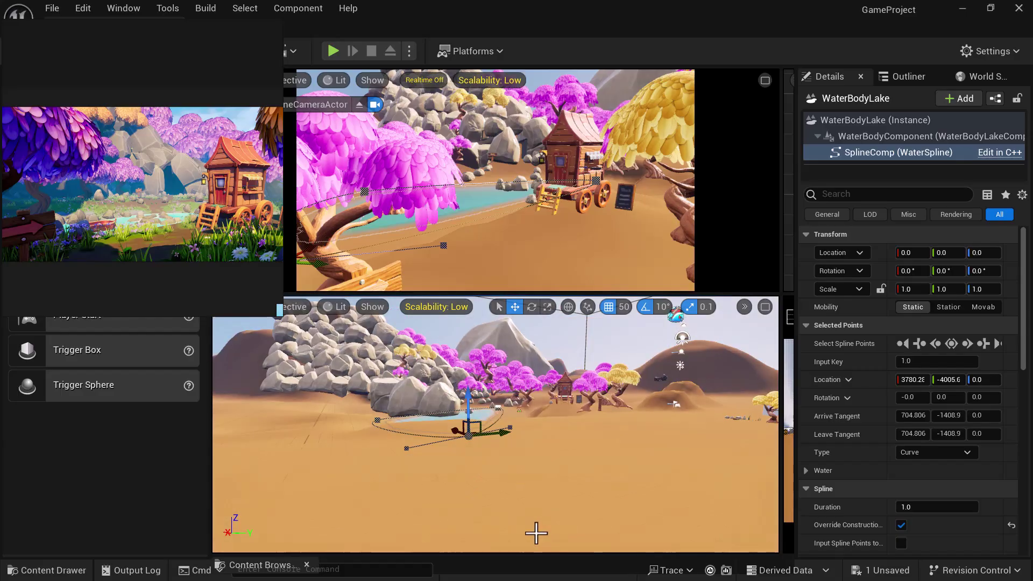
alt+drag(557, 480, 558, 507)
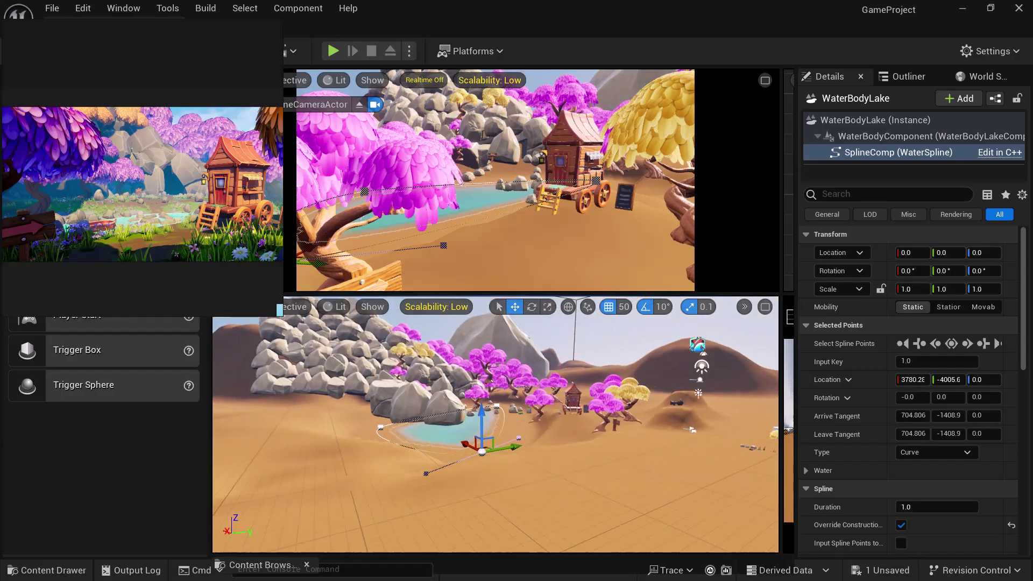
key(super)
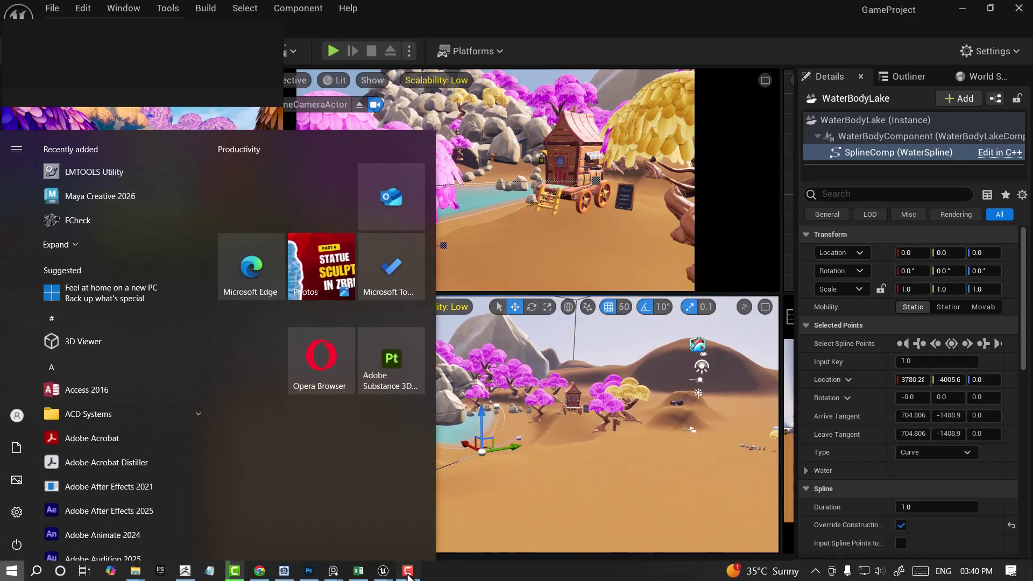
click(557, 479)
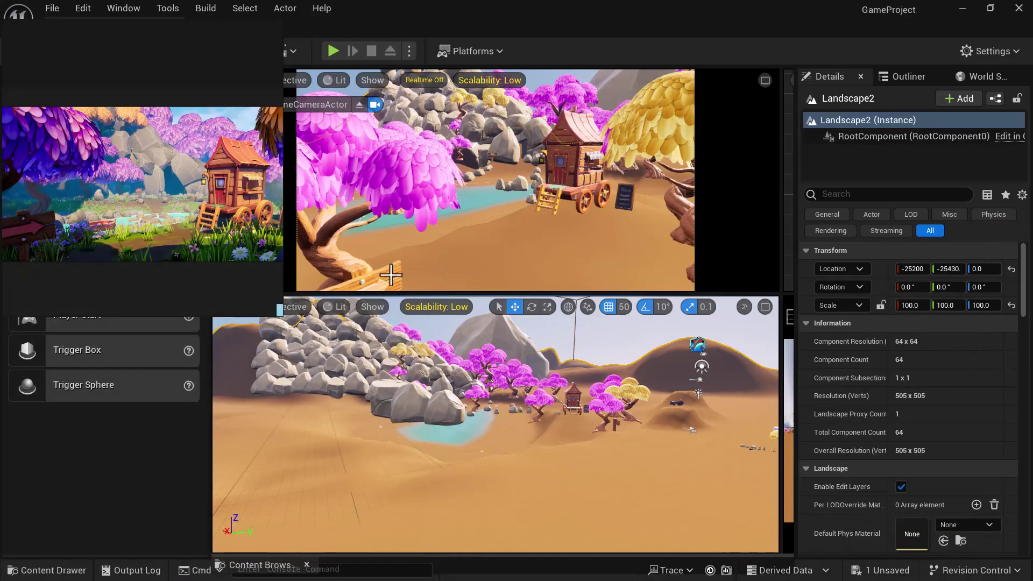
key(super+Down)
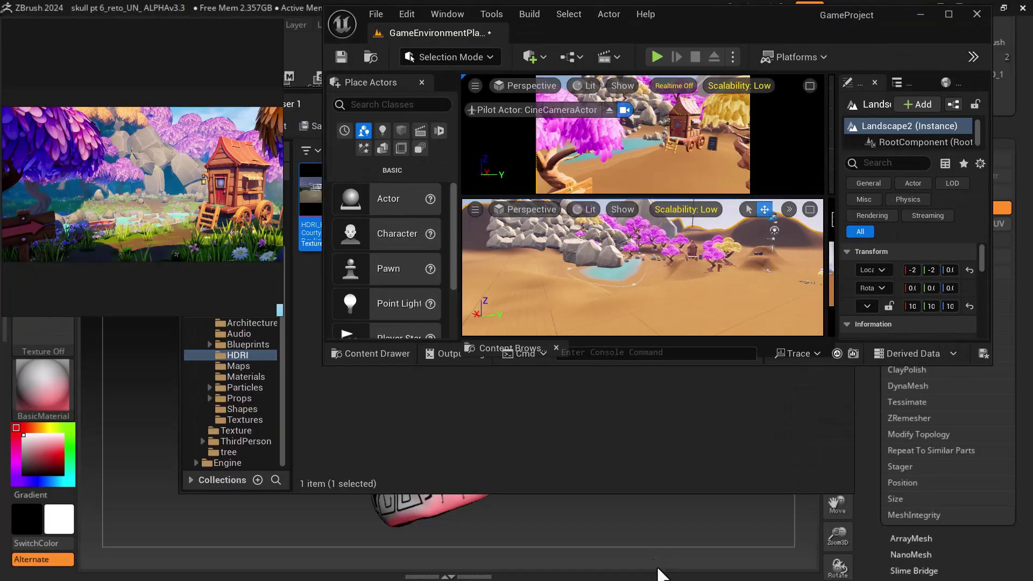
click(942, 15)
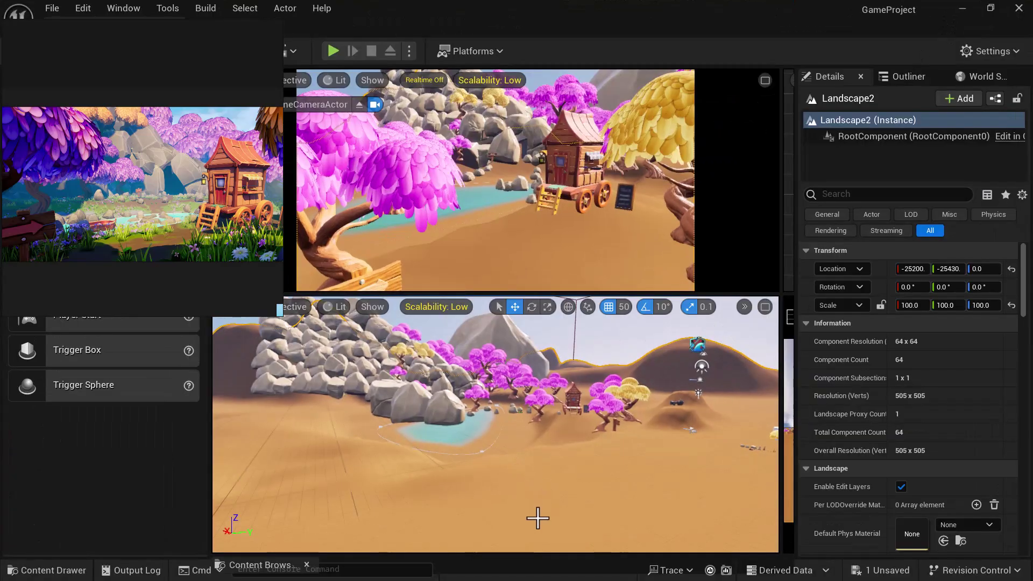
Reselect the lake's SplineComp and pull its spline point with input key 1 inward to about X 3845, Y -3929.
middle_drag(538, 518, 542, 529)
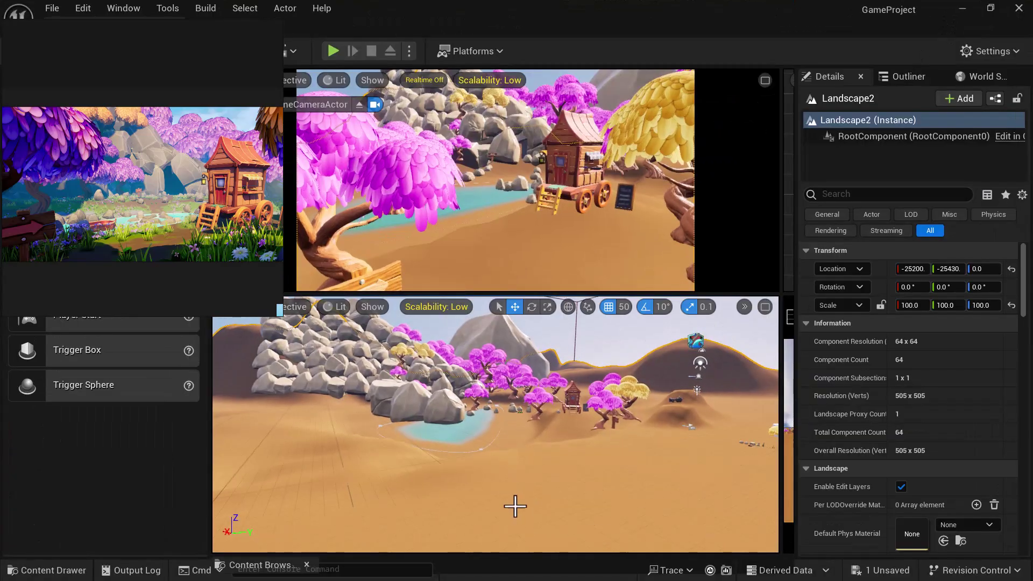
right_drag(528, 495, 533, 522)
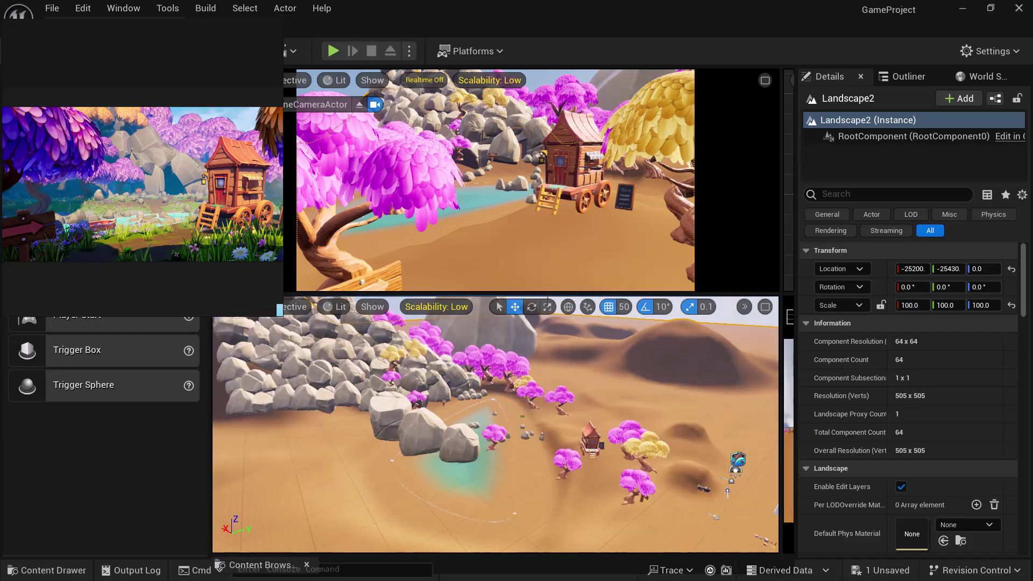
alt+drag(532, 522, 525, 500)
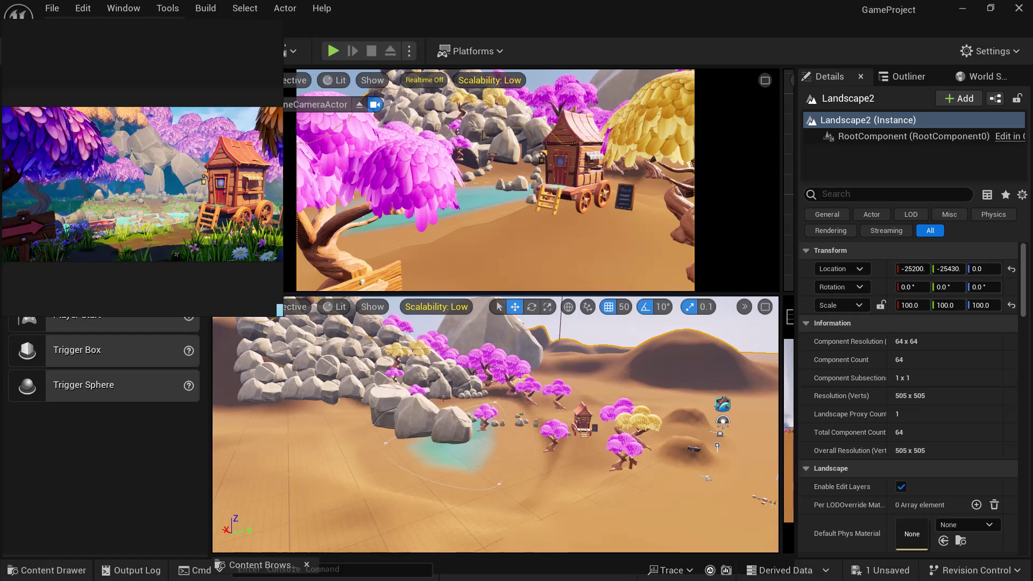
click(502, 486)
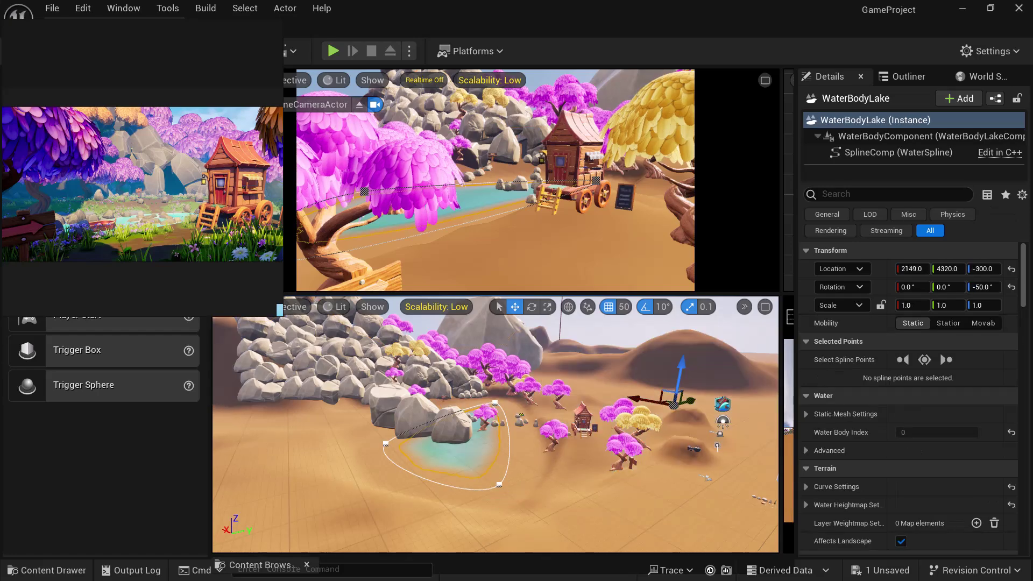
click(856, 157)
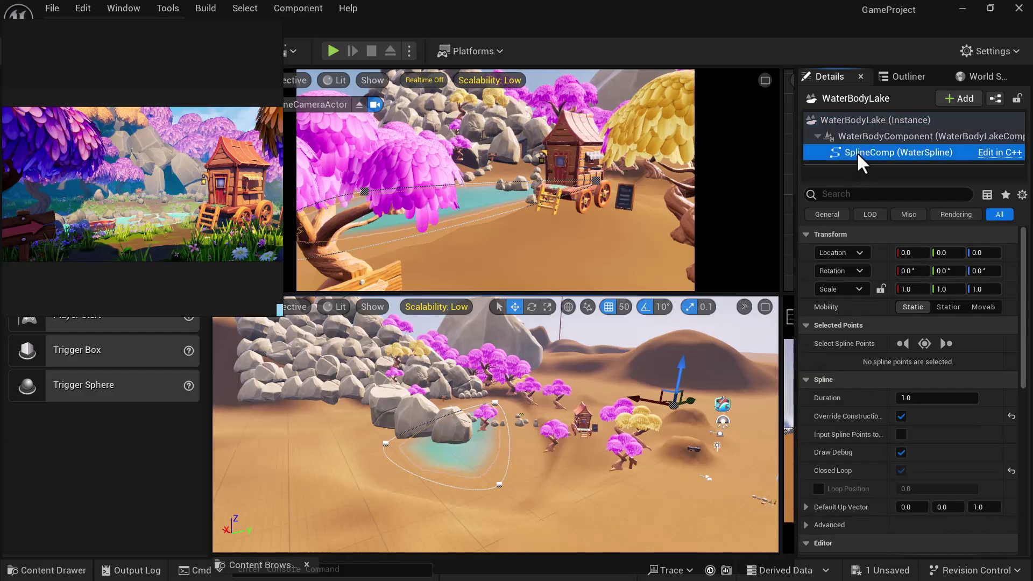
click(501, 483)
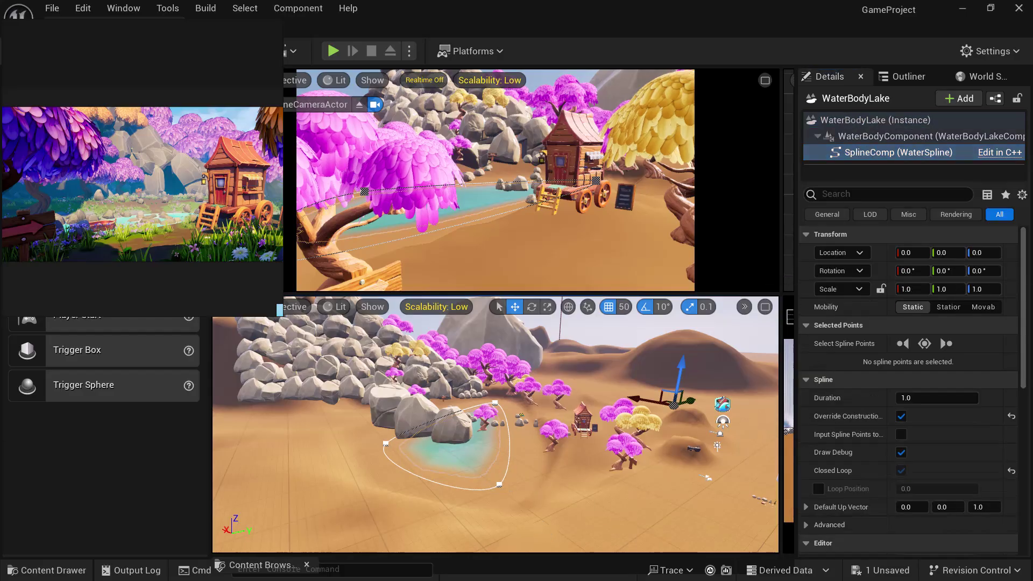
drag(486, 477, 478, 474)
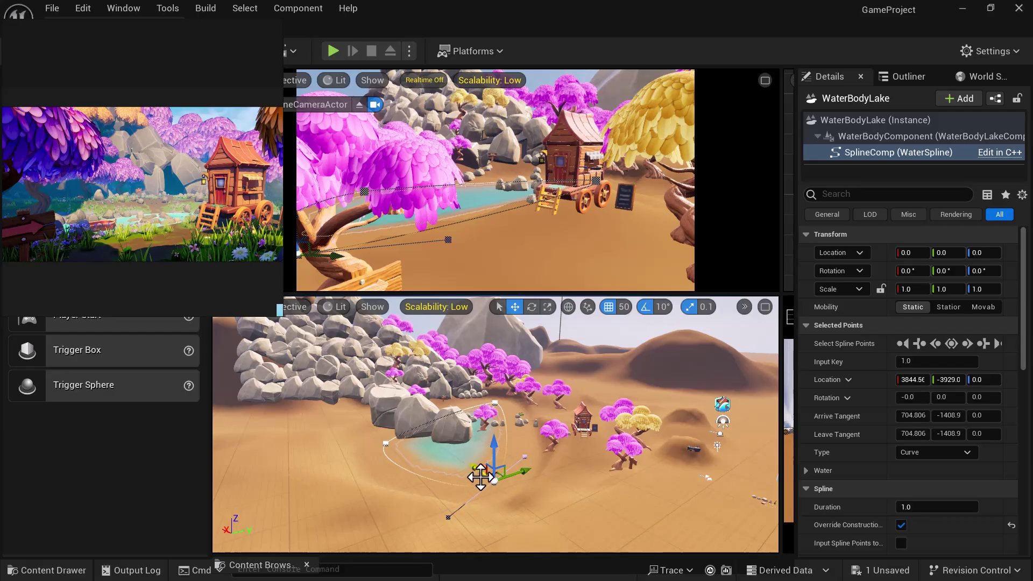
Duplicate spline point 1 with its copy at about X 3878, Y -3500, and move point 2 to about X 4303, Y -4705.
drag(478, 470, 511, 455)
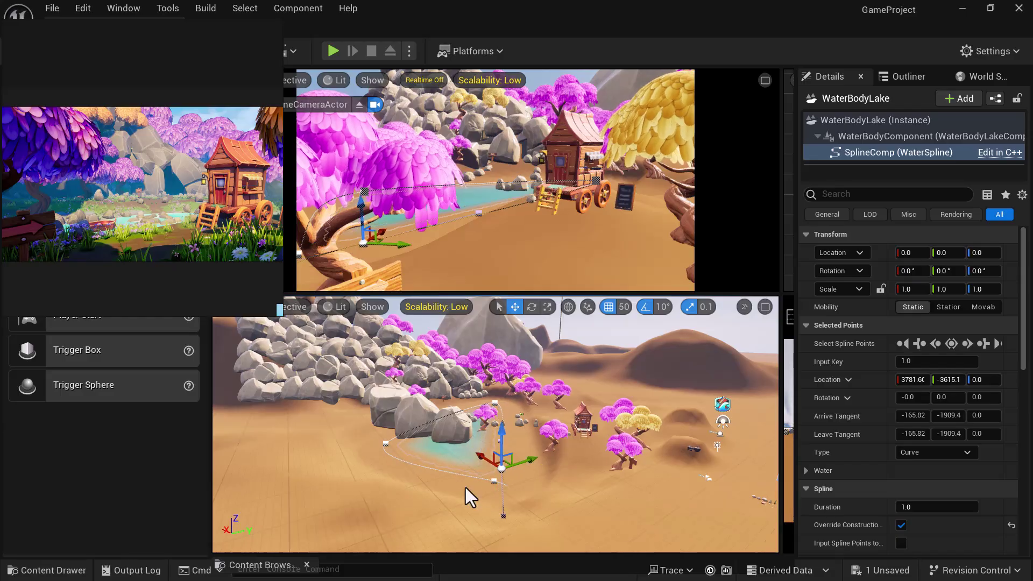
alt+drag(491, 488, 552, 461)
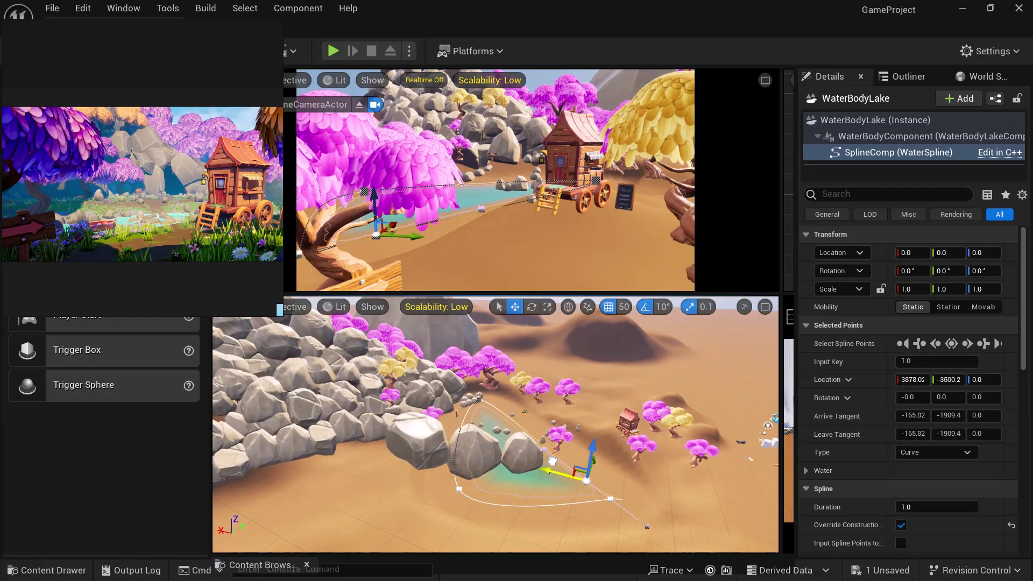
click(609, 501)
drag(570, 492, 633, 522)
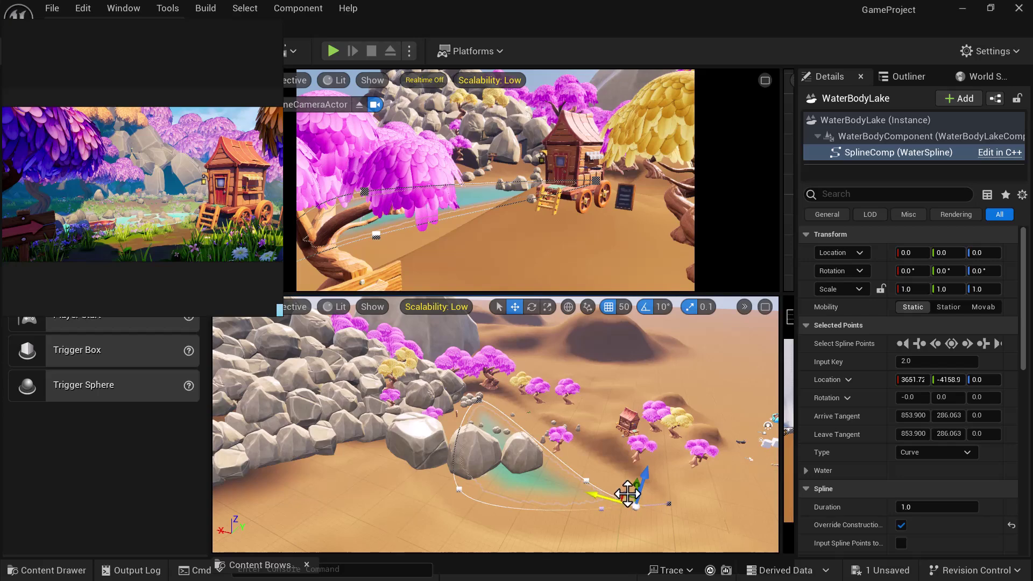
drag(630, 484, 634, 534)
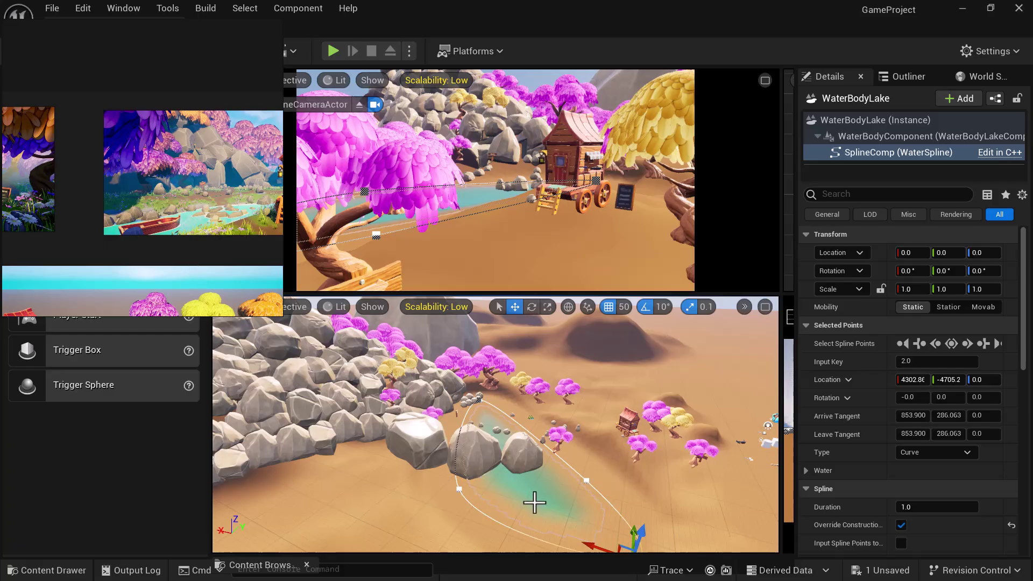
Duplicate the spline point near the large rocks to about X 5403, Y -4112, and move point 4 to about X 5624, Y -2960.
click(459, 489)
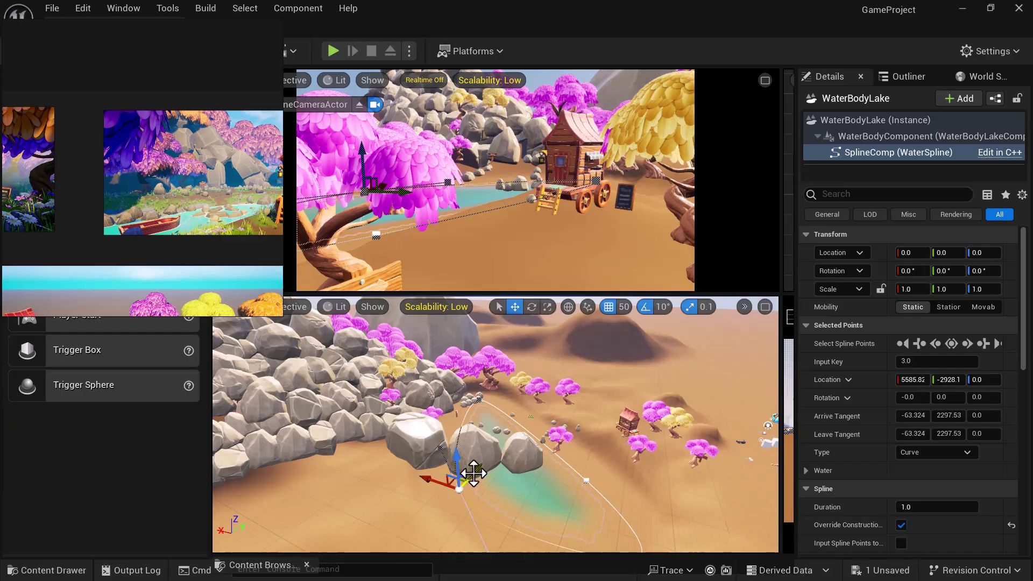
drag(473, 472, 468, 540)
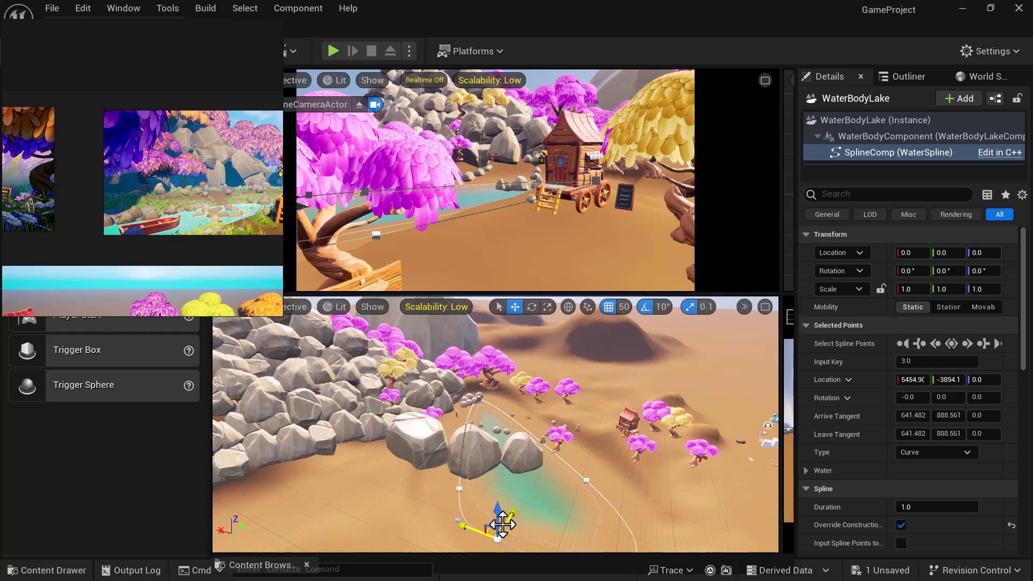
drag(511, 518, 479, 543)
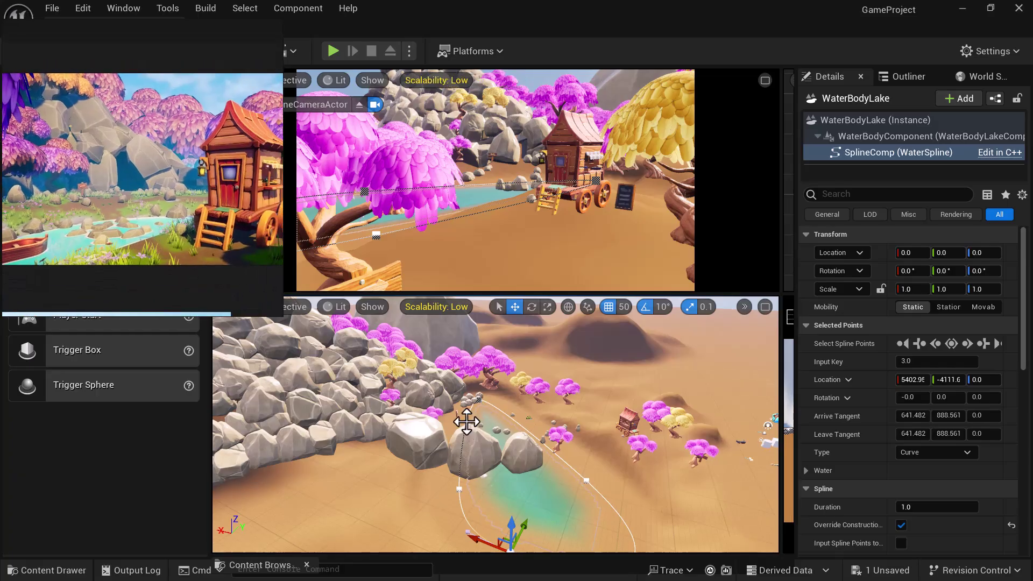
click(459, 489)
right_drag(455, 531, 340, 544)
drag(407, 443, 405, 442)
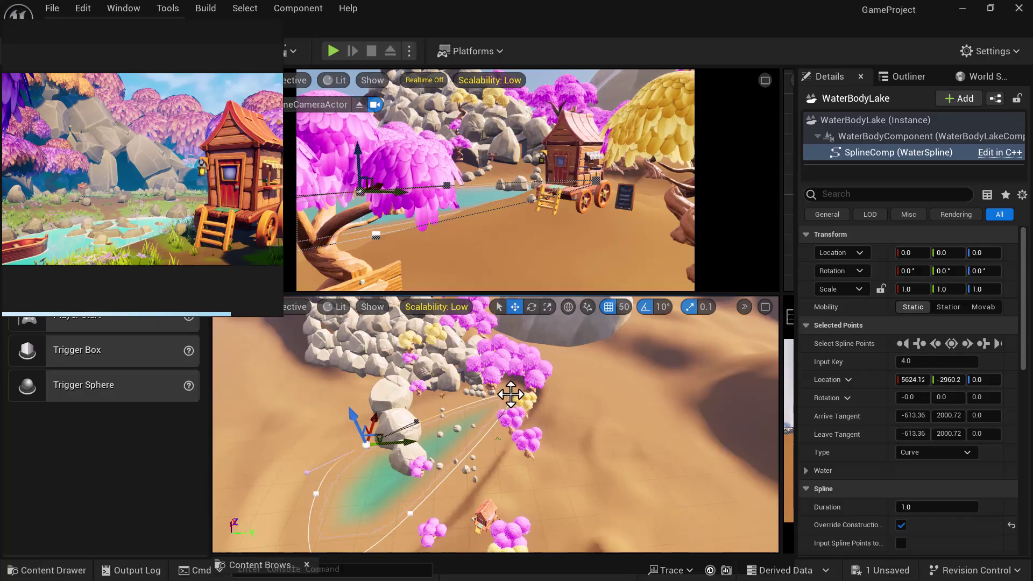
Move lake spline point 5 to about X 4455, Y -307, and neighbouring point 0 to about X 4061, Y -14.
click(511, 395)
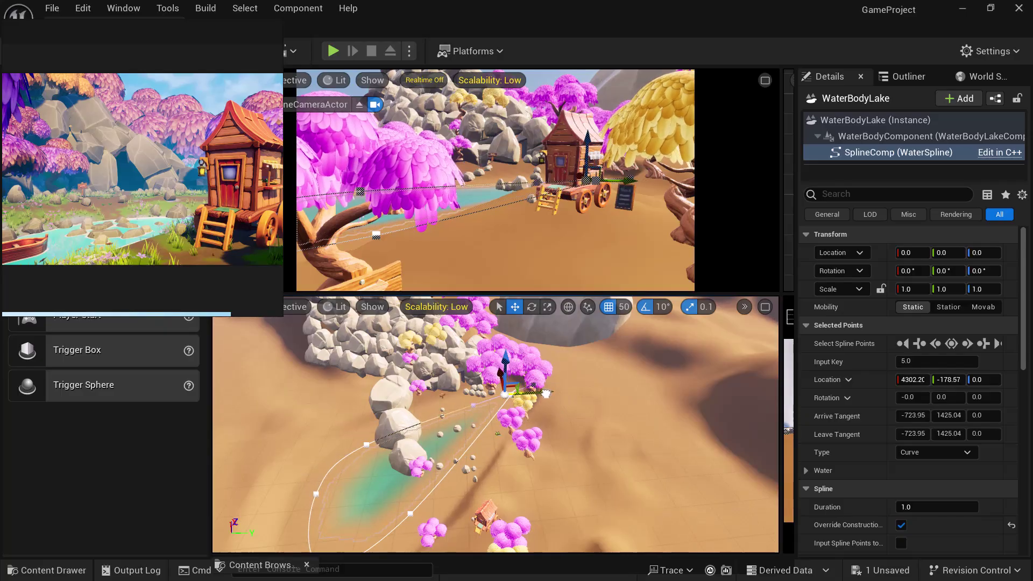
drag(505, 401, 496, 406)
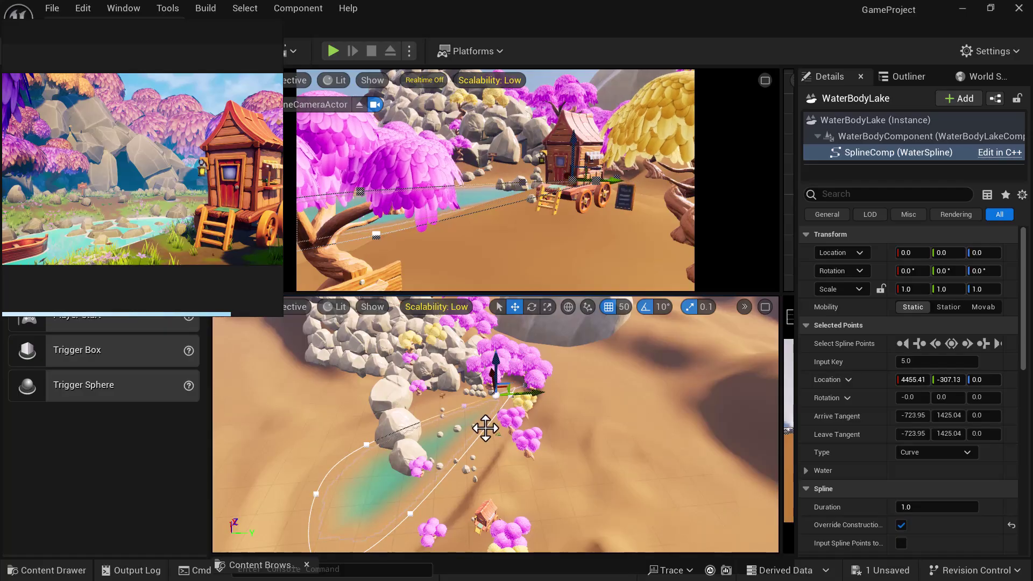
key(f)
scroll(580, 442, down, 15)
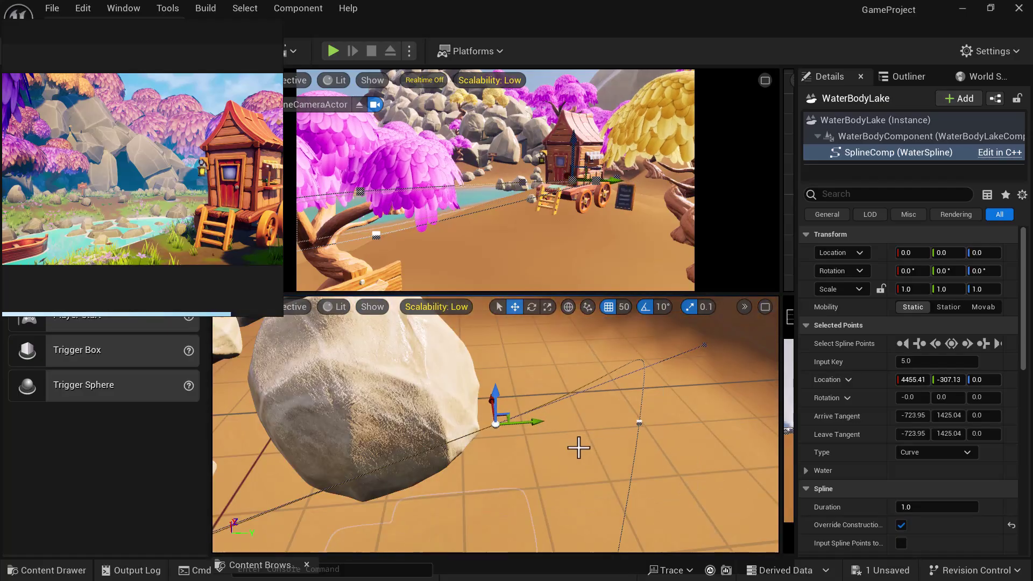
click(545, 424)
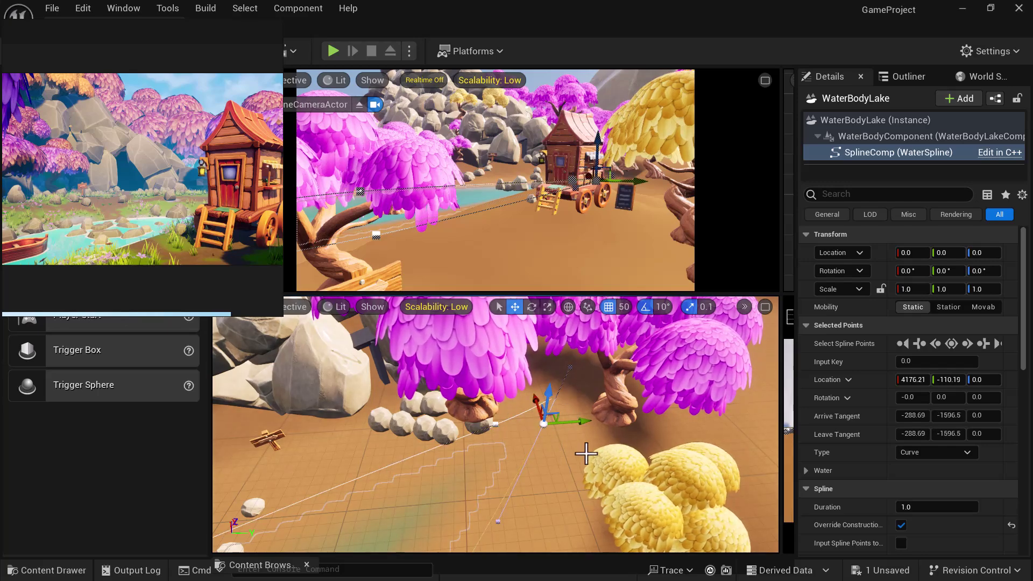
alt+drag(517, 468, 496, 454)
drag(574, 426, 609, 416)
scroll(549, 460, down, 4)
alt+drag(540, 468, 482, 461)
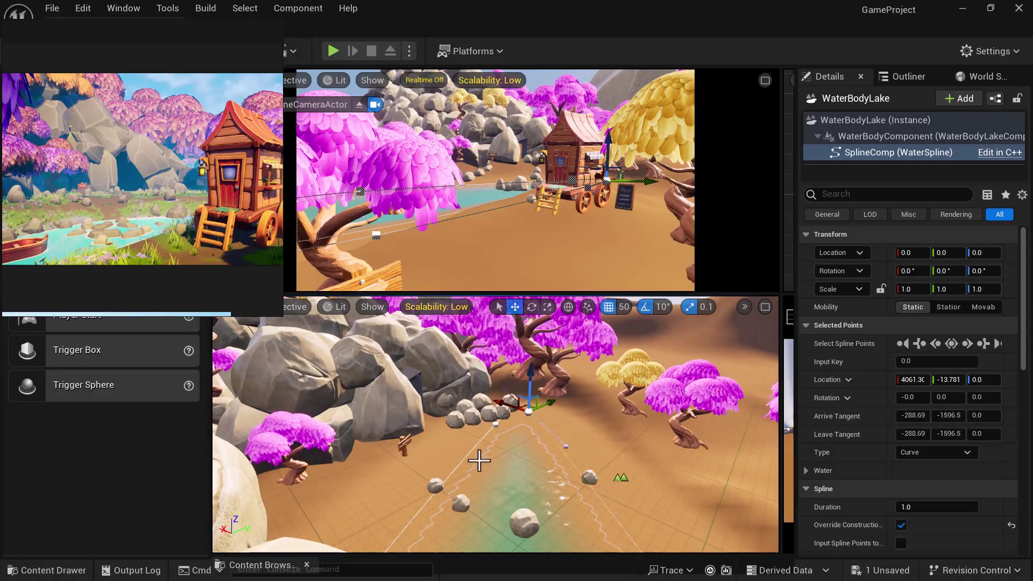
Reposition lake spline point 5 along the rock side of the lake, to about X 5131, Y -1746.
click(503, 414)
alt+drag(578, 461, 557, 470)
drag(520, 414, 540, 479)
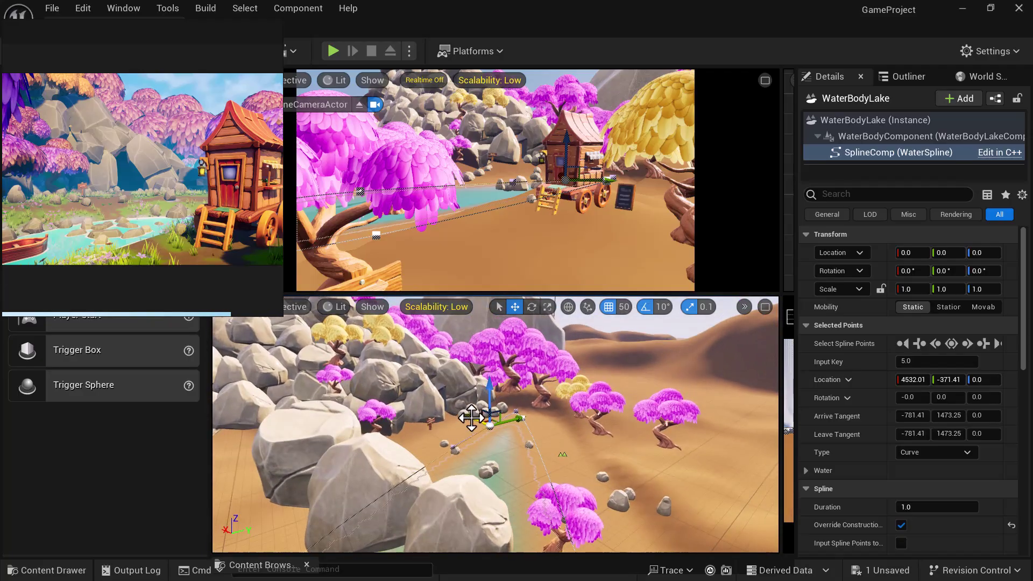
drag(472, 418, 464, 416)
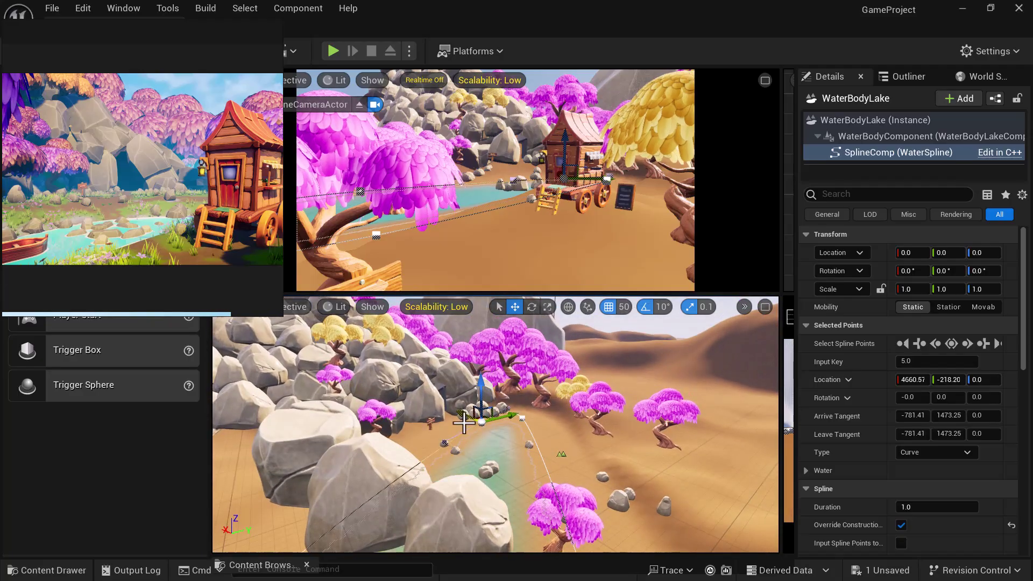
alt+drag(538, 479, 561, 447)
drag(508, 413, 456, 438)
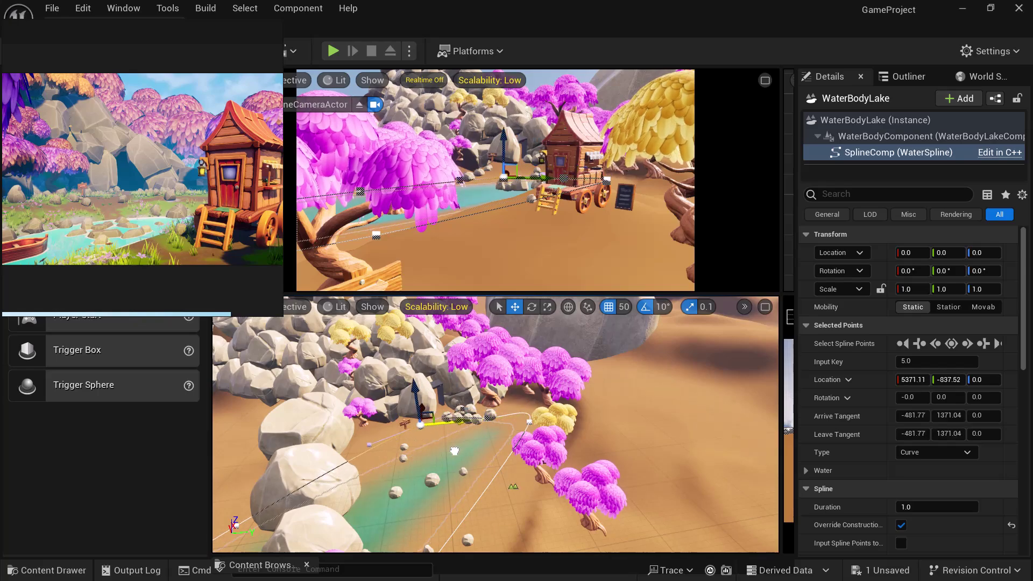
alt+drag(473, 476, 508, 476)
alt+drag(399, 476, 430, 476)
drag(404, 443, 427, 471)
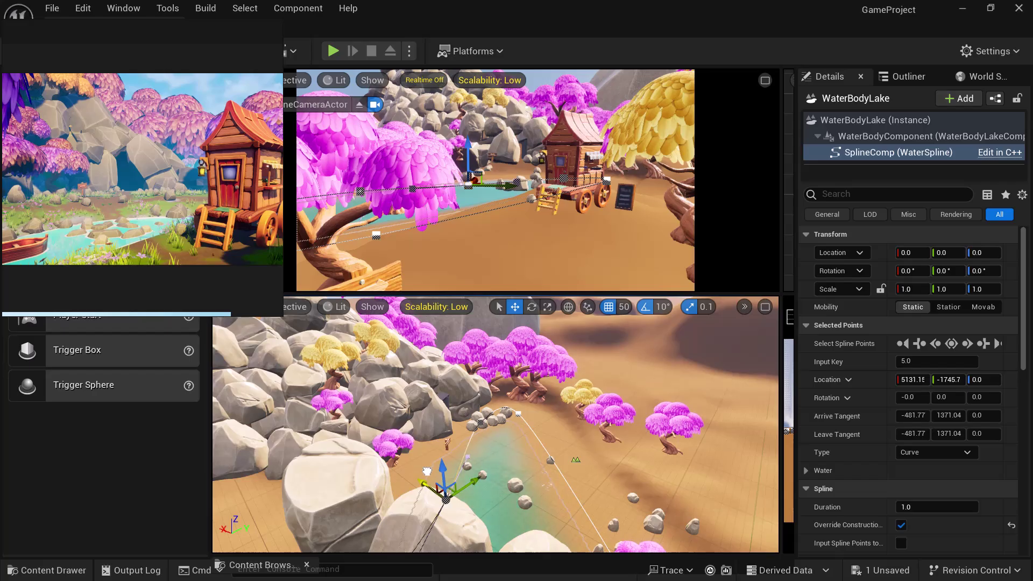
drag(426, 471, 425, 471)
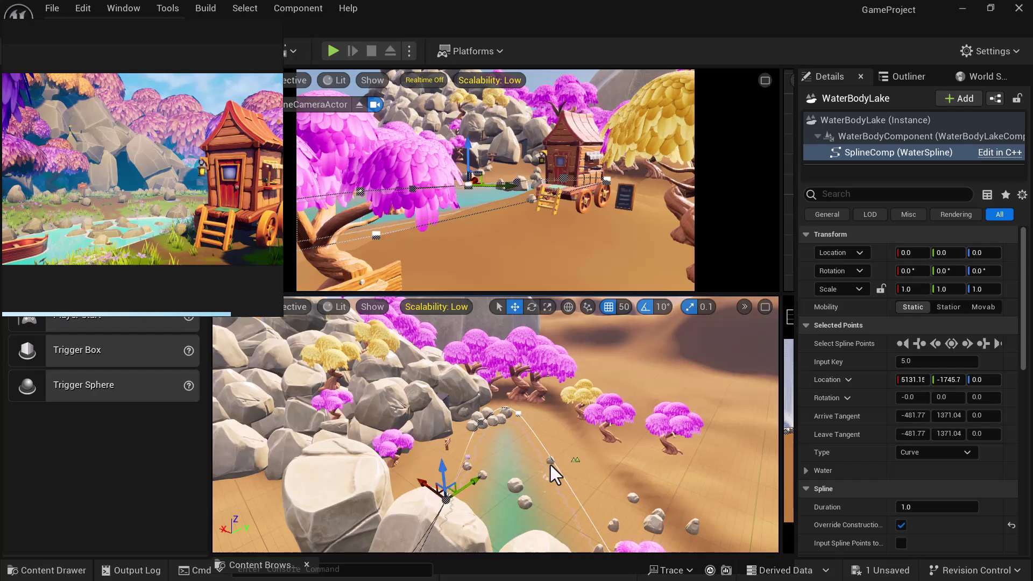
Duplicate spline point 0 at the lake's far end and place the copy on the wagon side at about X 3382, Y -1322.
click(520, 415)
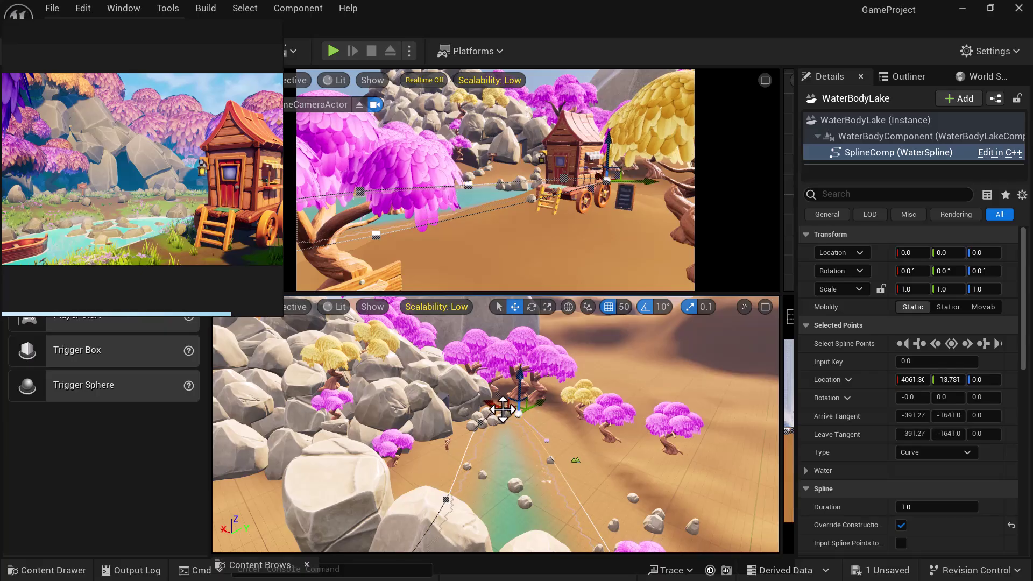
alt+drag(496, 404, 581, 465)
right_drag(556, 456, 583, 459)
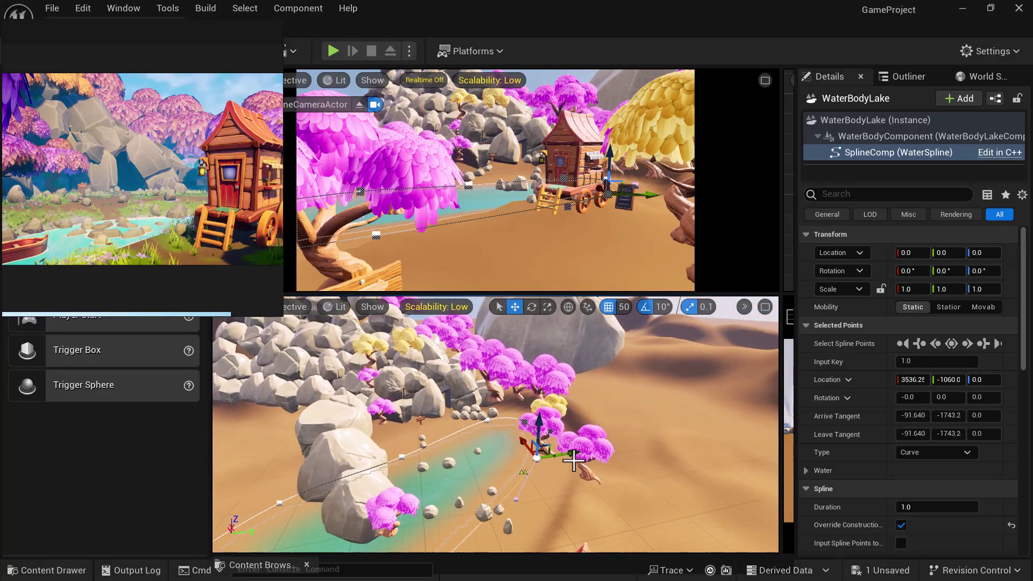
drag(526, 446, 532, 452)
right_drag(608, 501, 611, 507)
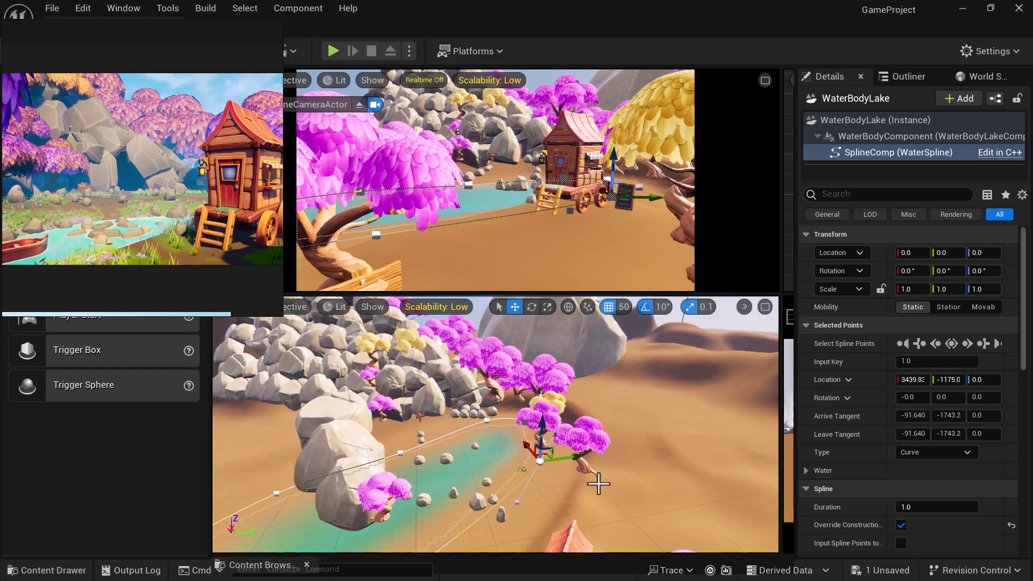
drag(538, 459, 546, 467)
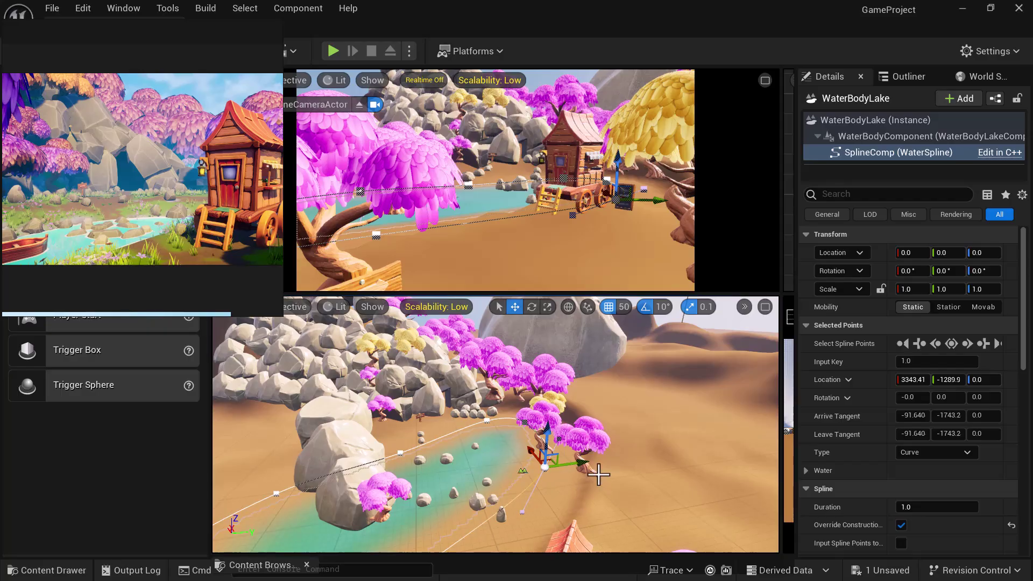
mouse_move(572, 461)
mouse_down()
mouse_move(556, 461)
mouse_move(567, 462)
mouse_up()
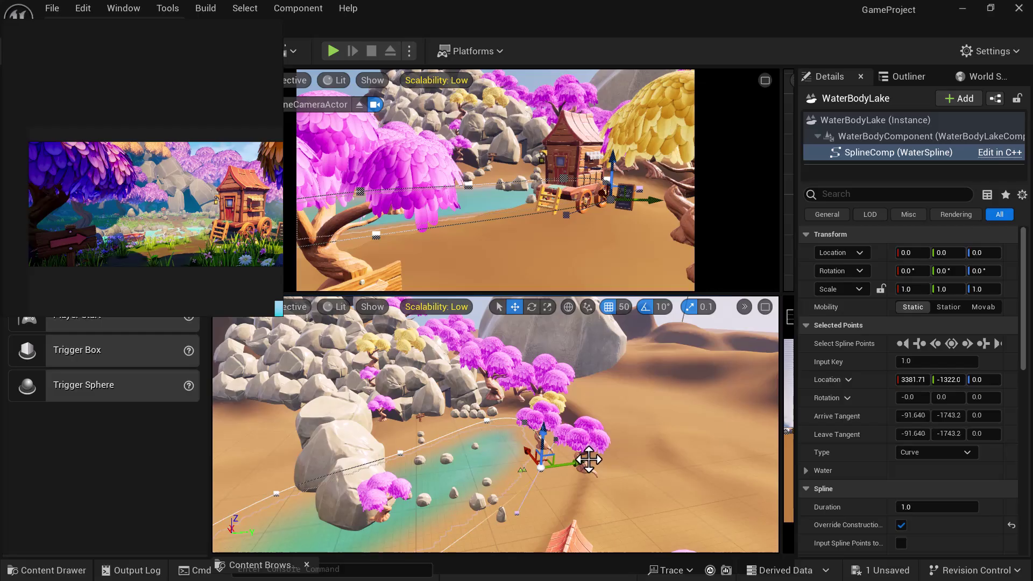
Select the whole WaterBodyLake actor to check the lake's full outline, and select the CineCameraActor in the free viewport.
mouse_move(646, 453)
right_down()
mouse_move(681, 436)
mouse_move(661, 458)
right_up()
click(883, 120)
scroll(663, 415, down, 5)
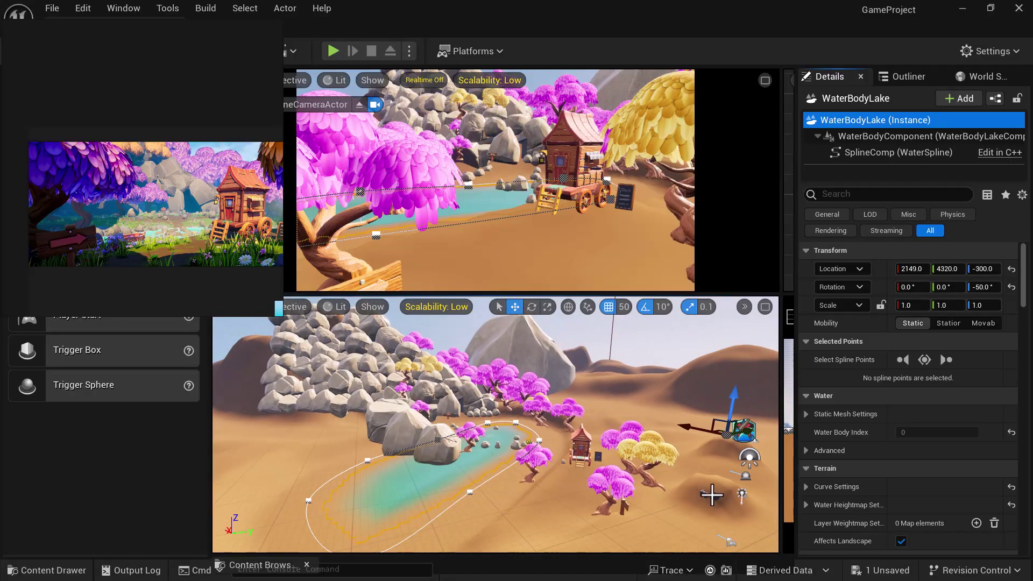
click(712, 495)
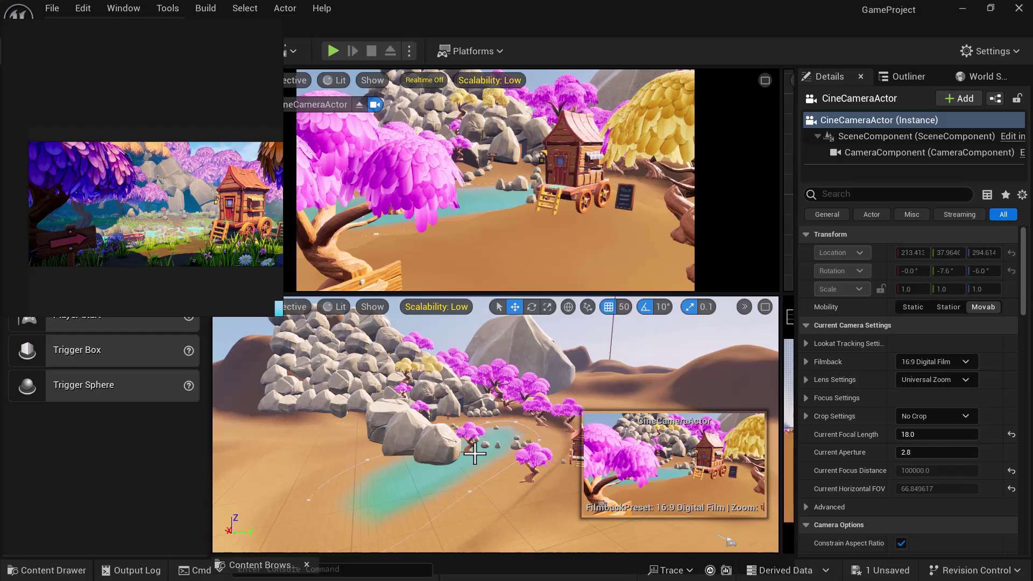
right_drag(474, 453, 431, 454)
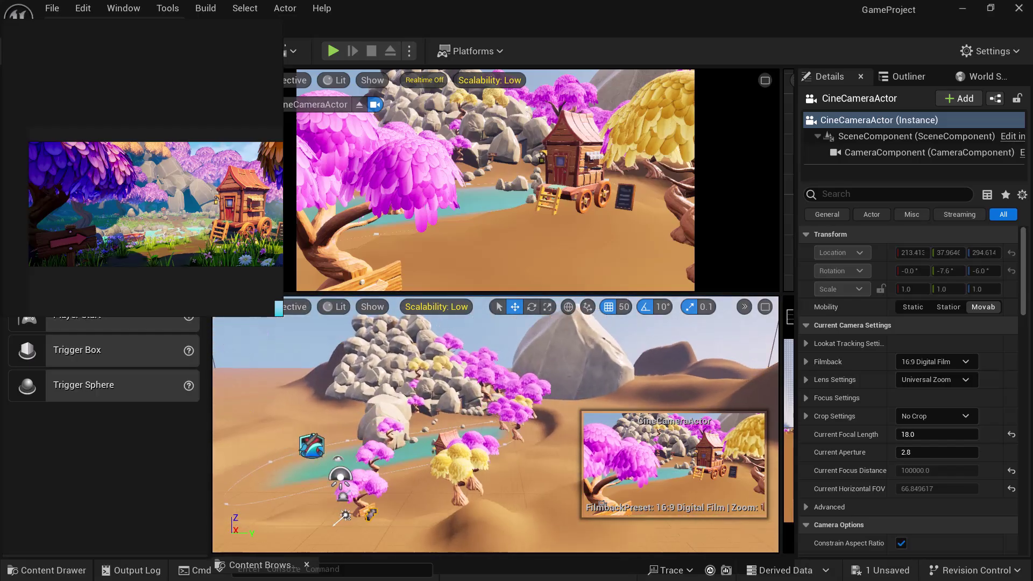
click(869, 120)
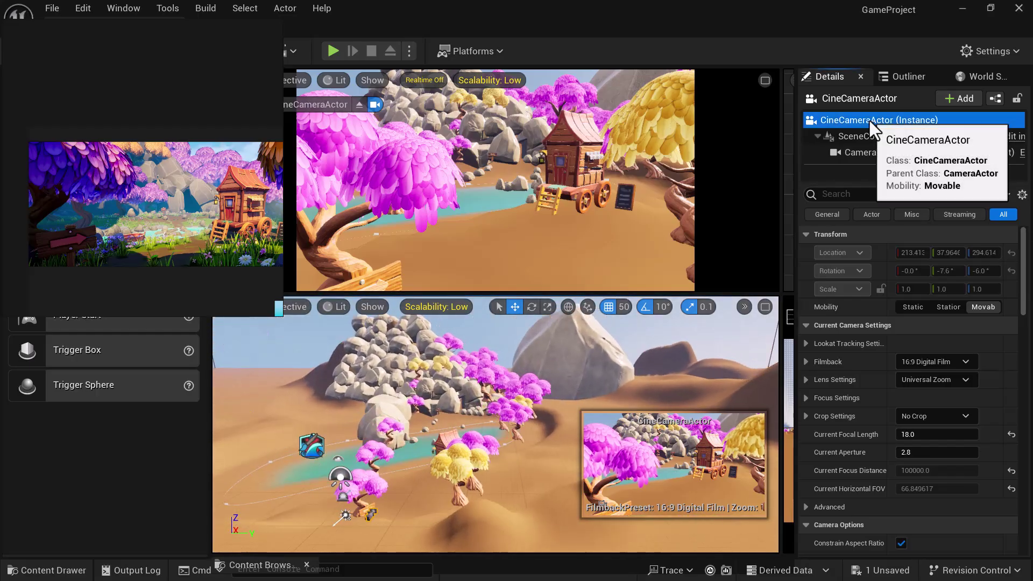
right_click(859, 118)
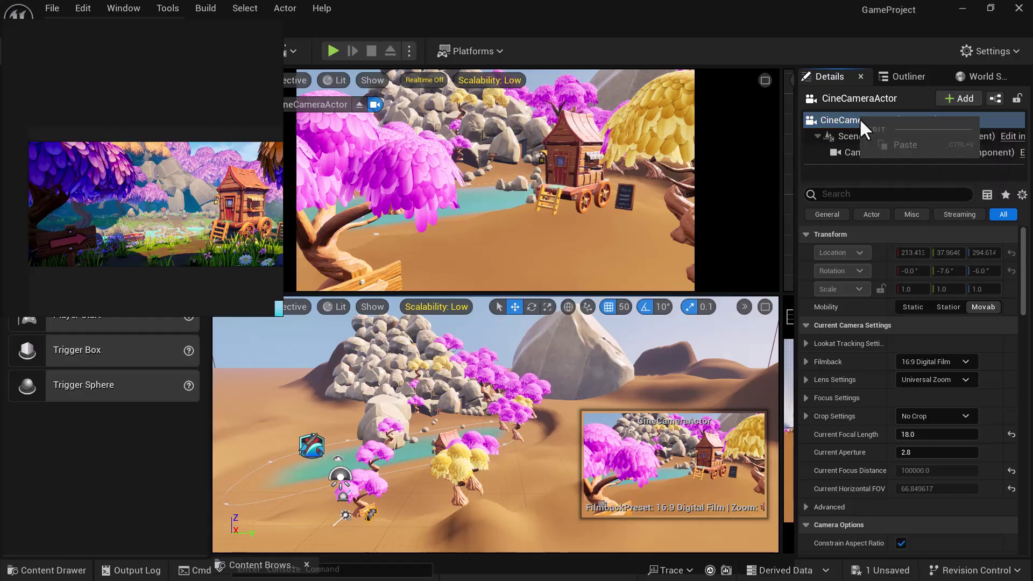
click(840, 123)
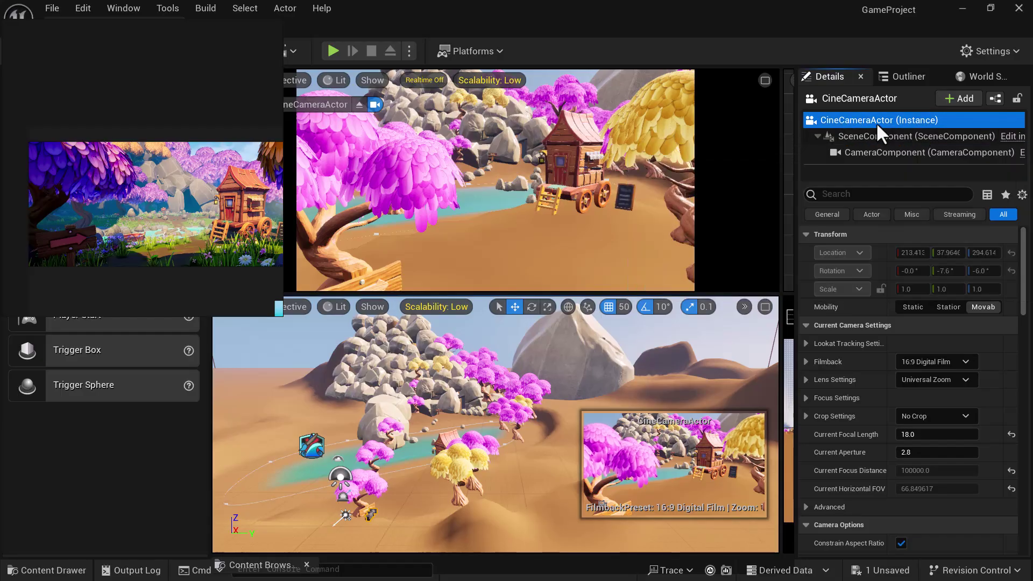
right_click(876, 122)
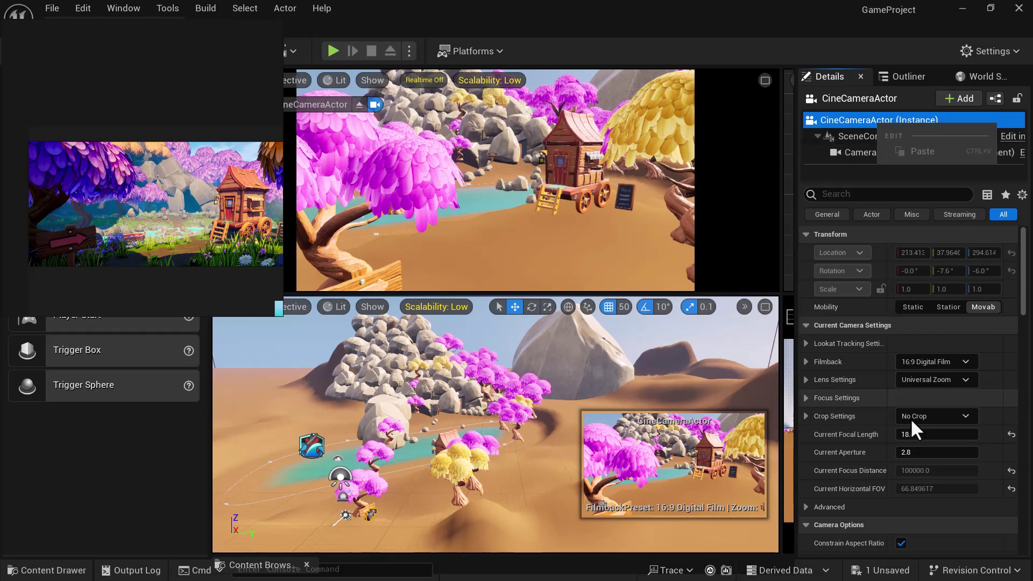
click(863, 118)
drag(845, 121, 851, 121)
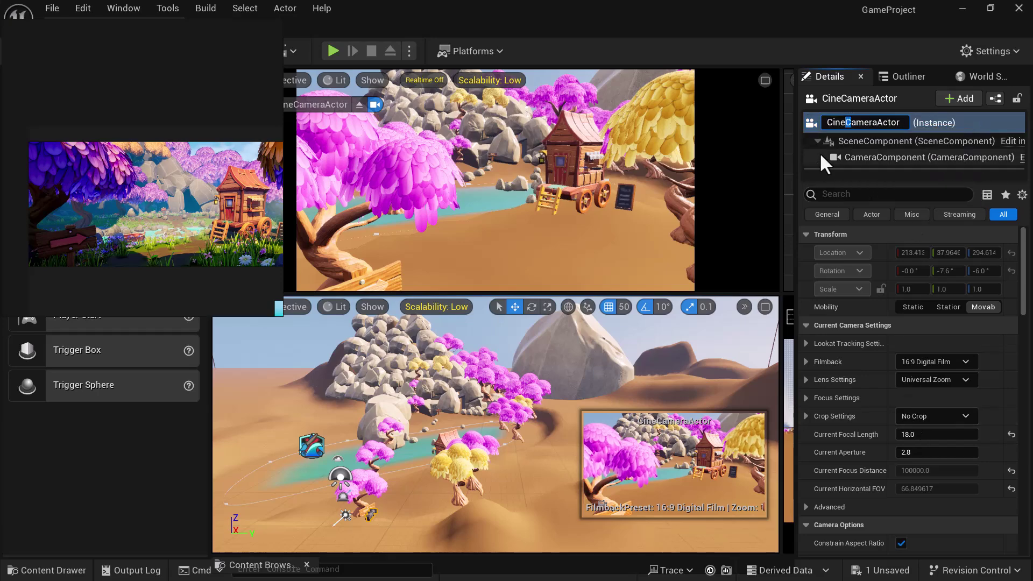
click(812, 122)
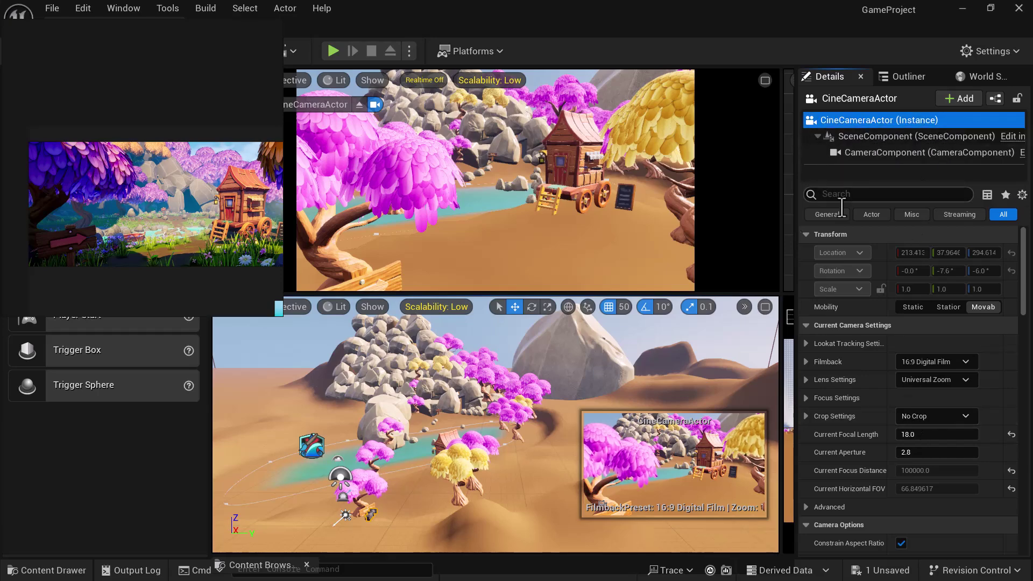
click(875, 152)
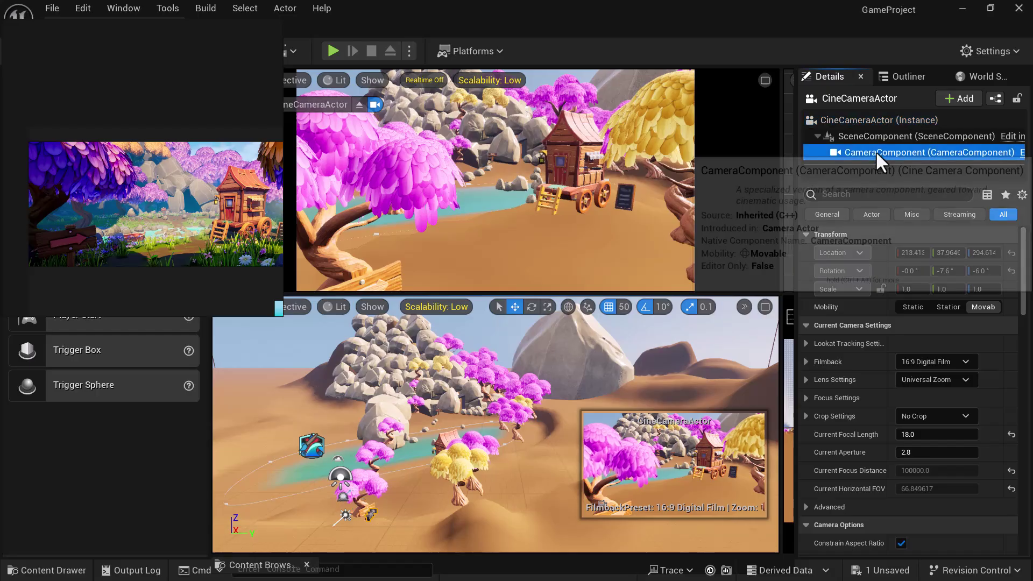
Turn off the movement lock on the CineCameraActor so the camera can be repositioned.
click(909, 76)
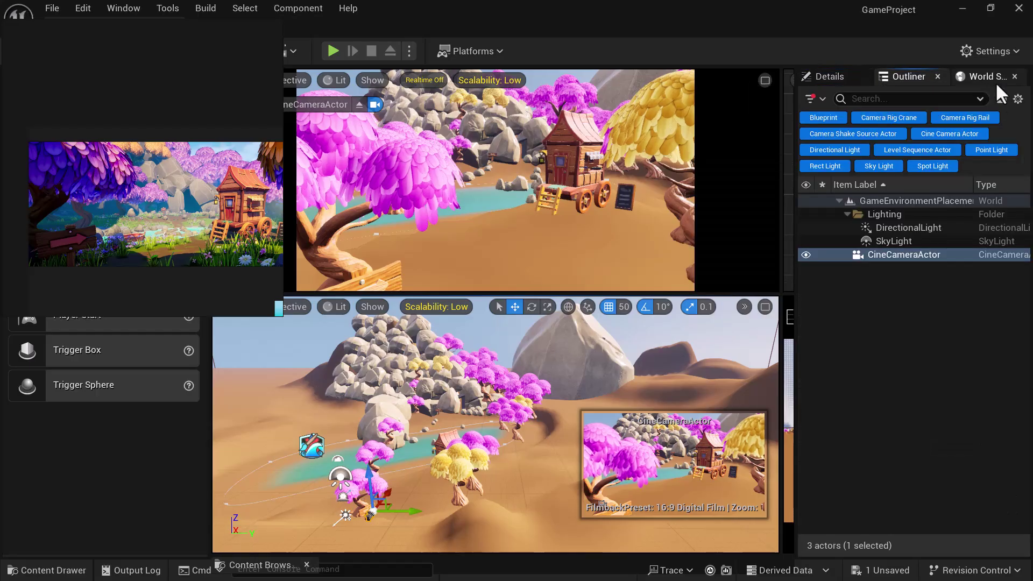
right_click(894, 256)
mouse_move(844, 455)
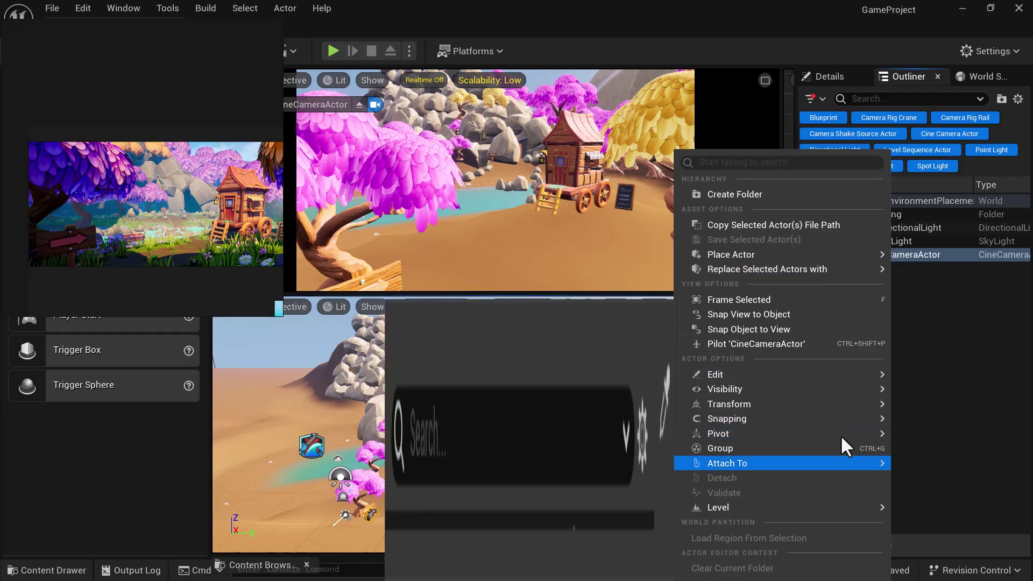
mouse_move(837, 407)
click(955, 476)
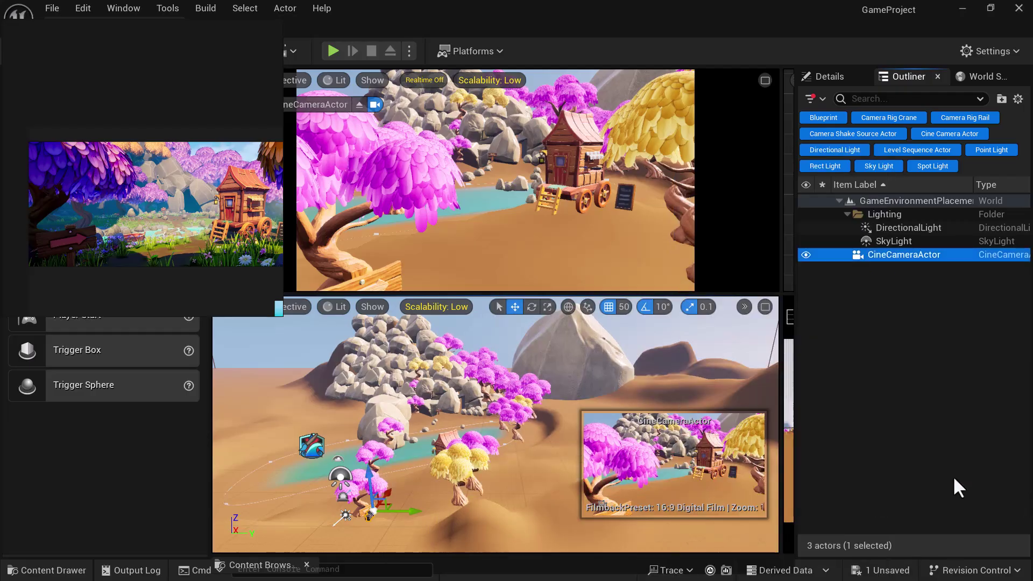
Lower the CineCameraActor and adjust its tilt in the camera view so the signpost, lake and wagon frame like the reference image.
right_drag(512, 236, 512, 223)
key(q)
key(q)
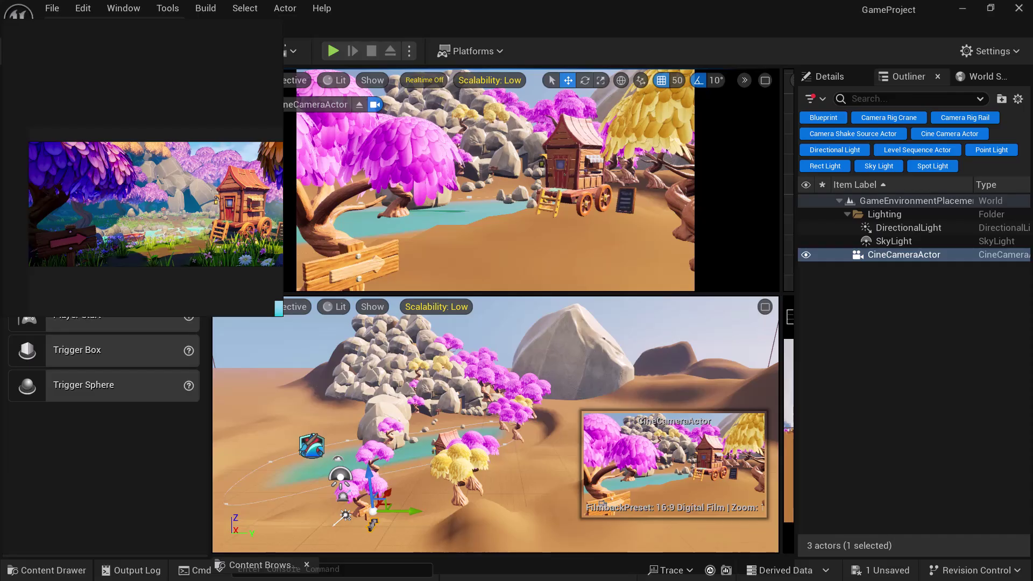
key(q)
right_drag(512, 223, 516, 221)
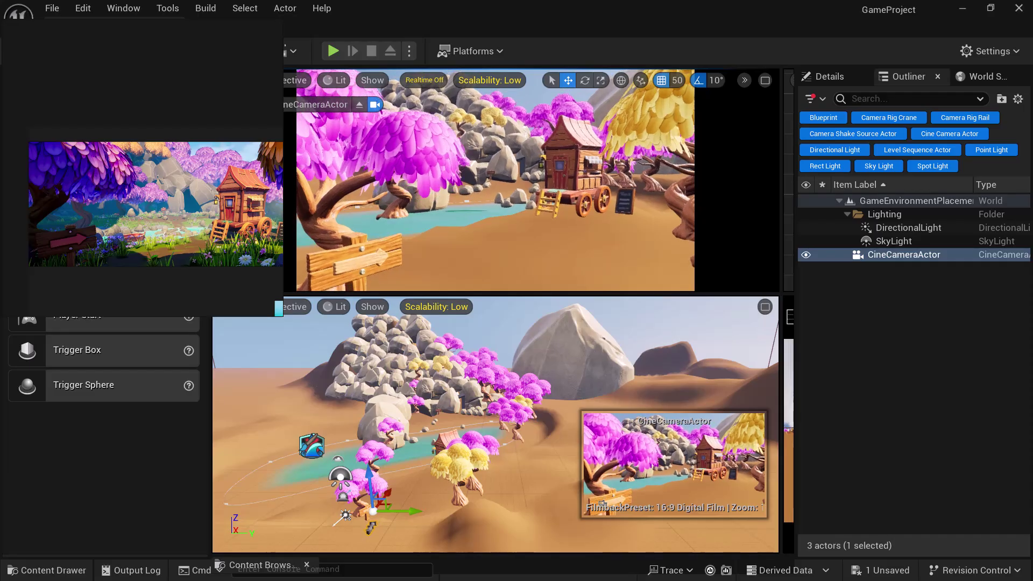
drag(512, 203, 512, 197)
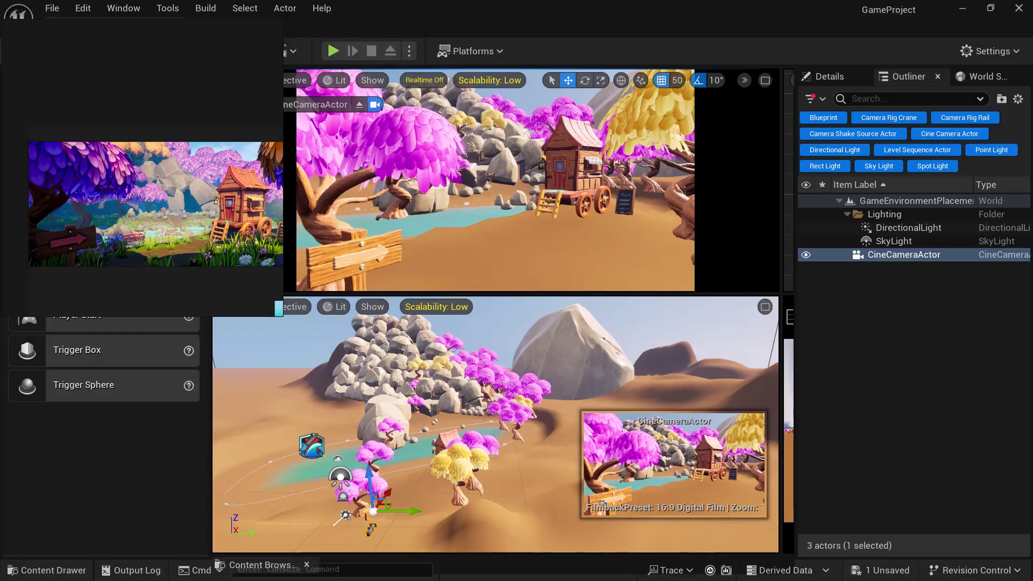
drag(512, 197, 512, 194)
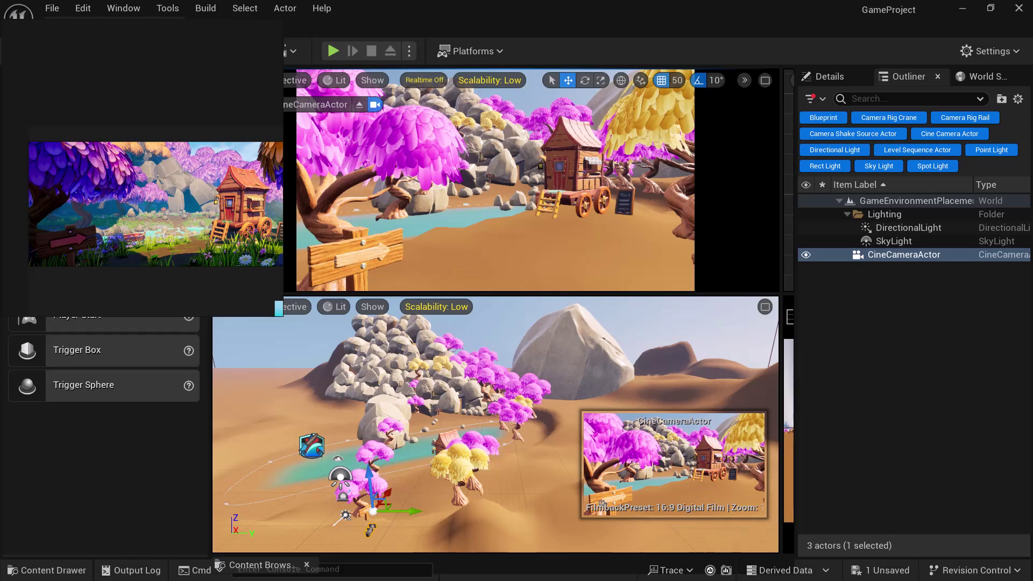
right_drag(513, 194, 514, 193)
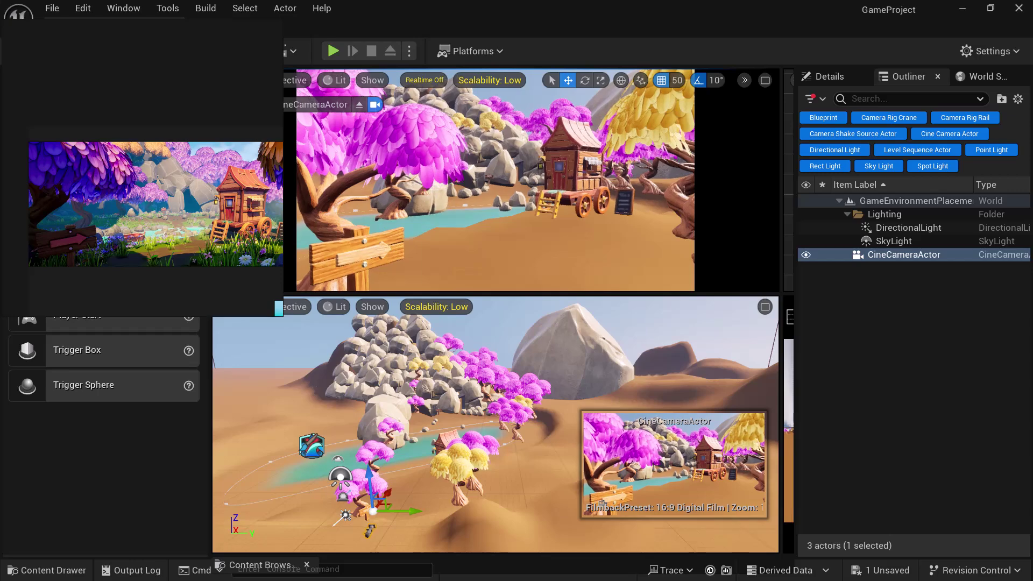
key(q)
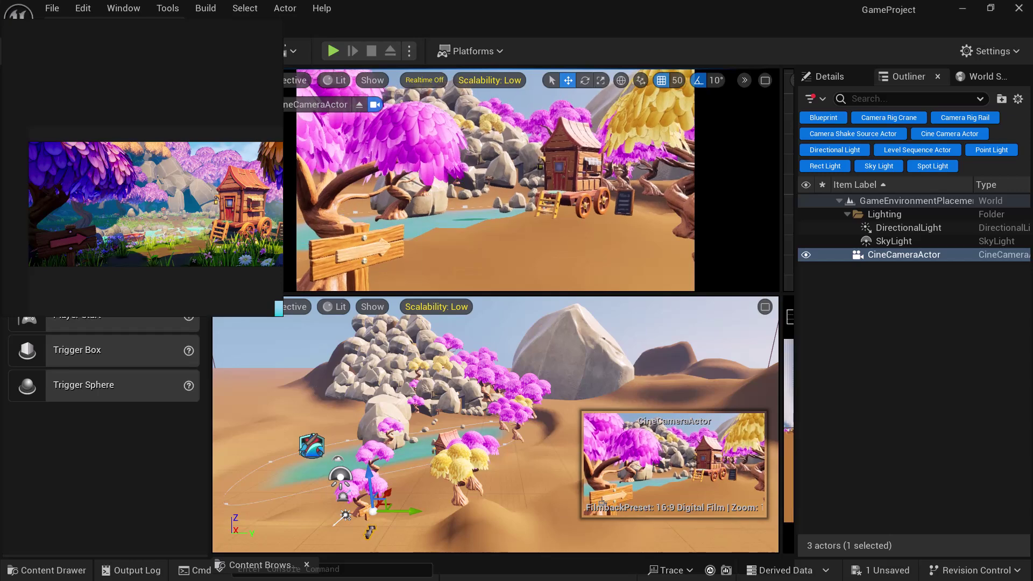
key(q)
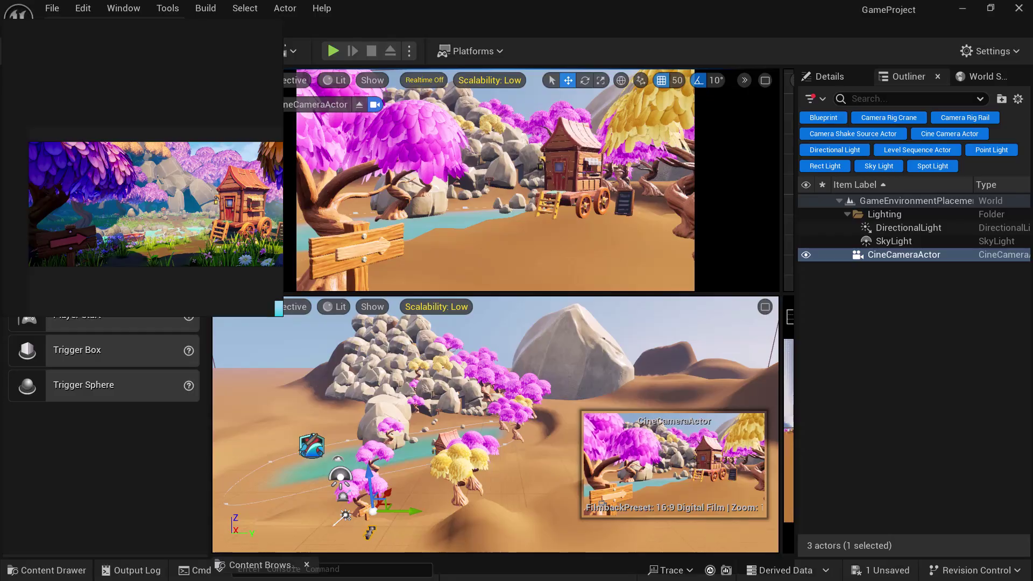
Move the CineCameraActor slightly forward and rightward to refine the framing of the signpost, lake and wagon.
key(q)
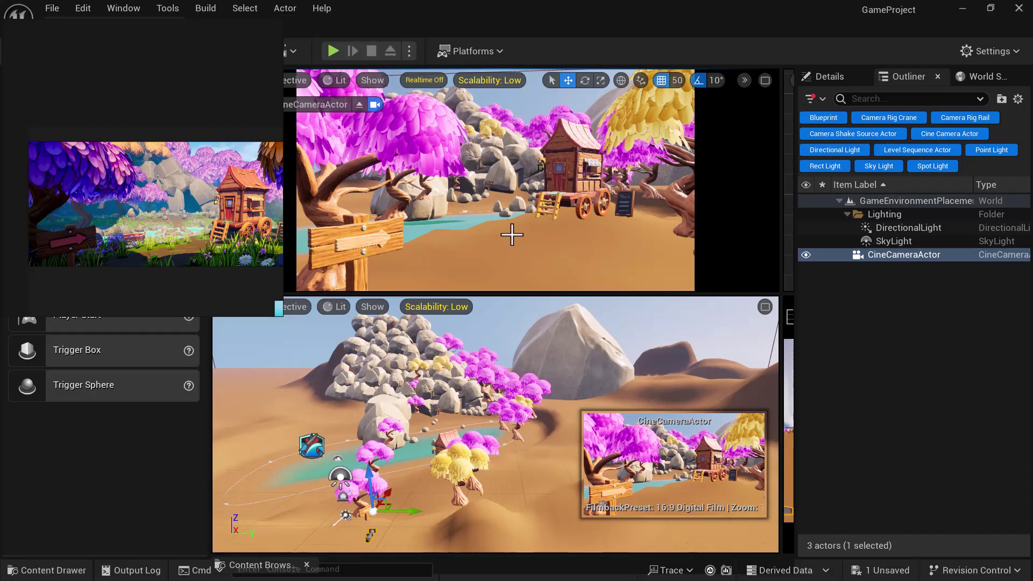
mouse_move(514, 235)
right_down()
mouse_move(503, 236)
mouse_move(528, 226)
right_up()
key(d)
key(w)
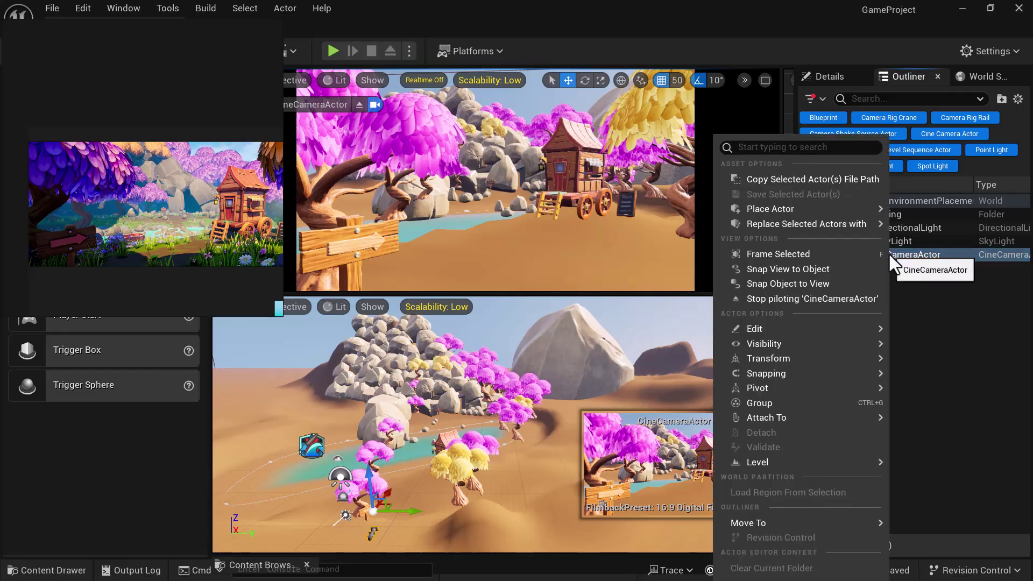
Lock the movement of the CineCameraActor to keep the matched view fixed.
right_click(889, 254)
mouse_move(832, 358)
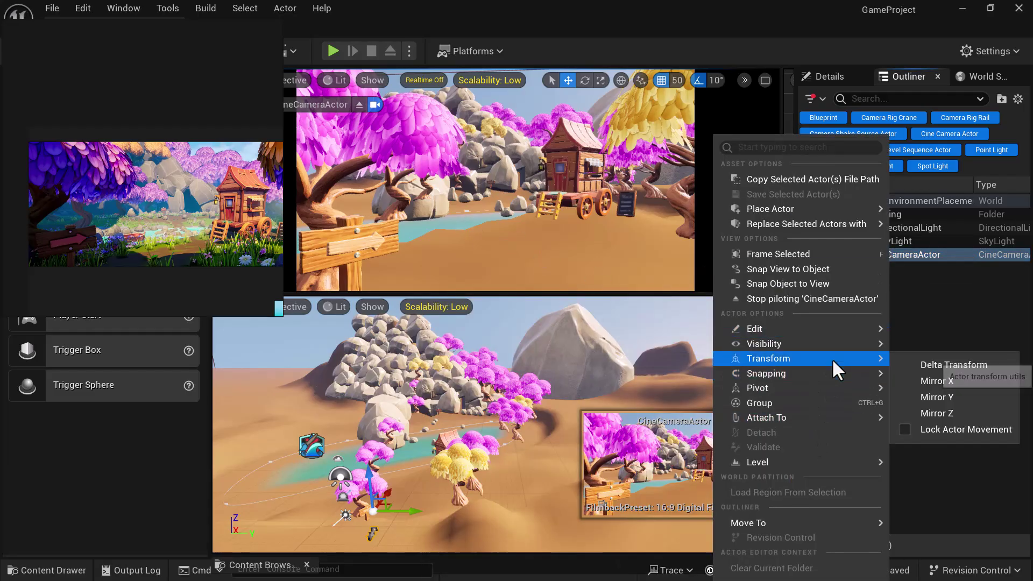
click(951, 430)
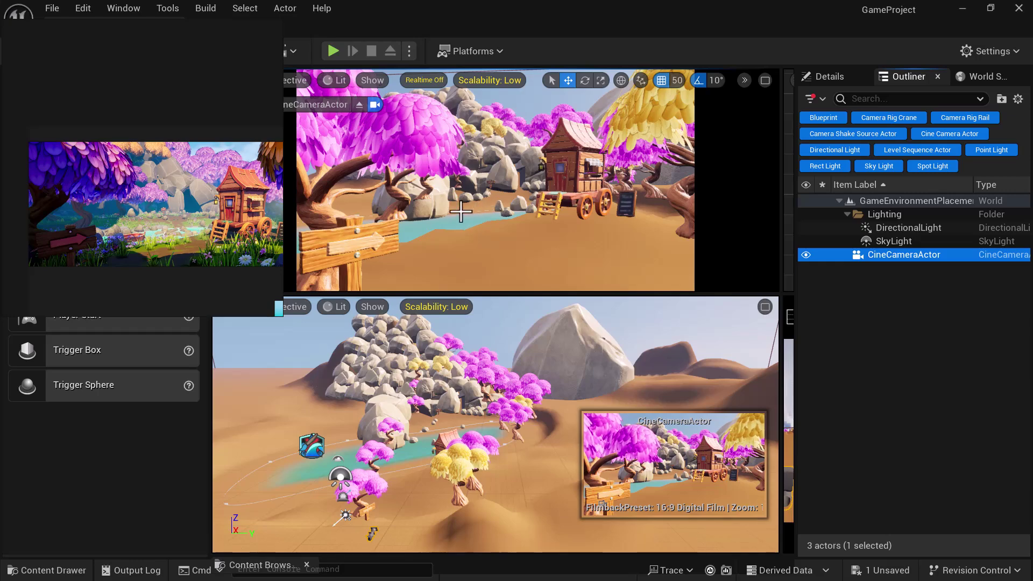
Select the WaterBodyLake in the free viewport and make its SplineComp the active component.
click(401, 210)
mouse_move(503, 462)
alt+mouse_down()
mouse_move(493, 455)
mouse_move(508, 454)
alt+mouse_up()
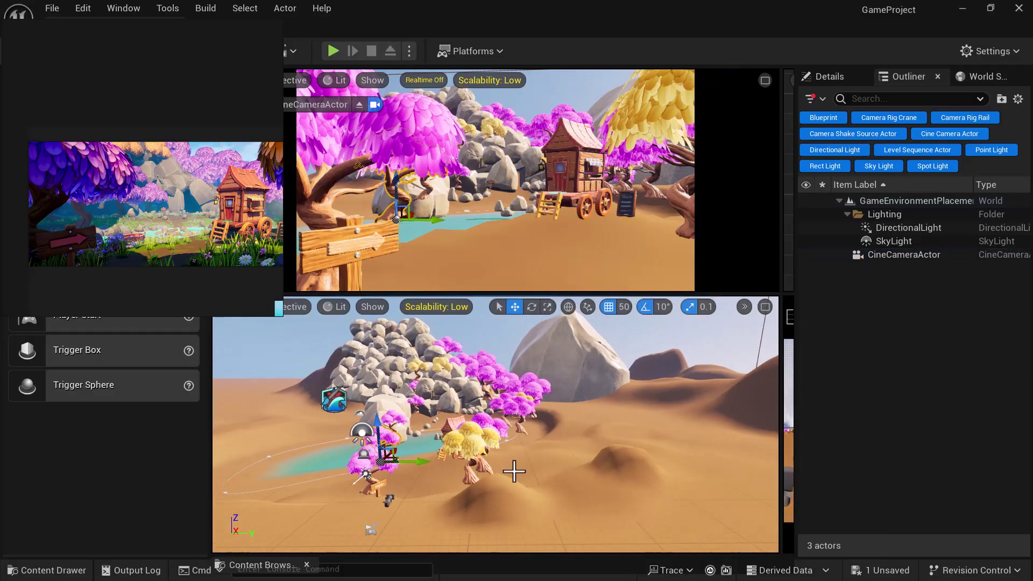
alt+drag(504, 497, 530, 498)
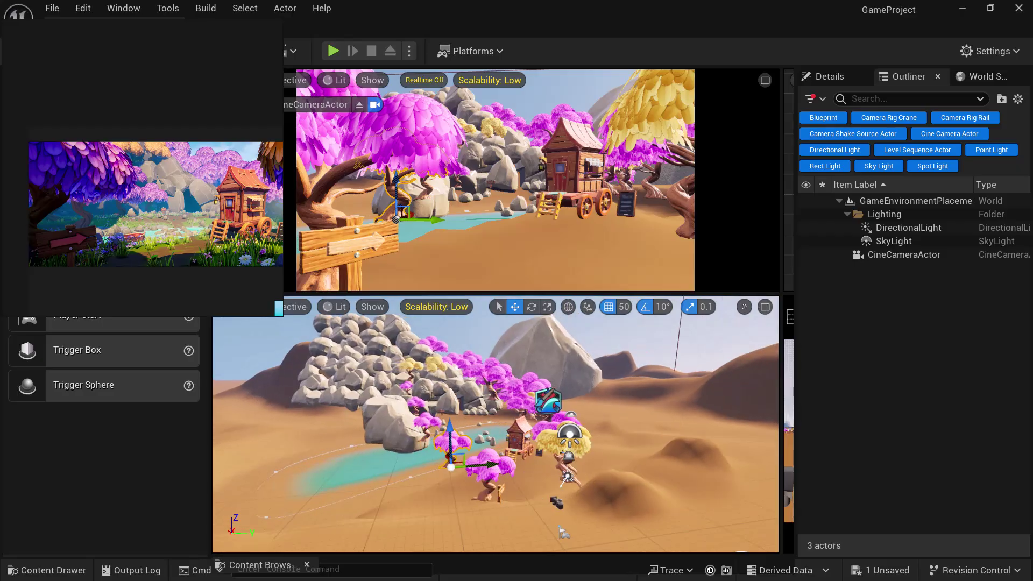
click(384, 471)
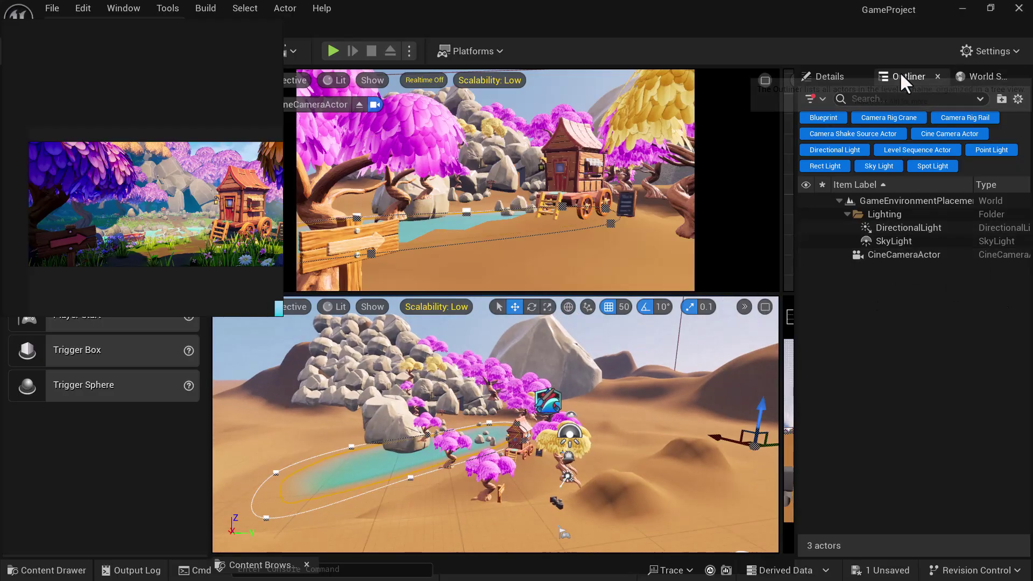
click(829, 76)
click(909, 153)
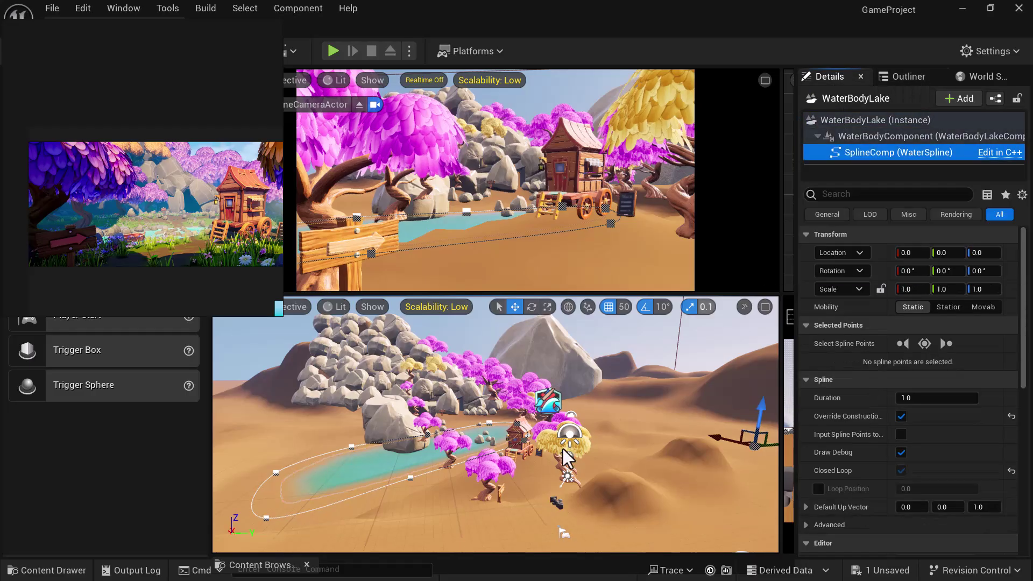
Move spline point 2 on the lake's near shore to about X 3953, Y -3955.
alt+drag(525, 483, 571, 484)
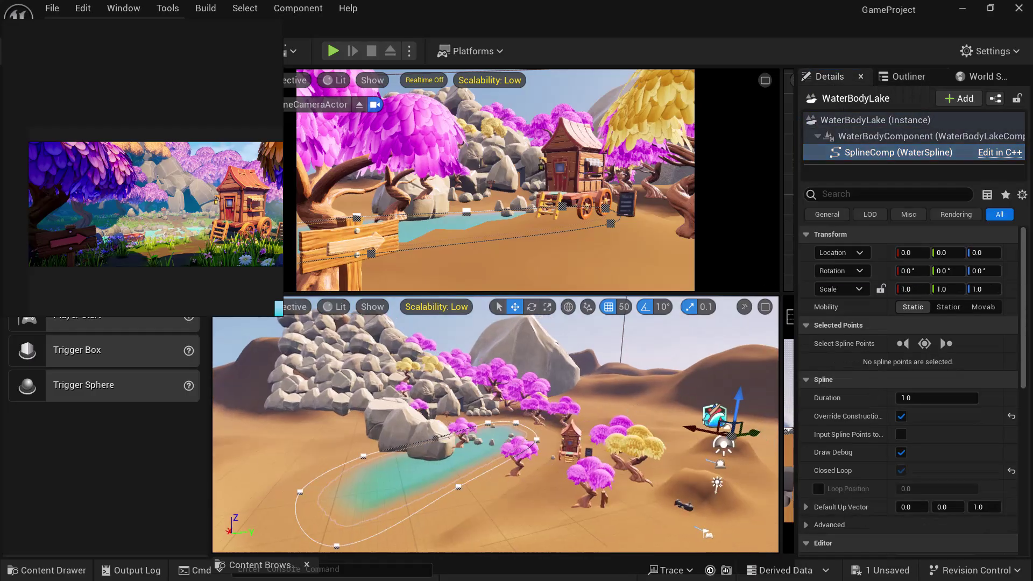
click(460, 487)
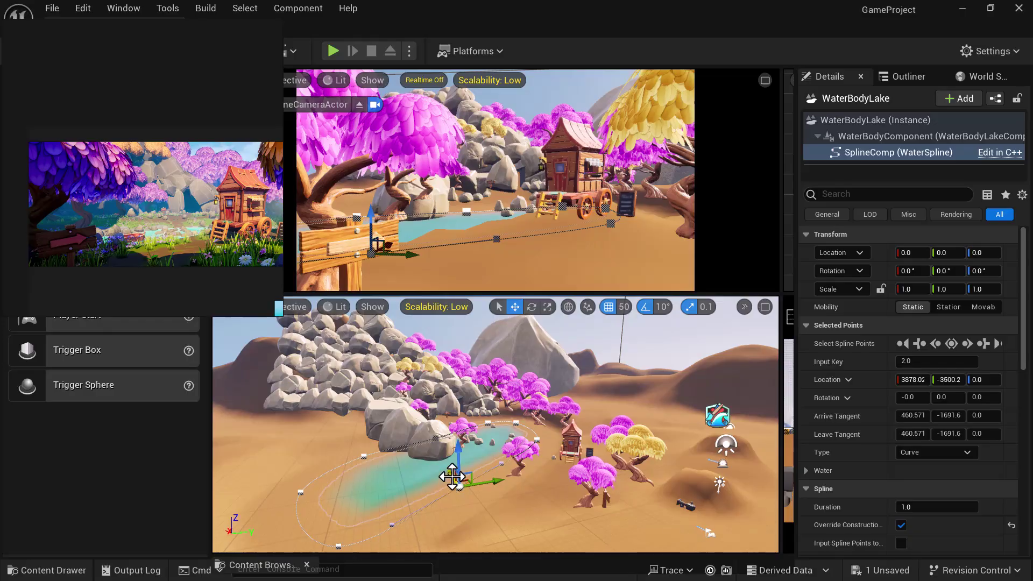
drag(455, 486, 461, 482)
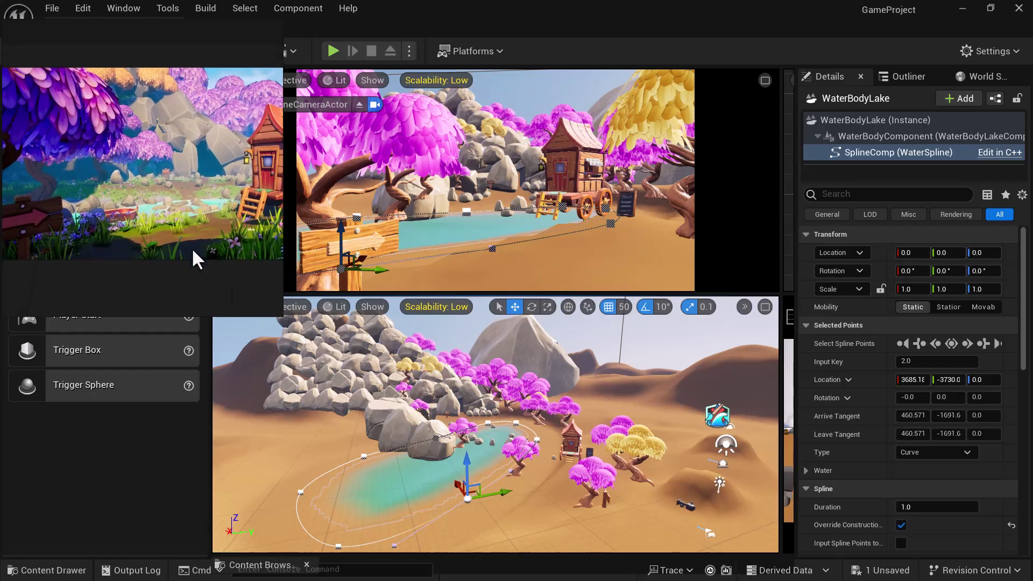
right_drag(569, 495, 586, 496)
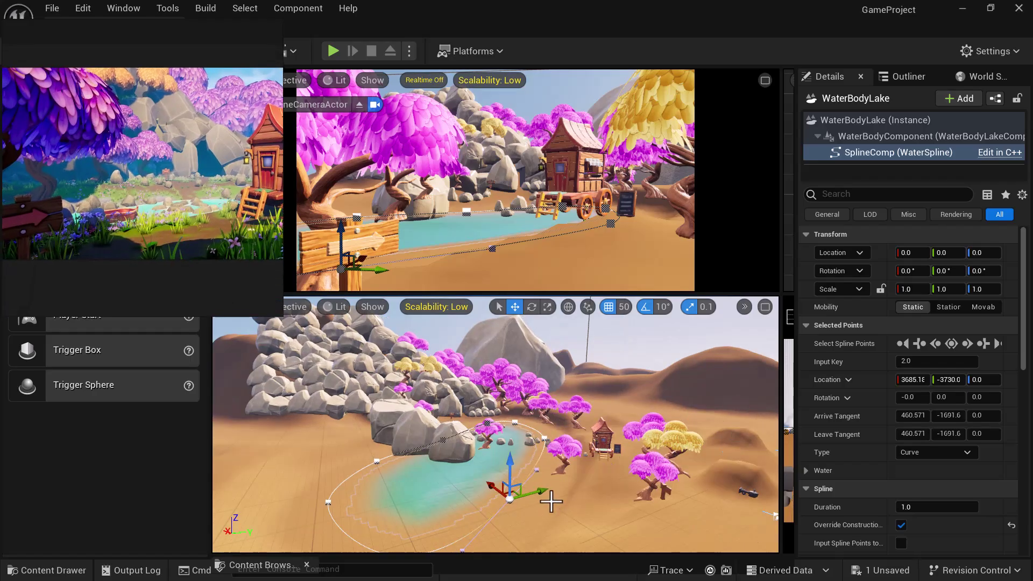
drag(527, 493, 510, 497)
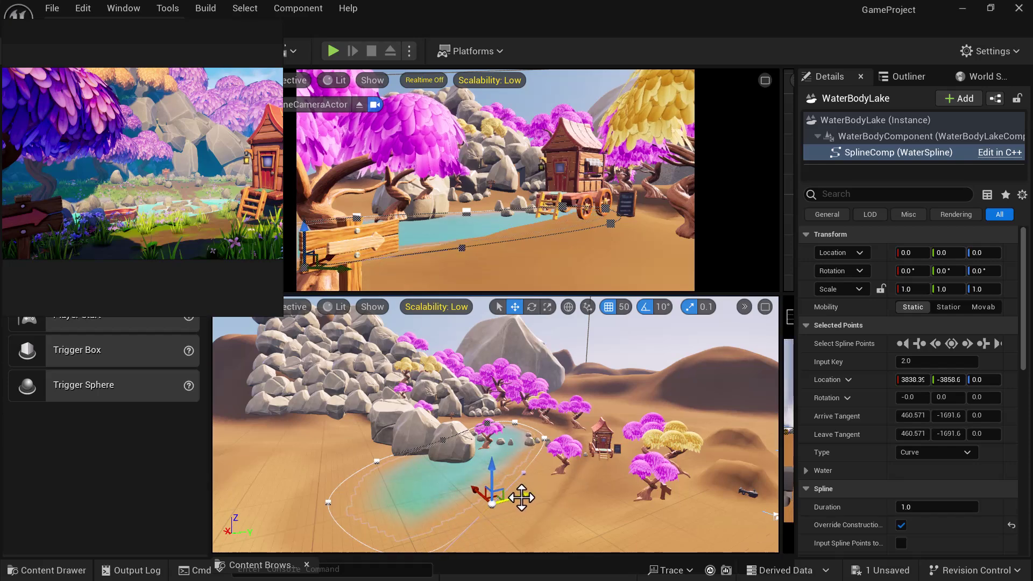
drag(523, 496, 513, 498)
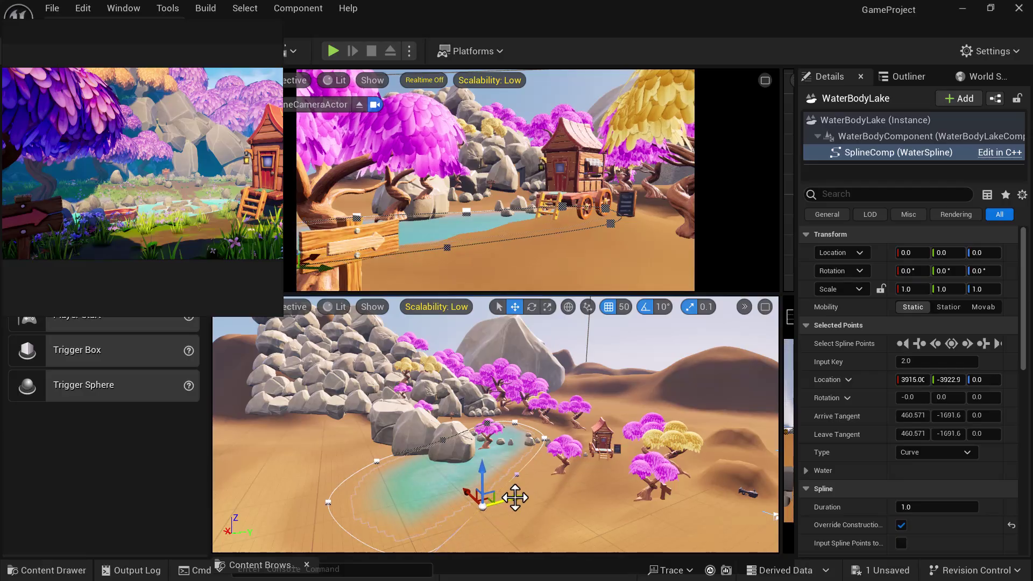
drag(514, 501, 508, 501)
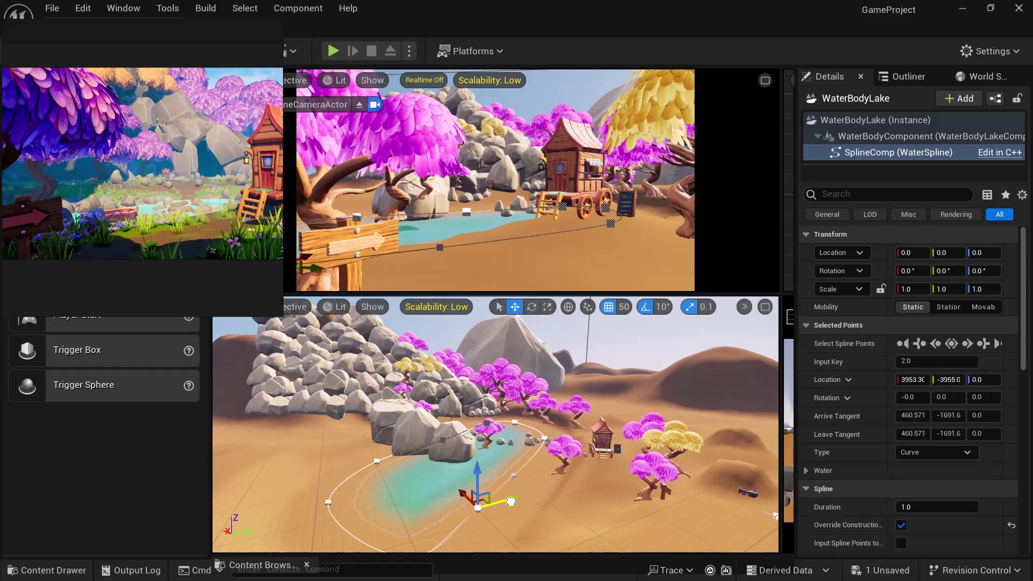
Move spline point 1 on the wagon side of the lake to about X 3509, Y -1559.
right_drag(519, 489, 544, 473)
click(548, 437)
mouse_move(543, 447)
alt+mouse_down()
mouse_move(559, 461)
mouse_move(551, 446)
mouse_move(522, 441)
mouse_move(556, 449)
alt+mouse_up()
key(ctrl+z)
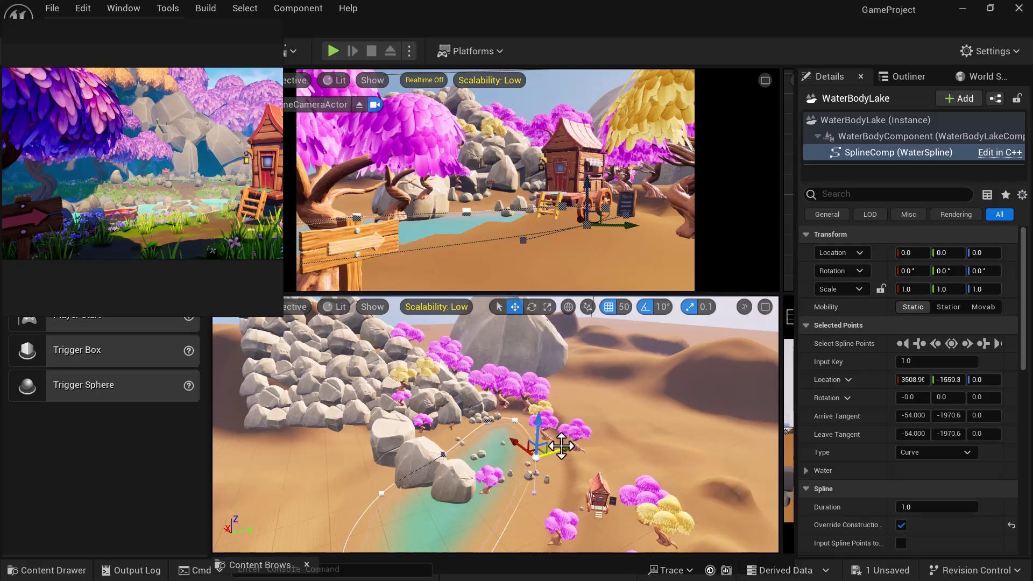
mouse_move(565, 460)
right_down()
mouse_move(524, 436)
mouse_move(555, 471)
right_up()
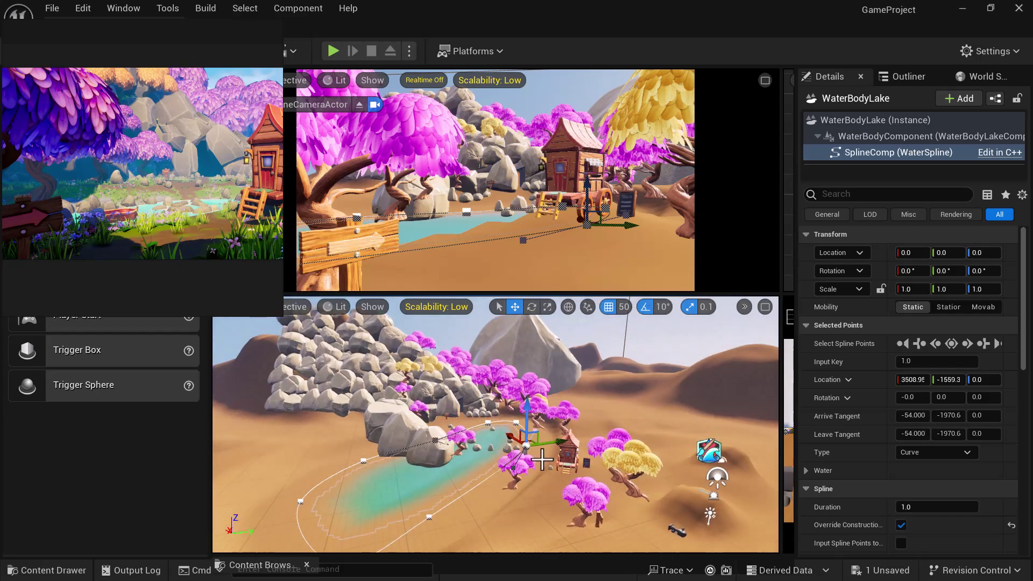
Rotate spline point 1 on the wagon side by 10° around Z and end the point selection.
key(e)
drag(546, 468, 498, 481)
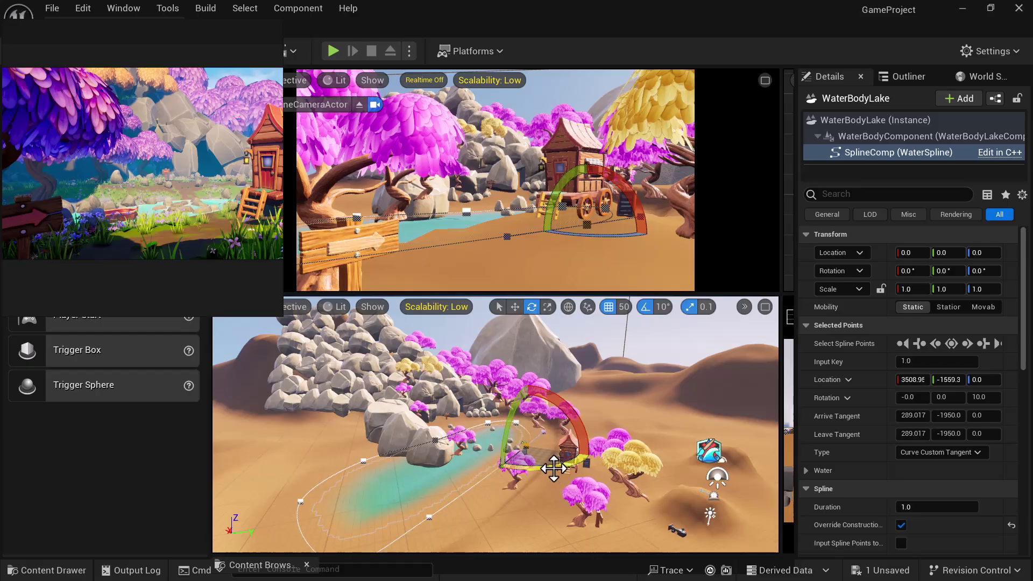
drag(555, 469, 553, 468)
click(553, 467)
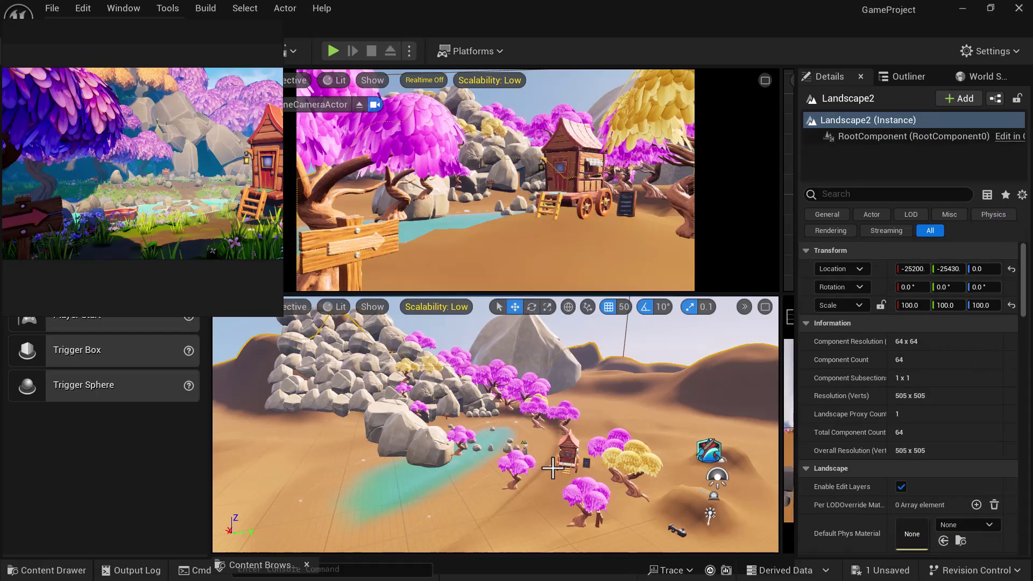
Reselect the WaterBodyLake's SplineComp and focus the free viewport on spline point 2 at the near shore.
scroll(551, 474, up, 3)
right_drag(530, 458, 529, 452)
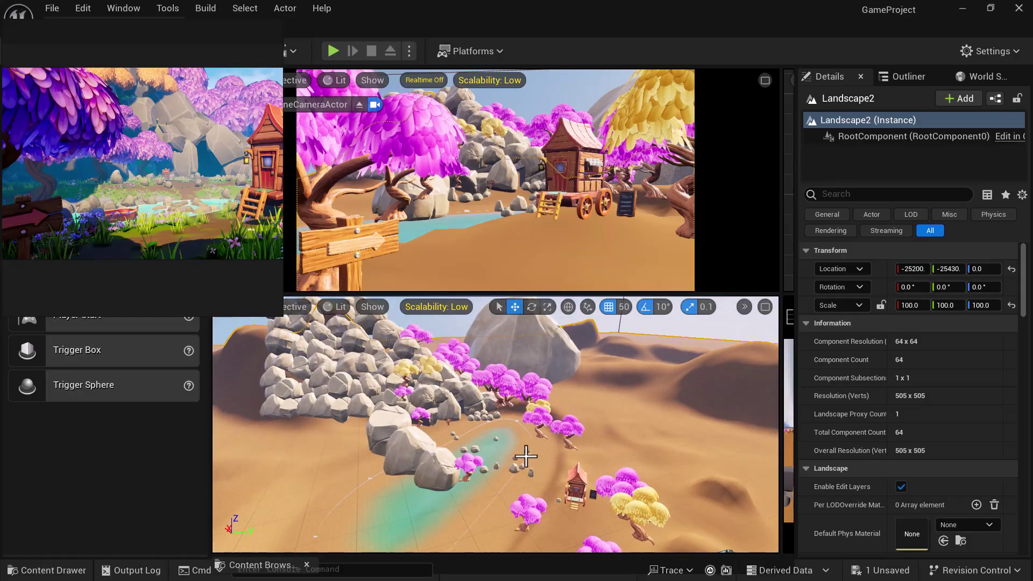
scroll(511, 484, down, 2)
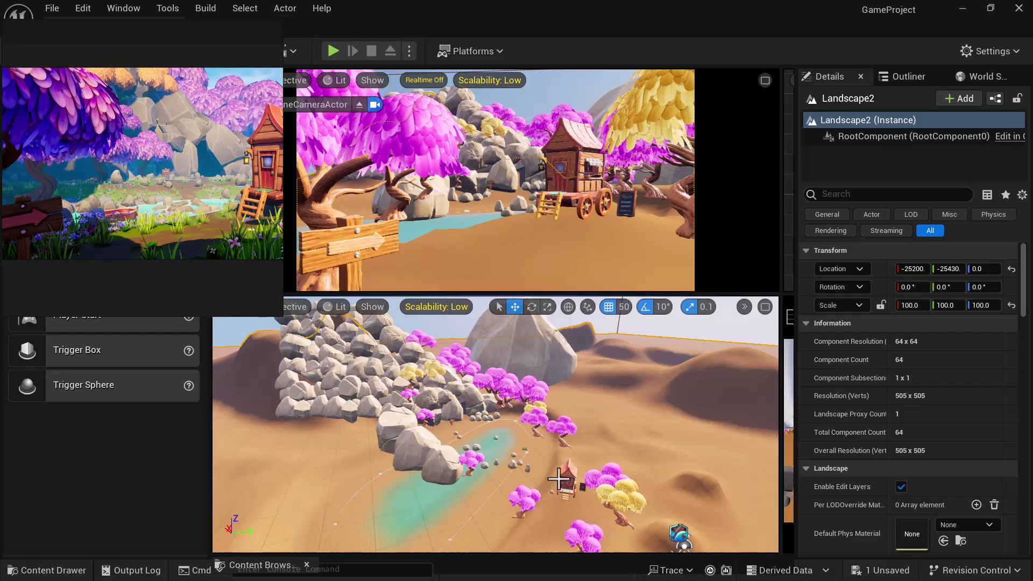
alt+drag(559, 478, 557, 461)
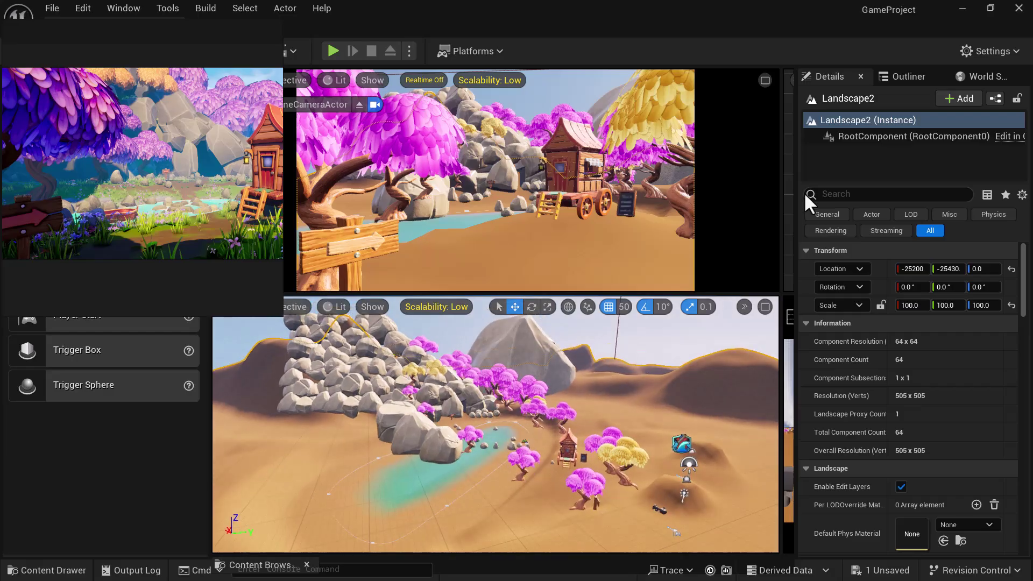
click(894, 77)
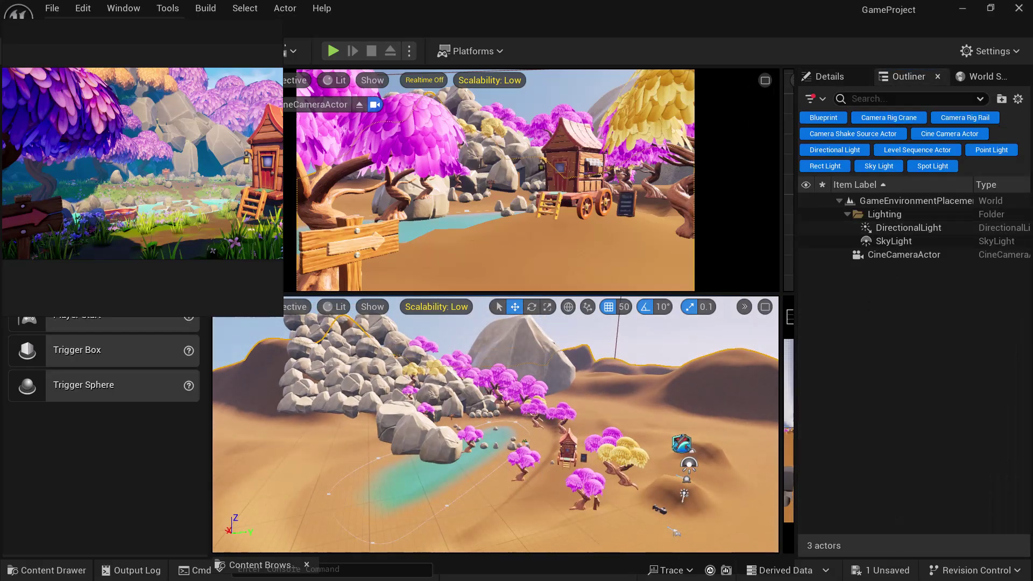
click(439, 474)
click(829, 76)
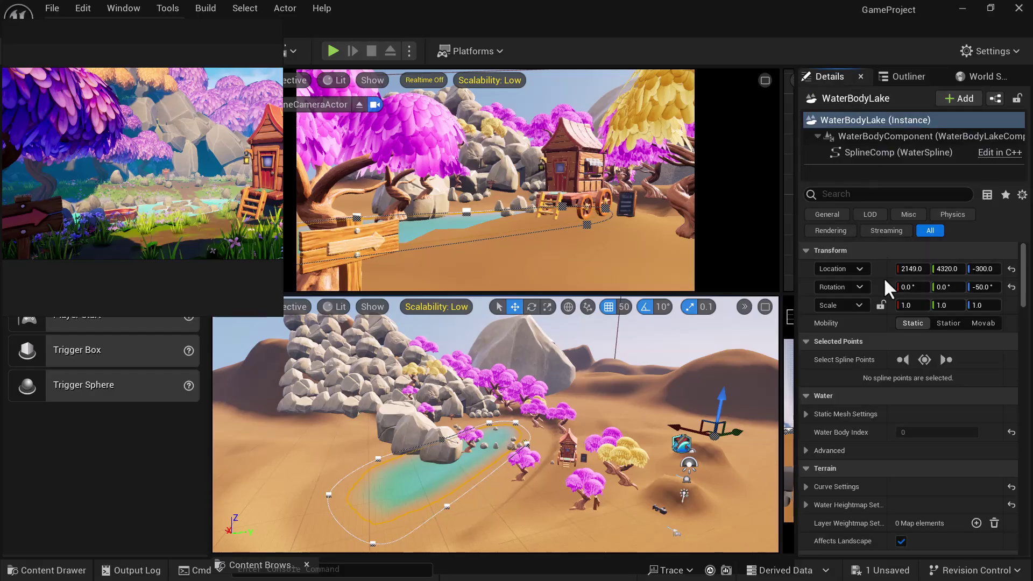
click(872, 154)
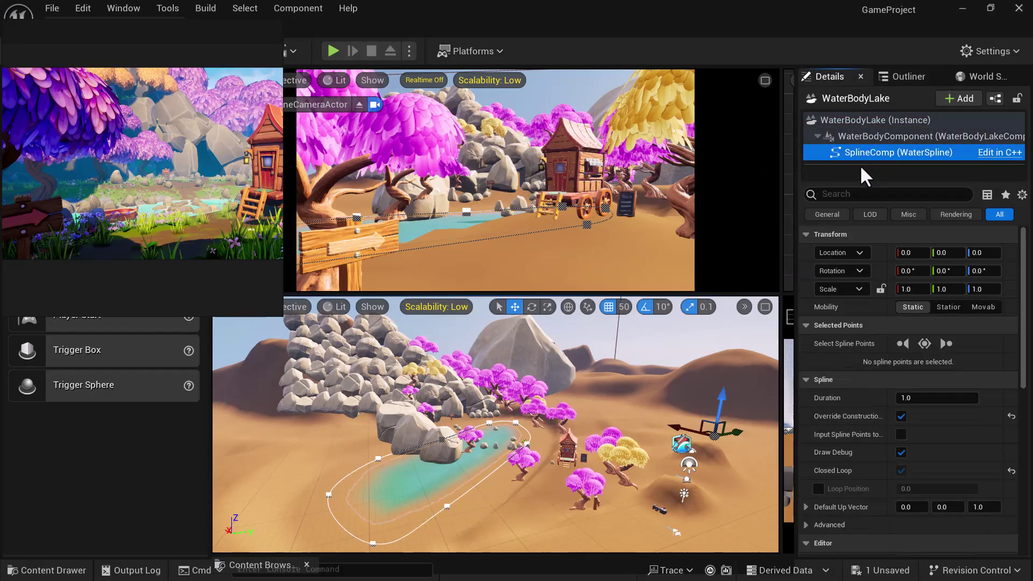
click(445, 509)
key(f)
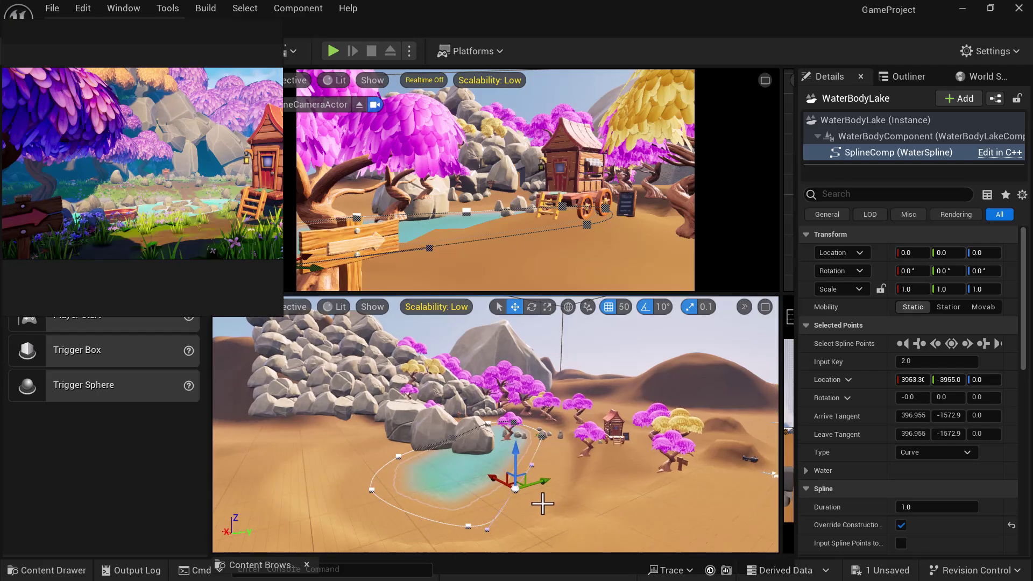
Try the Linear type on spline point 2 and return it to Curve.
key(super)
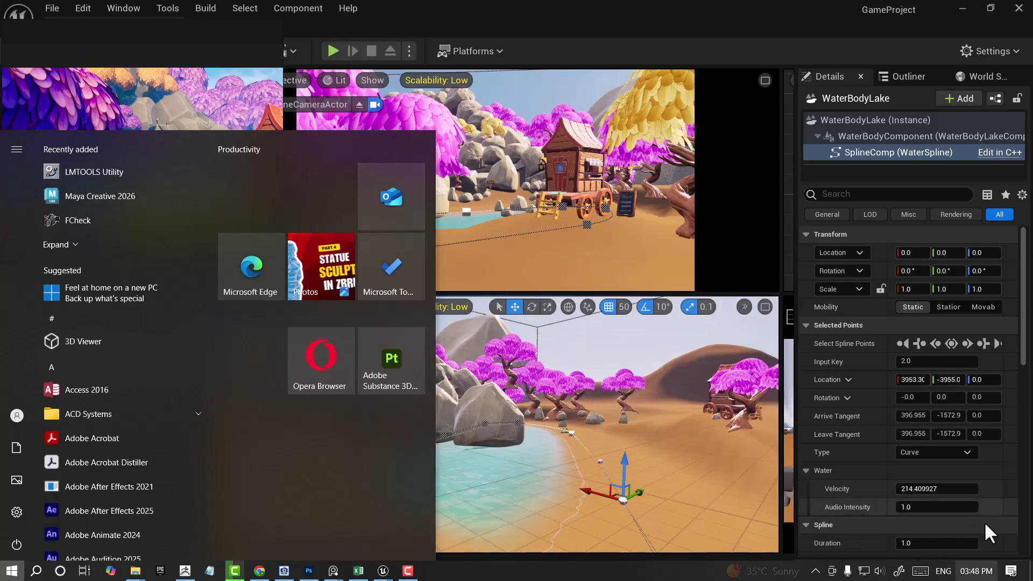
click(924, 453)
click(924, 453)
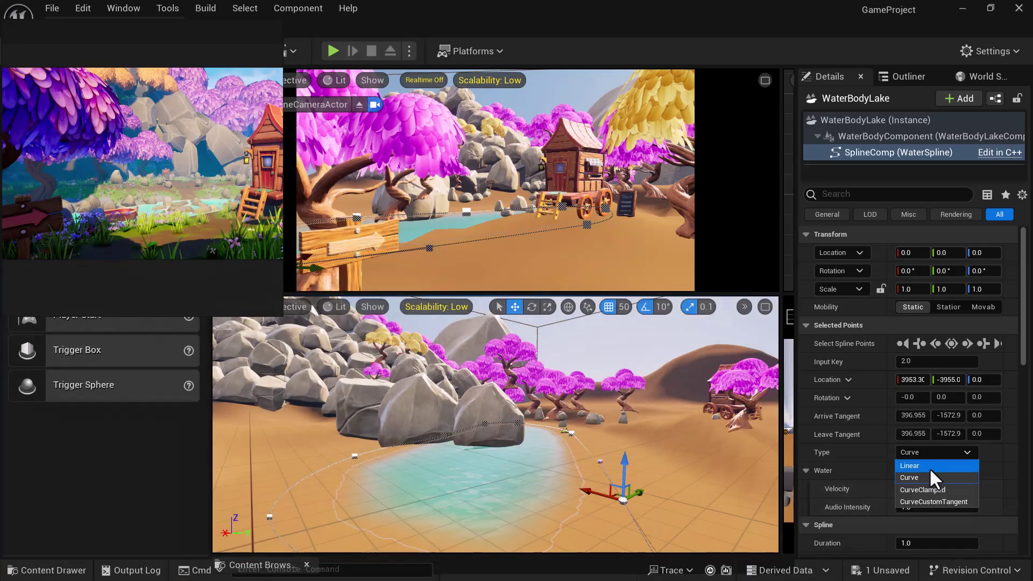
click(929, 466)
click(930, 455)
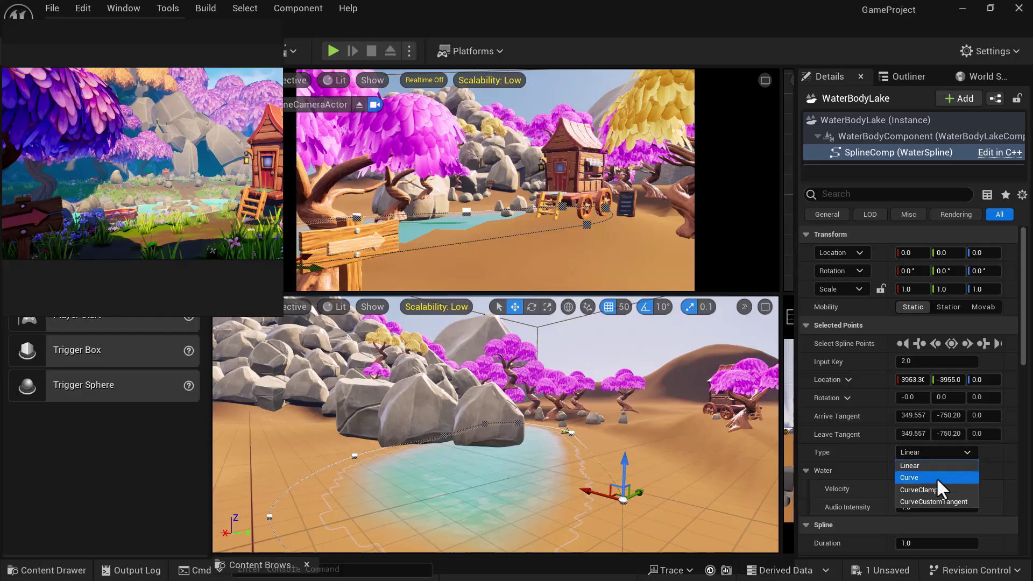
click(936, 477)
Set spline point 2's water velocity to about 382.6 and the spline's duration to about 21.75.
drag(927, 492, 973, 490)
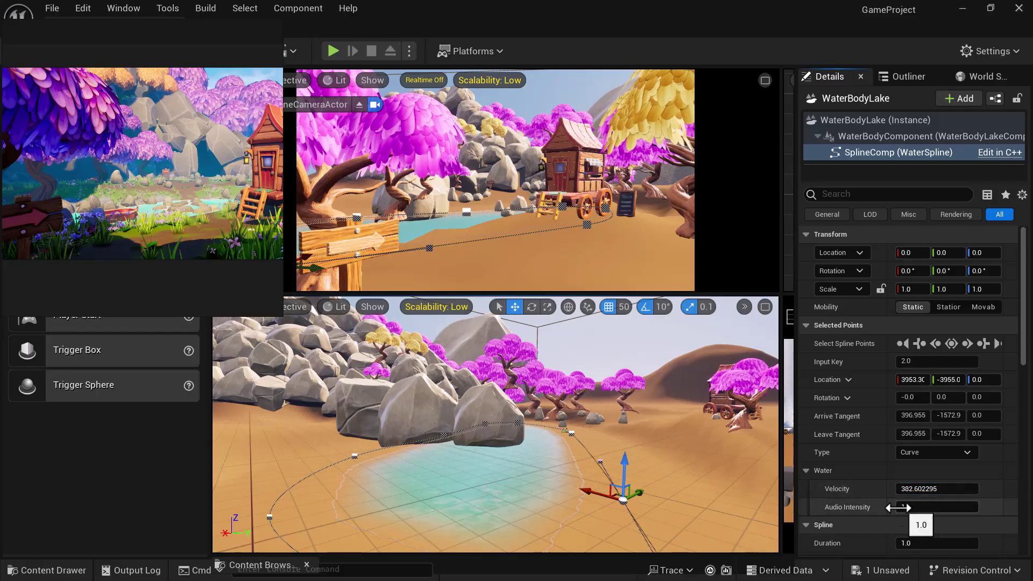
scroll(869, 492, down, 3)
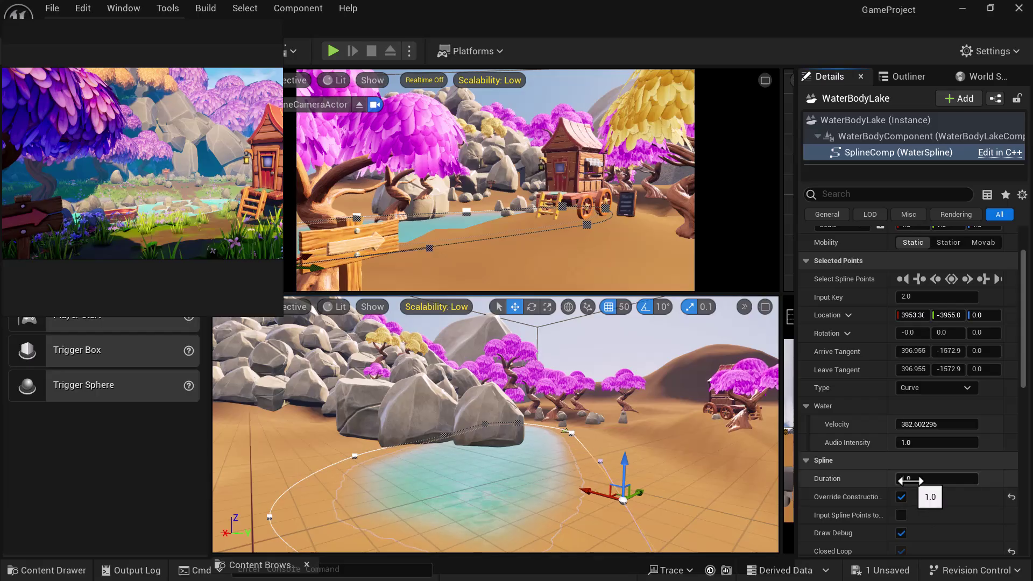
drag(909, 481, 925, 480)
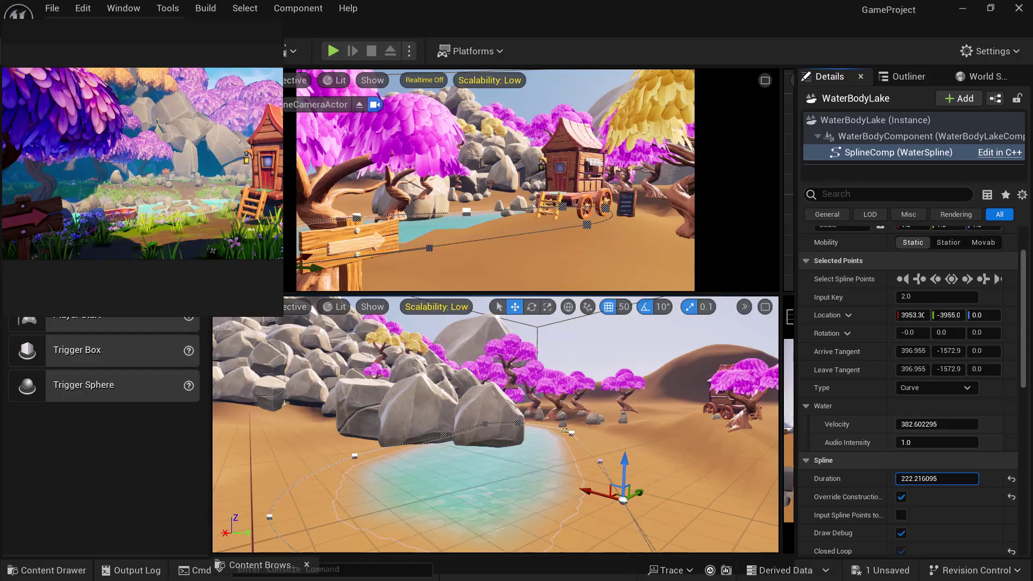
drag(925, 481, 914, 481)
Test the Input Spline Points option on and off, and expand the Default Up Vector values of the lake spline.
click(901, 514)
click(897, 512)
click(897, 512)
click(897, 512)
scroll(945, 495, down, 3)
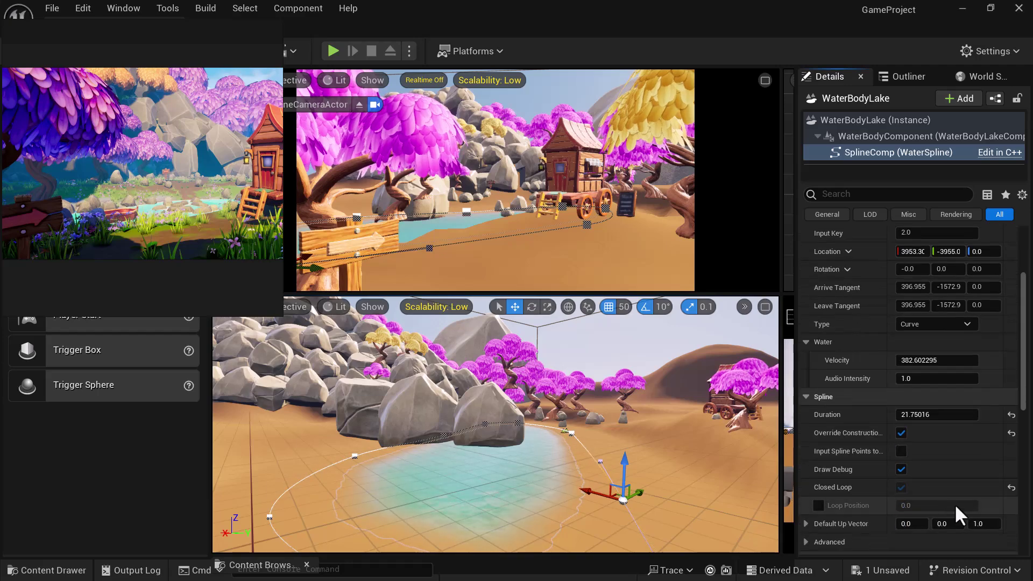
scroll(943, 484, down, 2)
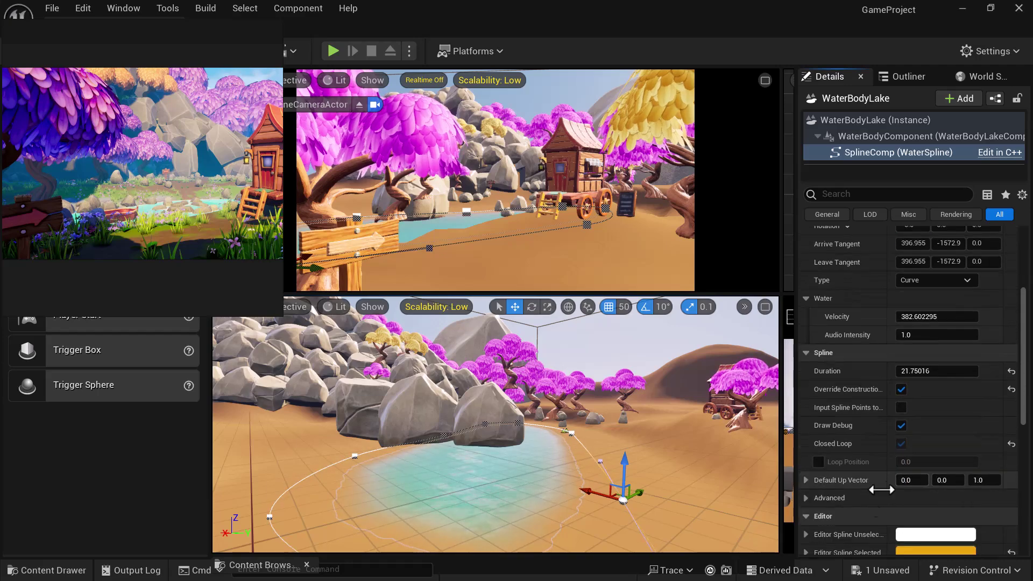
click(806, 479)
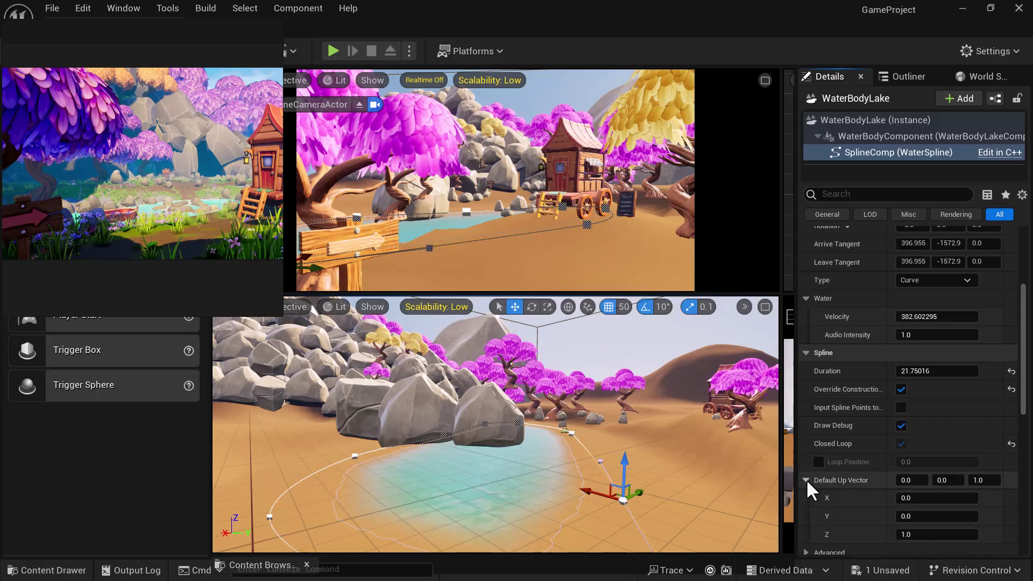
Try a different Reparam Steps Per Segment value in the lake spline's advanced settings and return it to 10.
click(806, 479)
scroll(834, 473, down, 4)
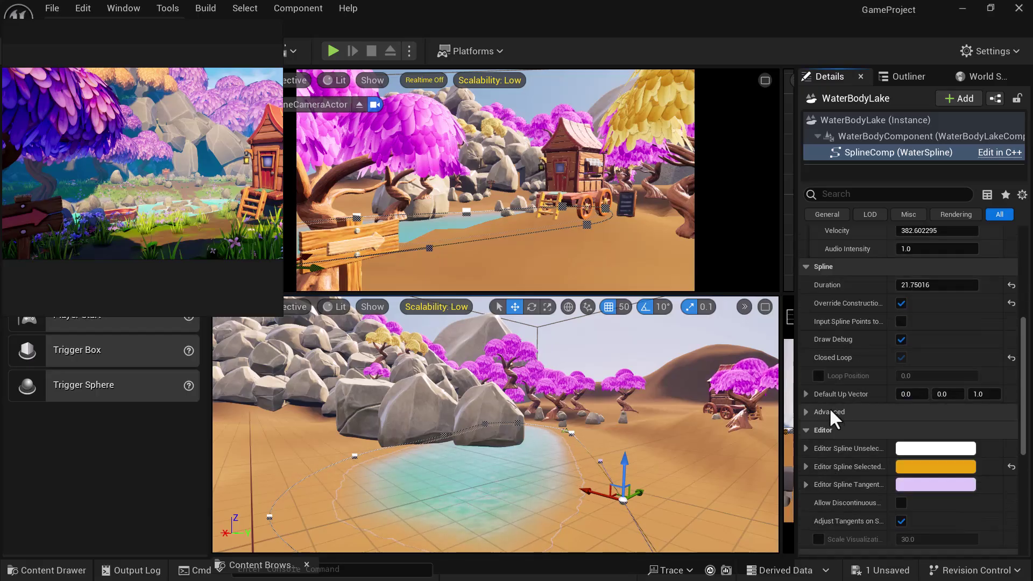
click(826, 411)
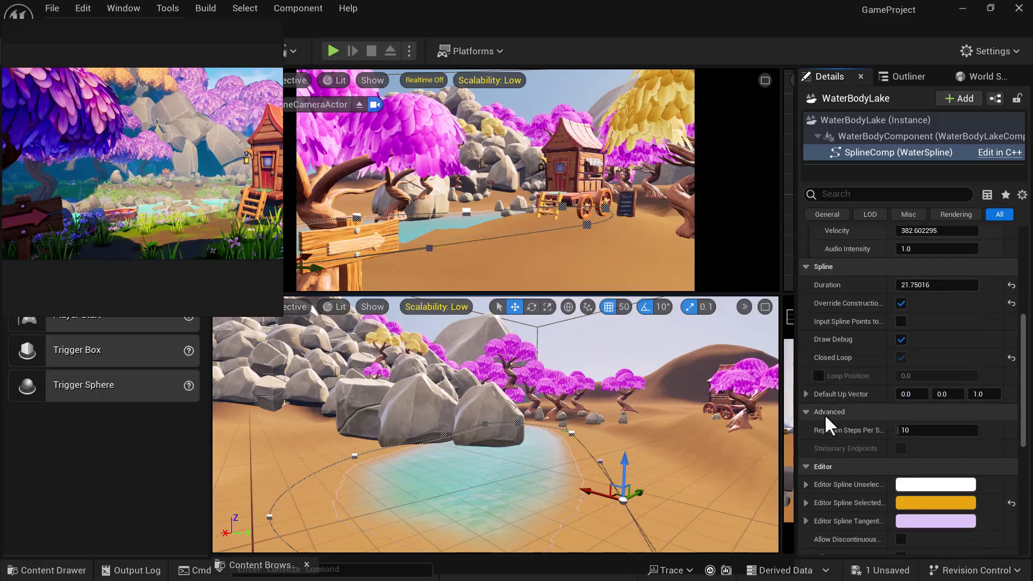
mouse_move(908, 433)
mouse_down()
mouse_move(939, 434)
mouse_move(917, 449)
mouse_up()
click(915, 430)
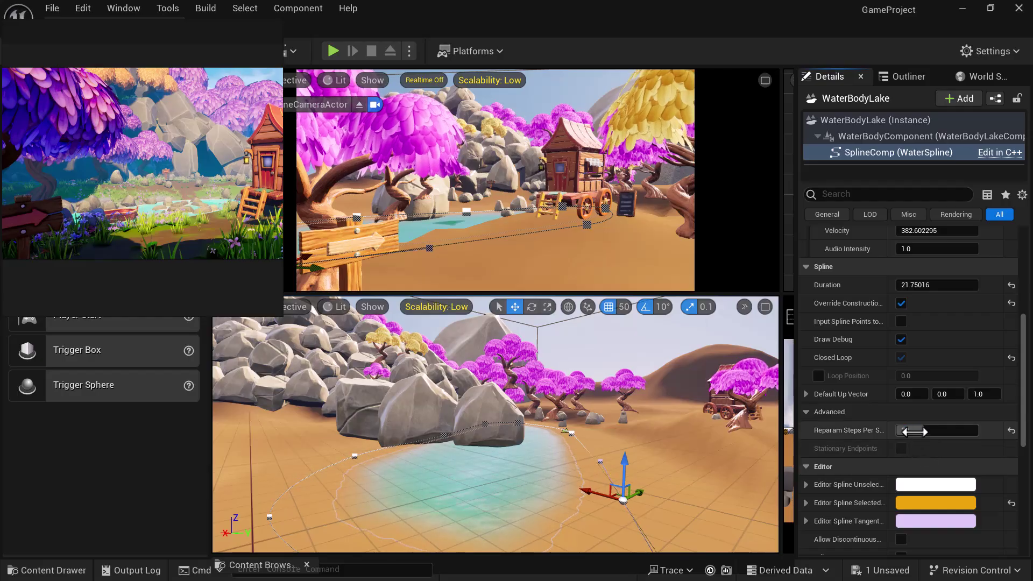
text(10)
key(Return)
Test the spline component's HLOD inclusion option off and on again.
scroll(990, 421, down, 4)
scroll(950, 446, down, 2)
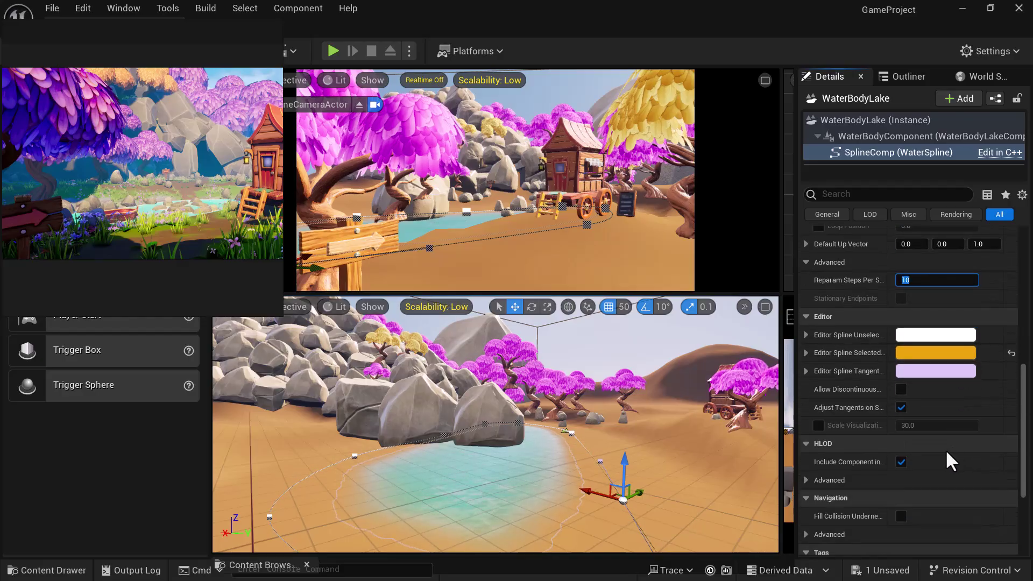
click(900, 463)
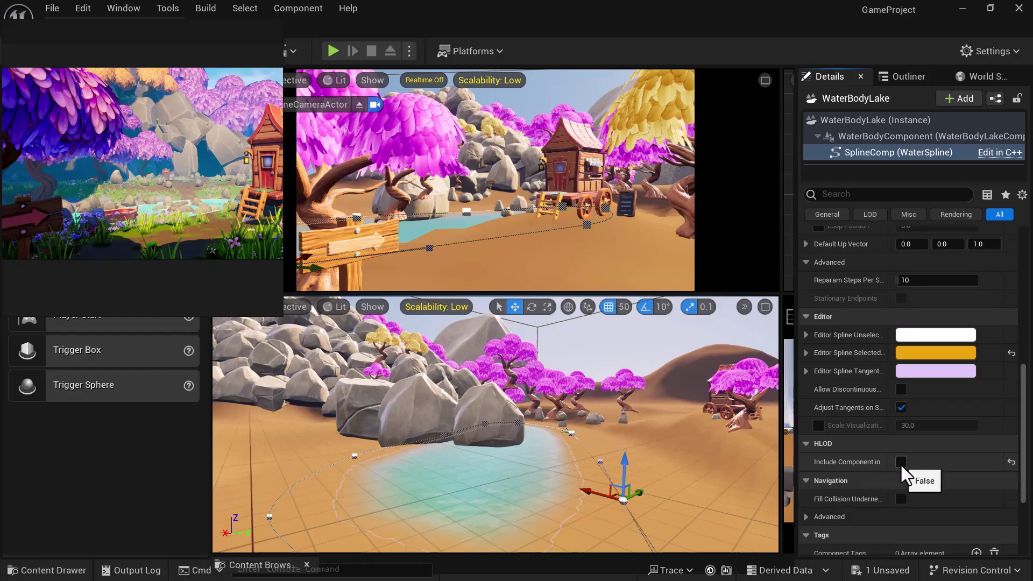
click(900, 463)
Try Mesh Section as the spline's HLOD Batching Policy and return it to None.
scroll(910, 479, down, 4)
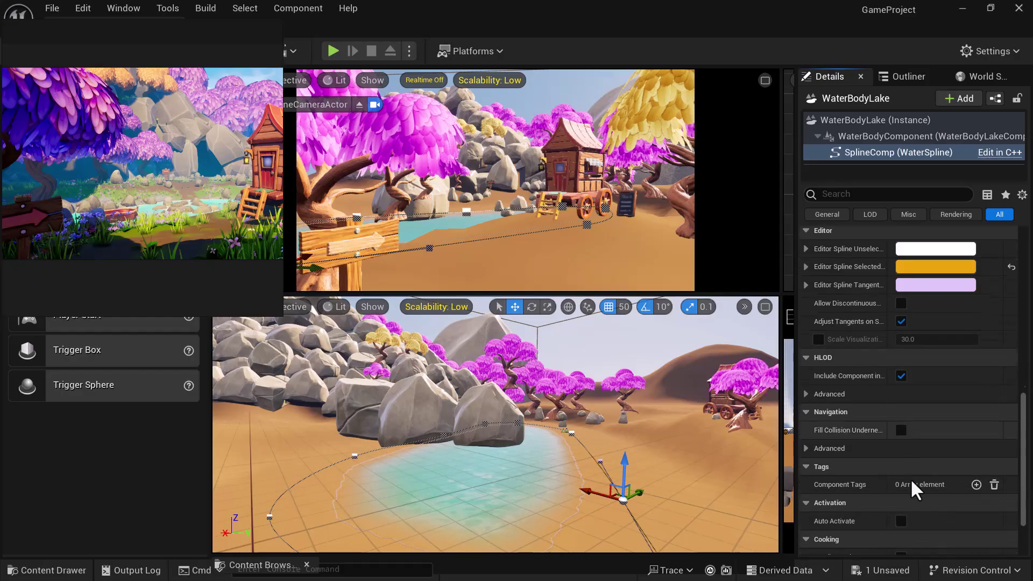
click(806, 395)
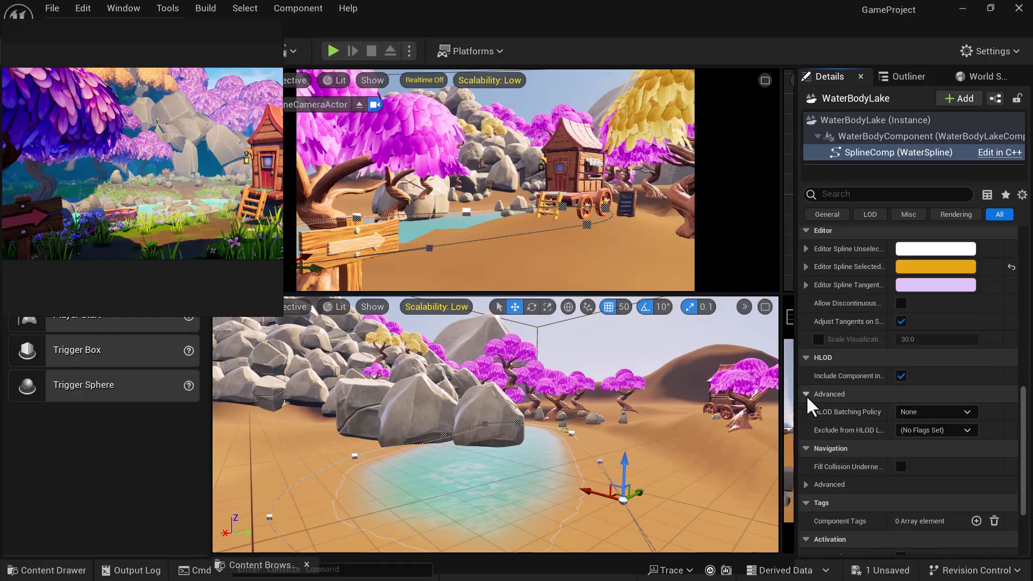
click(951, 413)
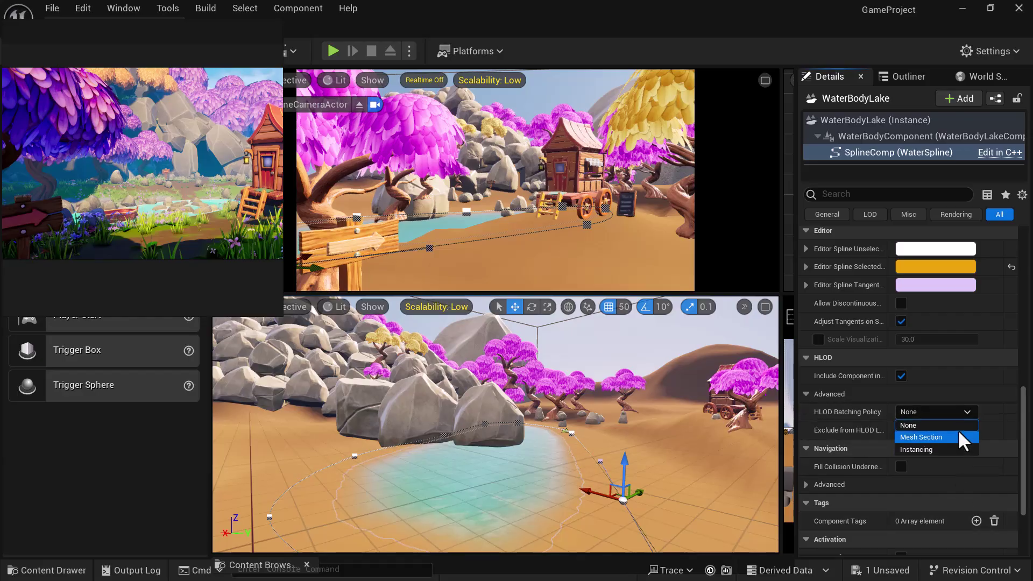
click(956, 440)
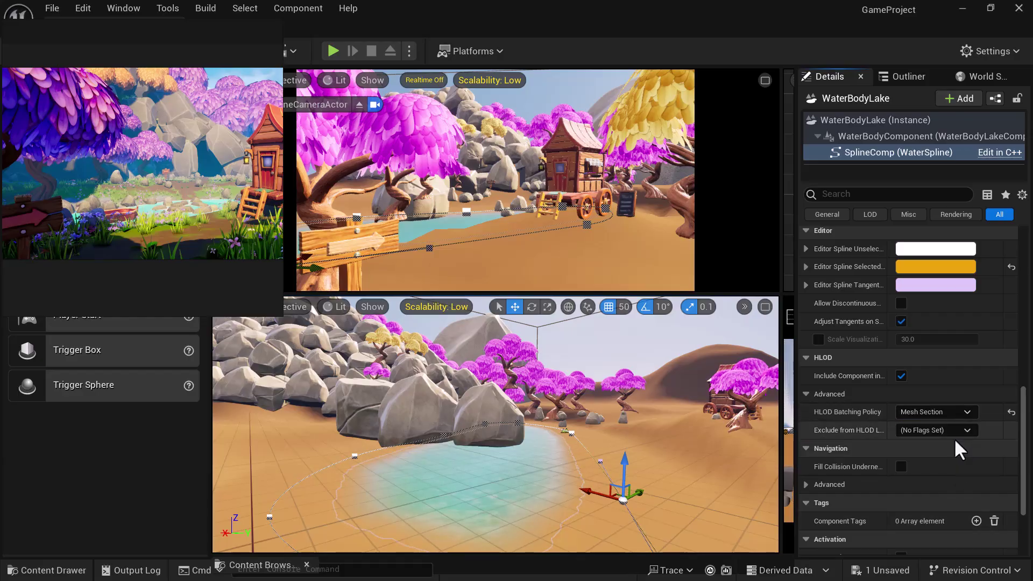
click(954, 417)
click(944, 426)
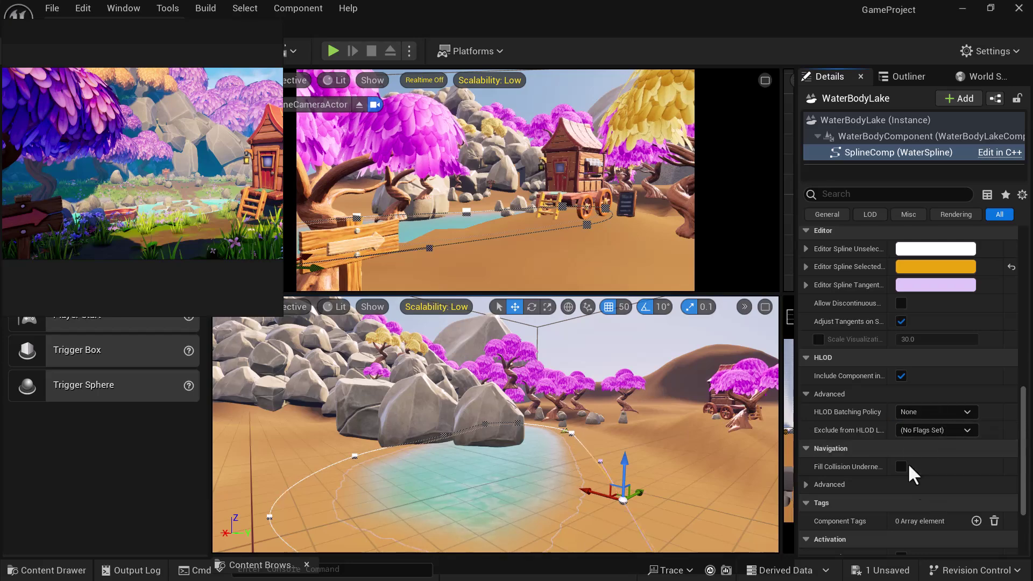
Expand the advanced Navigation settings and test the spline's Auto Activate option on and off.
scroll(904, 468, down, 3)
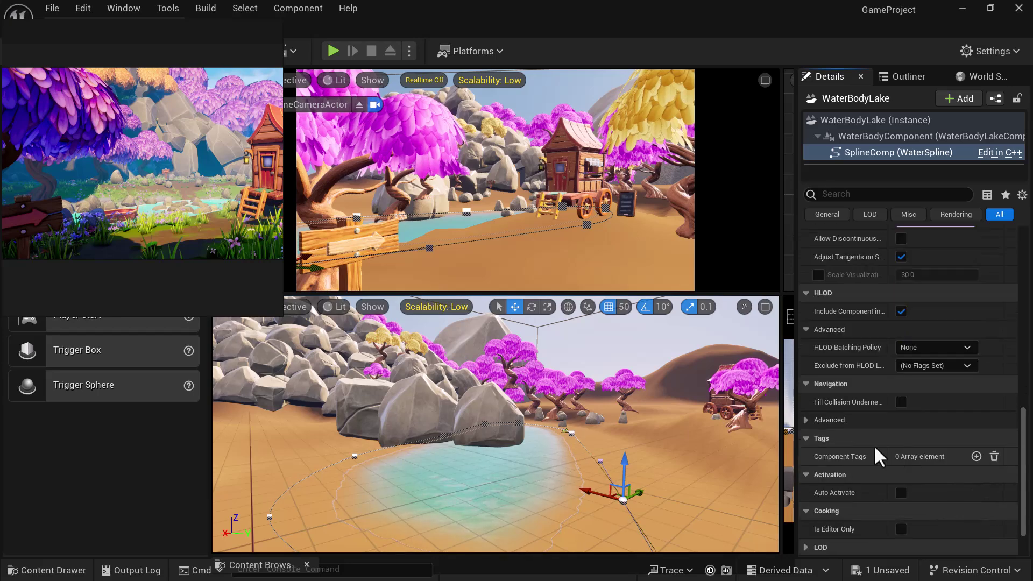
click(829, 421)
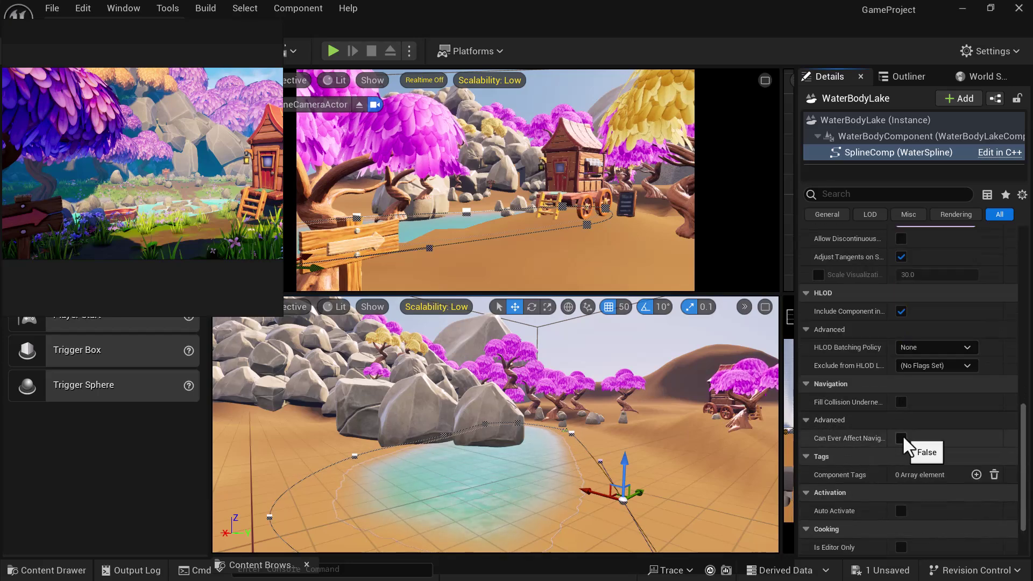
scroll(902, 437, down, 3)
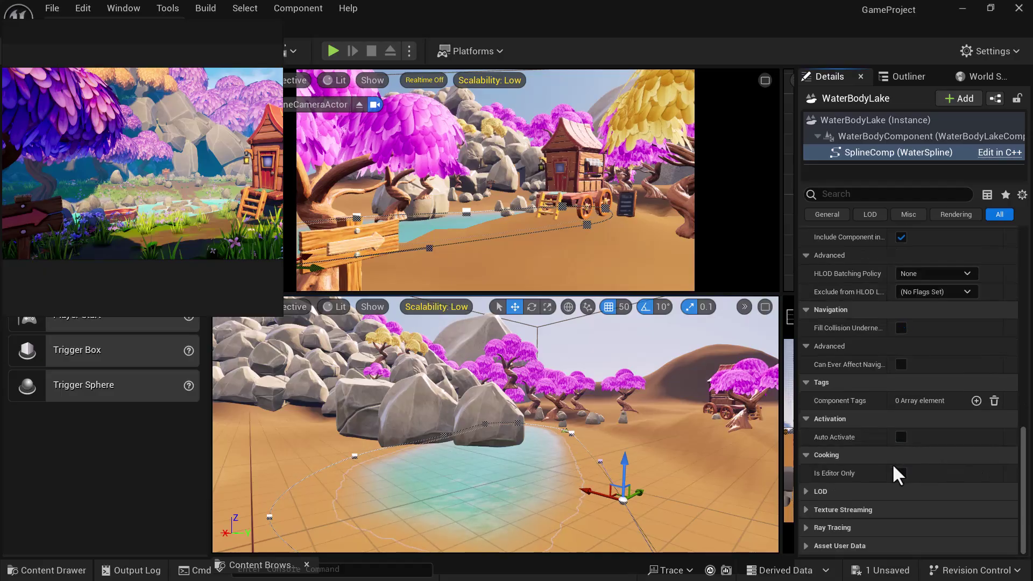
click(900, 436)
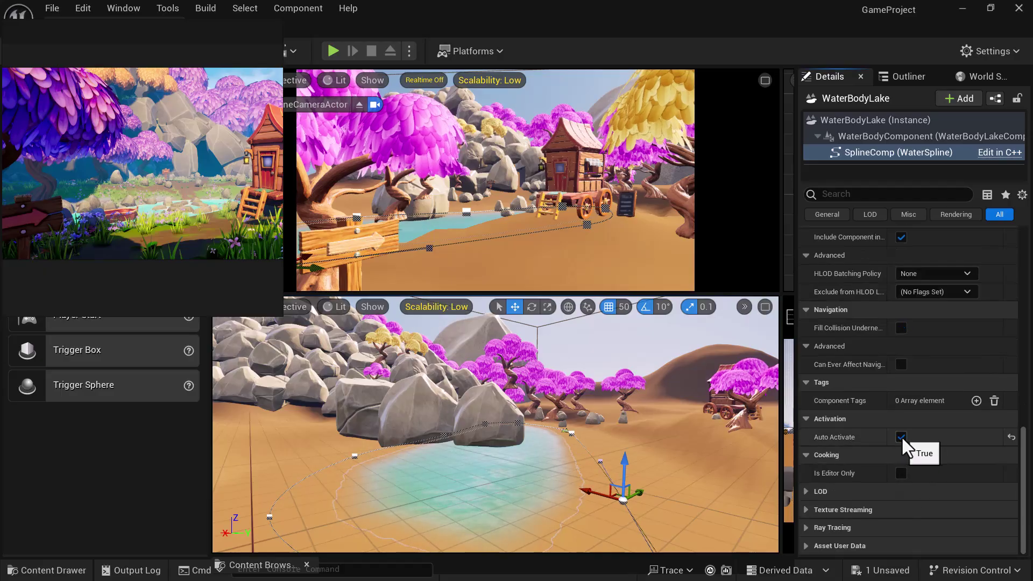
click(901, 436)
Examine the spline's LOD, Texture Streaming, Ray Tracing and Asset User Data settings, including the ray tracing group culling choices.
click(839, 492)
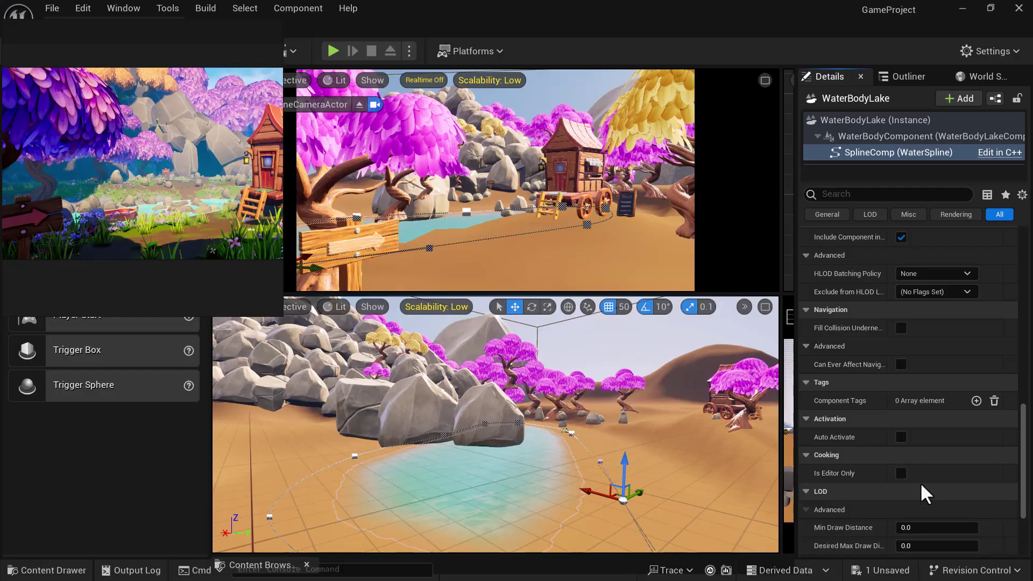
scroll(914, 492, down, 5)
click(847, 512)
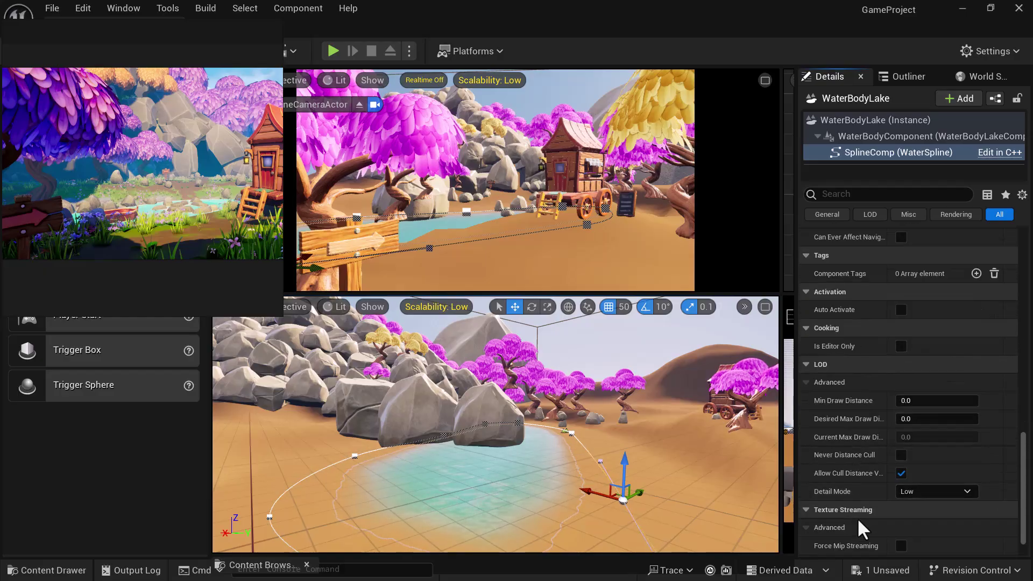
scroll(855, 514, down, 2)
click(849, 529)
scroll(883, 512, down, 2)
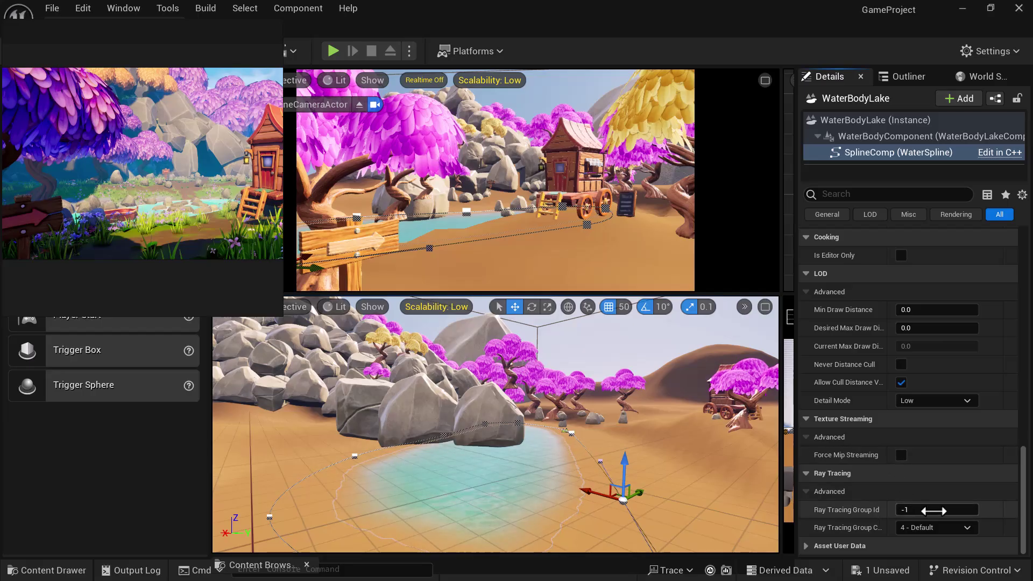
click(964, 527)
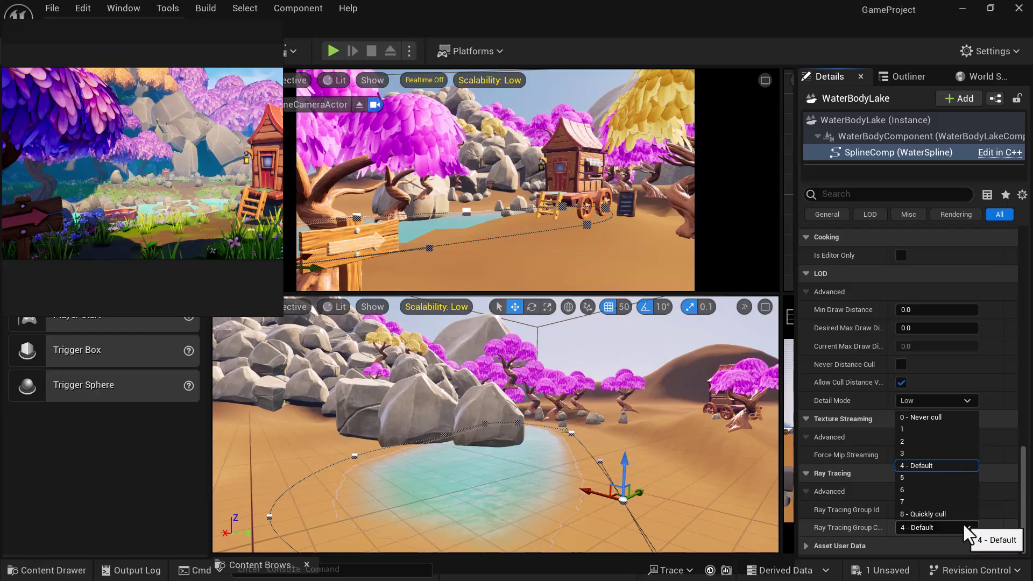
click(831, 546)
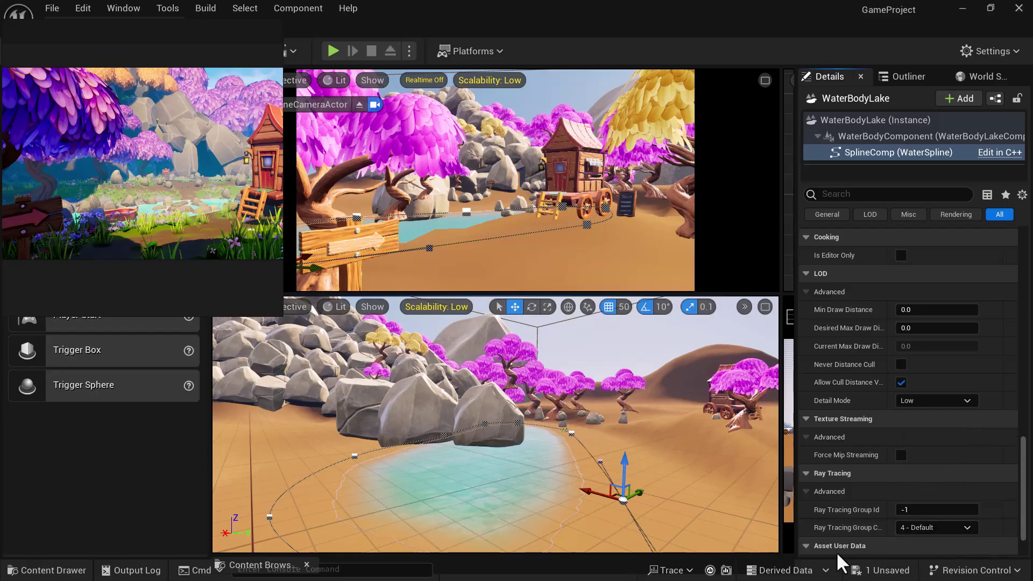
scroll(861, 527, down, 2)
Select the lake's first spline point and add the previous point to the selection.
scroll(984, 350, up, 5)
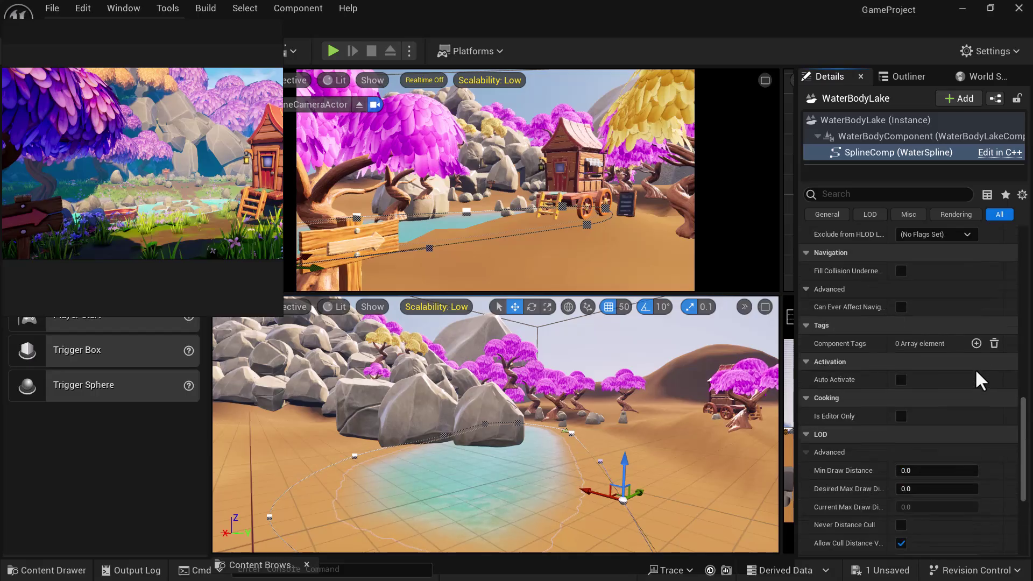
scroll(977, 377, up, 10)
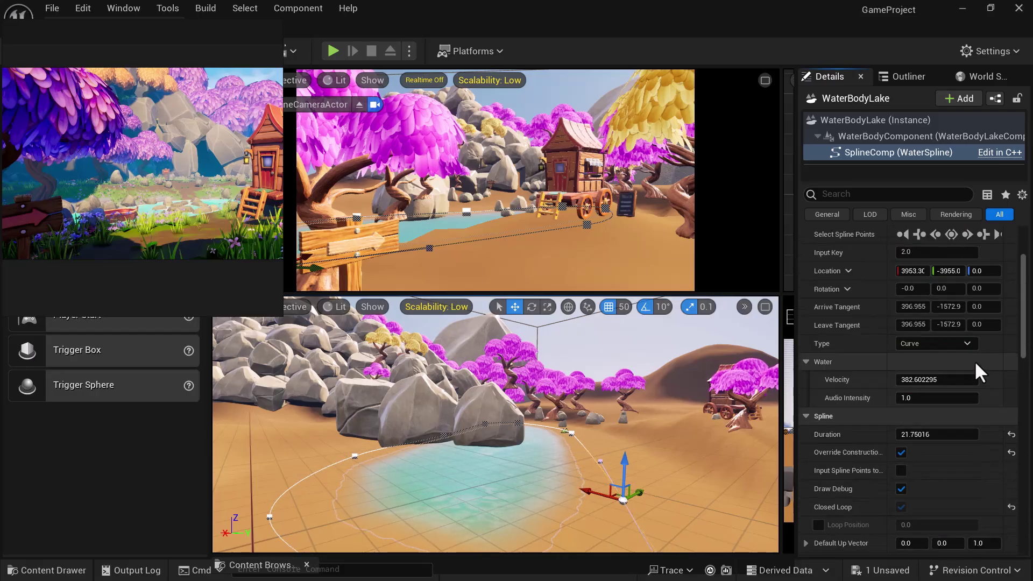
scroll(974, 363, up, 3)
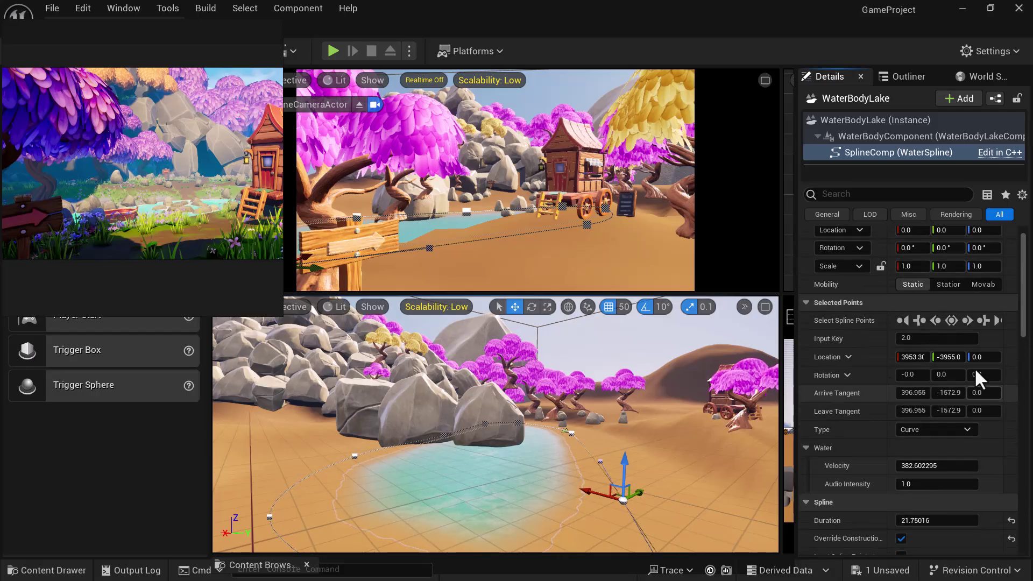
click(905, 320)
click(921, 320)
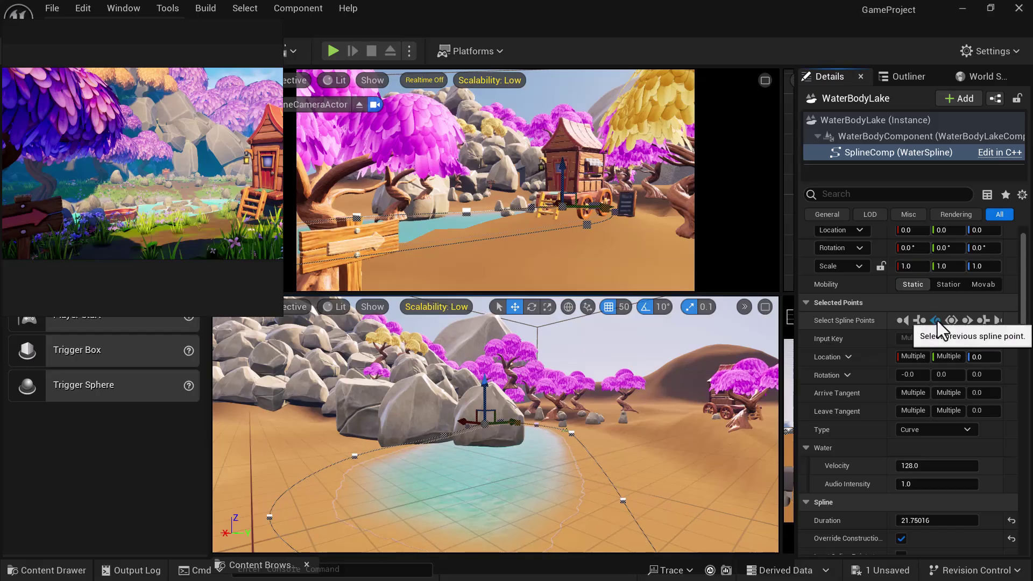
Select the previous spline point, followed by all spline points of the lake.
click(937, 321)
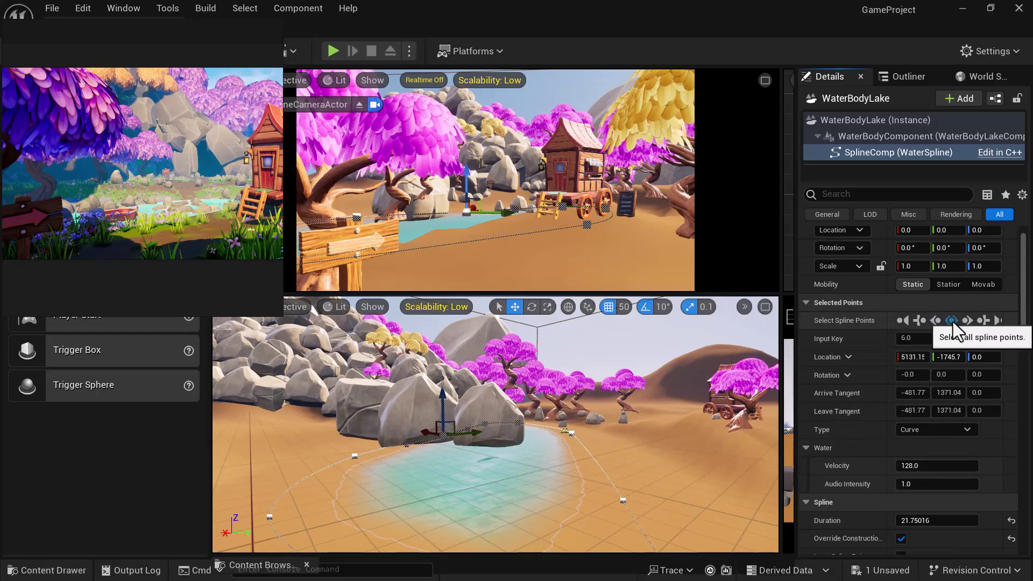
click(951, 321)
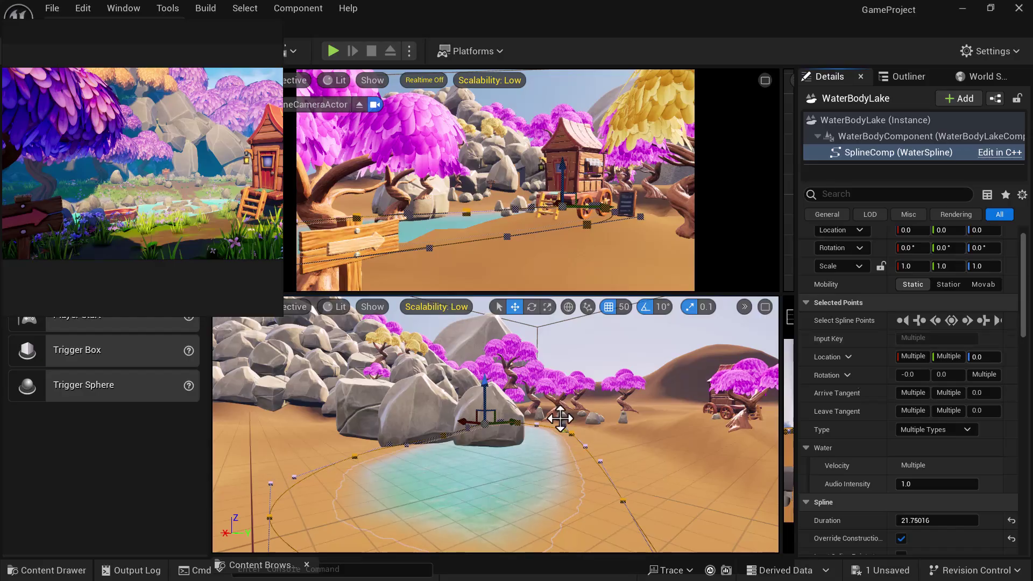
scroll(564, 446, down, 5)
mouse_move(565, 452)
alt+mouse_down()
mouse_move(511, 463)
mouse_move(565, 452)
alt+mouse_up()
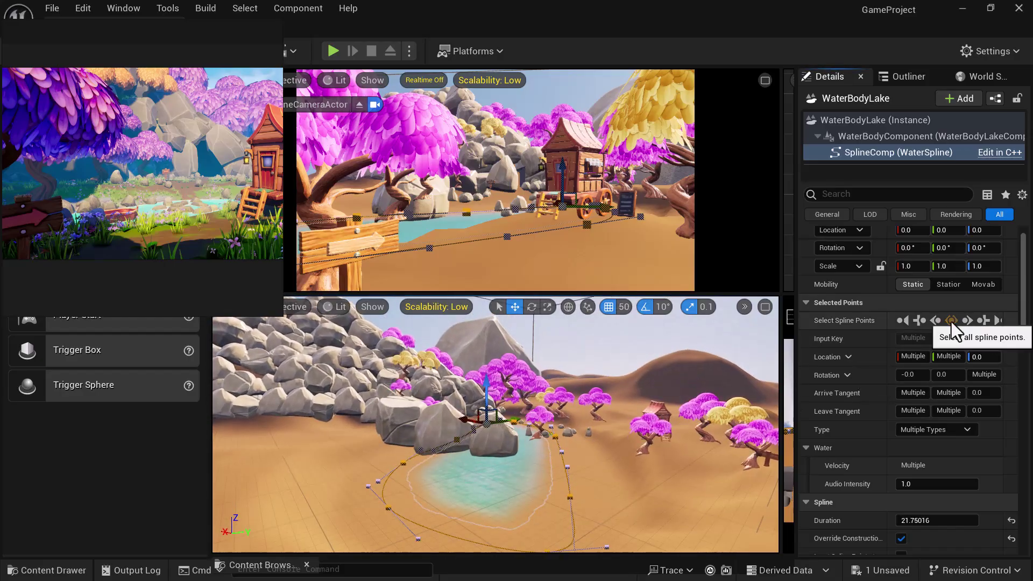
Select the next spline point, extend the selection by the following point, and end on the last spline point.
click(967, 322)
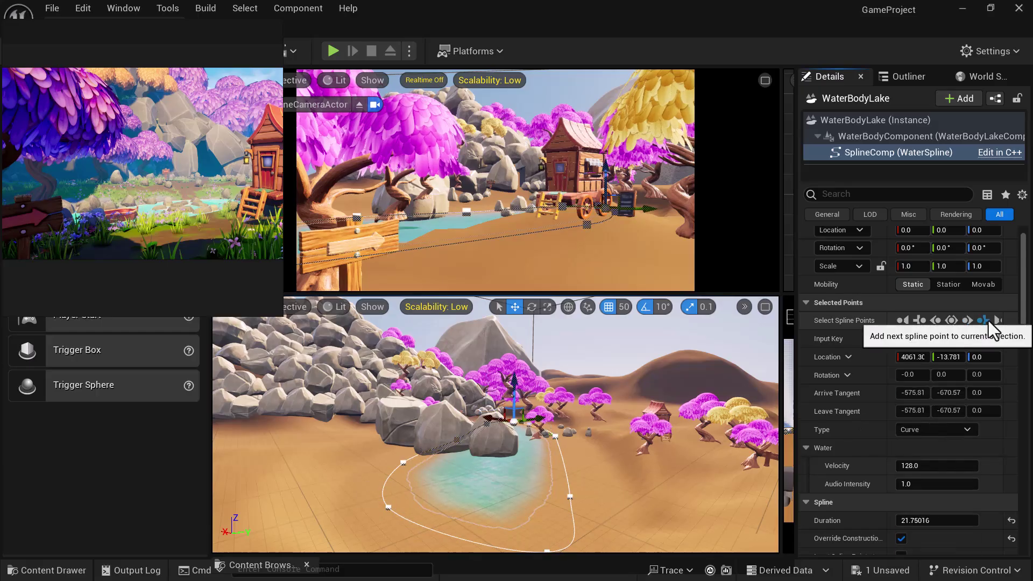
click(987, 320)
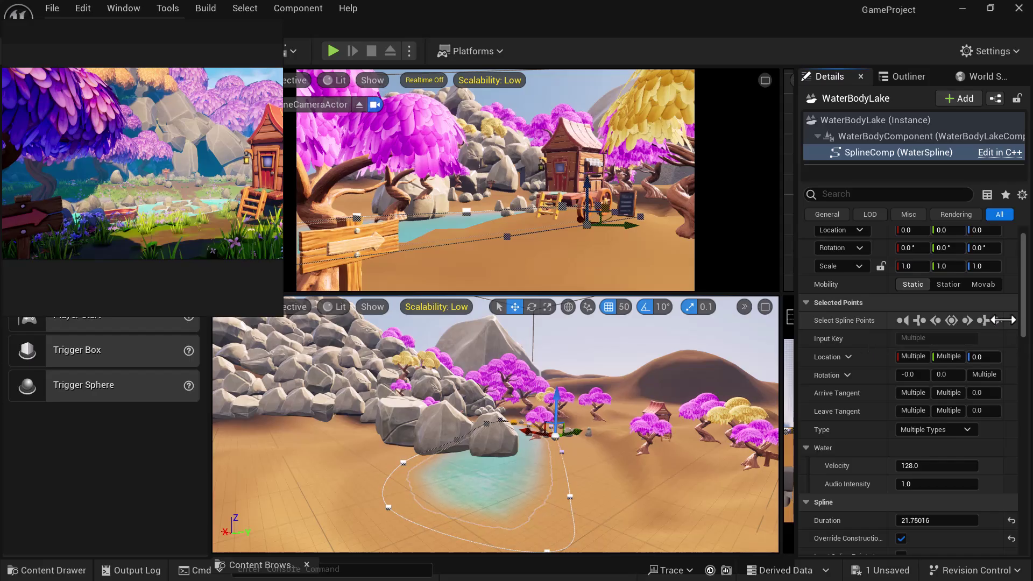
click(997, 319)
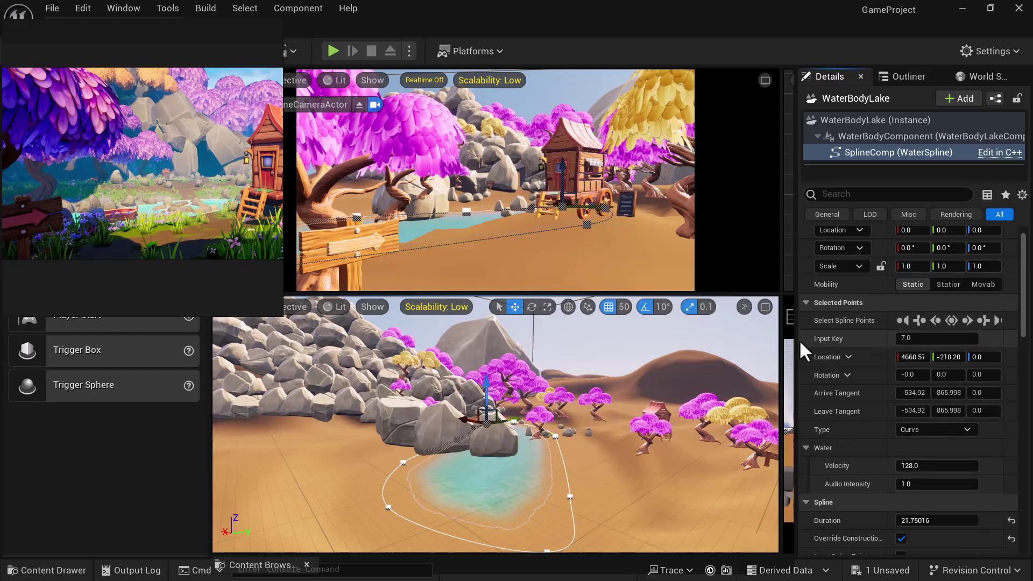
Widen the details area and, starting from spline point 2, select the previous point and add the one before it.
drag(799, 340, 700, 341)
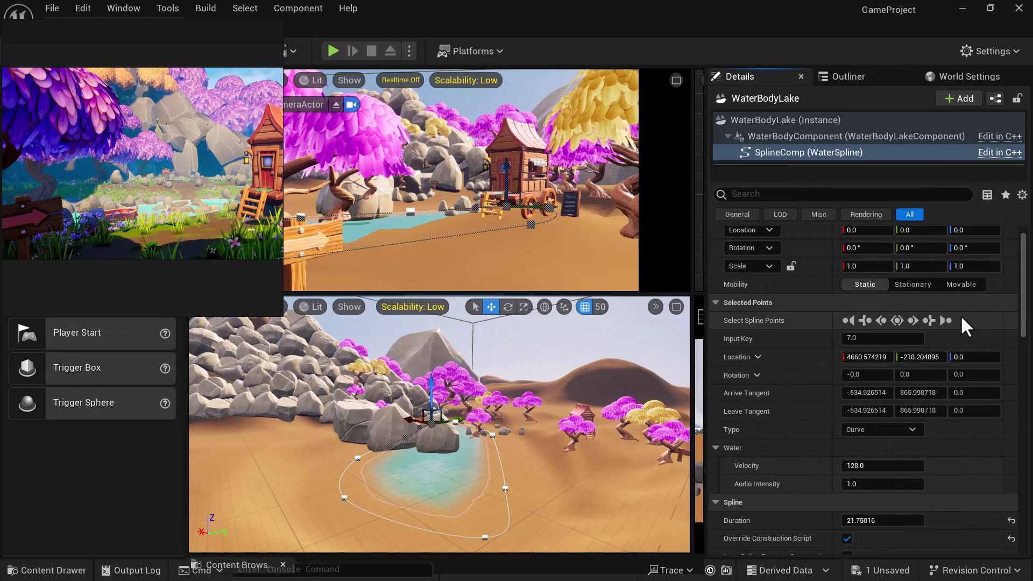
click(502, 488)
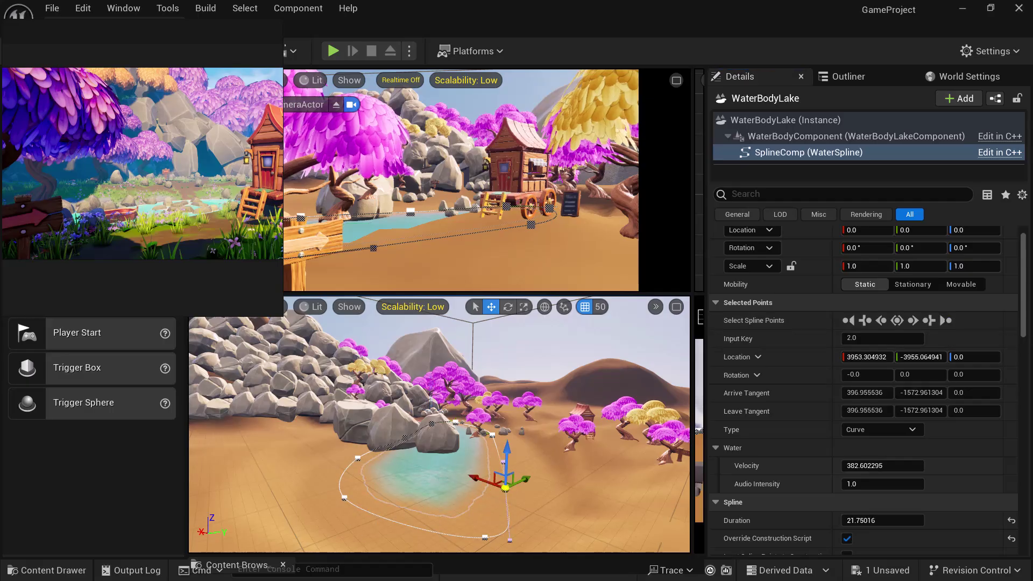
click(880, 321)
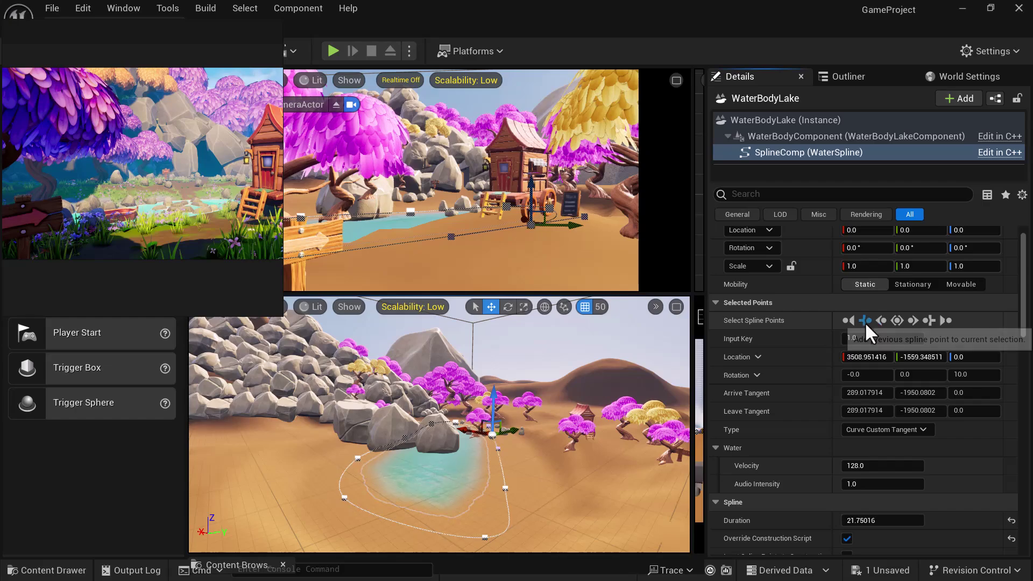
click(864, 322)
Shift the two selected spline points together slightly along the ground at the lake's far end.
alt+drag(477, 485, 455, 497)
mouse_move(500, 430)
alt+mouse_down()
mouse_move(447, 463)
mouse_move(500, 429)
alt+mouse_up()
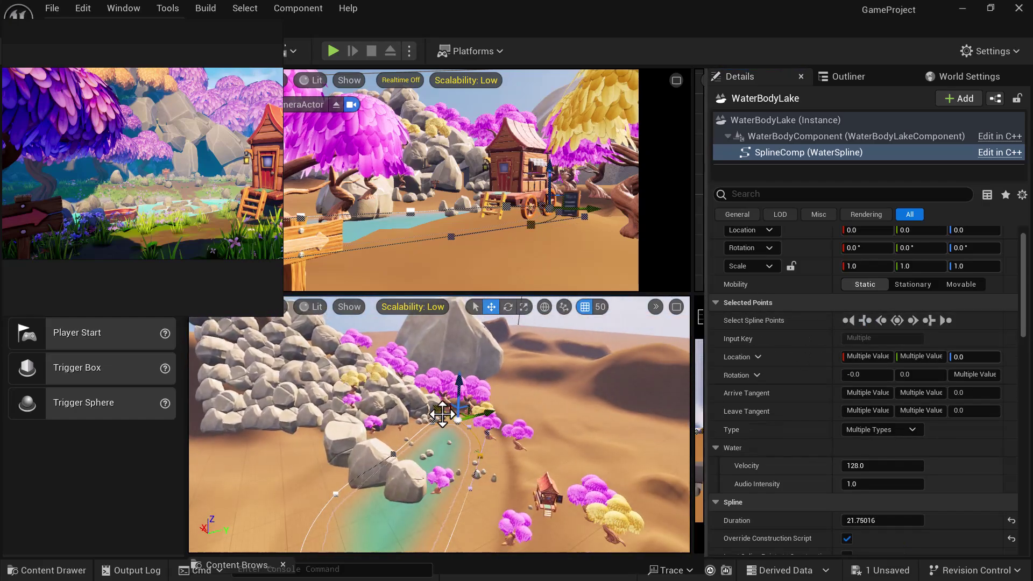
drag(440, 408, 444, 408)
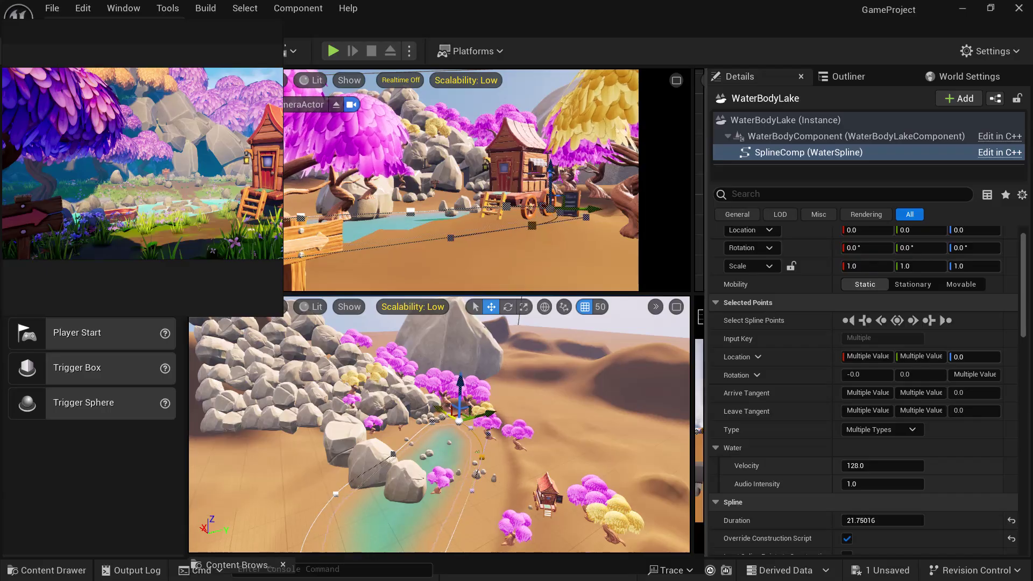
alt+drag(508, 489, 509, 443)
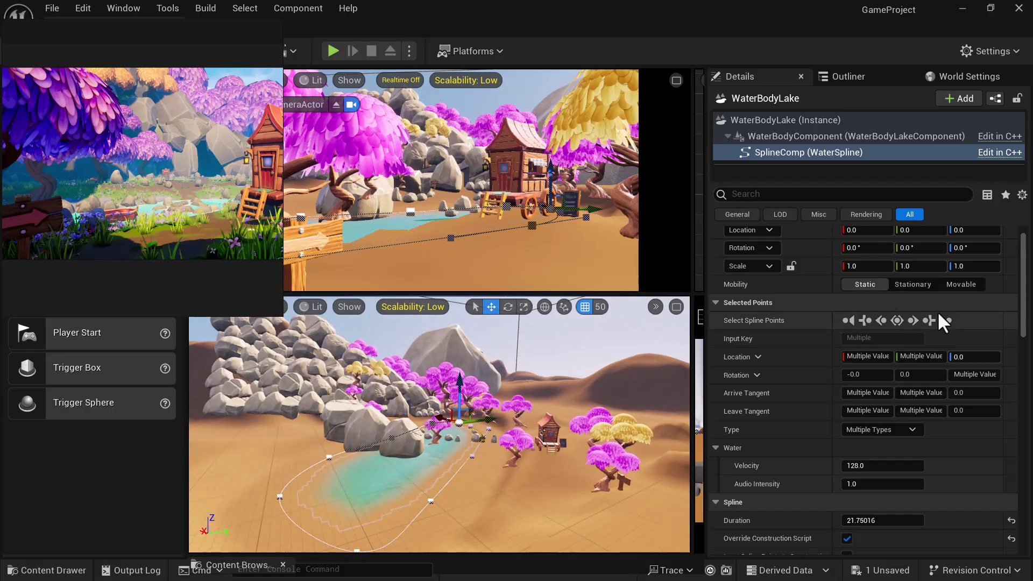
Select all spline points of the lake, and end with only the first spline point selected.
click(896, 320)
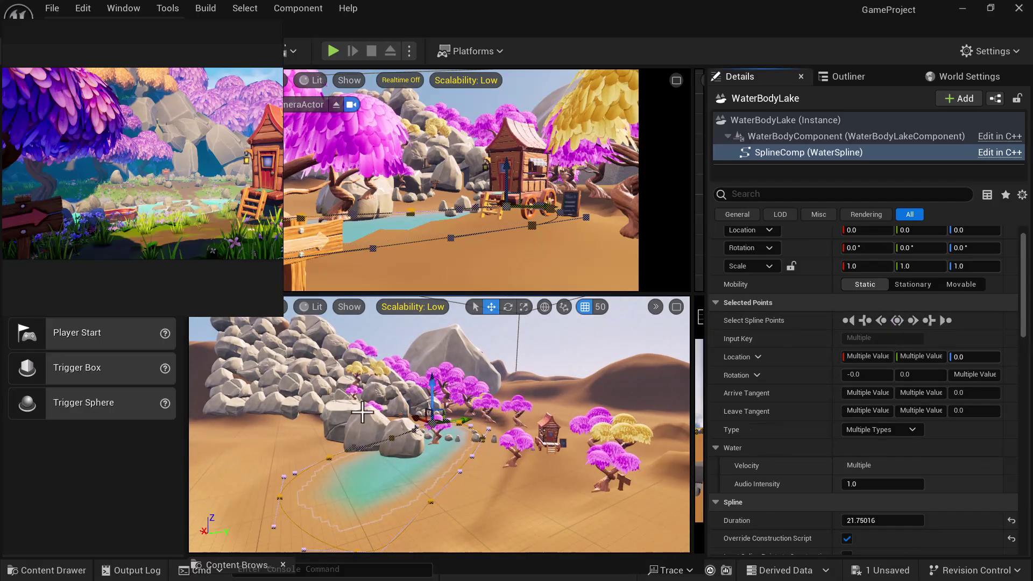
drag(432, 389, 430, 356)
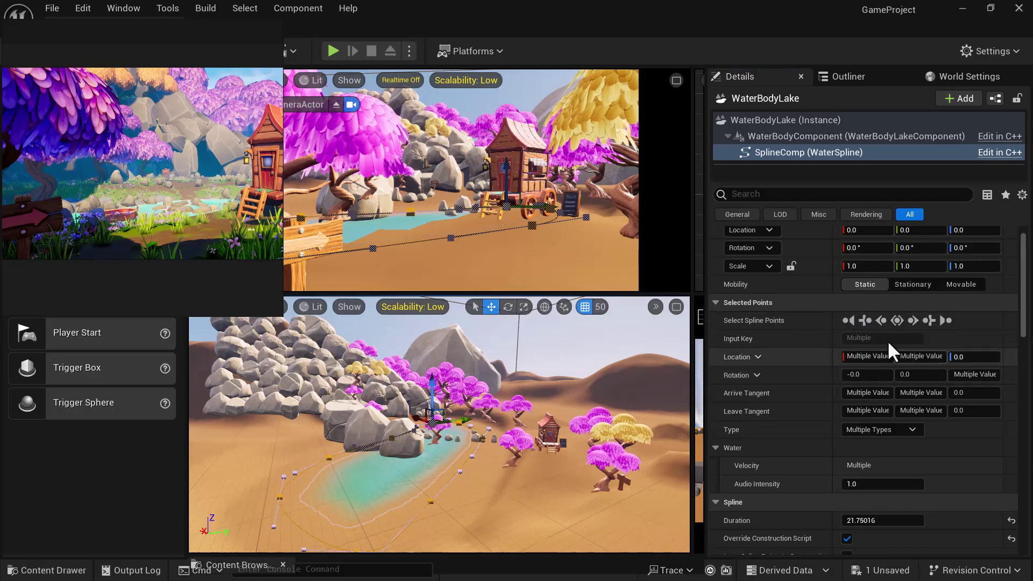
click(848, 320)
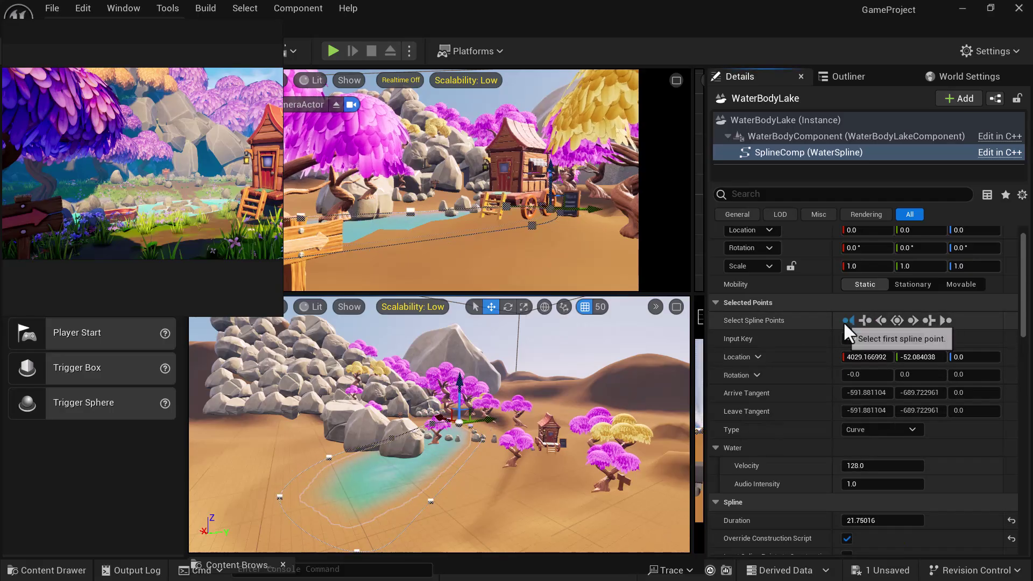
Try to pull the spline point on the lake's near shore outward along the ground, and undo the move.
ctrl+click(432, 500)
drag(458, 495, 507, 488)
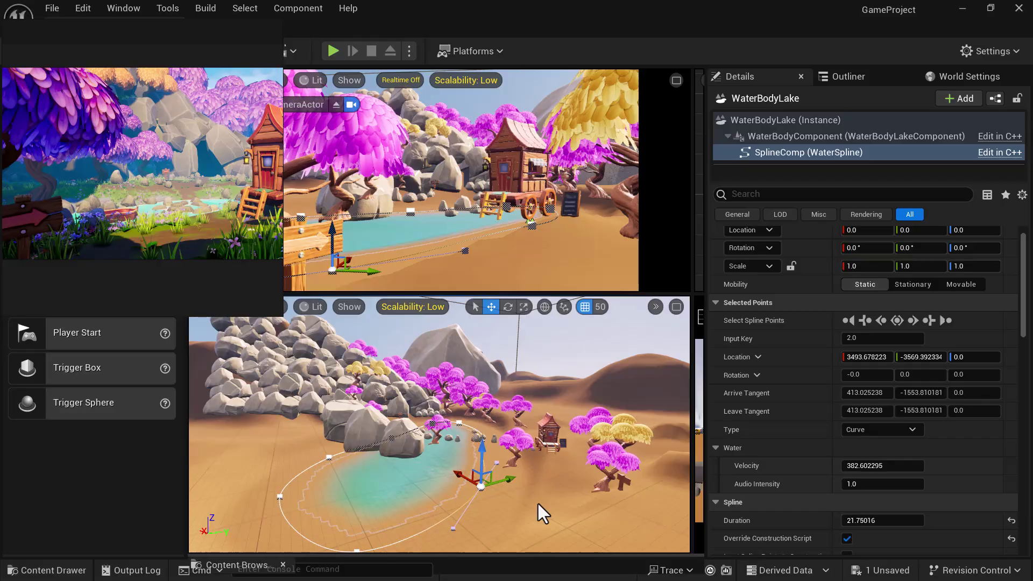
key(ctrl+z)
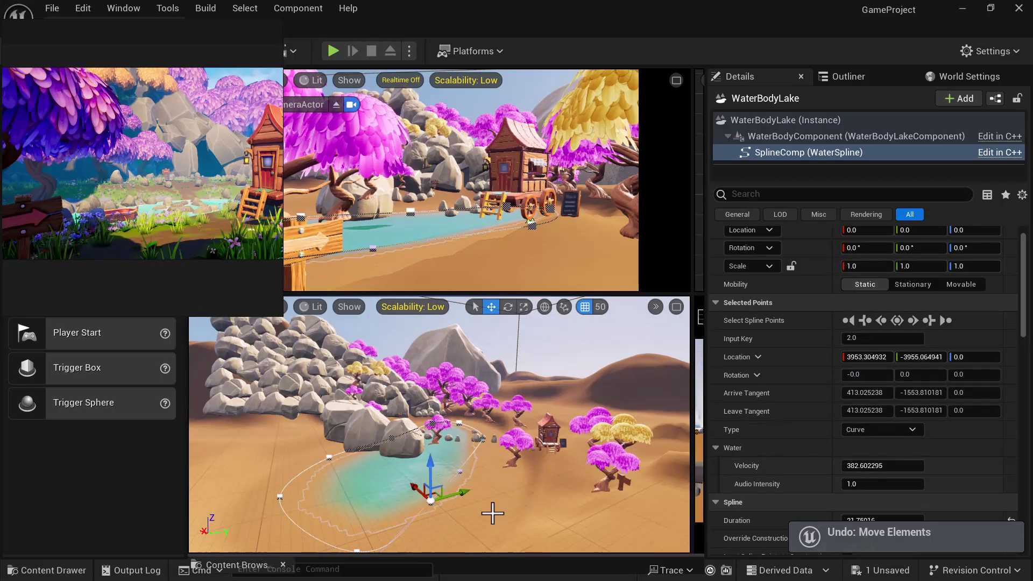
Try to set spline point 1's input key to 5, allowing the other keys to be modified, and undo the change.
click(480, 438)
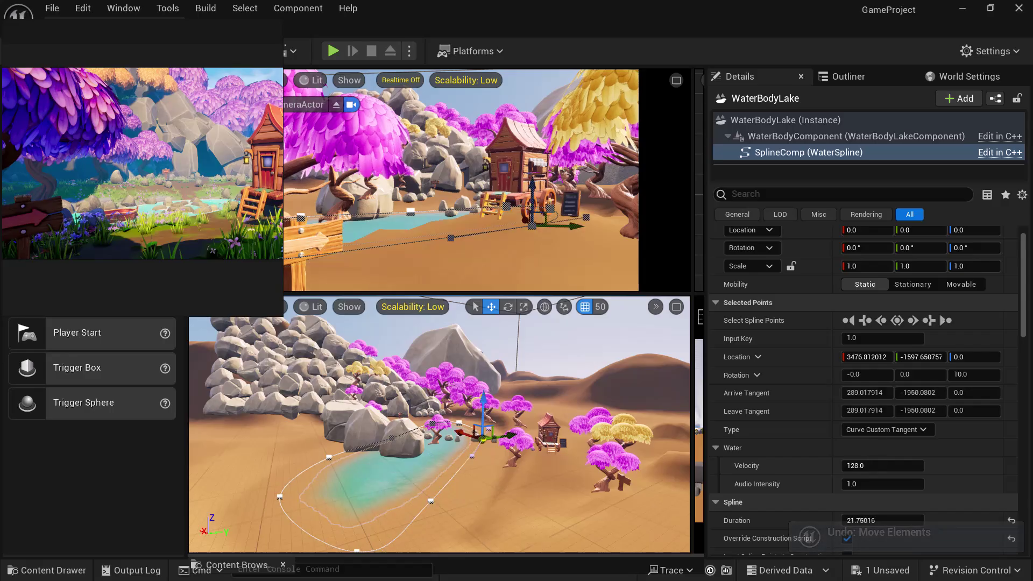
click(859, 336)
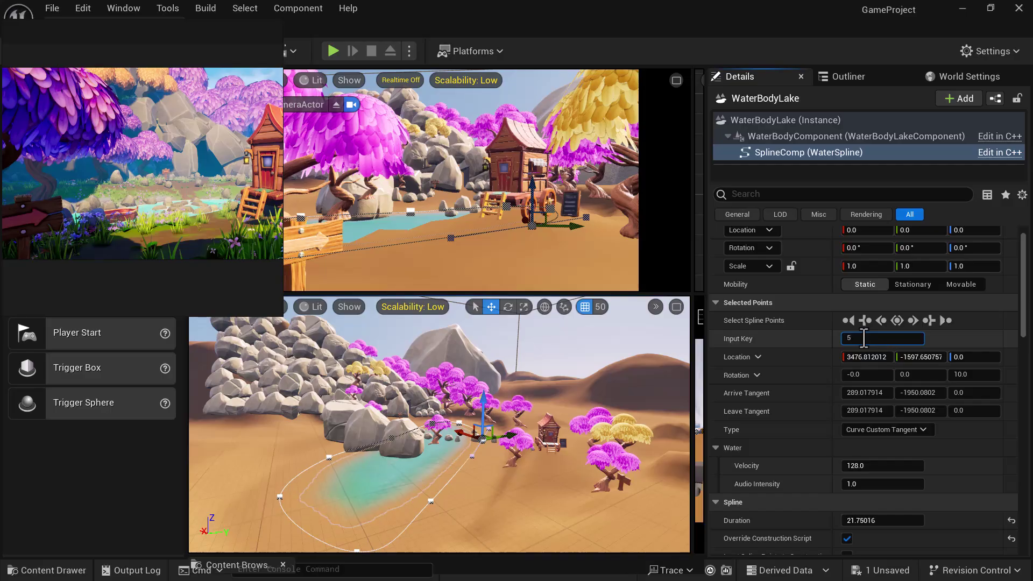
key(Return)
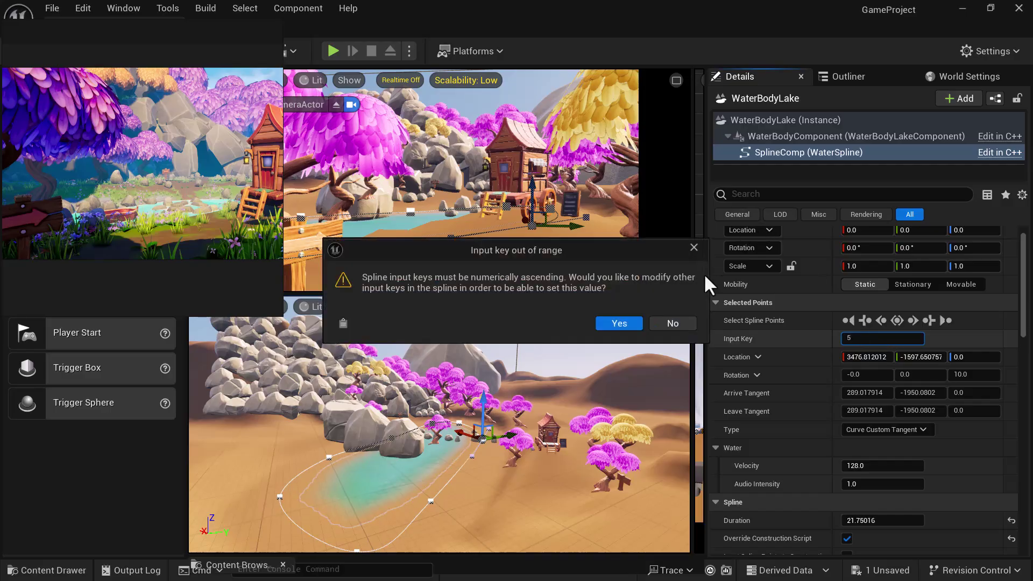
click(622, 322)
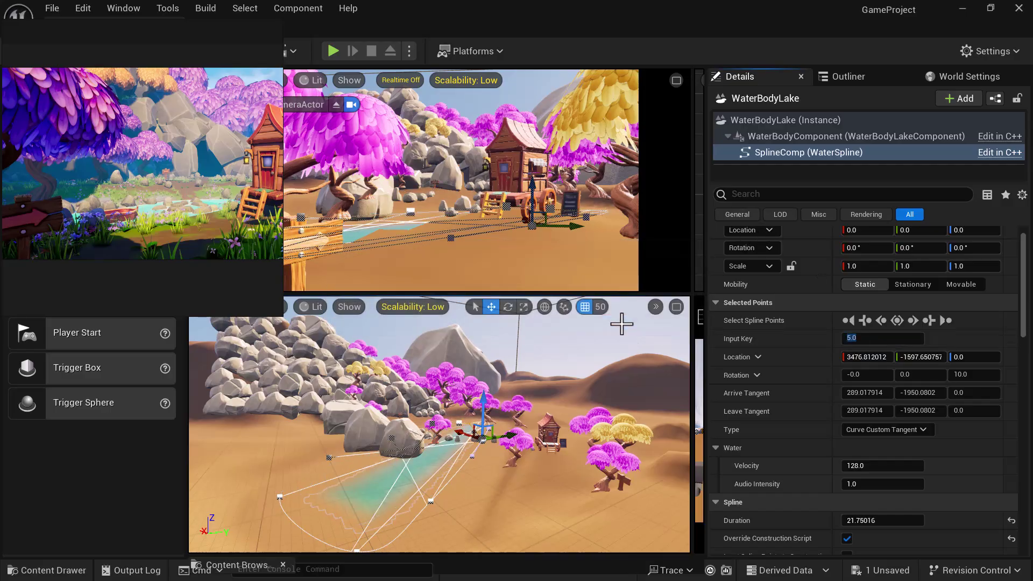
right_drag(463, 425, 461, 457)
key(ctrl+z)
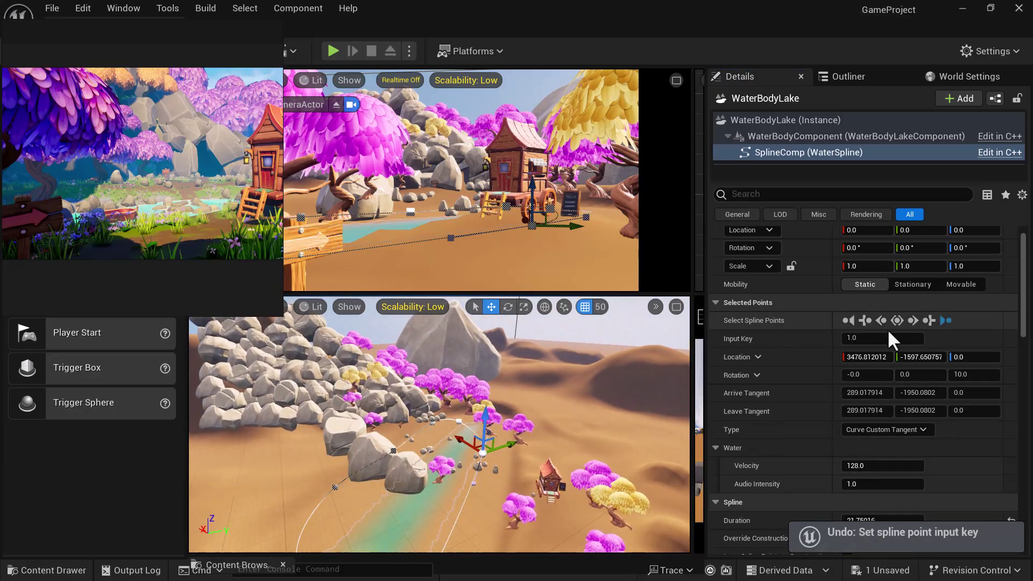
Raise the selected spline point's water audio intensity slightly to 1.038978.
alt+drag(504, 488, 504, 464)
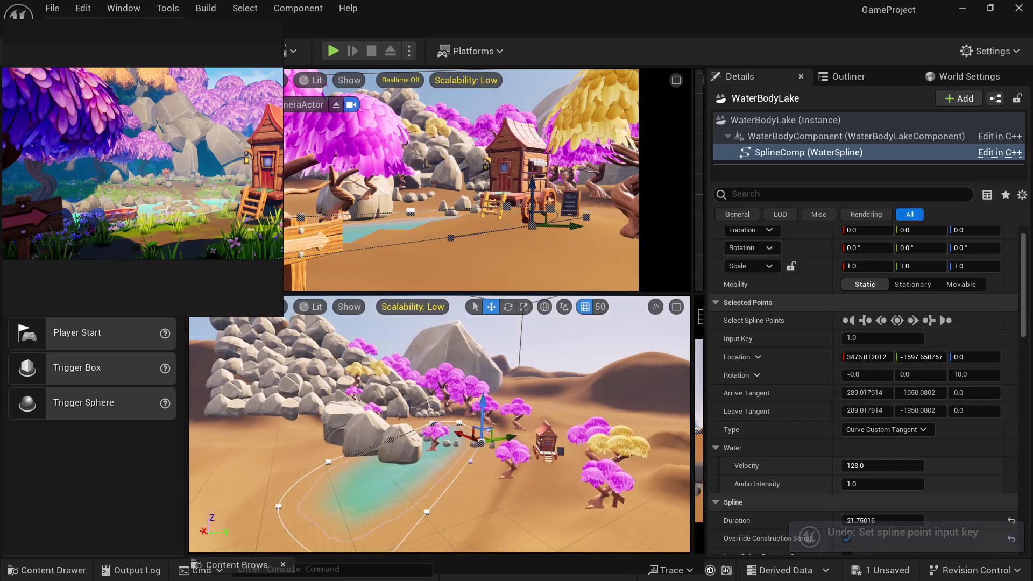
scroll(921, 457, down, 1)
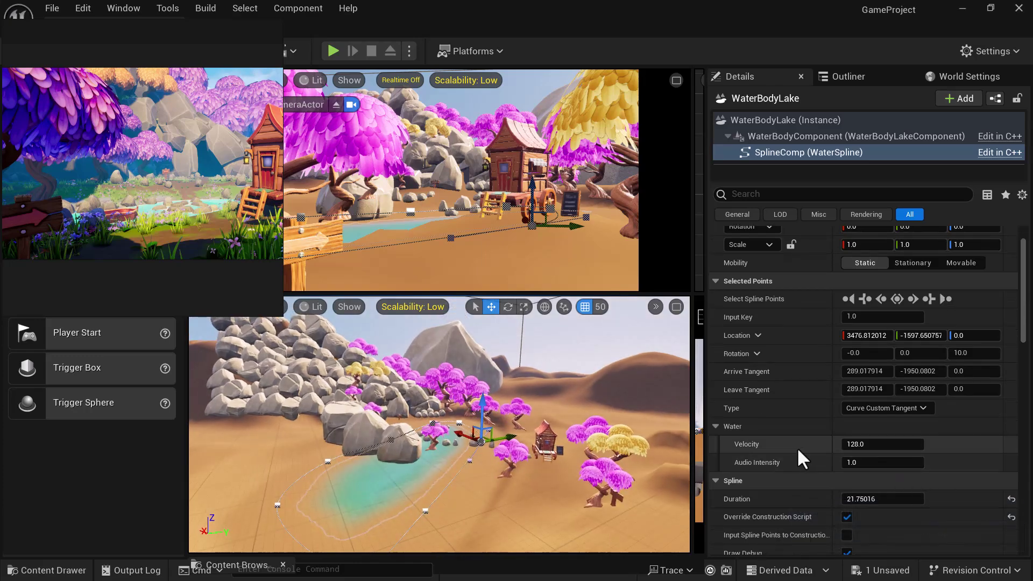
click(715, 425)
click(716, 425)
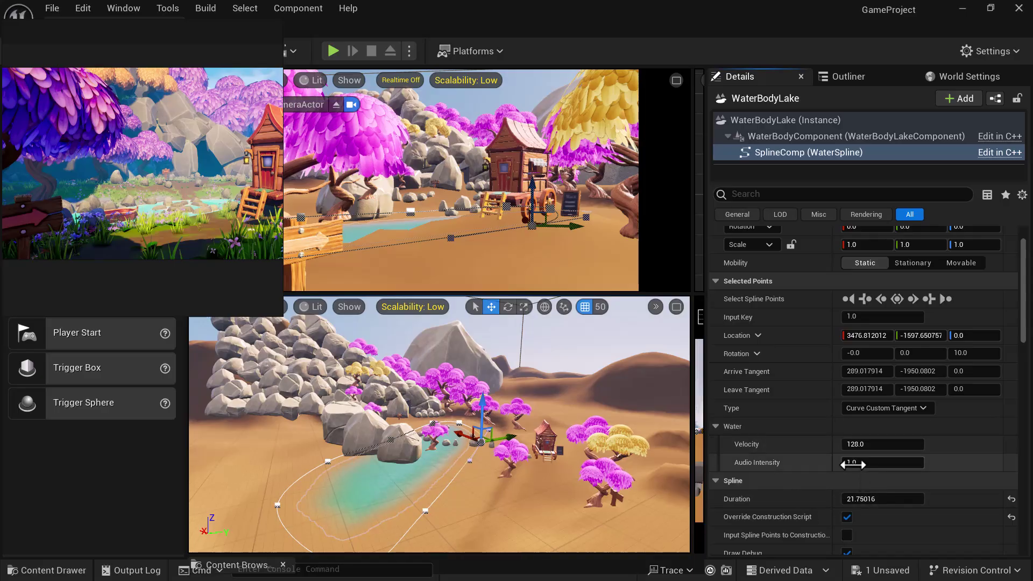
drag(858, 462, 867, 462)
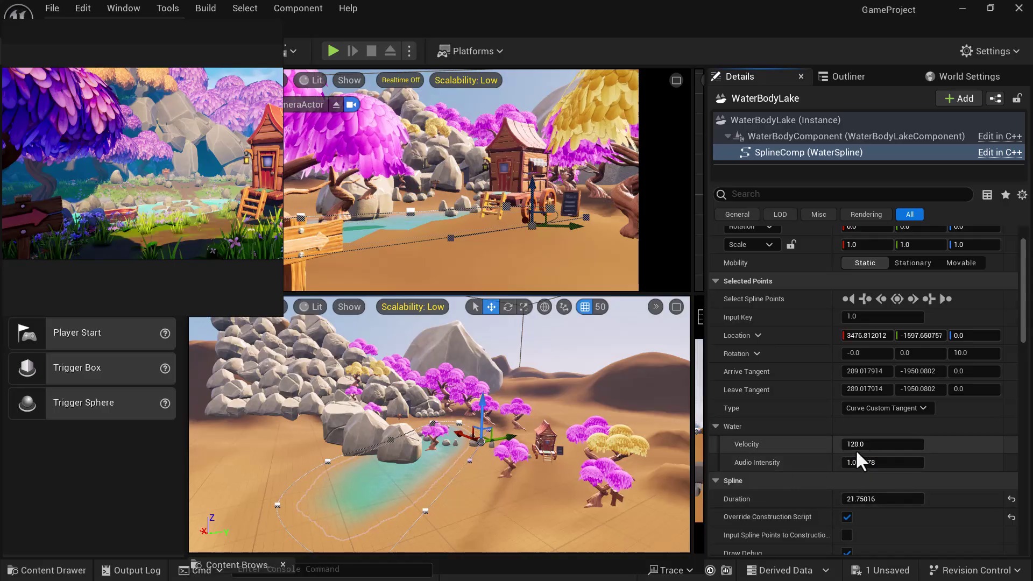
scroll(840, 469, down, 2)
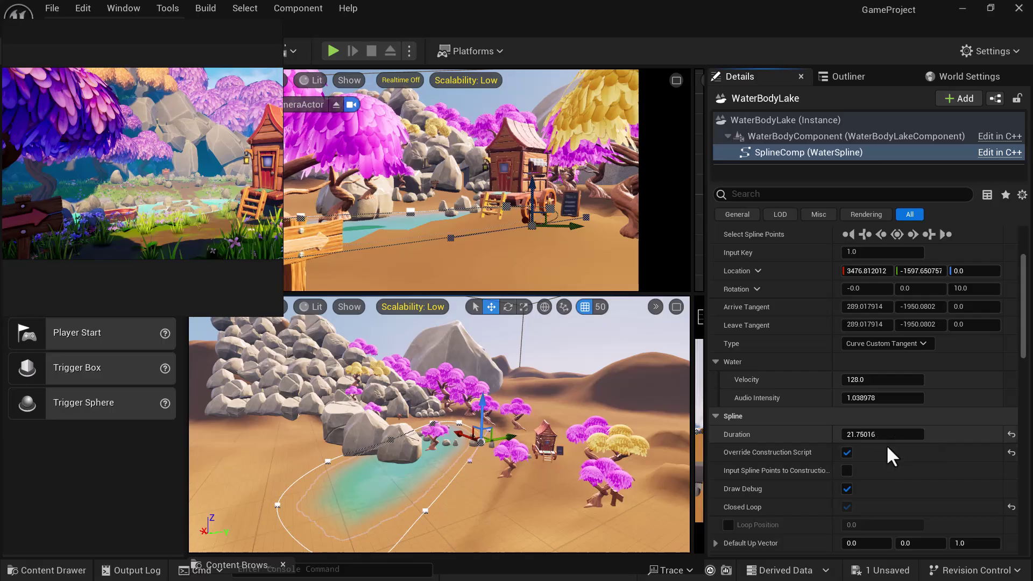
Set the lake spline's duration to 42.427681, and switch the Input Spline Points to Construction option on and back off.
drag(868, 440, 883, 440)
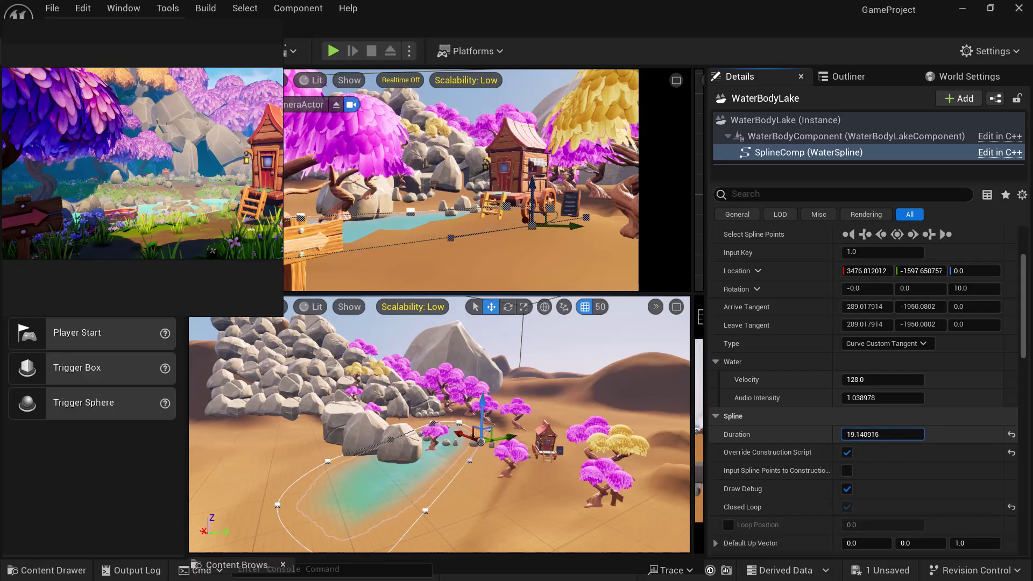
drag(882, 434, 887, 434)
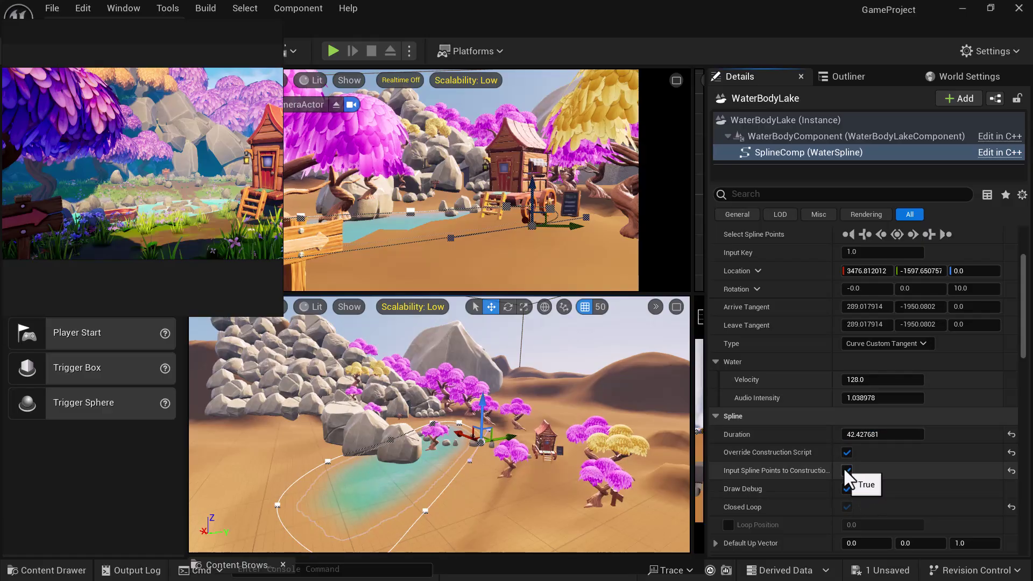
scroll(811, 518, down, 3)
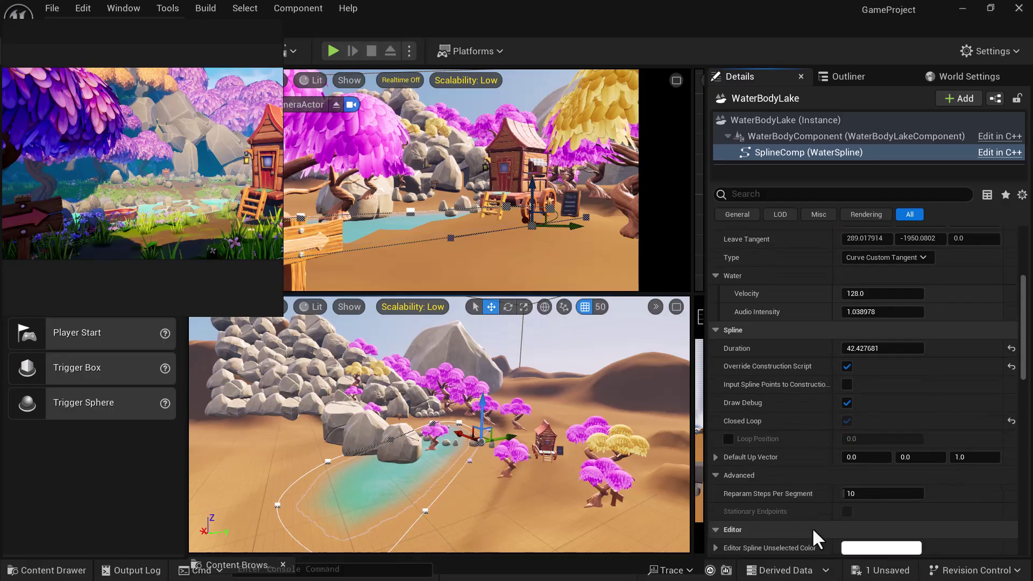
Try to shift the selected lake spline point slightly along the ground in the camera view, and undo the move.
alt+drag(500, 417, 355, 414)
right_drag(449, 419, 430, 419)
alt+drag(545, 449, 560, 460)
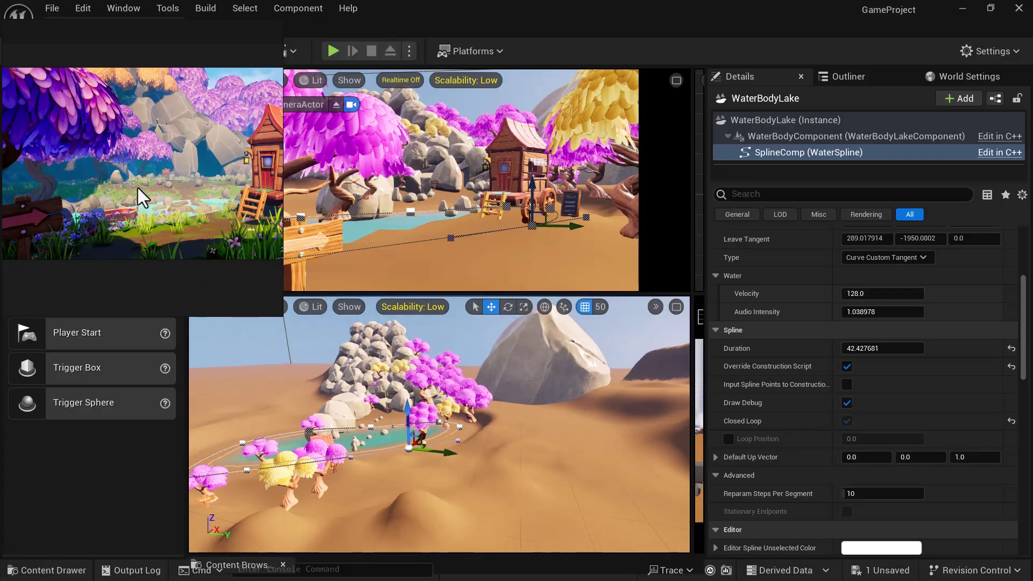
scroll(138, 188, down, 4)
middle_drag(185, 196, 165, 209)
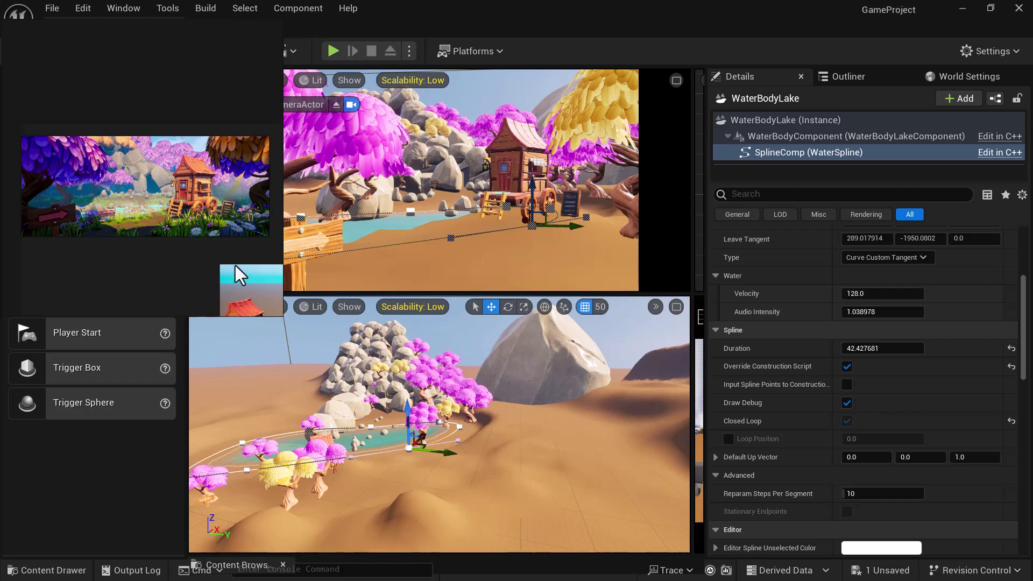
drag(570, 228, 580, 229)
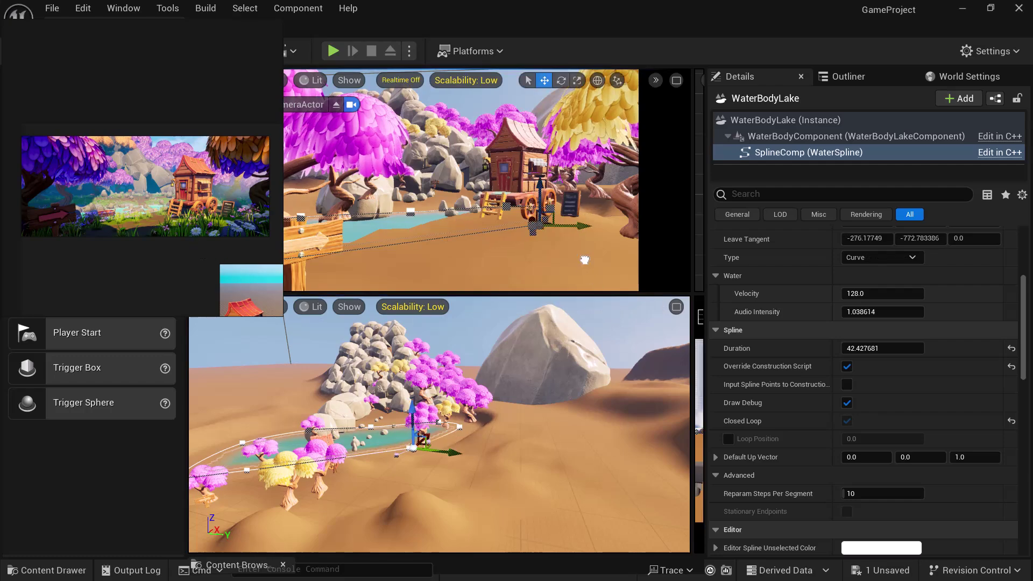
right_drag(489, 507, 482, 459)
key(ctrl+z)
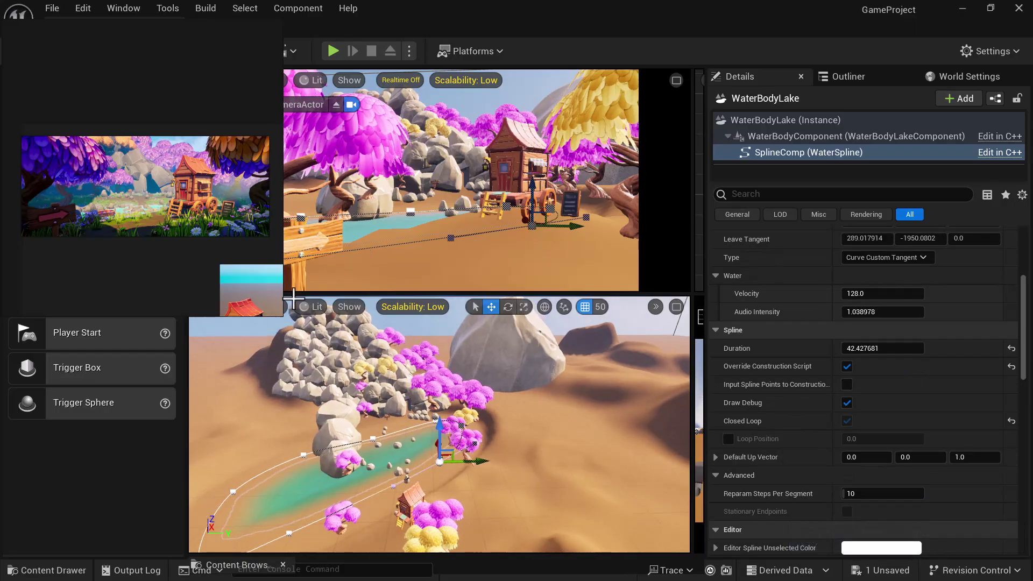
Select the tree standing behind the signpost, and examine the matching area of the reference image.
click(347, 197)
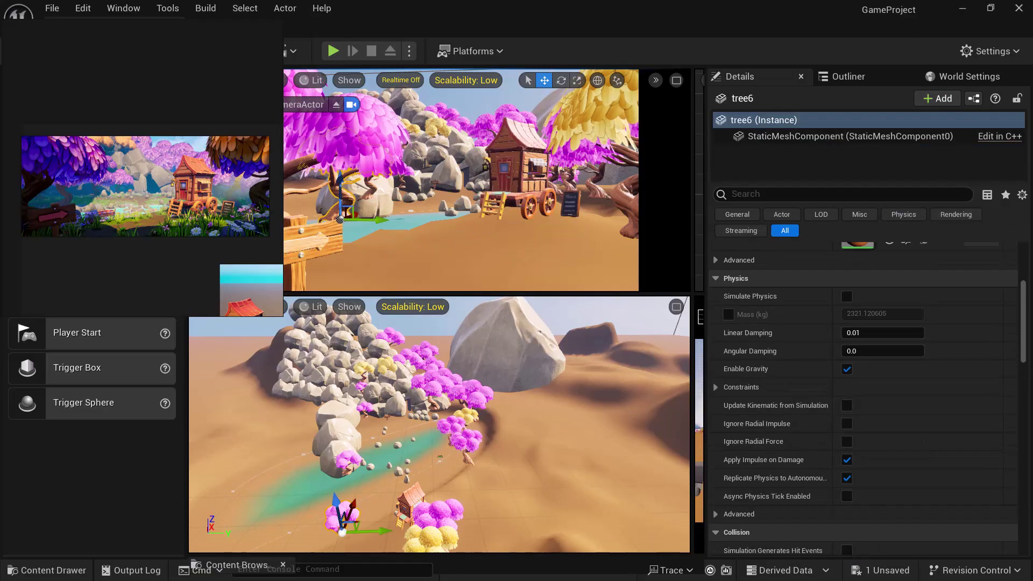
key(f)
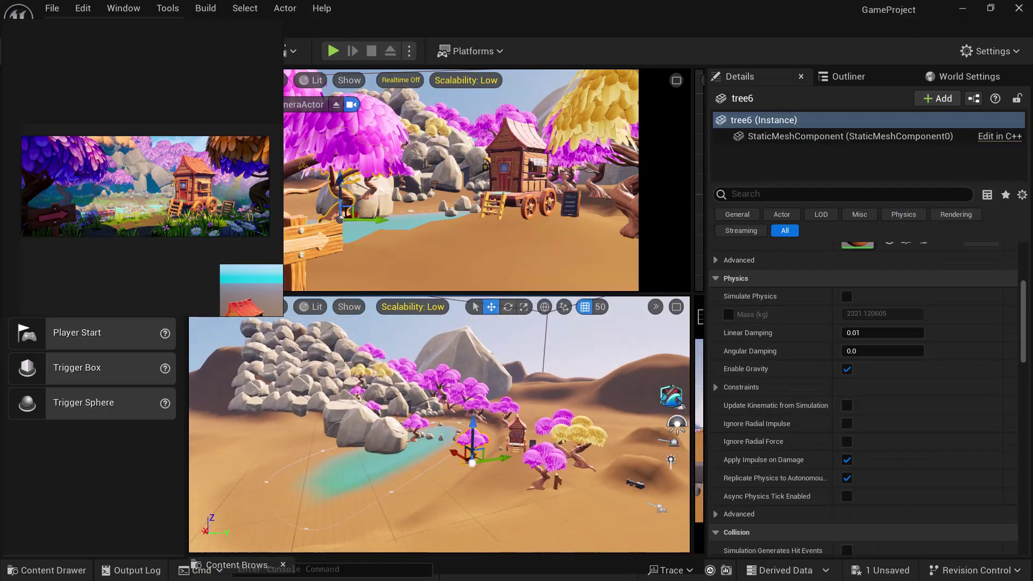
right_drag(465, 500, 490, 507)
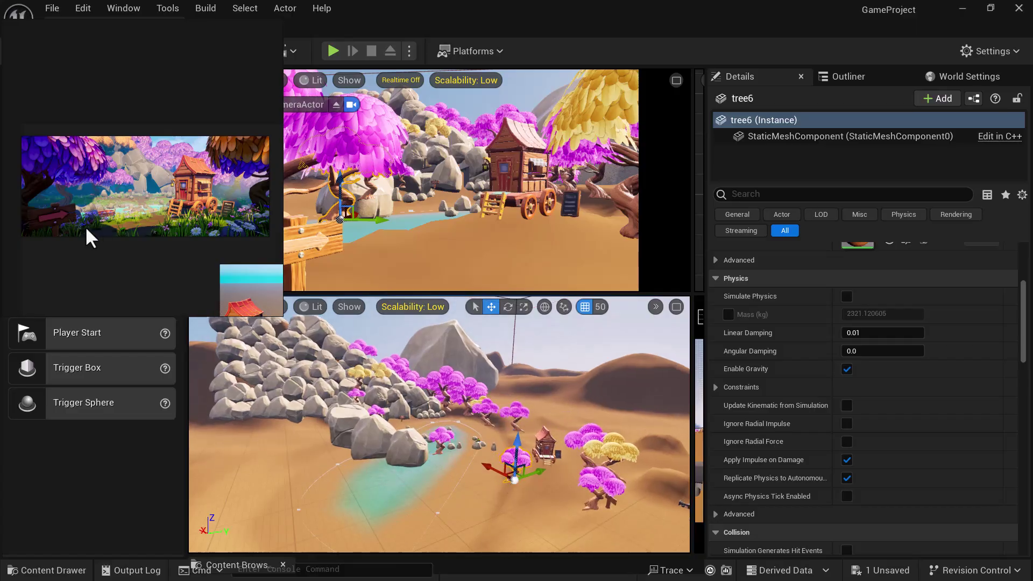
scroll(79, 203, up, 3)
middle_drag(79, 203, 115, 218)
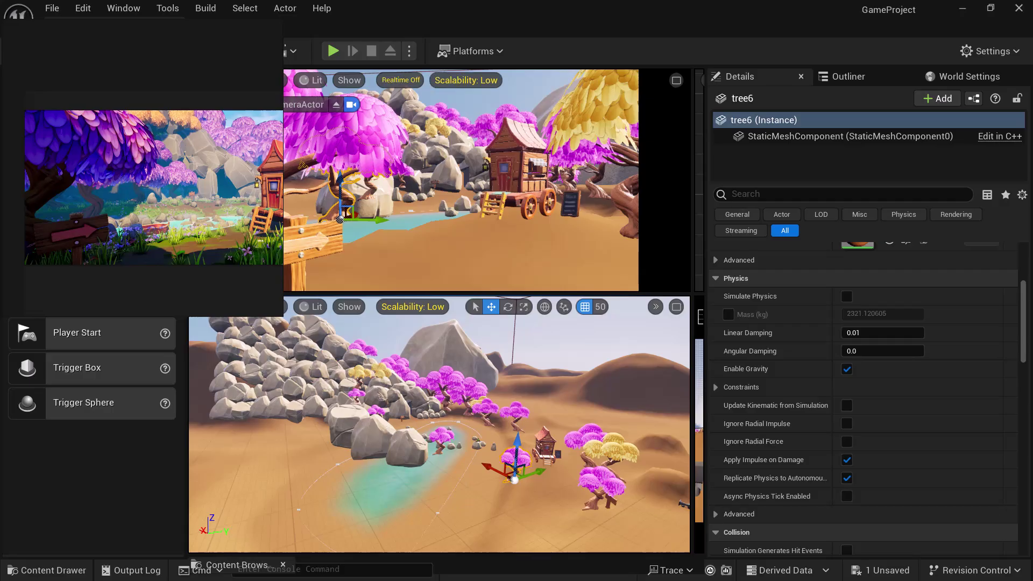
Select the three large boulders beside the lake and move them together away from the shore, out of the camera's view.
click(402, 446)
ctrl+click(369, 430)
ctrl+click(334, 424)
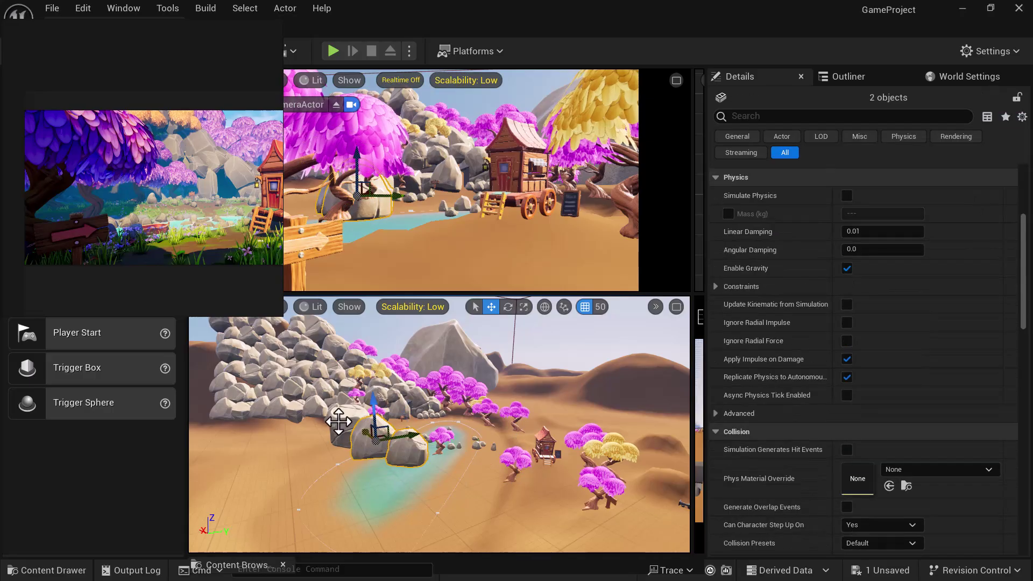
alt+drag(444, 469, 288, 432)
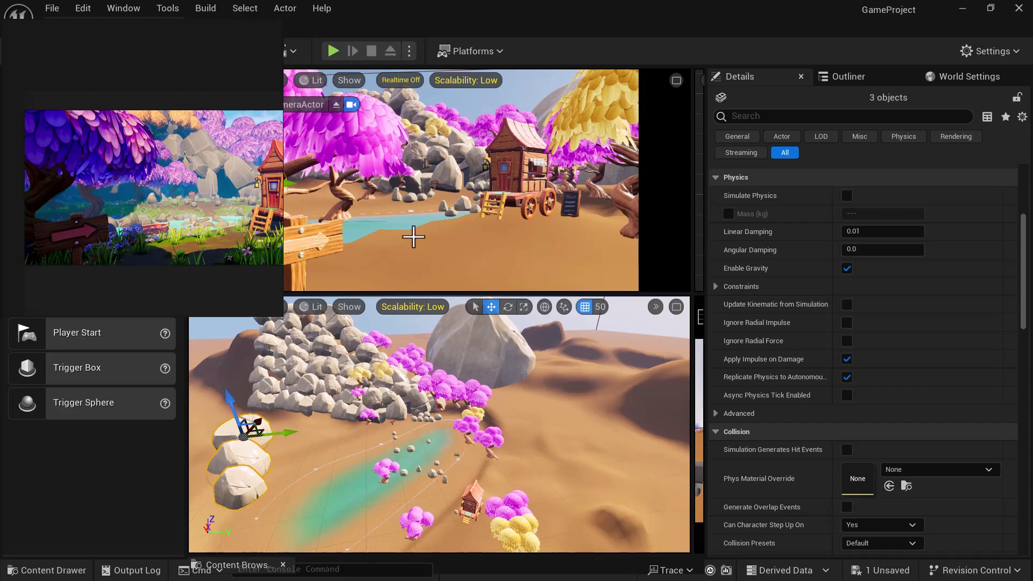
Move the tree behind the signpost across the lake to the foot of the rock pile.
click(344, 196)
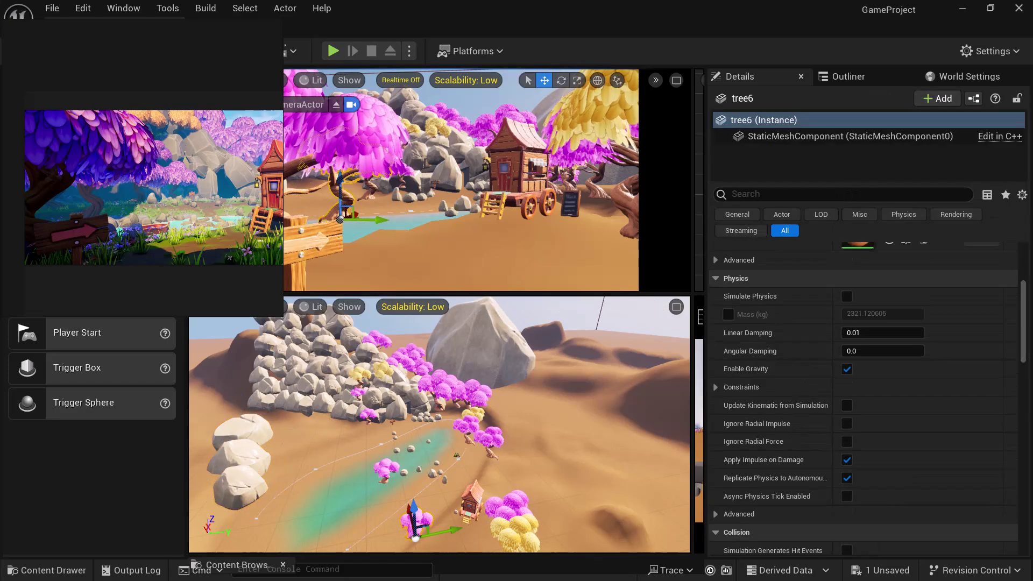
alt+drag(556, 466, 582, 456)
right_drag(582, 456, 585, 447)
drag(480, 474, 412, 458)
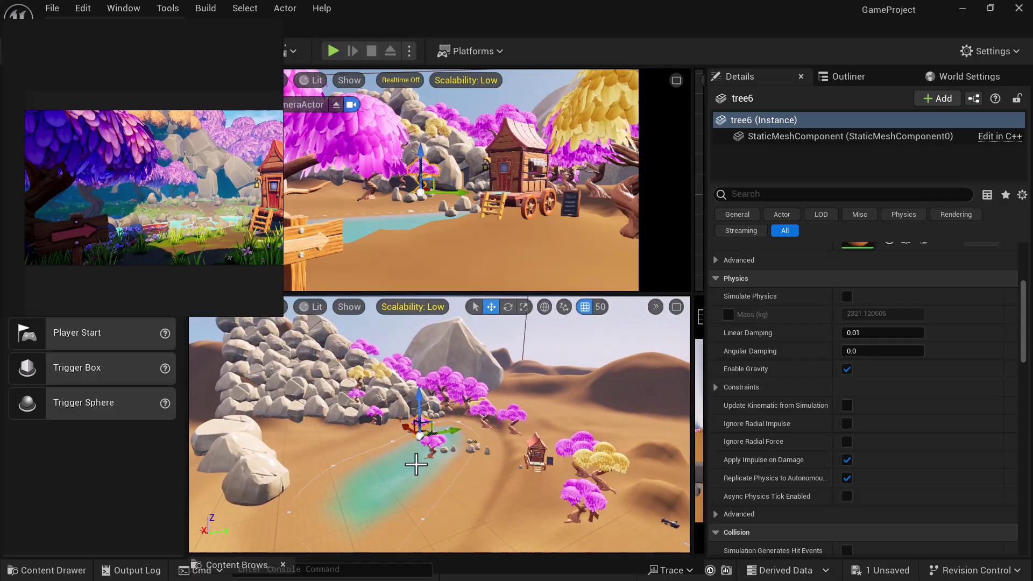
drag(457, 429, 431, 439)
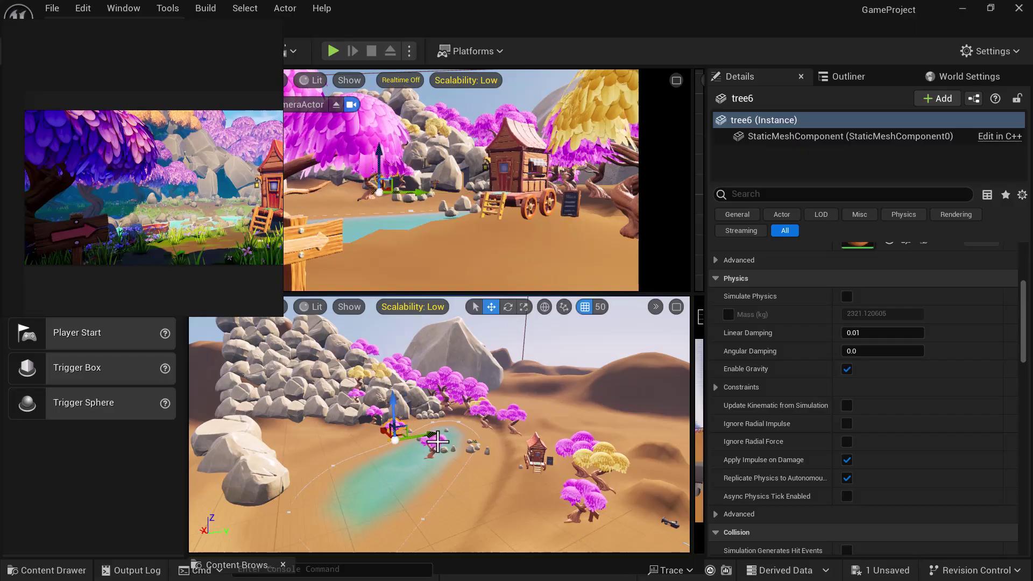
Compare the area behind the signpost with the reference image, and select the small pink tree beside the lake.
alt+drag(465, 491, 385, 465)
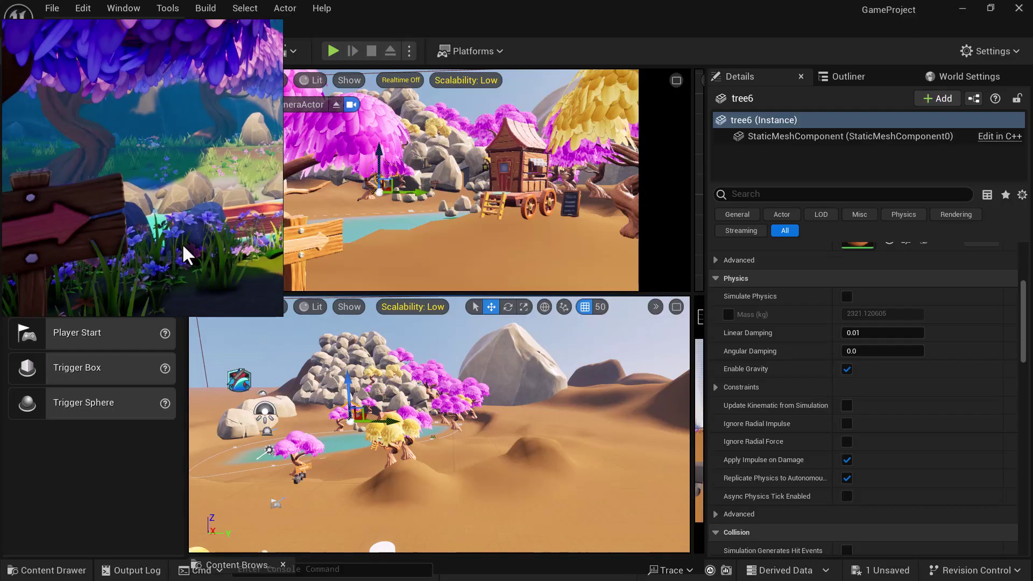
middle_drag(154, 240, 212, 244)
scroll(213, 246, down, 3)
alt+drag(428, 496, 439, 519)
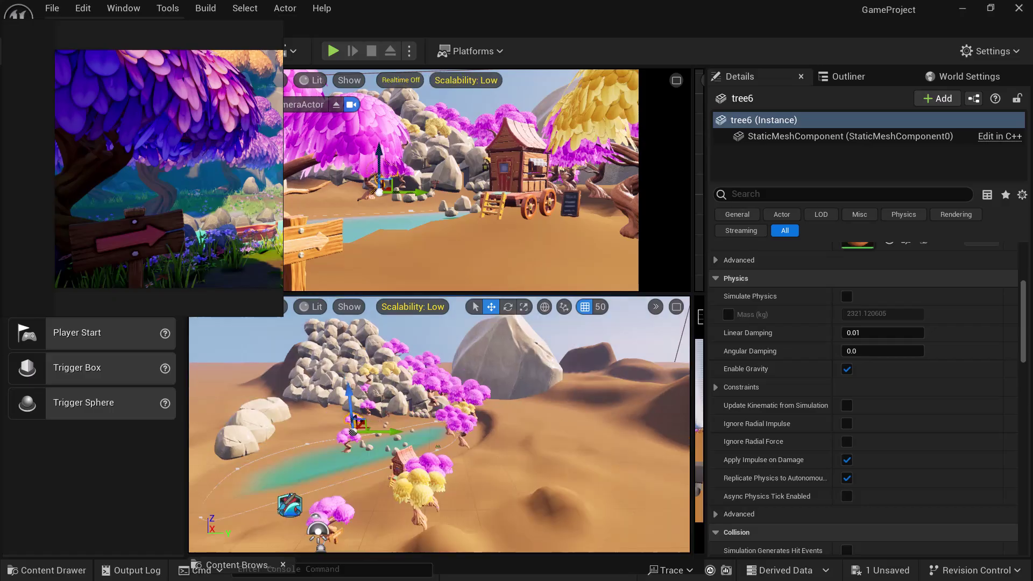
click(370, 192)
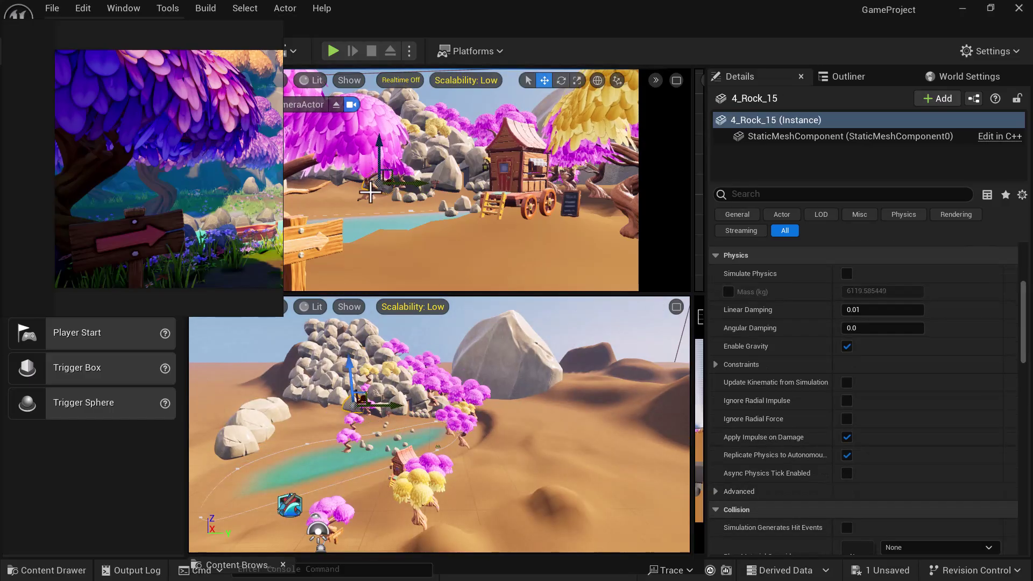
click(360, 527)
key(f)
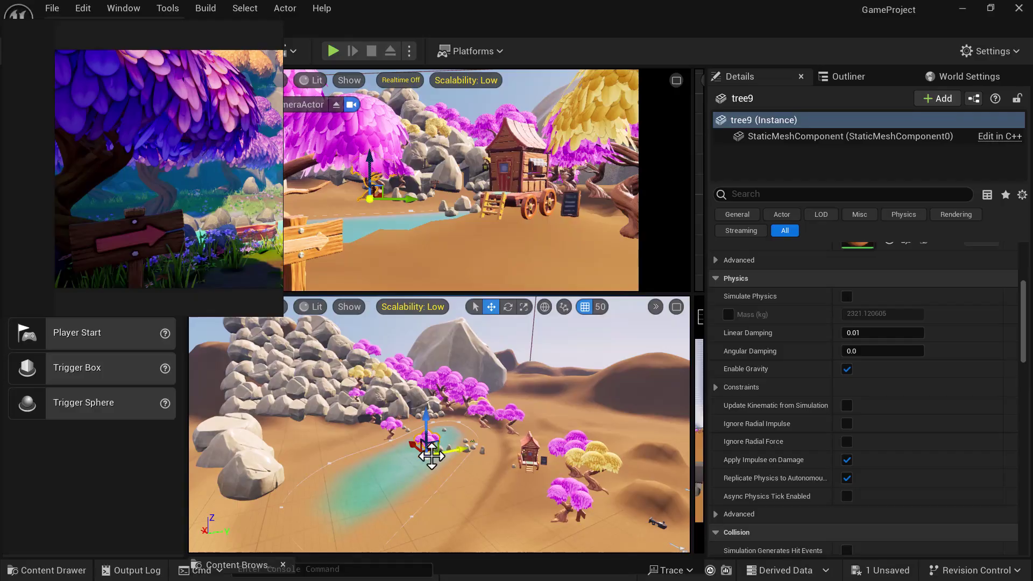
Move the small pink tree along the shore to the rock-pile side of the lake, just past the signpost in the camera view.
right_drag(460, 479, 468, 455)
drag(480, 437, 440, 432)
right_drag(547, 470, 529, 476)
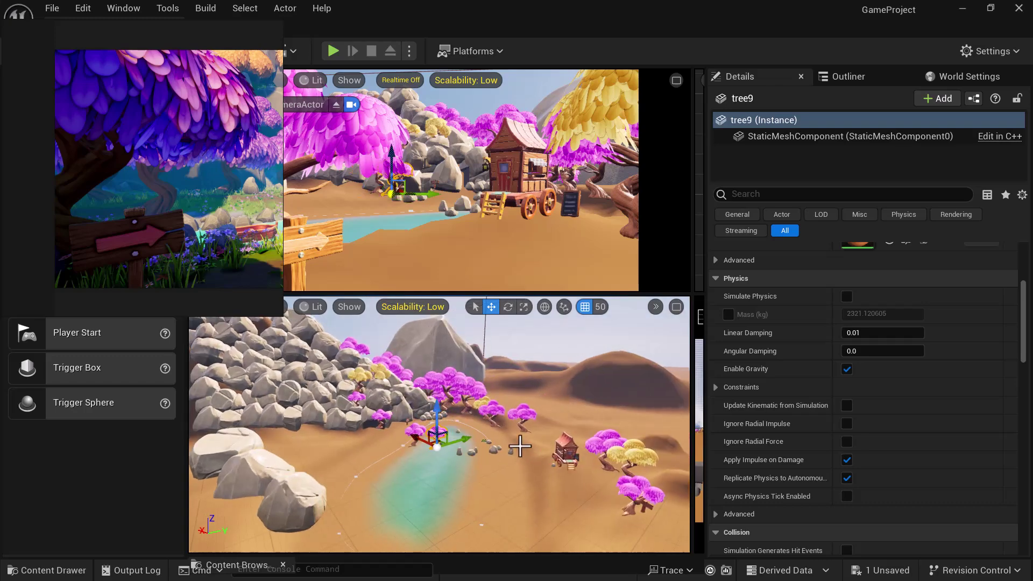
drag(464, 436, 440, 442)
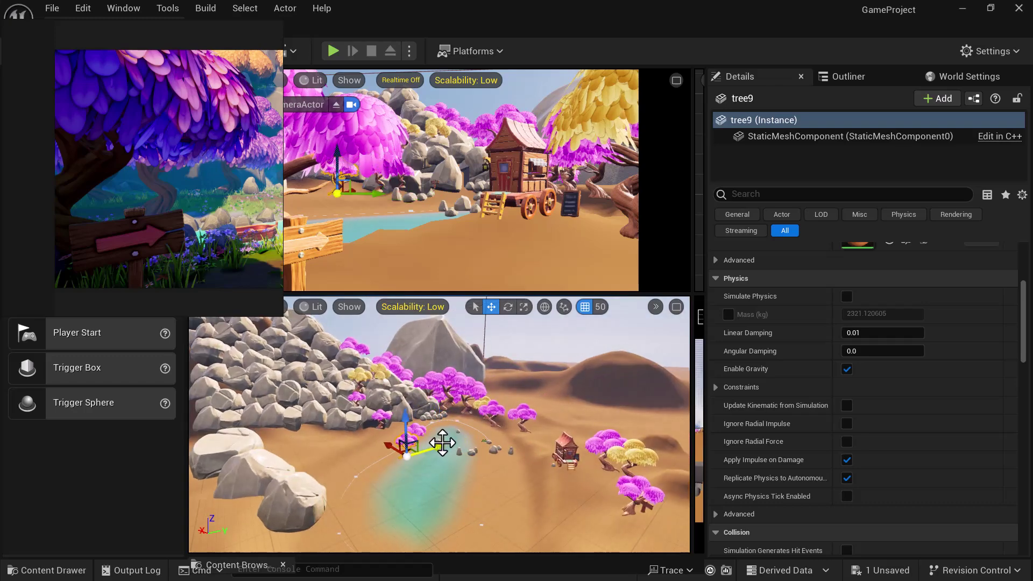
right_drag(455, 479, 440, 447)
drag(437, 440, 470, 449)
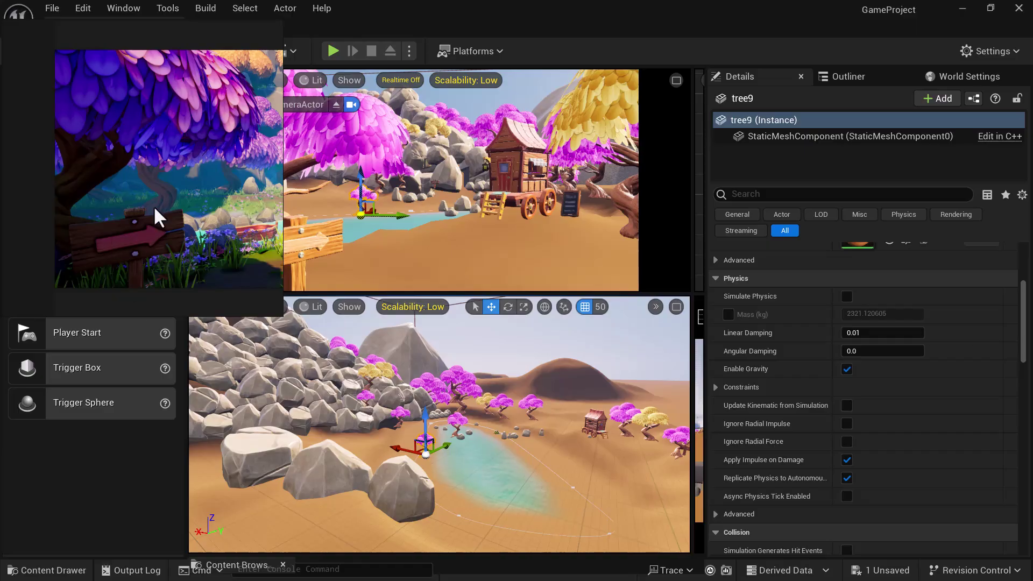
Show the whole reference image, clear the tree selection, and move and shrink the image window to uncover the camera view.
scroll(155, 202, down, 5)
middle_drag(274, 257, 229, 270)
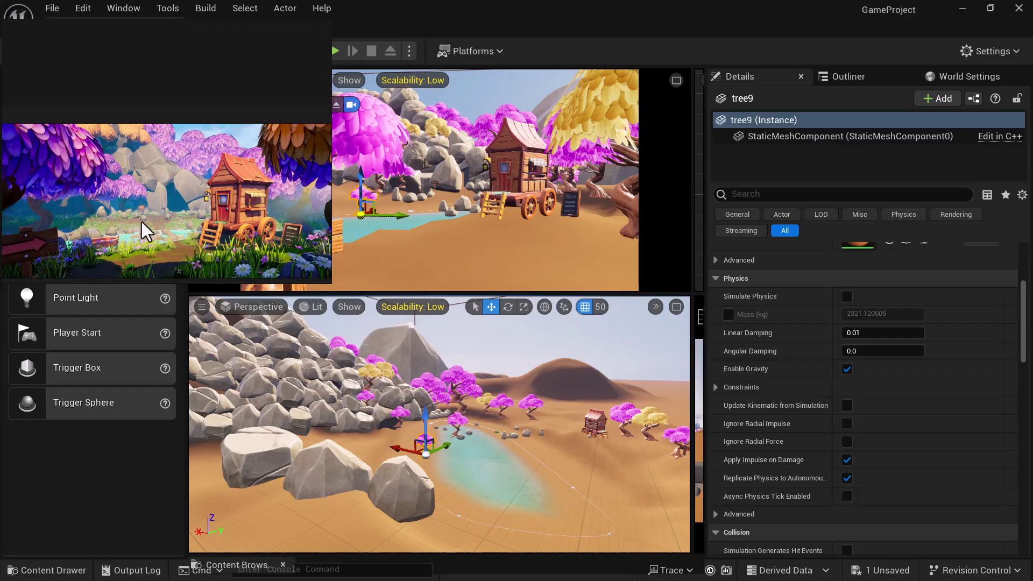
alt+drag(566, 496, 500, 501)
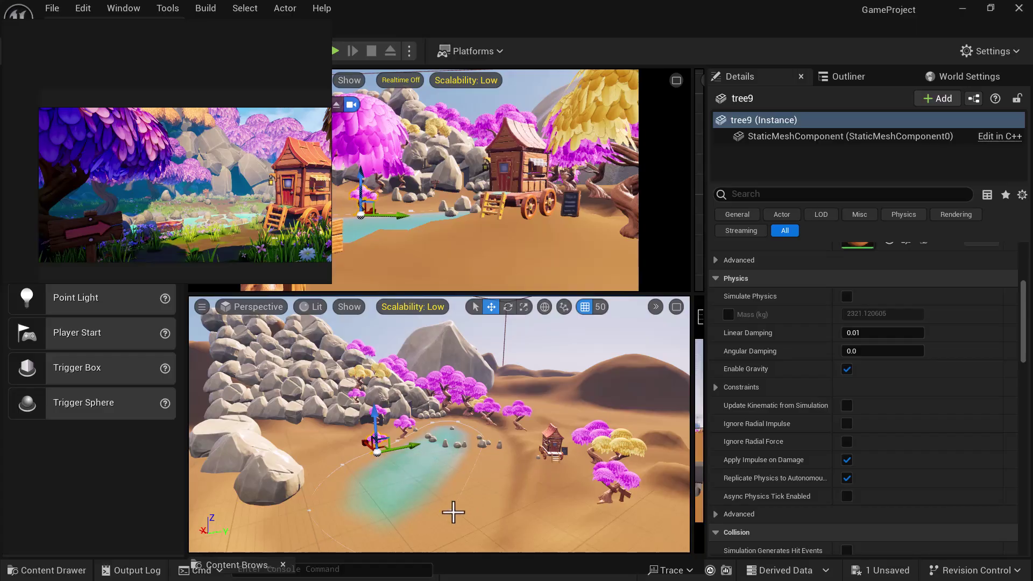
click(456, 513)
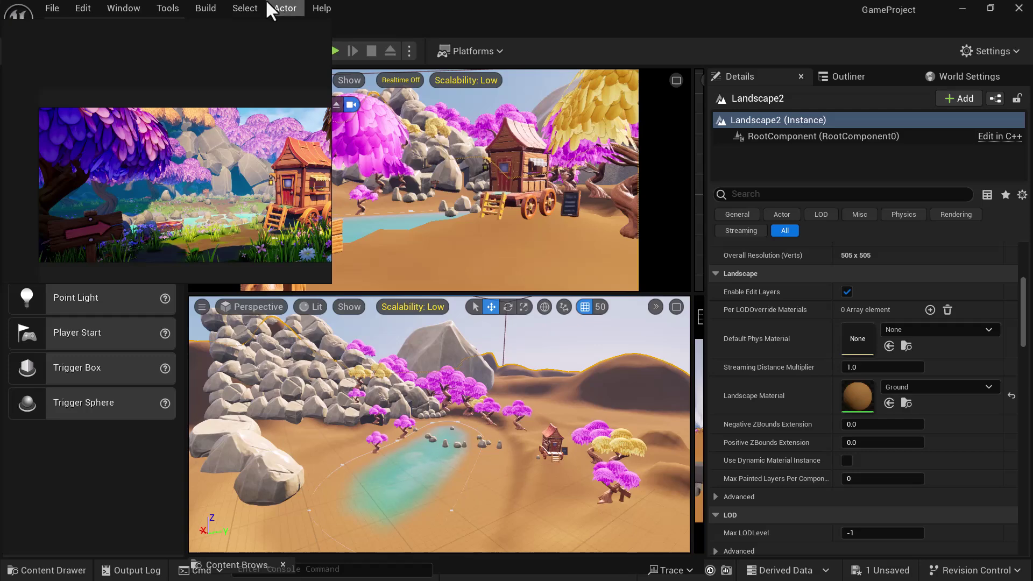
drag(216, 31, 162, 46)
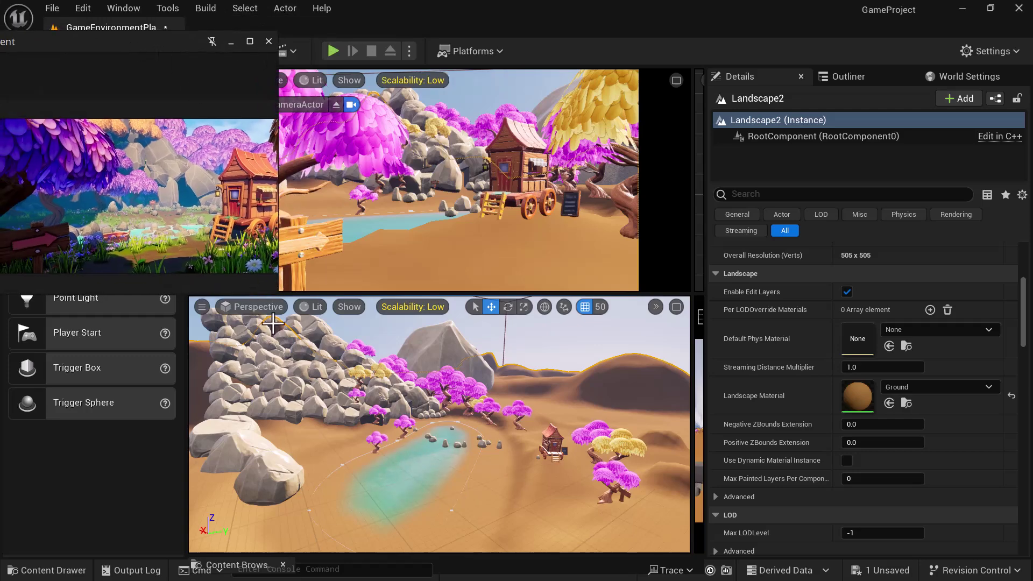
drag(274, 293, 251, 254)
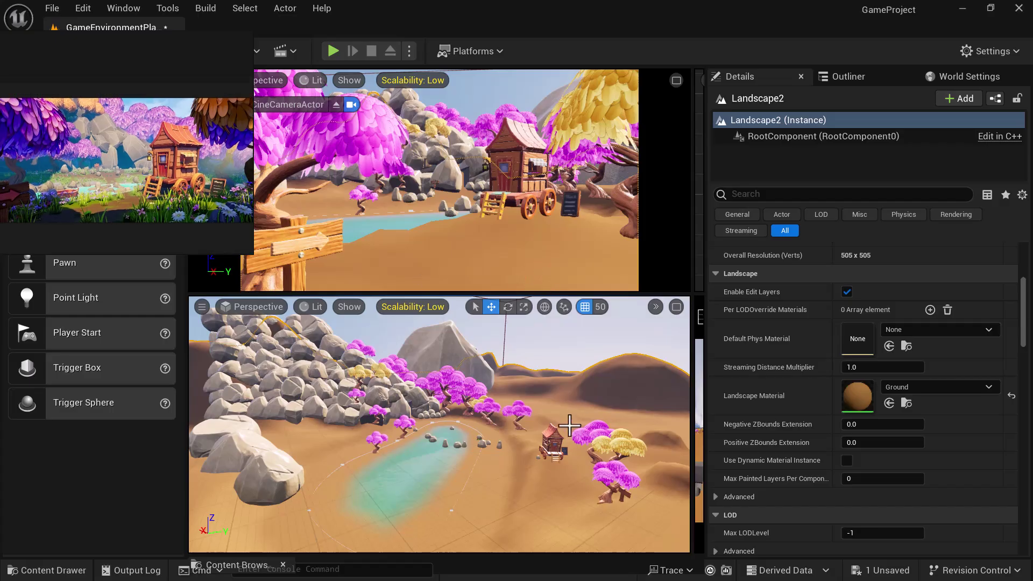
Select the small pink tree on the lake shore again and try resizing it uniformly freehand.
click(518, 204)
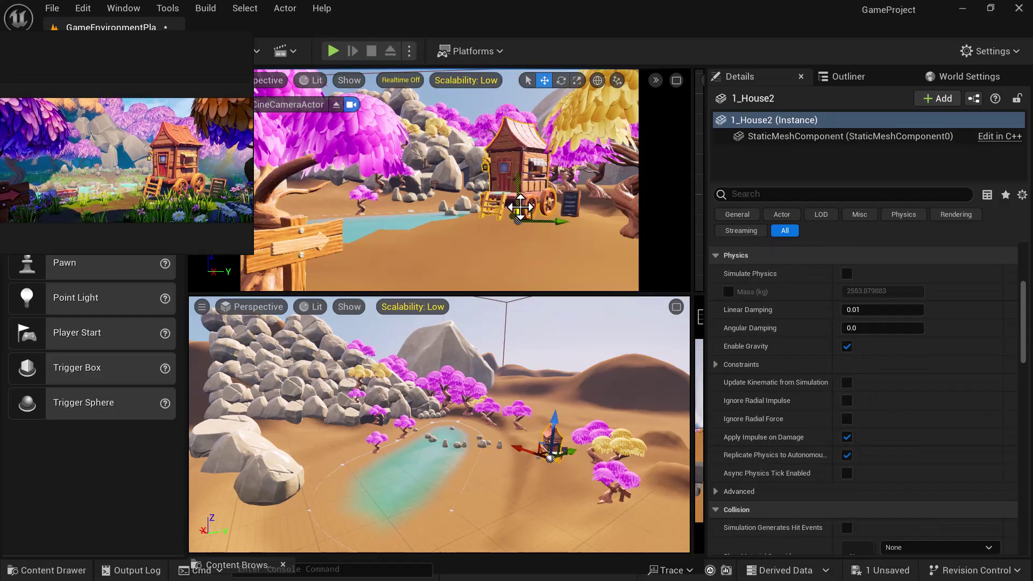
click(264, 202)
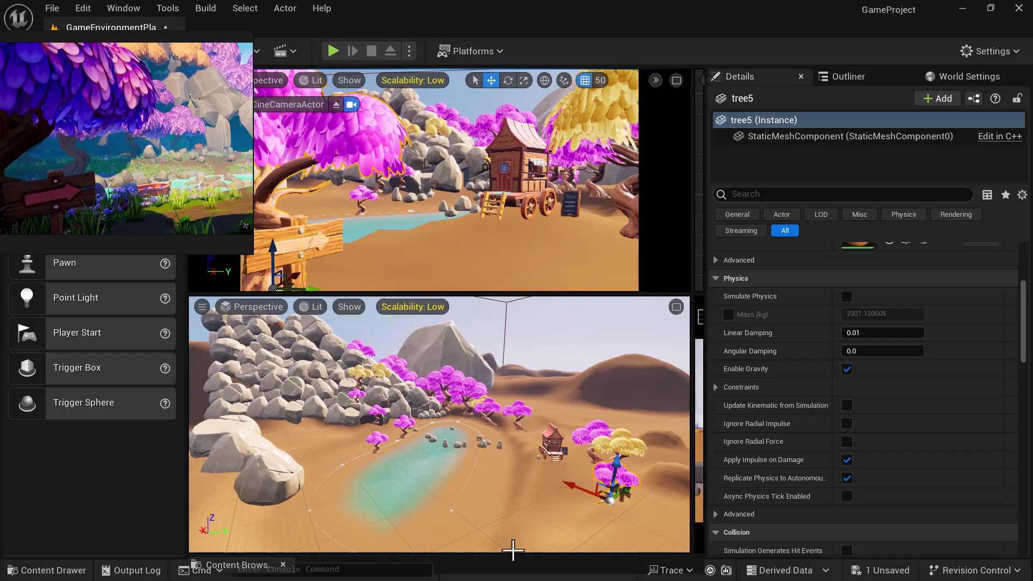
right_drag(483, 455, 377, 452)
click(367, 448)
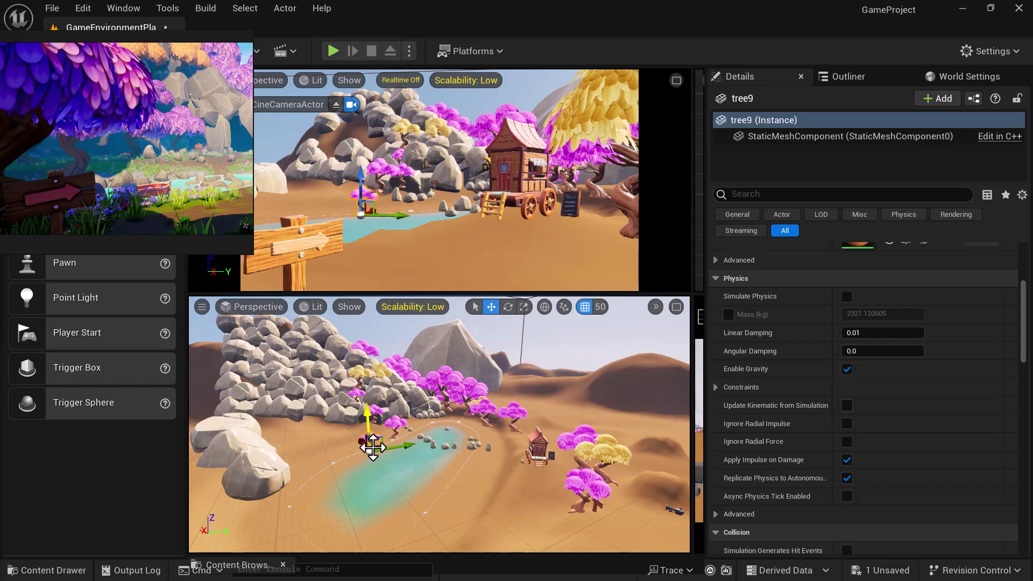
key(r)
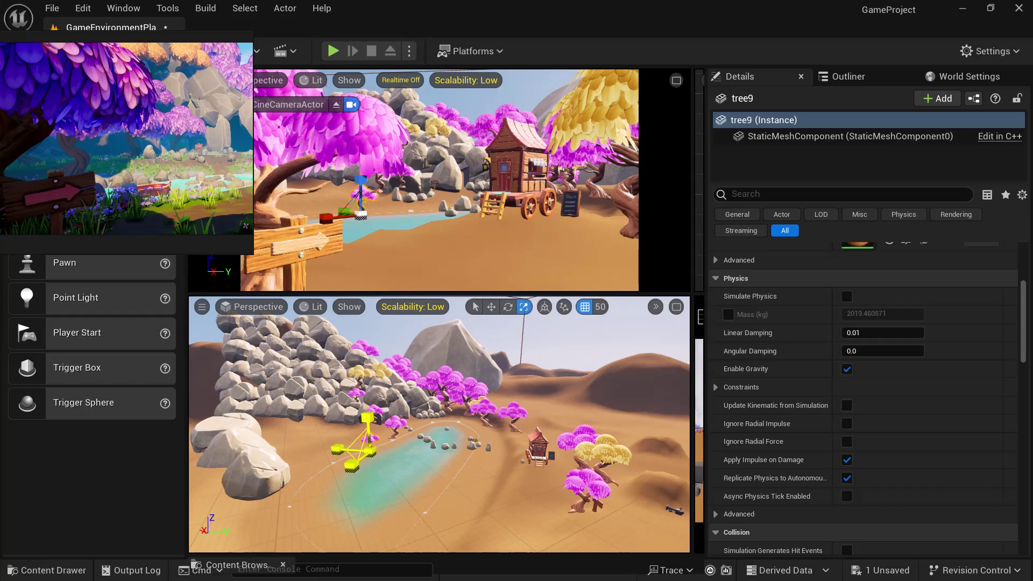
drag(369, 451, 258, 530)
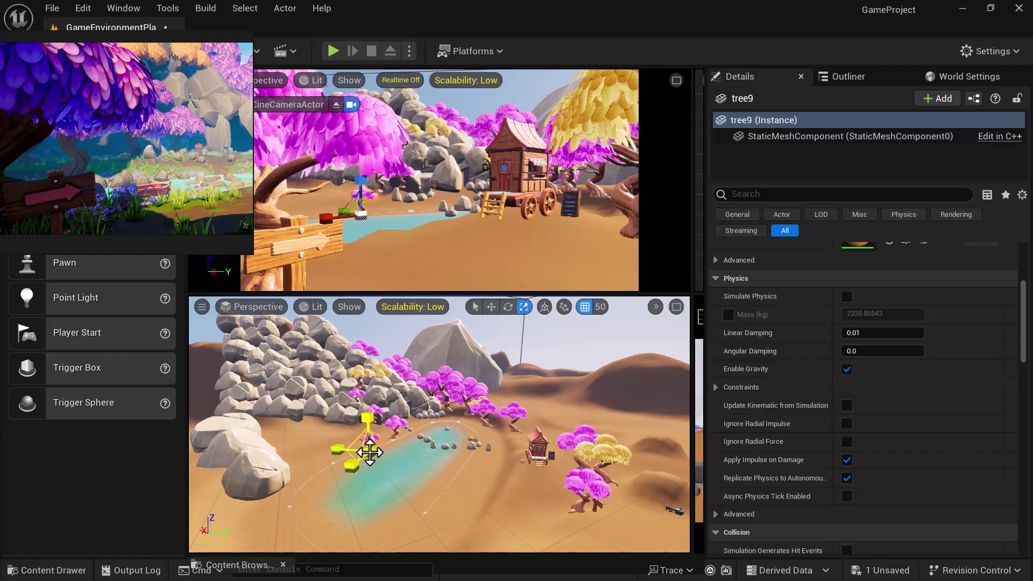
Set the lakeside tree's scale to 200 on all three axes.
click(855, 73)
click(975, 79)
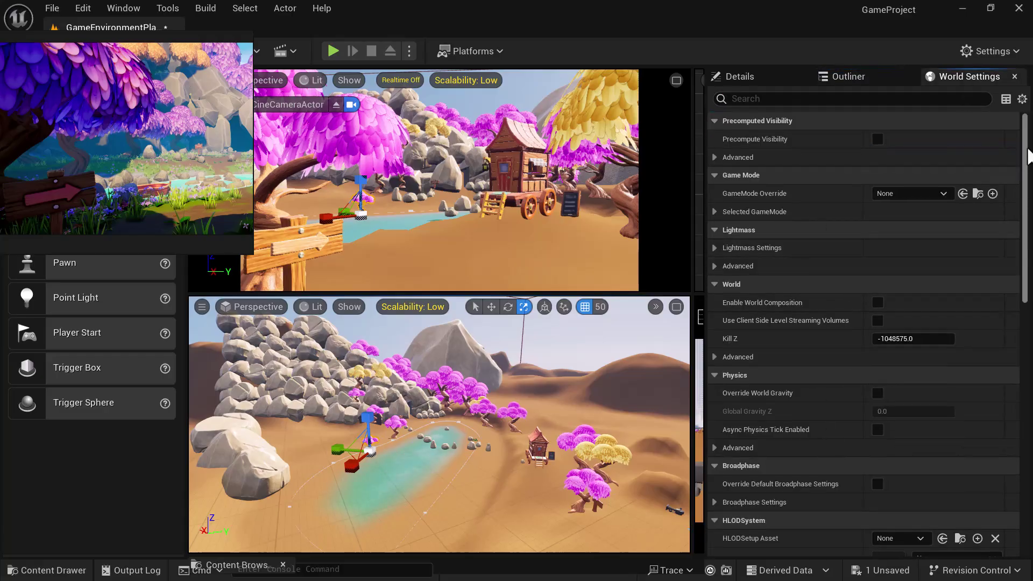
click(735, 75)
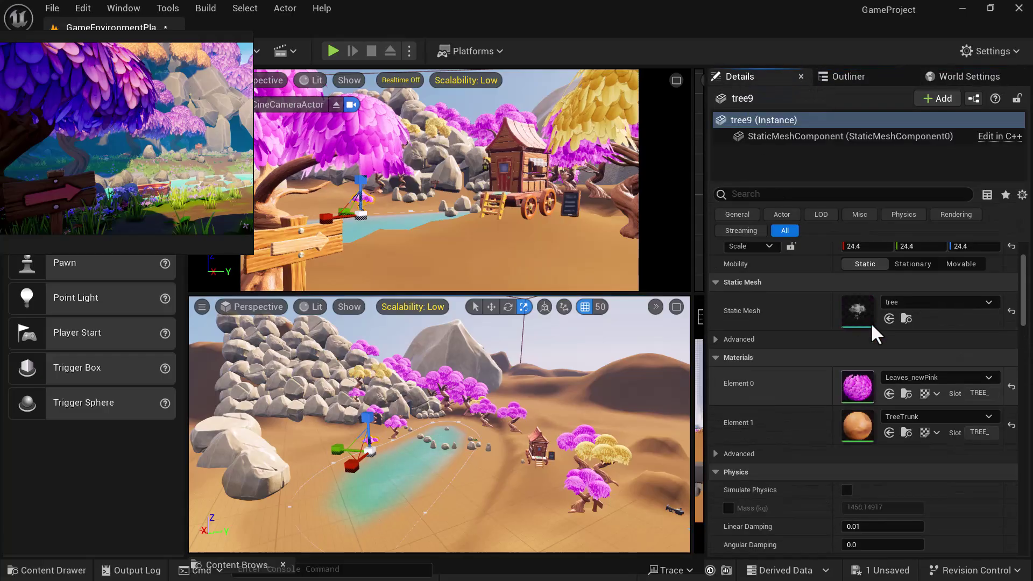
scroll(860, 319, up, 2)
click(859, 305)
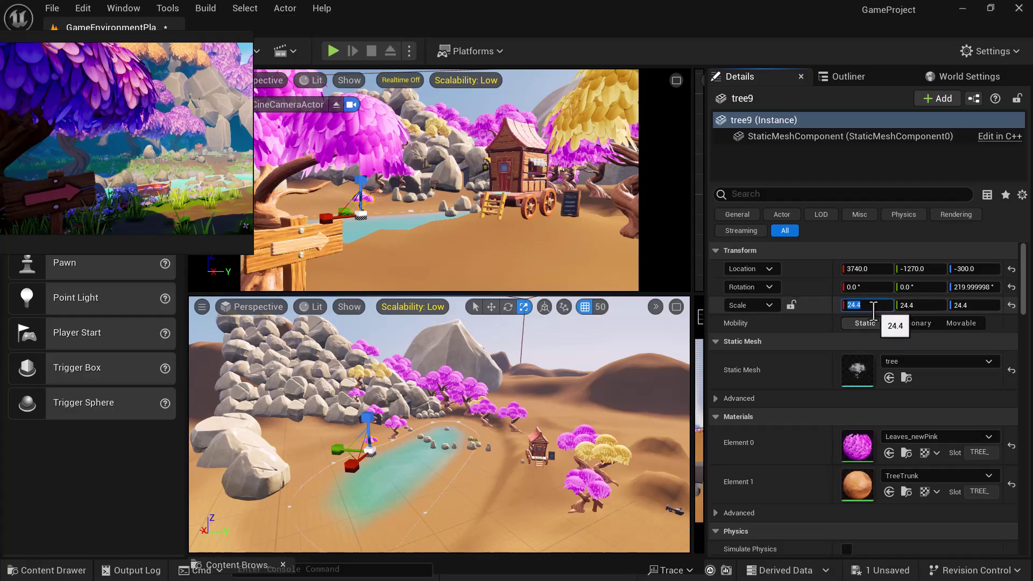
text(200)
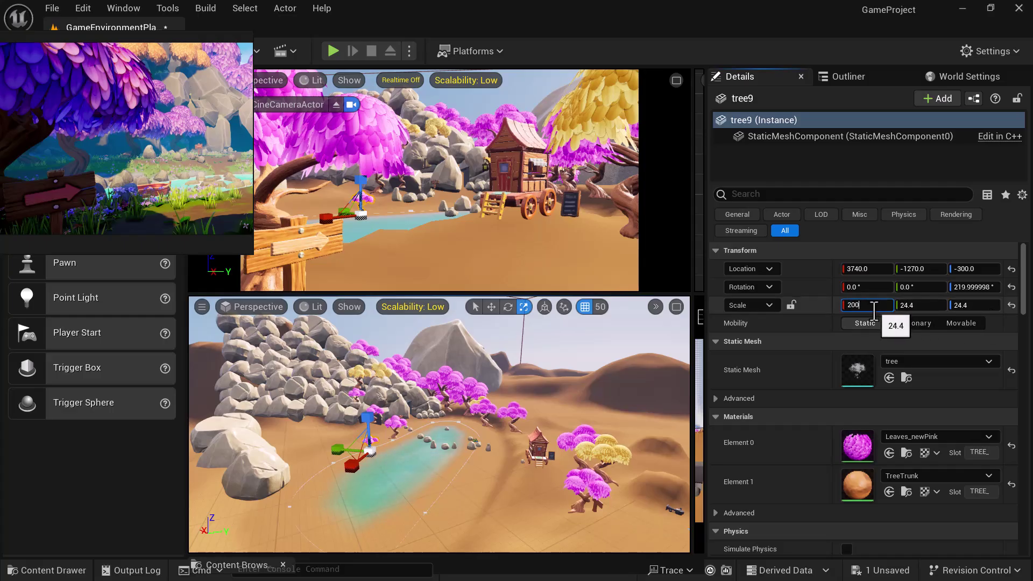
key(Tab)
text(200)
key(Tab)
text(2)
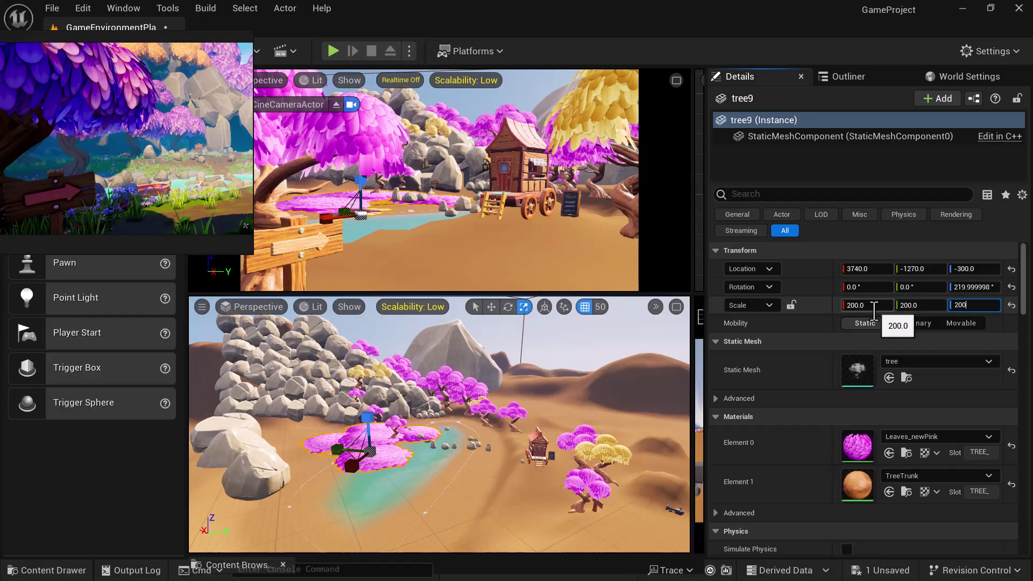
text(00)
key(Return)
Set the lakeside tree's X, Y and Z scale to 50.
click(865, 305)
text(50)
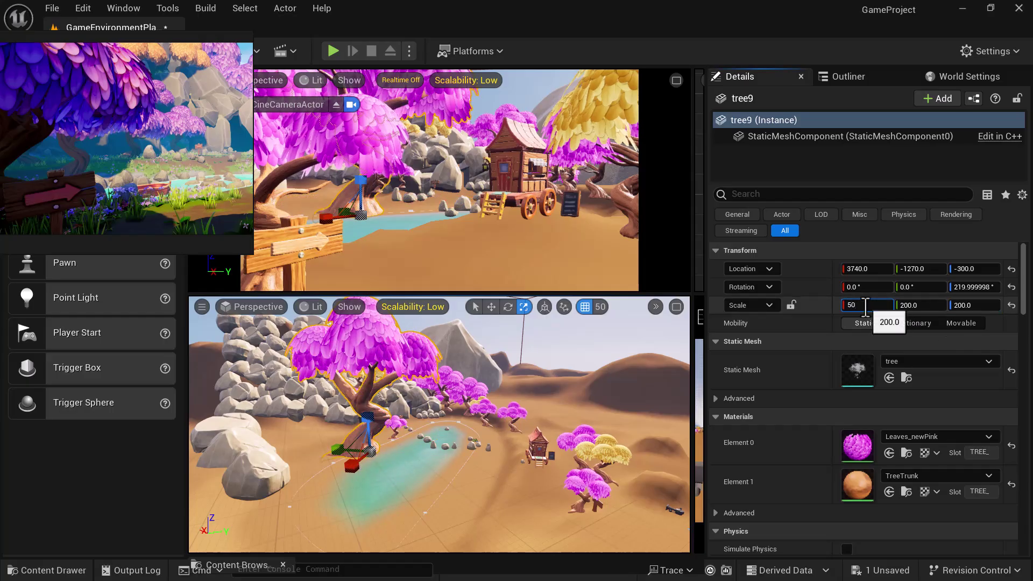
key(Tab)
text(50)
key(Tab)
key(Return)
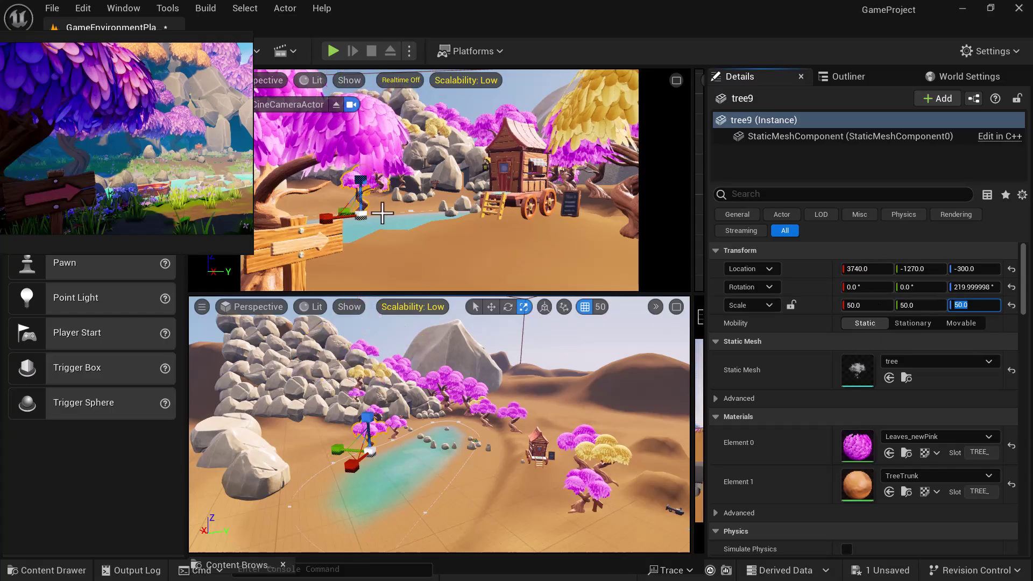
Set the lakeside tree's X, Y and Z scale to 70.
click(861, 306)
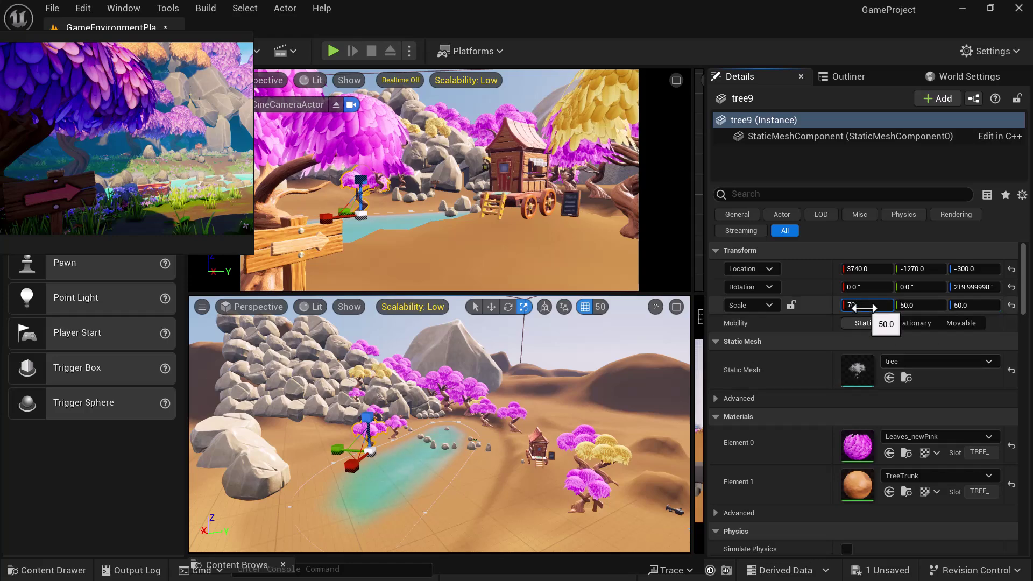
key(Tab)
text(70)
key(Tab)
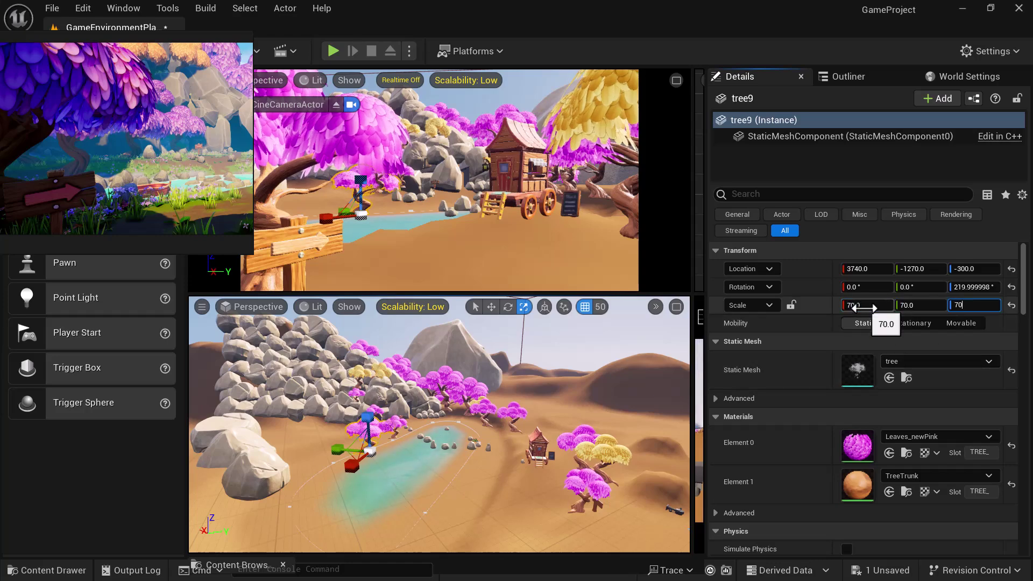
key(Return)
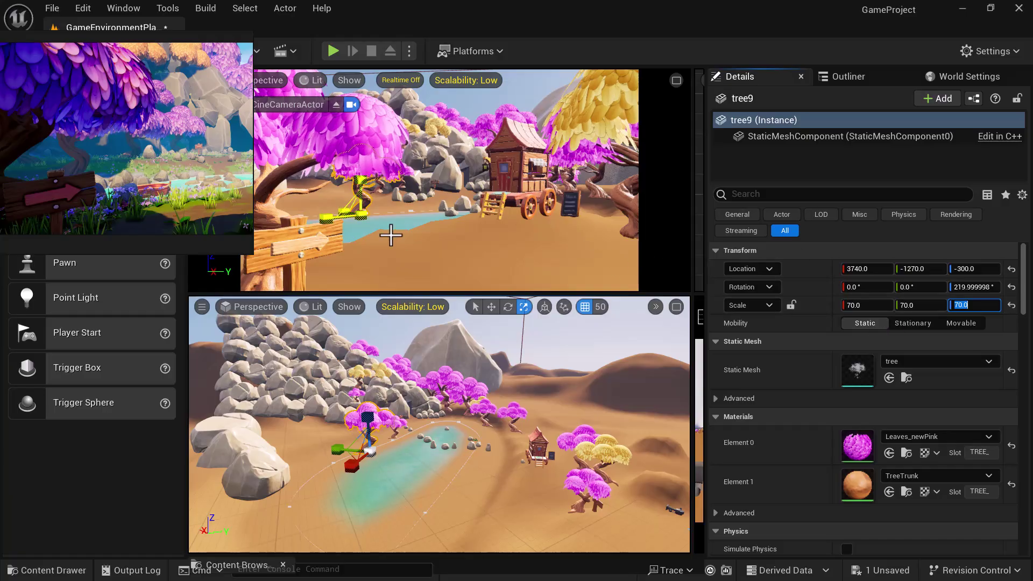
Shift the resized lakeside tree along the Y axis to about -1520, closer to the signpost in the camera view.
click(382, 231)
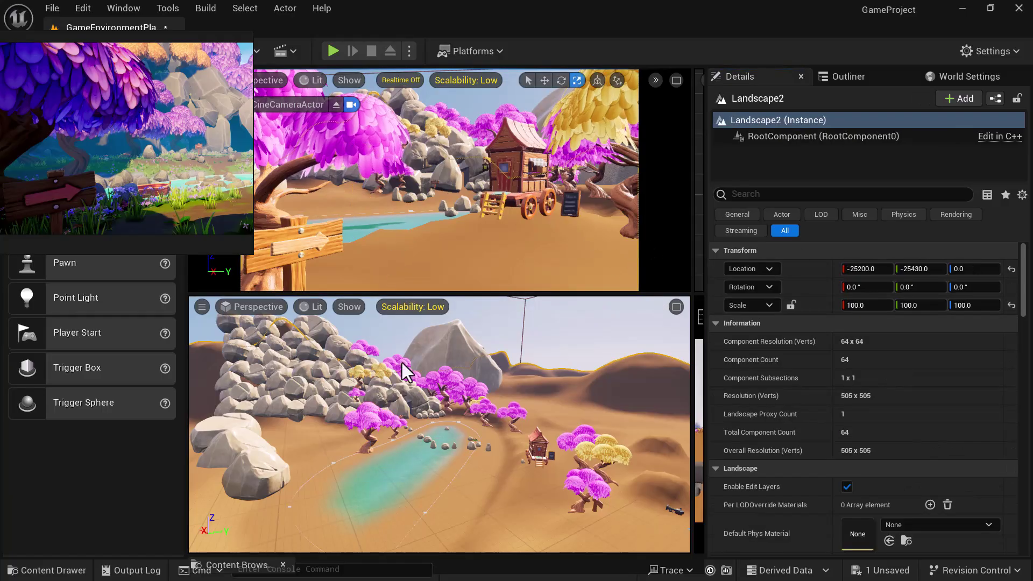
click(370, 435)
key(w)
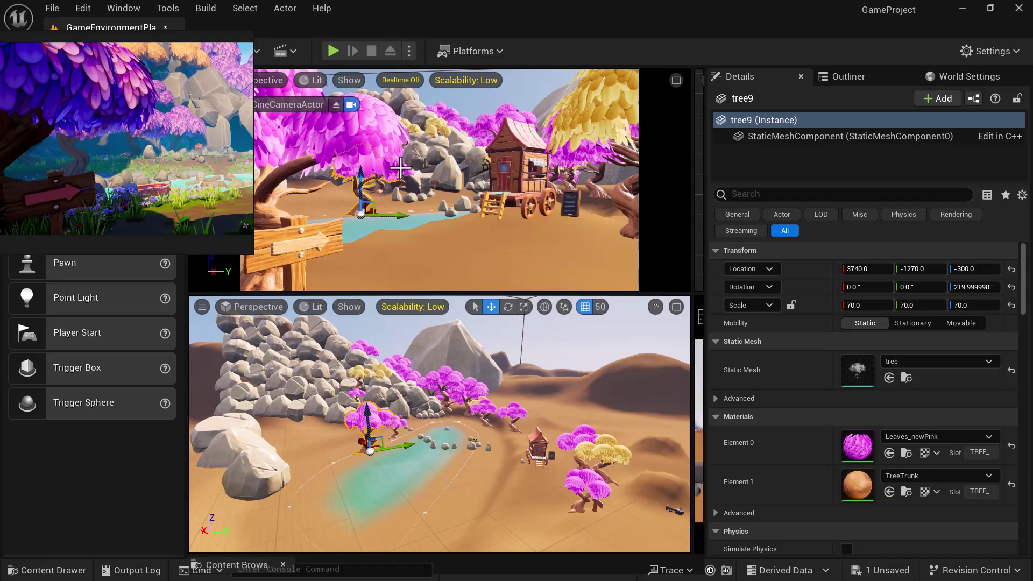
drag(402, 216, 378, 214)
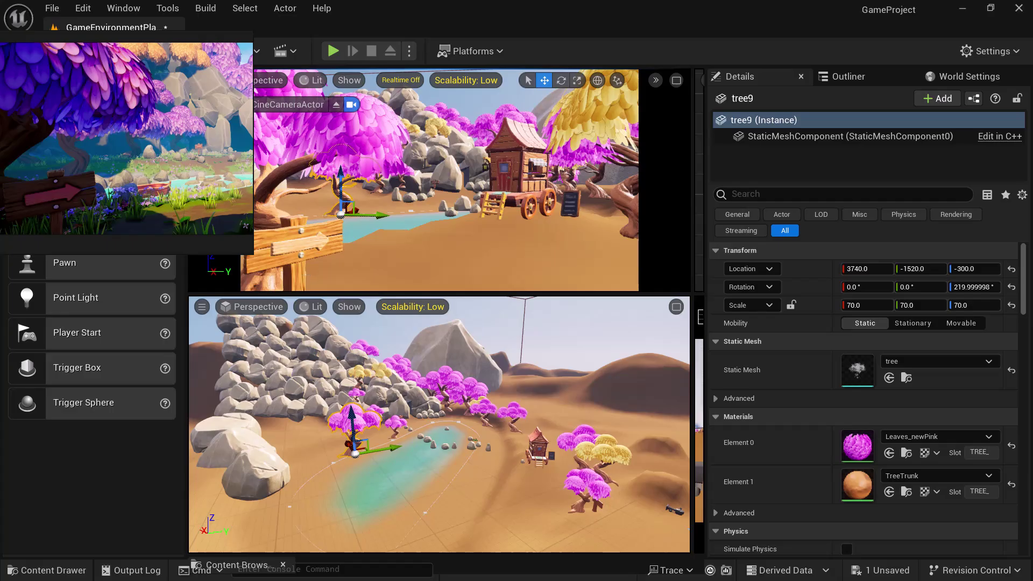
Scale the foreground signpost up uniformly to about 21.9 on all three axes.
click(299, 268)
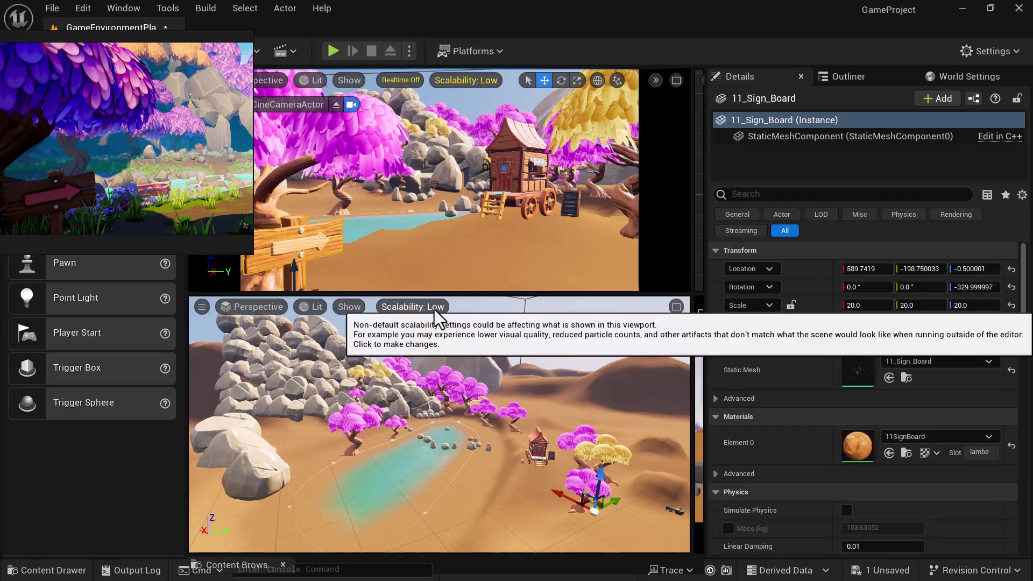
key(super)
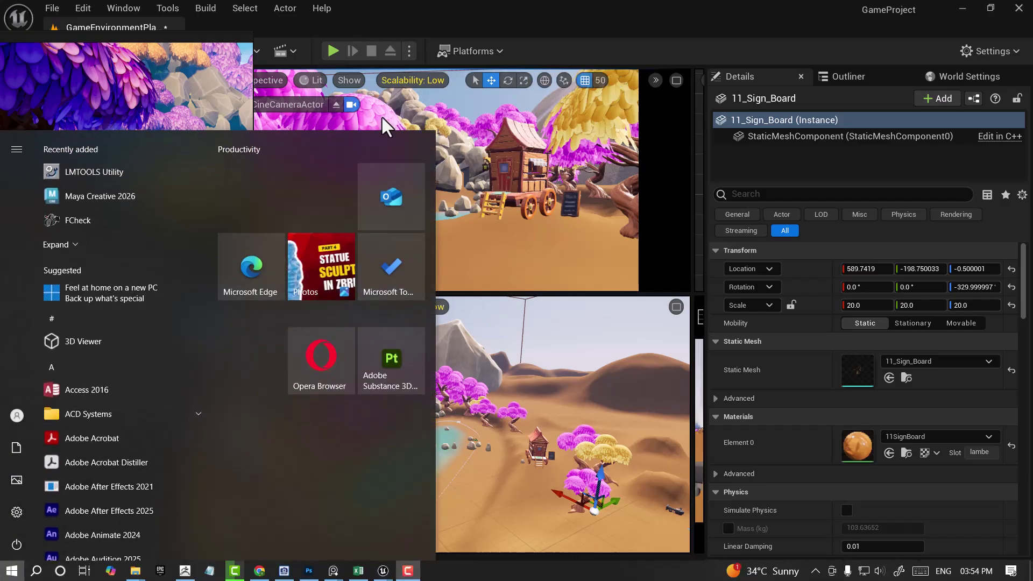
click(485, 11)
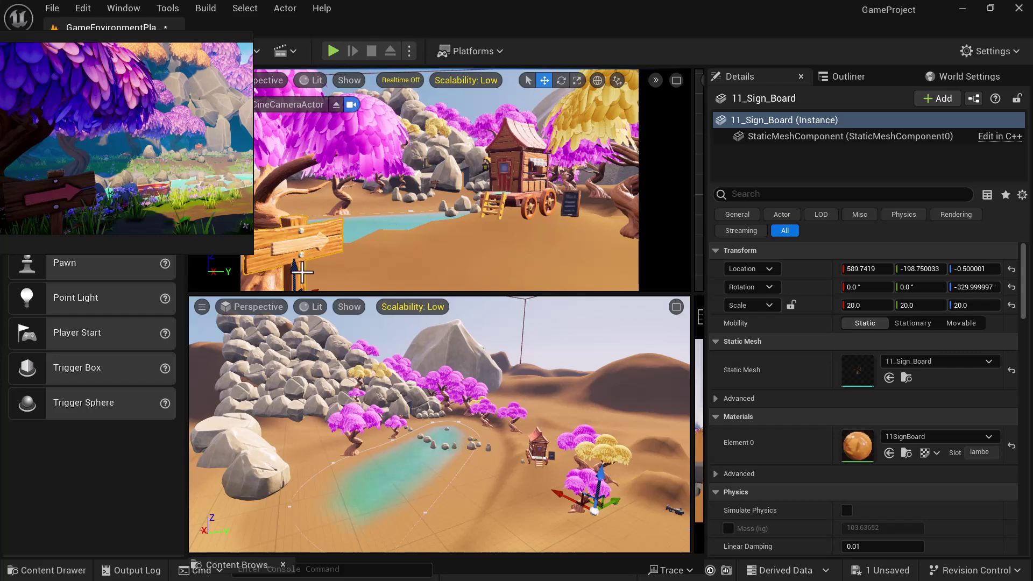
alt+drag(537, 491, 529, 462)
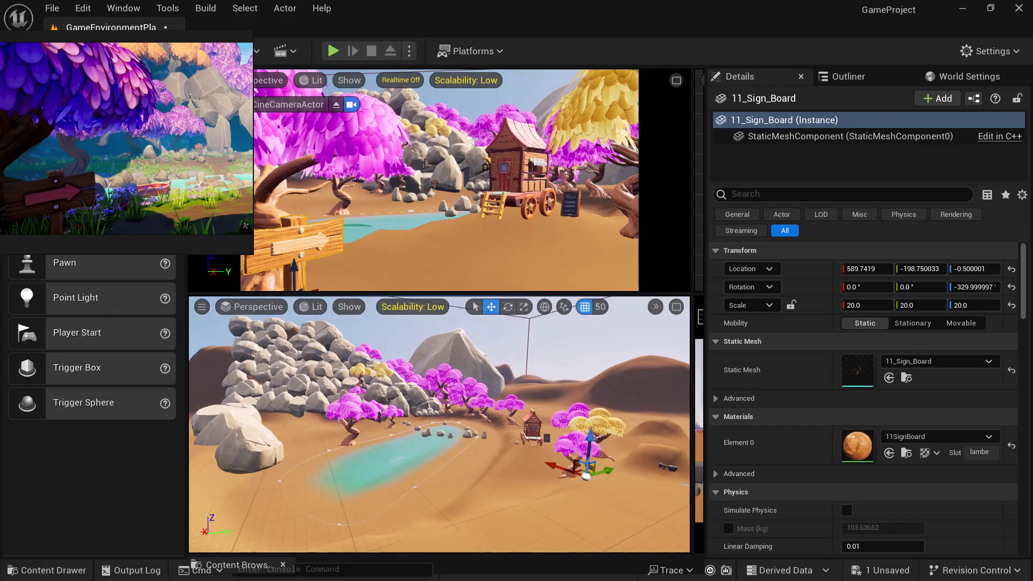
key(f)
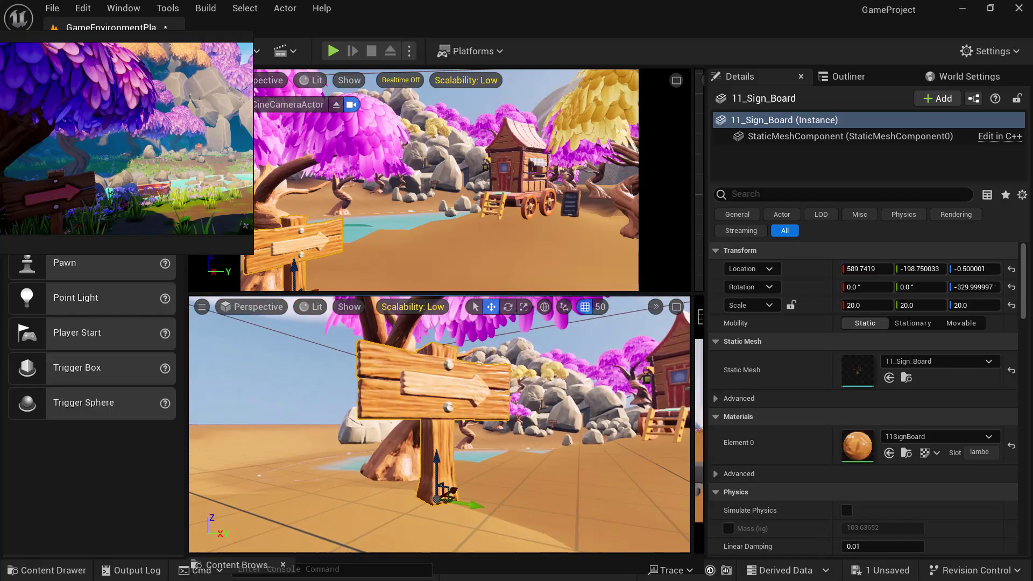
key(r)
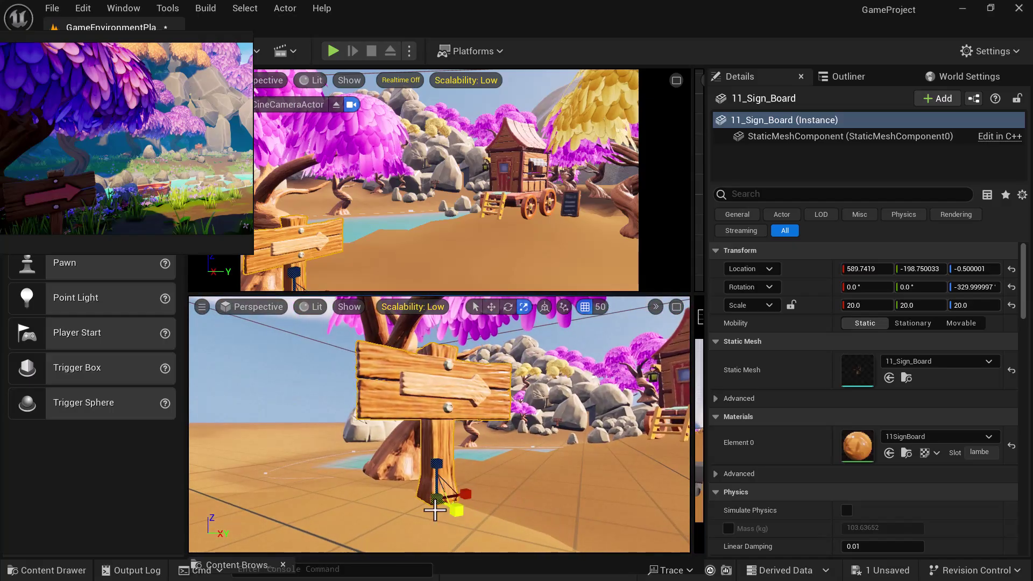
drag(434, 500, 451, 482)
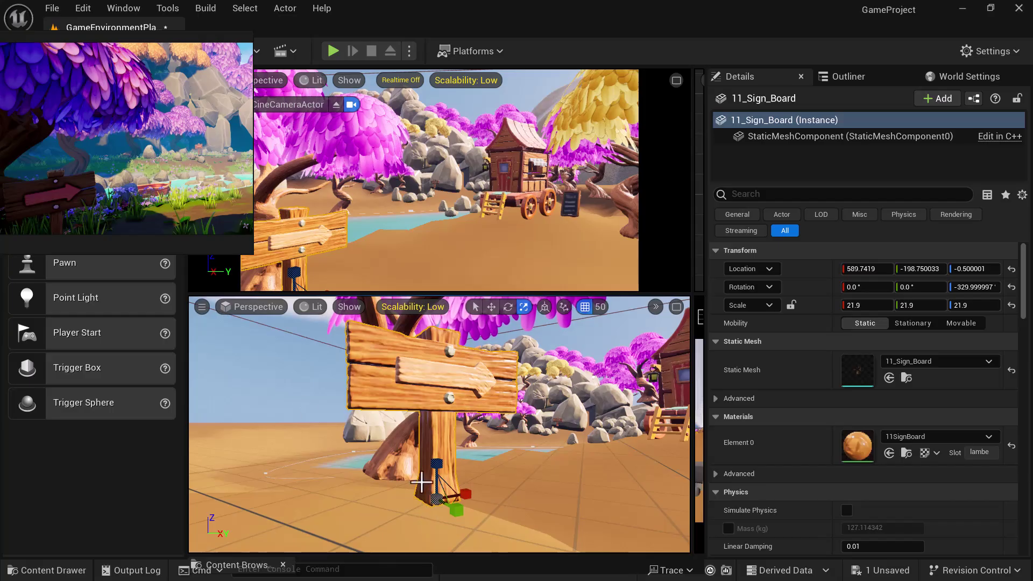
Examine the full reference image and its lakeside boat area, and compare them with an overview of the scene around the lake.
scroll(133, 176, down, 4)
middle_drag(163, 175, 137, 181)
scroll(138, 182, up, 1)
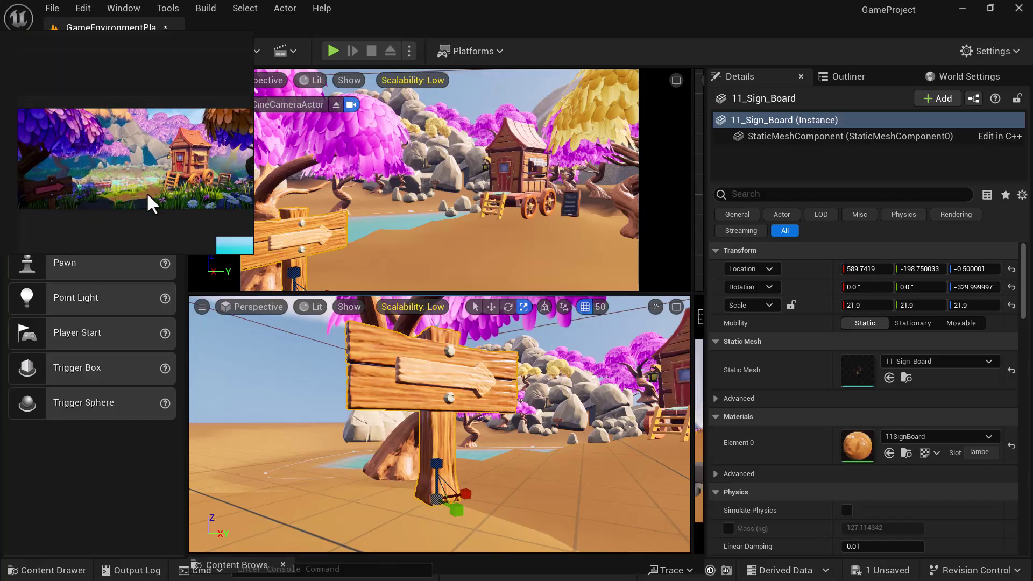
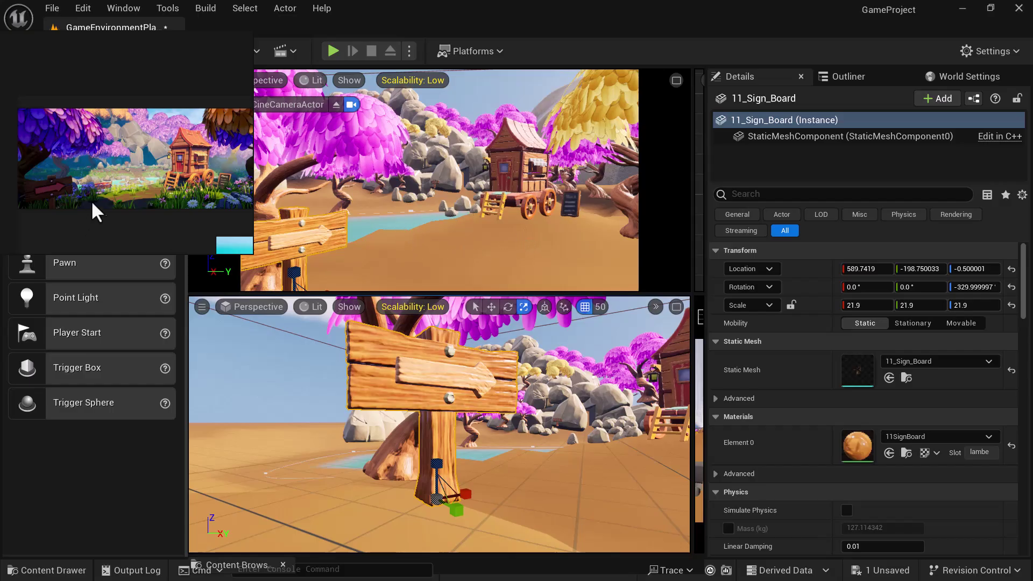
scroll(130, 197, up, 6)
mouse_move(552, 485)
alt+mouse_down()
mouse_move(592, 489)
mouse_move(532, 481)
mouse_move(518, 461)
mouse_move(570, 479)
alt+mouse_up()
scroll(536, 461, down, 10)
key(w)
scroll(438, 430, down, 4)
mouse_move(536, 446)
alt+mouse_down()
mouse_move(522, 458)
mouse_move(398, 449)
mouse_move(404, 473)
mouse_move(529, 448)
alt+mouse_up()
click(529, 449)
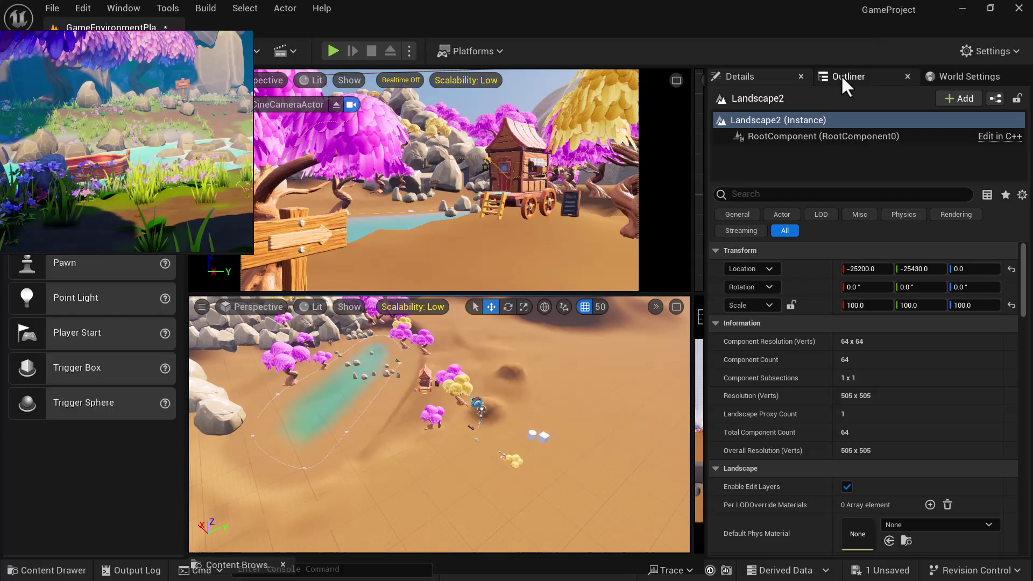
Add the Geometry type filter to the Outliner so that static mesh actors are listed.
click(840, 76)
click(950, 76)
click(880, 76)
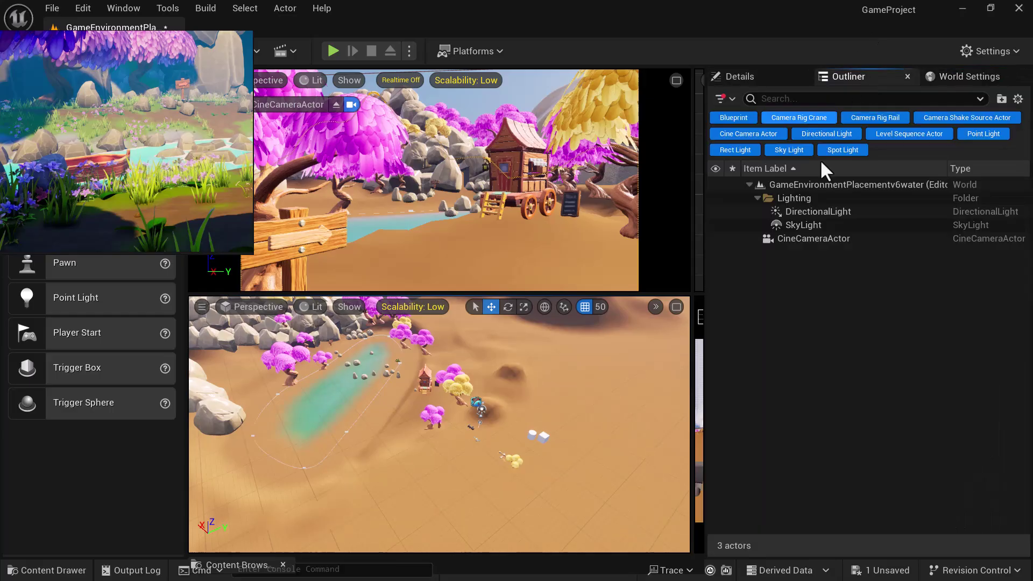
click(734, 117)
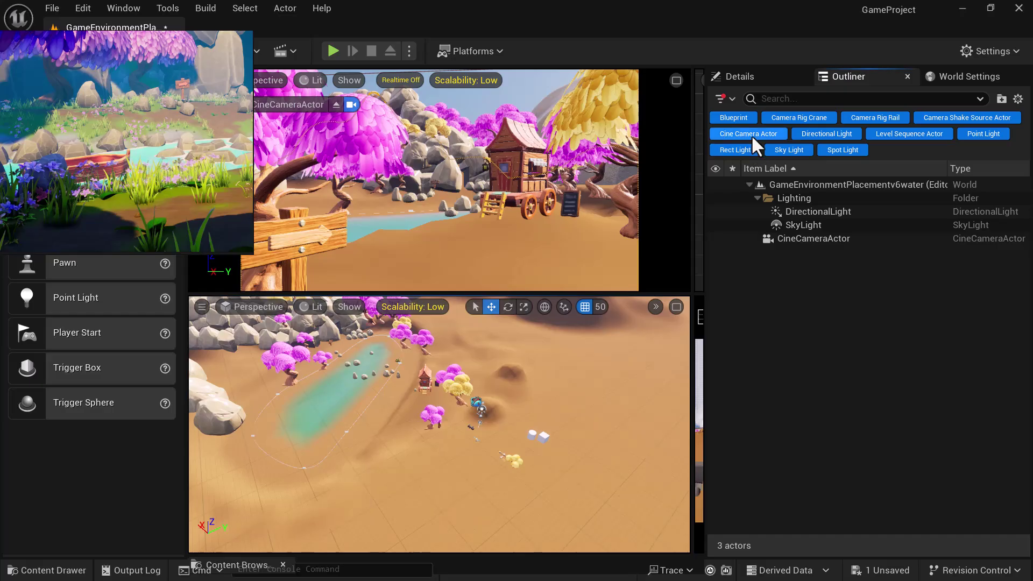
click(736, 75)
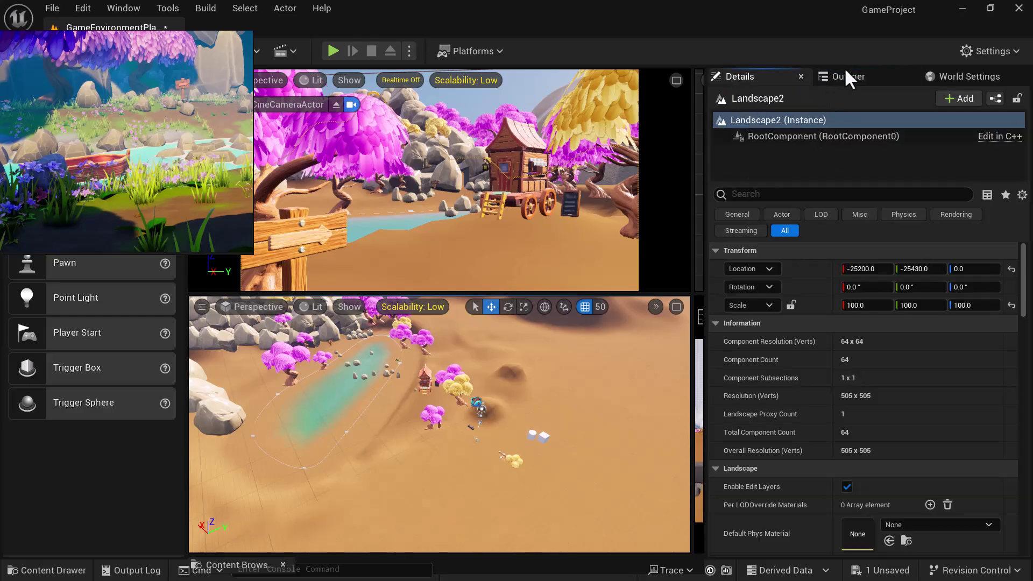
click(945, 76)
click(863, 76)
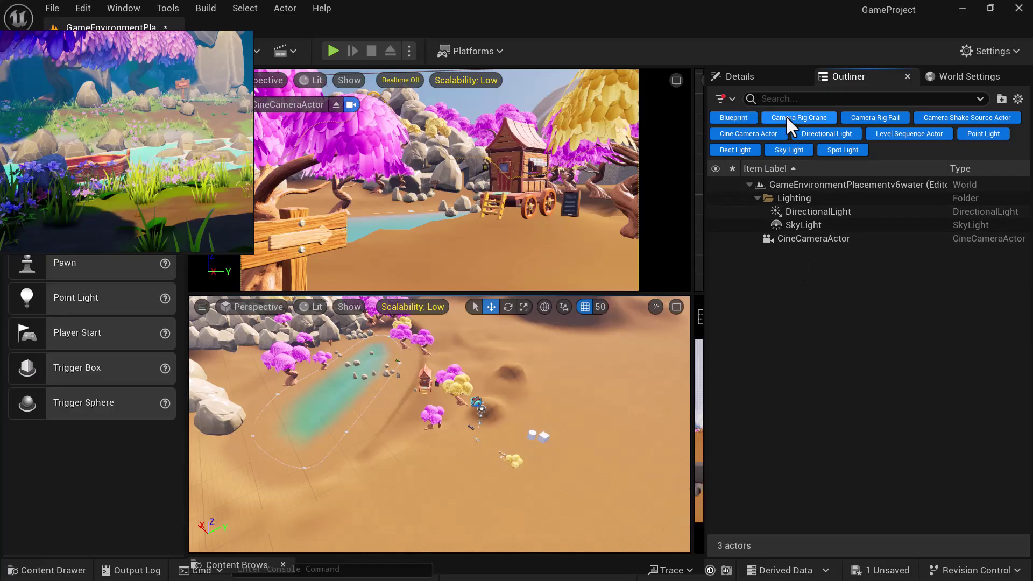
click(721, 99)
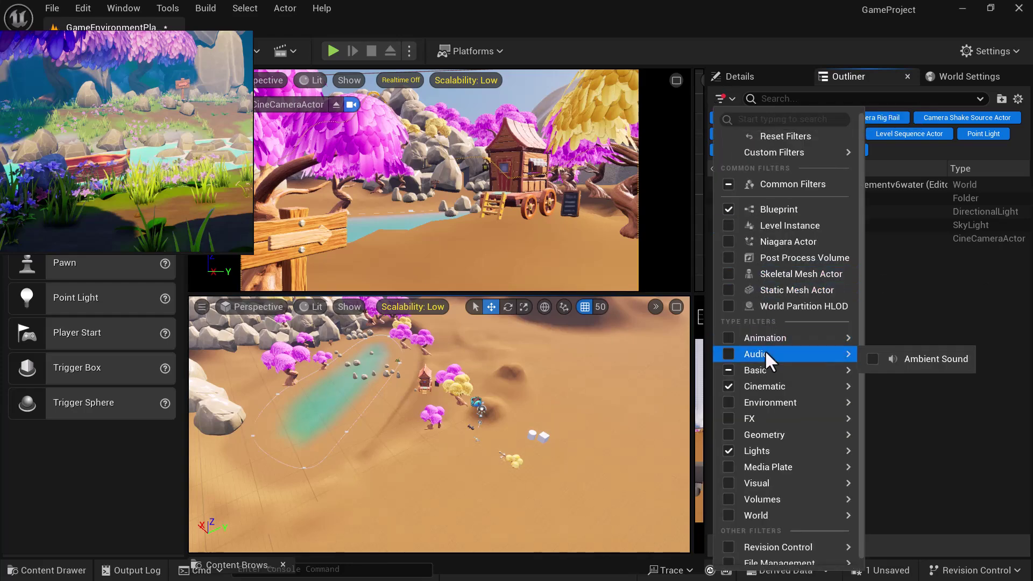
mouse_move(811, 153)
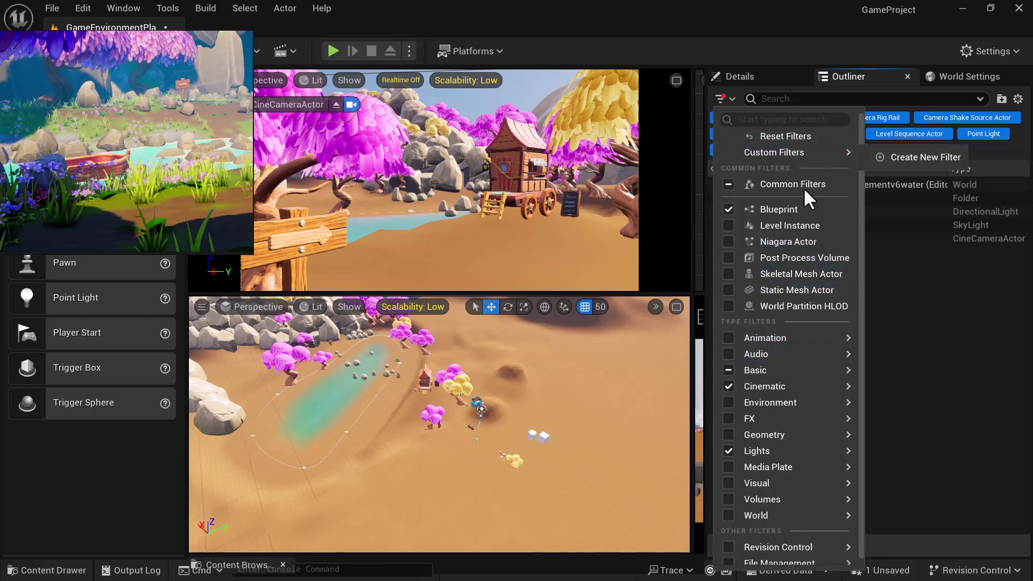
mouse_move(802, 368)
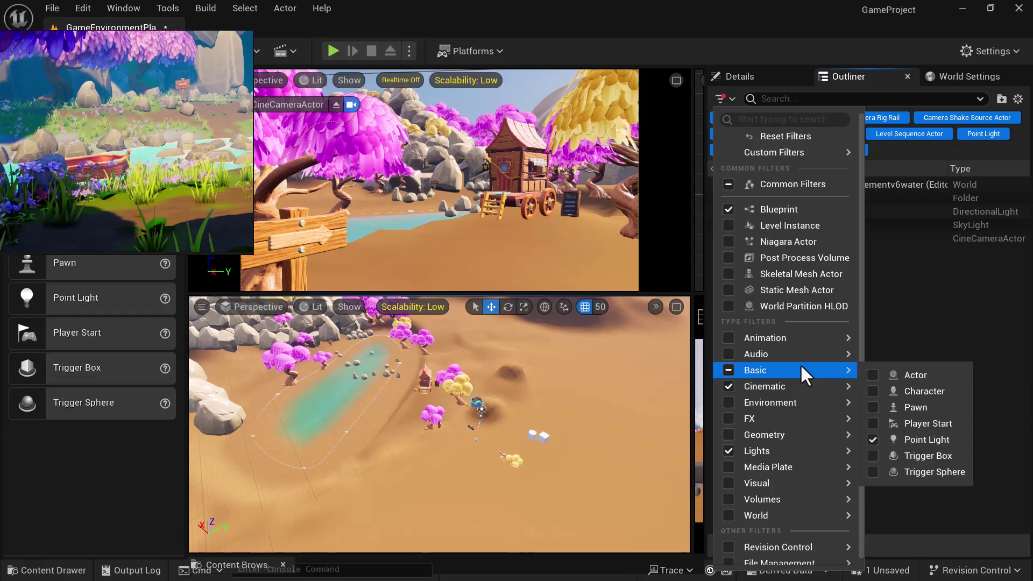
click(775, 434)
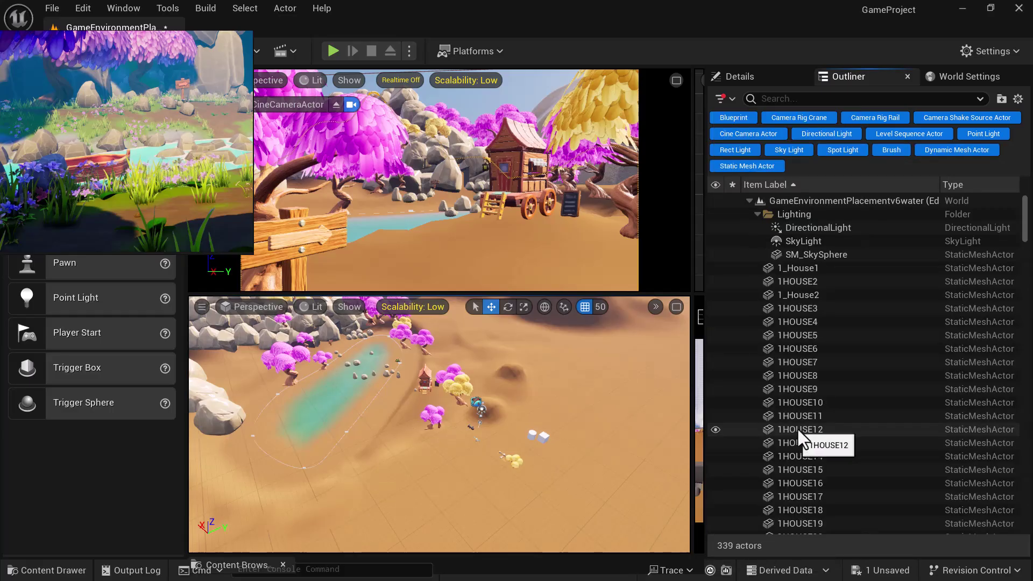
Look through the Outliner's mesh list for the boat, checking the Box and polySurface28 actors in the scene.
scroll(798, 432, down, 12)
scroll(800, 463, down, 15)
scroll(801, 473, down, 15)
scroll(802, 444, down, 15)
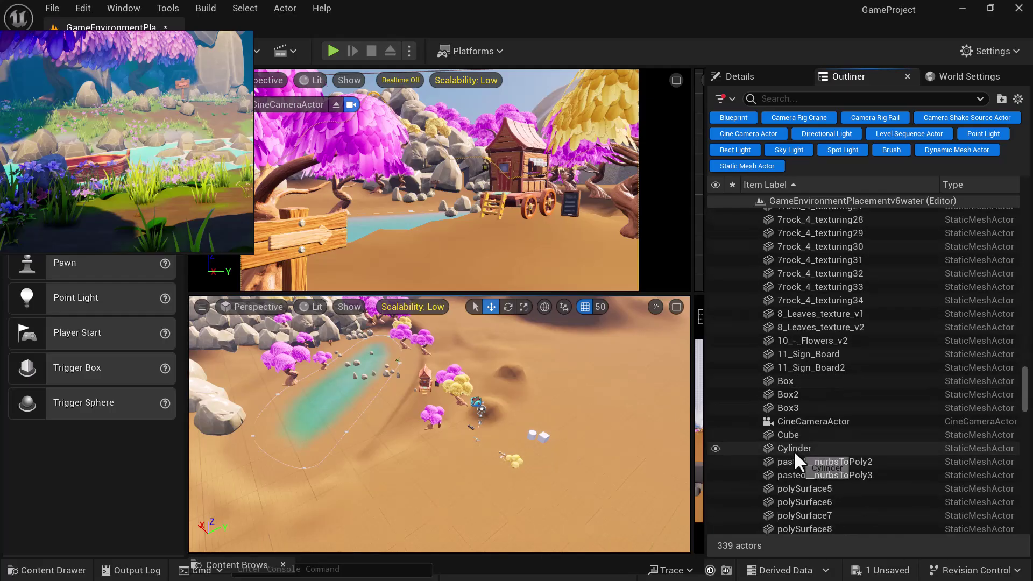
click(788, 383)
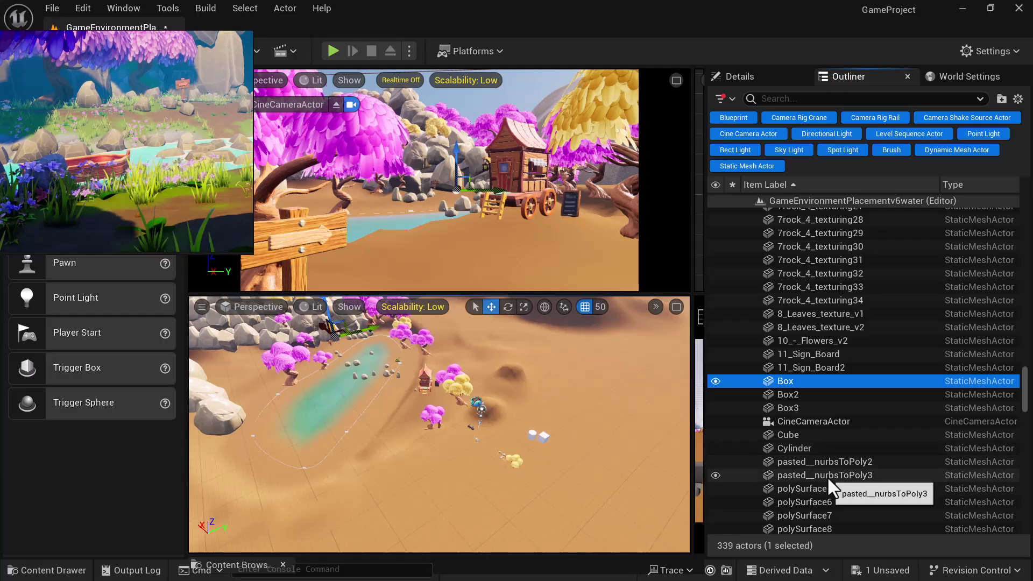
scroll(827, 476, down, 3)
scroll(825, 483, down, 1)
scroll(824, 475, down, 8)
click(809, 475)
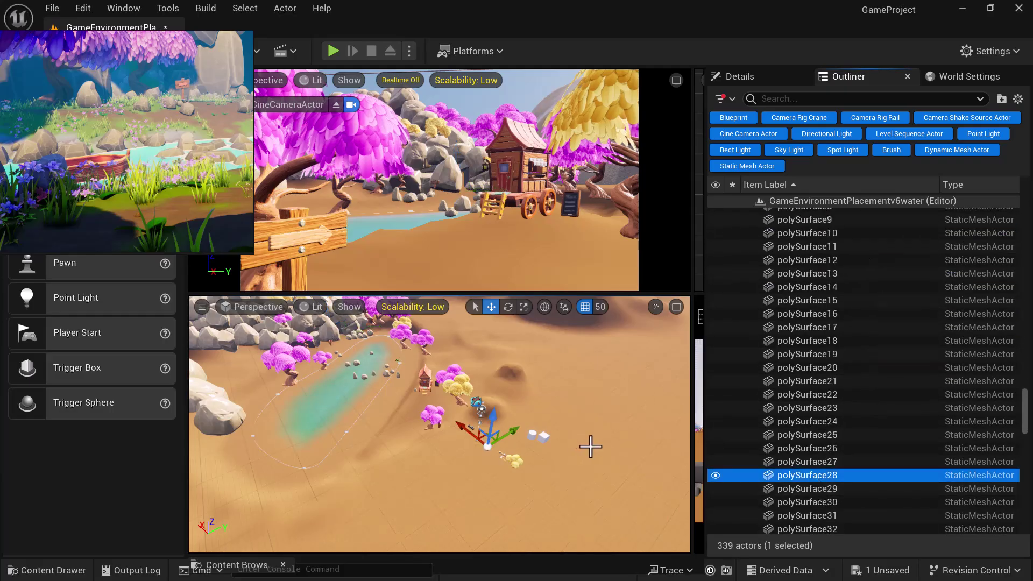
key(f)
scroll(589, 445, up, 3)
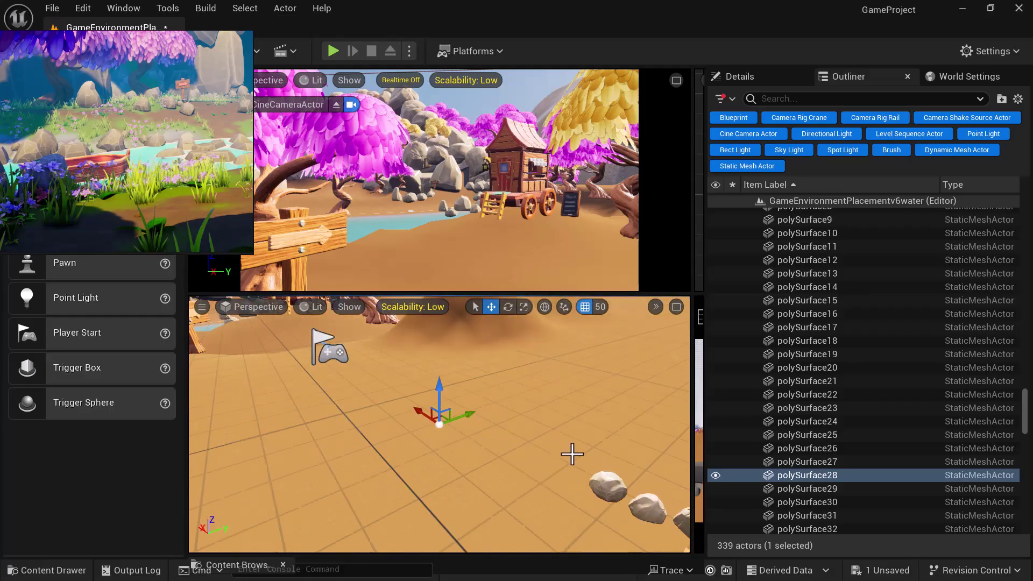
scroll(572, 454, down, 3)
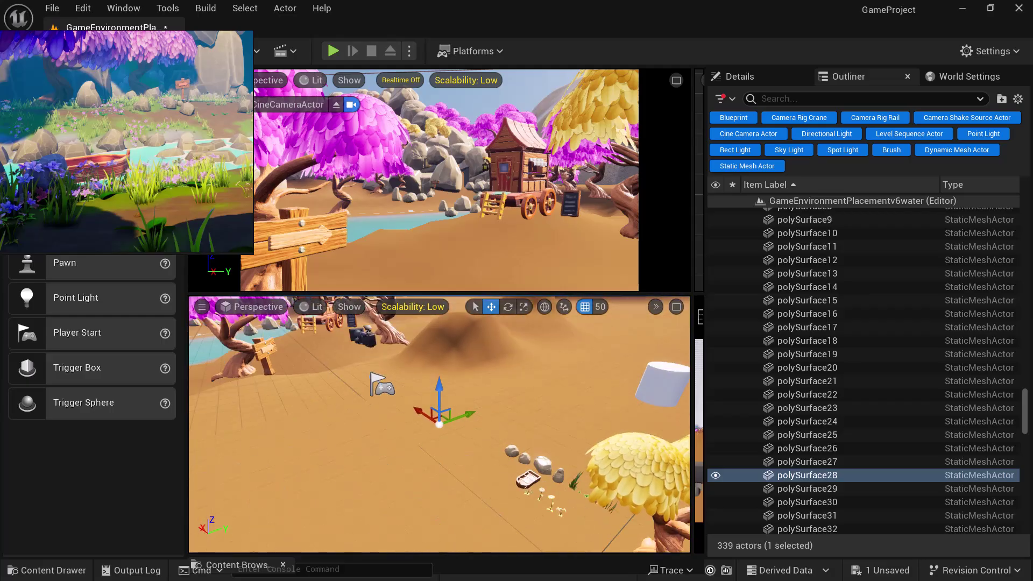
Move the small boat from the spare props beside the yellow tree to the ground in front of the wagon's ladder.
click(525, 478)
drag(503, 467, 341, 390)
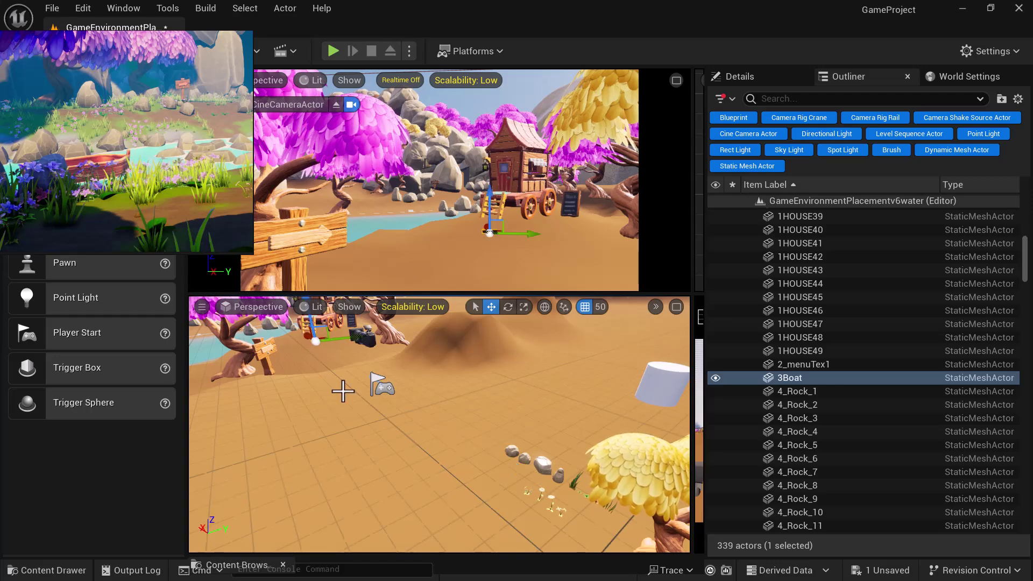
key(f)
scroll(494, 471, down, 3)
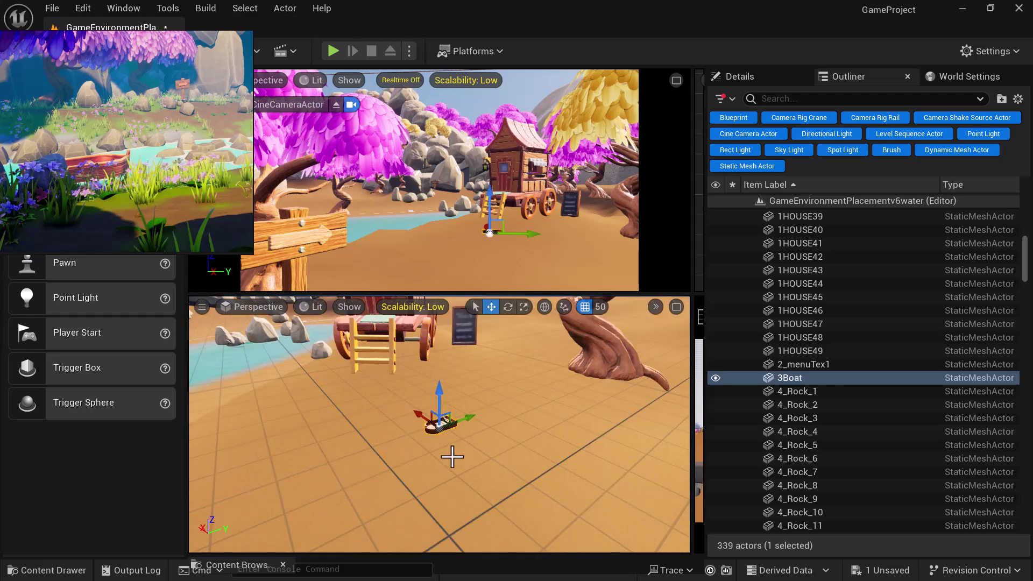
alt+drag(494, 472, 420, 452)
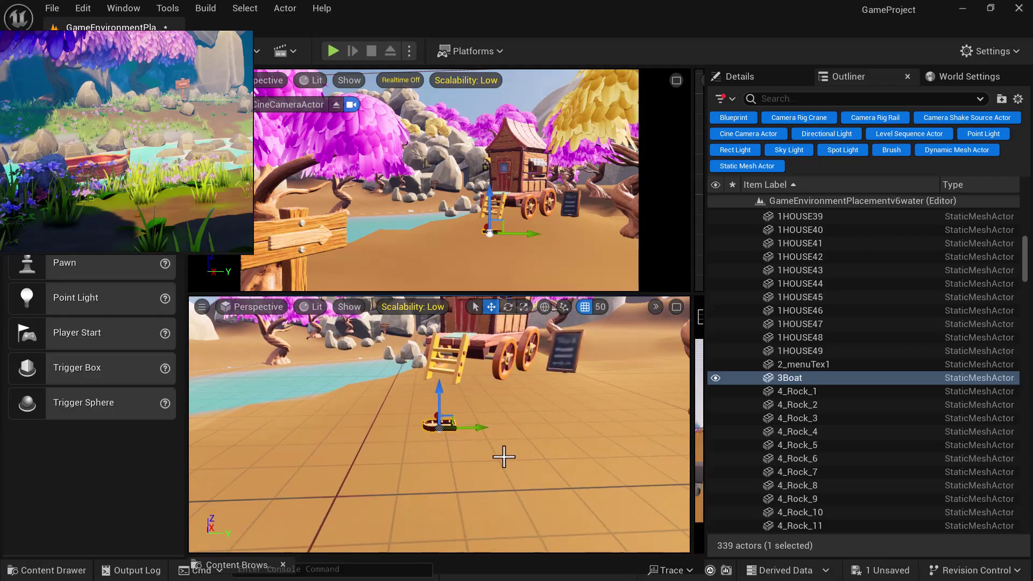
Move the boat away from the wagon to the lake shore, just in front of the shoreline rocks.
drag(477, 428, 324, 428)
scroll(410, 473, down, 5)
alt+drag(411, 472, 538, 463)
drag(387, 436, 244, 439)
Scale the boat up uniformly until it is clearly larger than the nearby shore rocks.
key(f)
scroll(500, 486, down, 6)
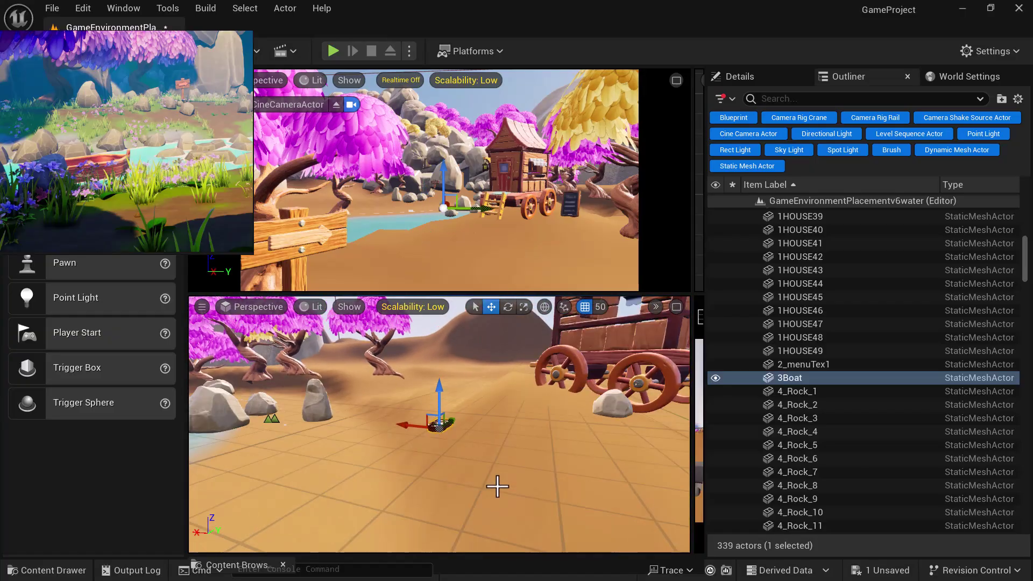
alt+drag(510, 475, 618, 418)
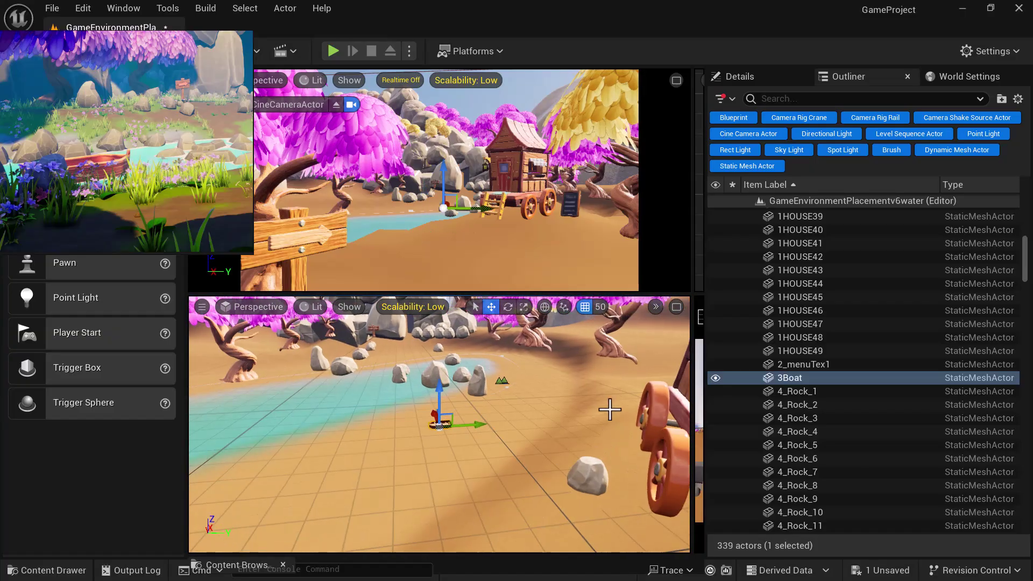
key(r)
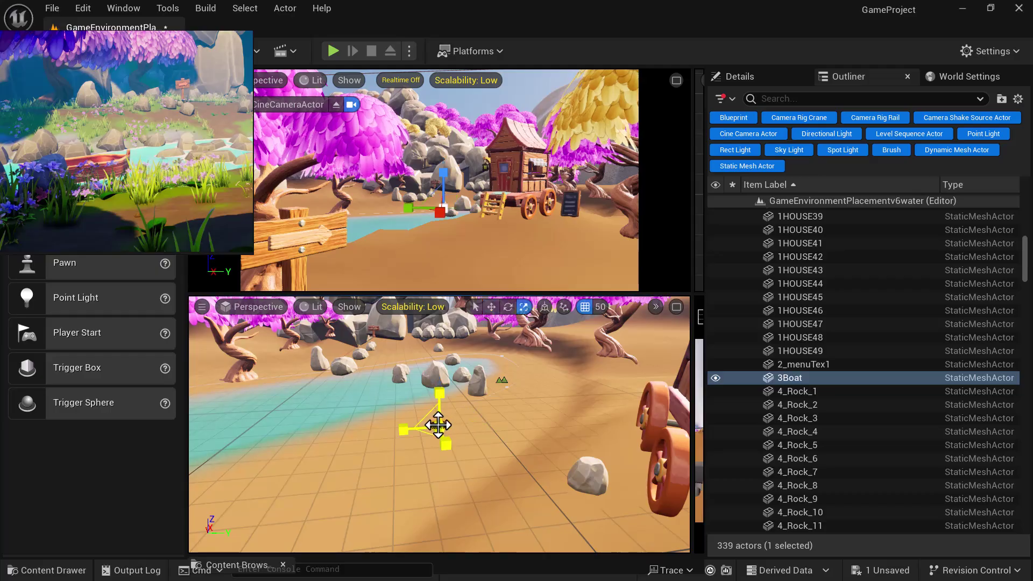
drag(439, 427, 445, 421)
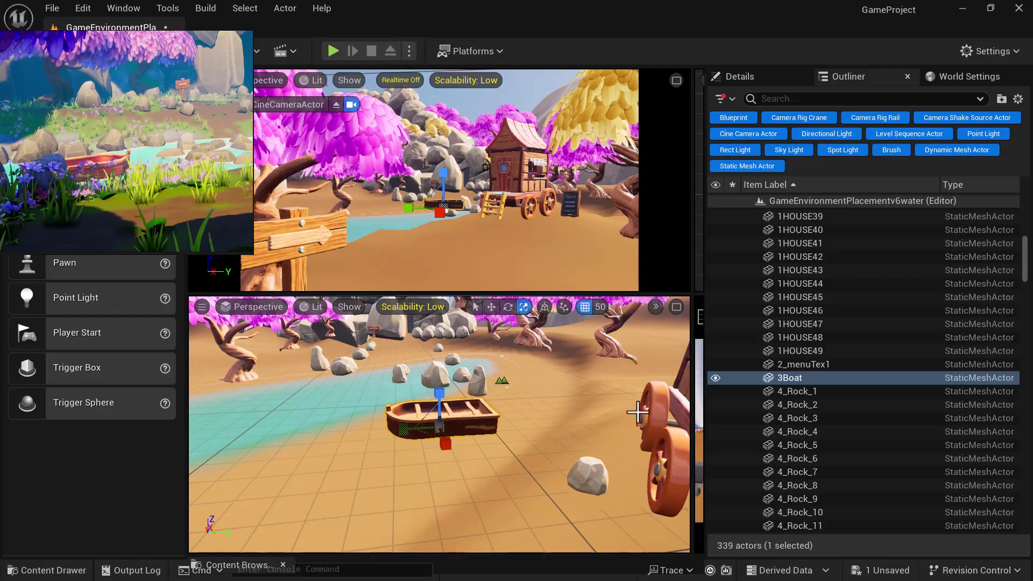
Rotate the boat about its vertical axis so that it sits at an angle to the shoreline.
key(e)
drag(415, 457, 519, 474)
drag(427, 460, 421, 456)
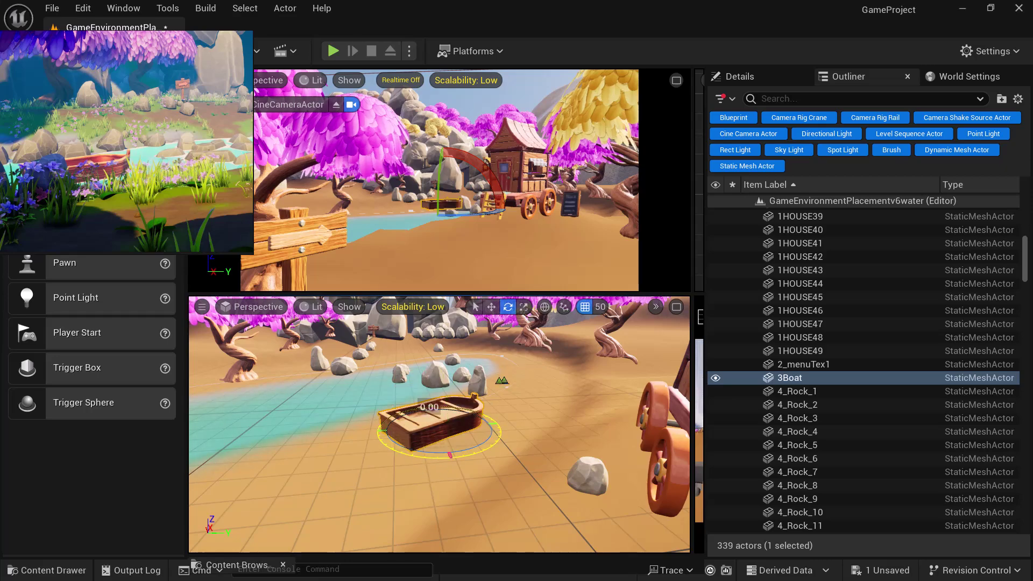
drag(450, 455, 444, 463)
Move the boat horizontally along the lake shore, away from the wagon and the shoreline rocks, to the water's edge.
key(w)
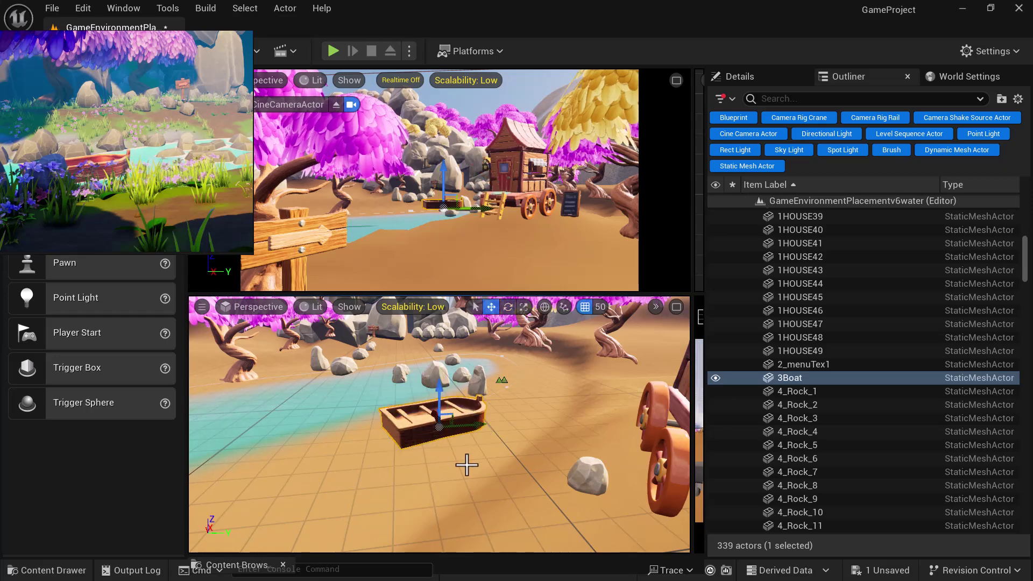
alt+drag(414, 427, 508, 466)
scroll(414, 426, down, 5)
drag(414, 426, 298, 426)
key(f)
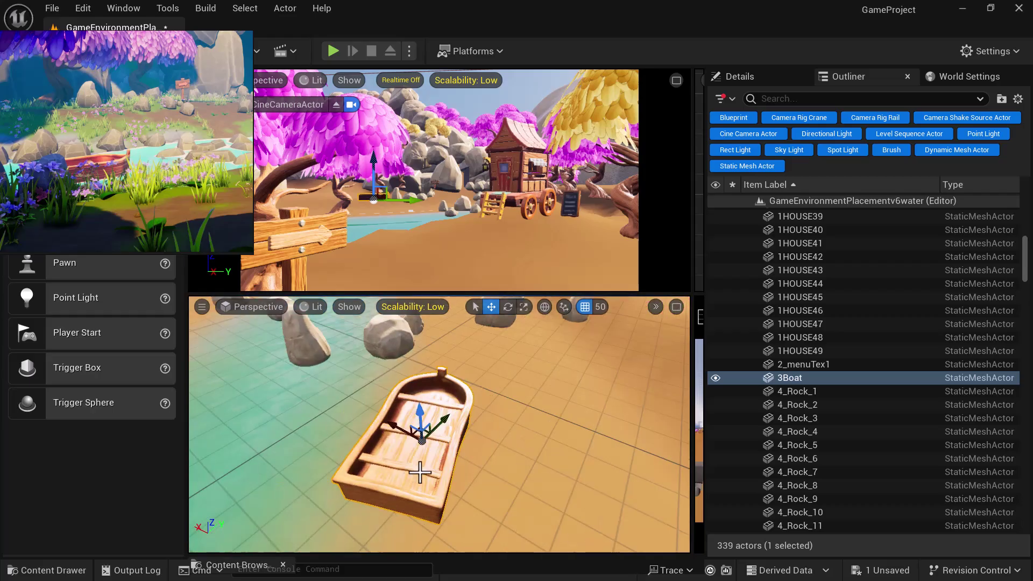
Shift the boat further along the lake and lower it to the water surface near the shore.
alt+drag(415, 473, 395, 401)
scroll(495, 503, down, 6)
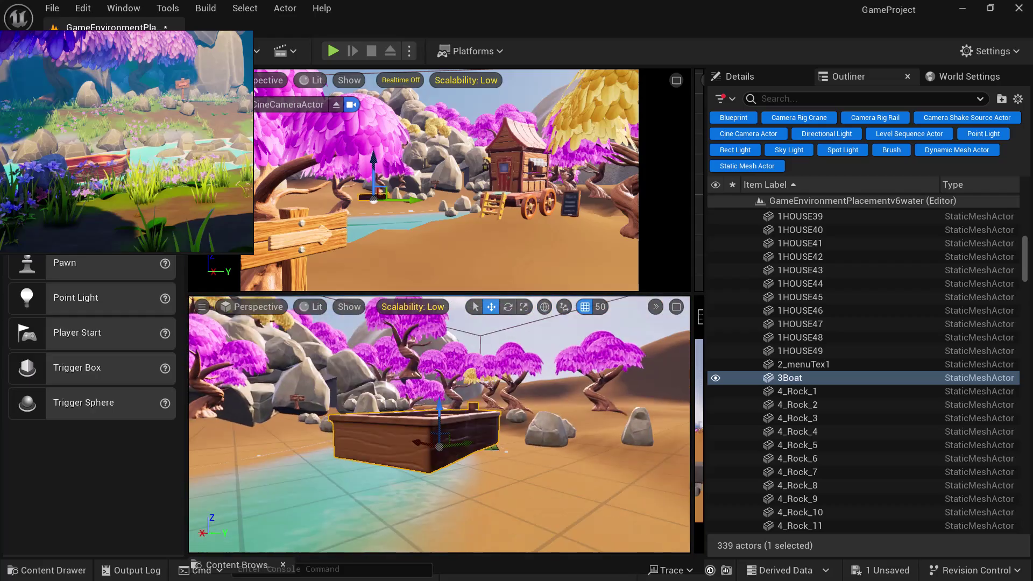
mouse_move(507, 509)
alt+mouse_down()
mouse_move(506, 468)
mouse_move(506, 497)
alt+mouse_up()
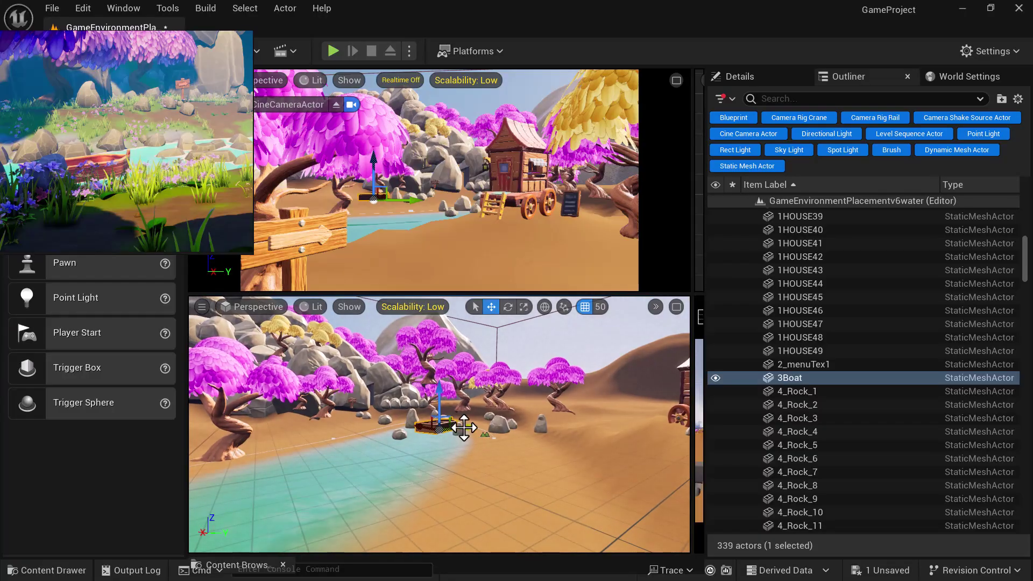
drag(417, 433, 419, 434)
alt+drag(417, 477, 414, 455)
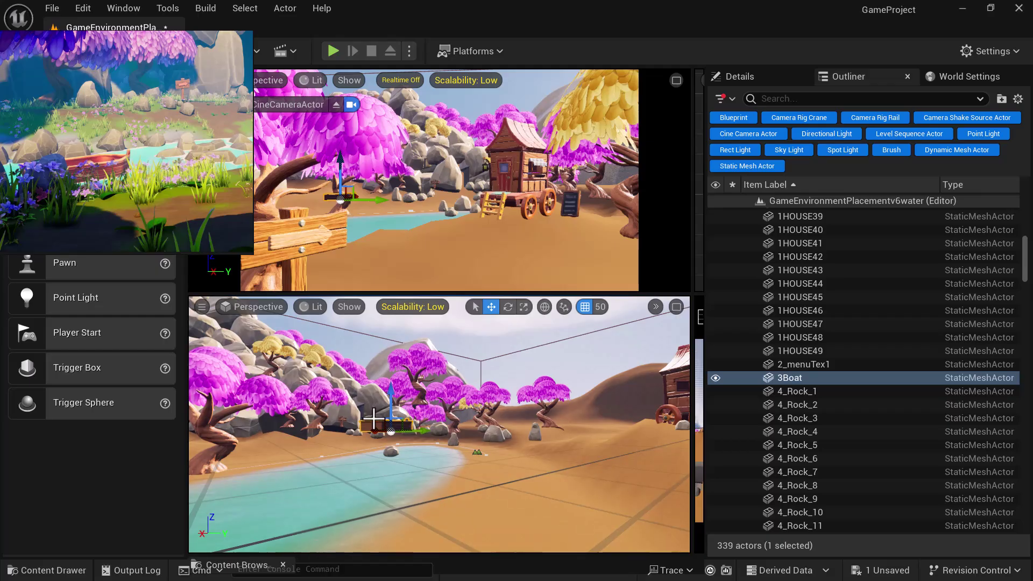
drag(389, 391, 385, 458)
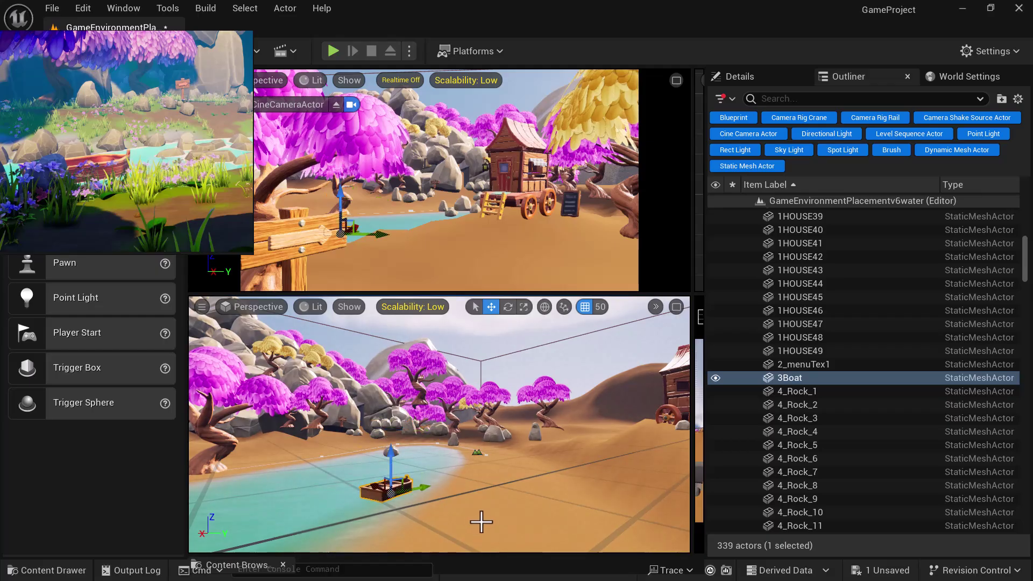
Move the boat horizontally across the shallow water so it shows just beside the foreground signpost in the cine camera view.
key(f)
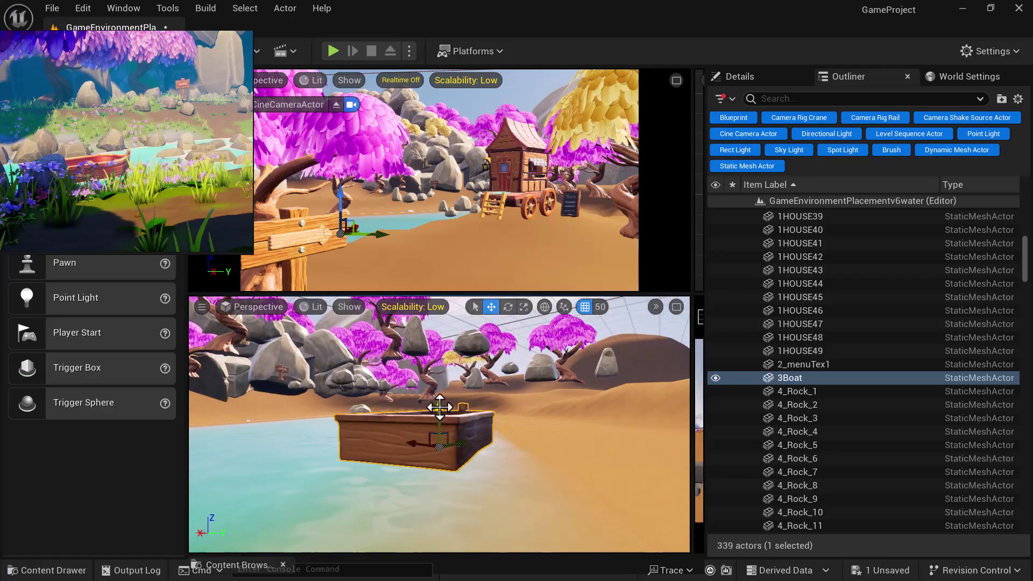
alt+drag(506, 459, 667, 490)
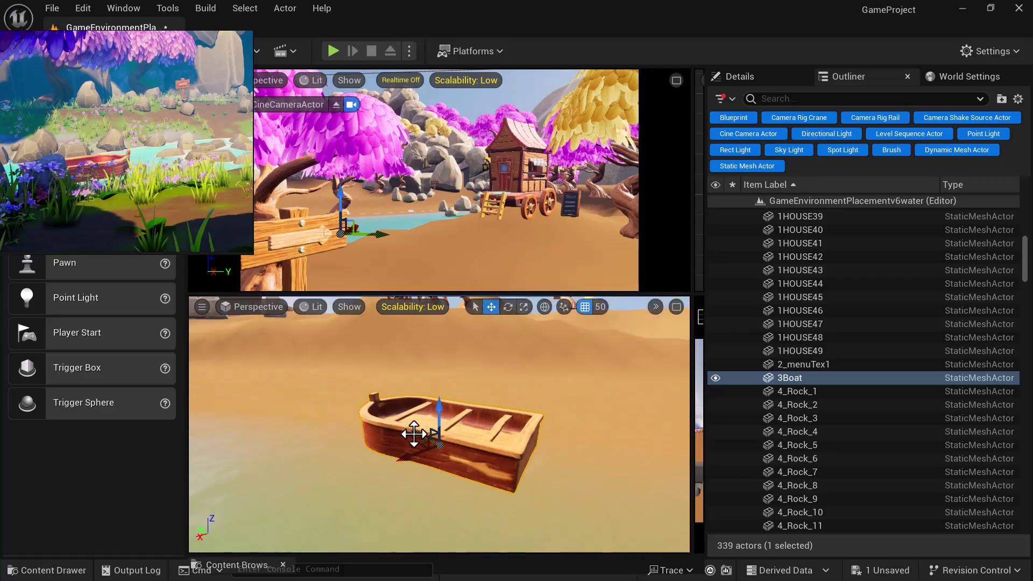
scroll(414, 435, down, 6)
drag(418, 427, 302, 450)
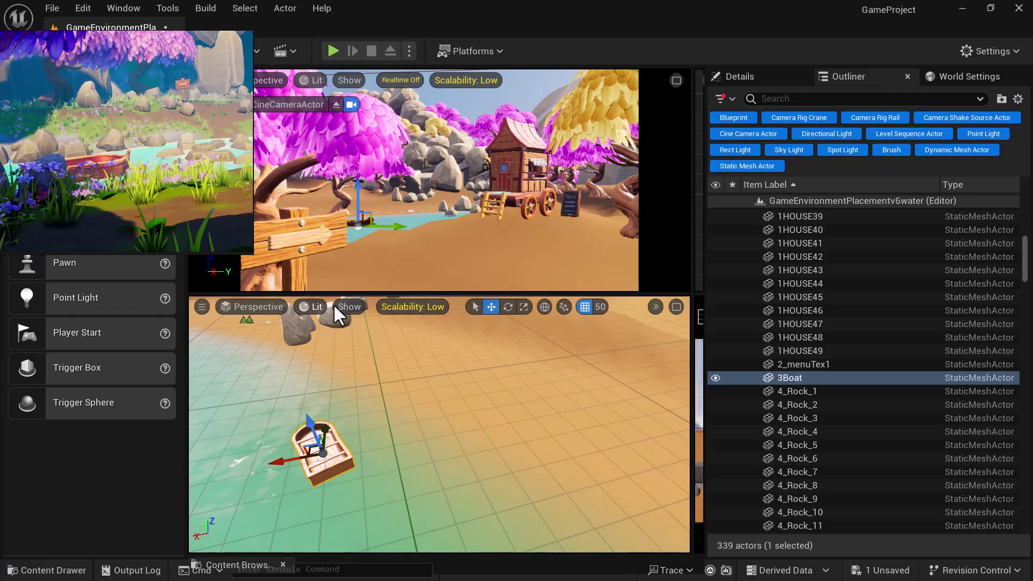
Hide the grid in the perspective viewport.
click(347, 307)
click(430, 294)
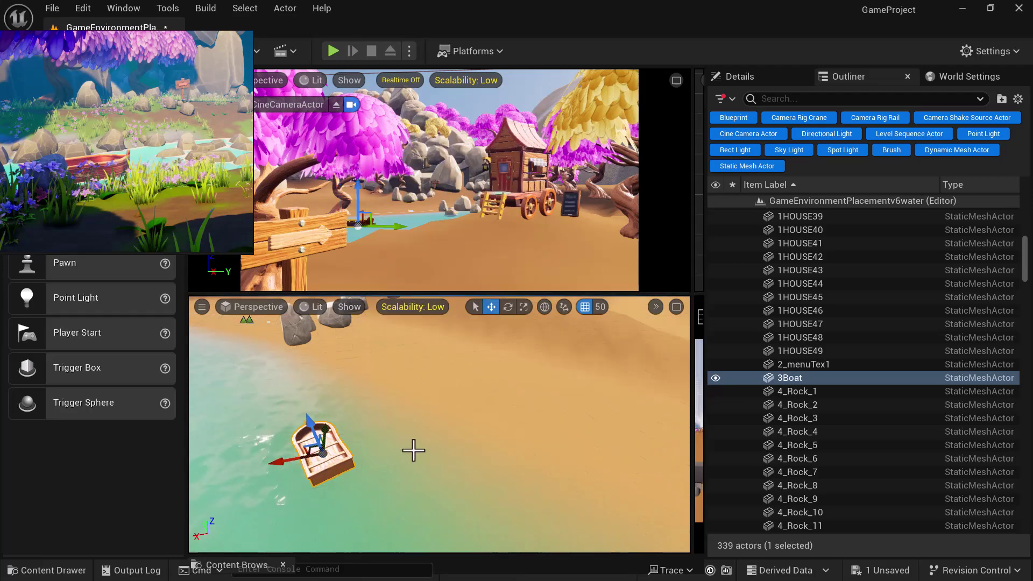
scroll(379, 447, down, 4)
scroll(374, 454, up, 3)
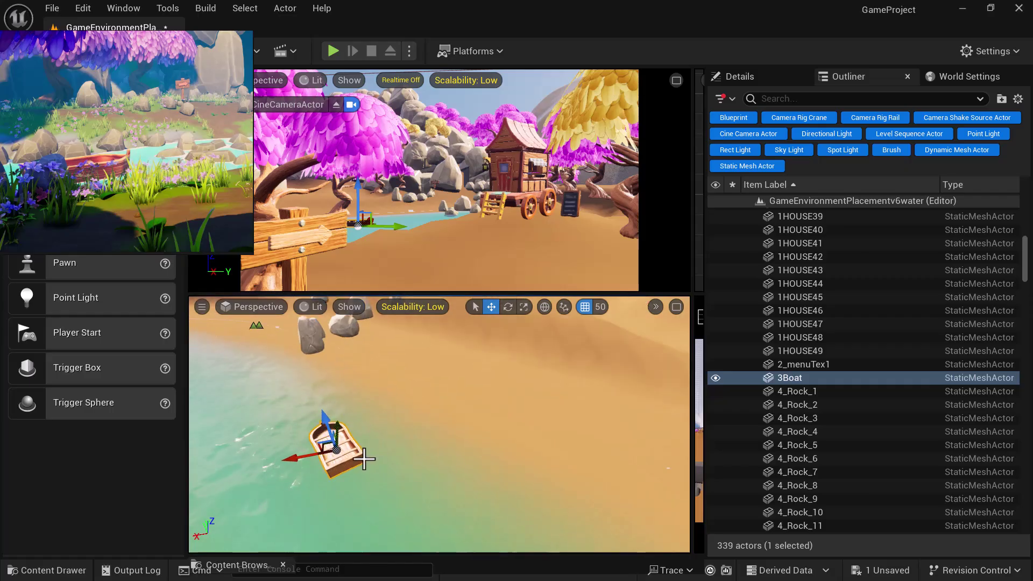
Scale the boat up uniformly to more than twice its size on the water.
key(r)
drag(335, 450, 352, 432)
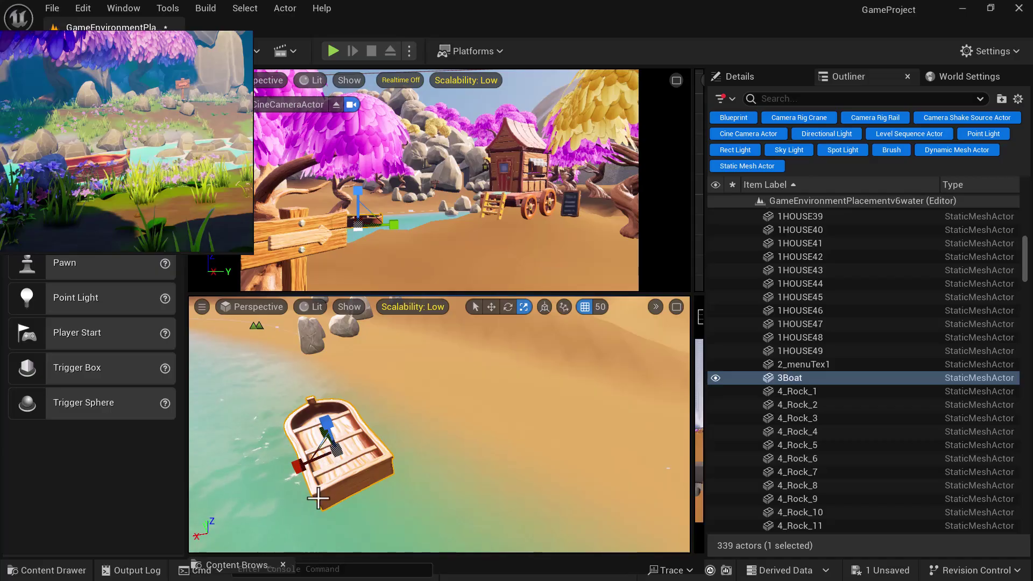
drag(336, 447, 351, 399)
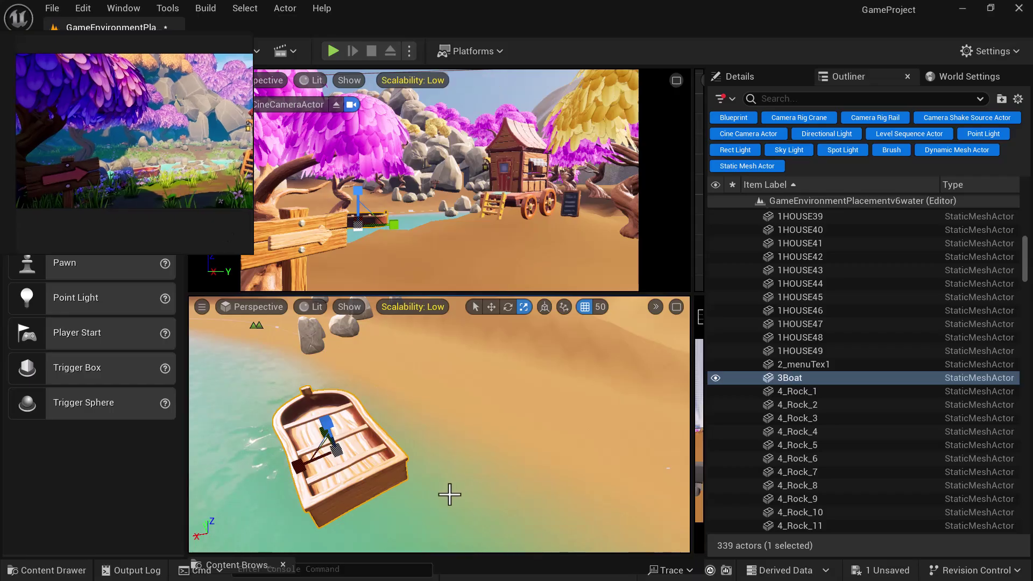
Lower the boat vertically so that the bottom of its hull sits in the water.
mouse_move(461, 503)
right_down()
mouse_move(444, 489)
mouse_move(462, 484)
right_up()
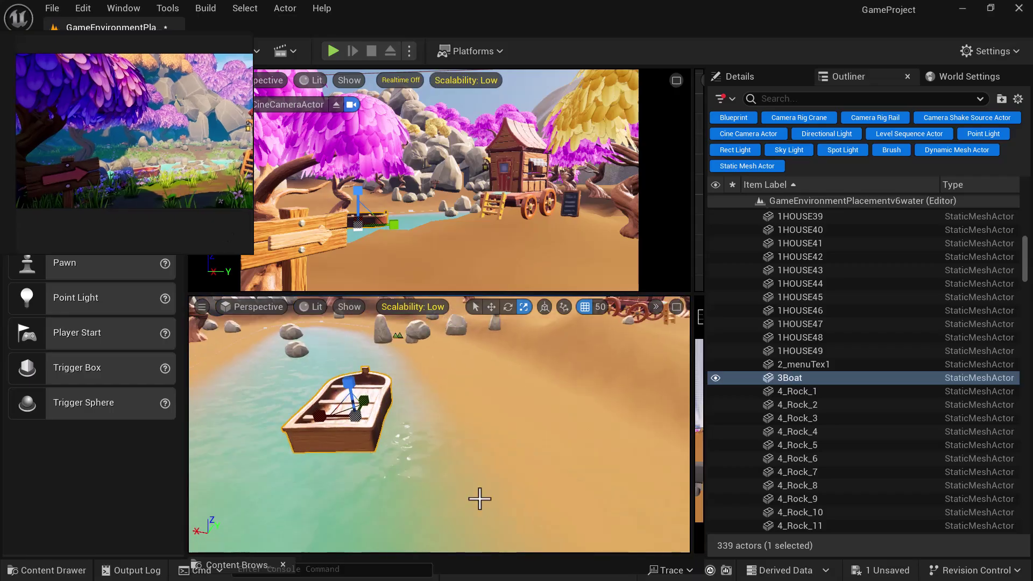
click(384, 472)
right_drag(565, 441, 457, 433)
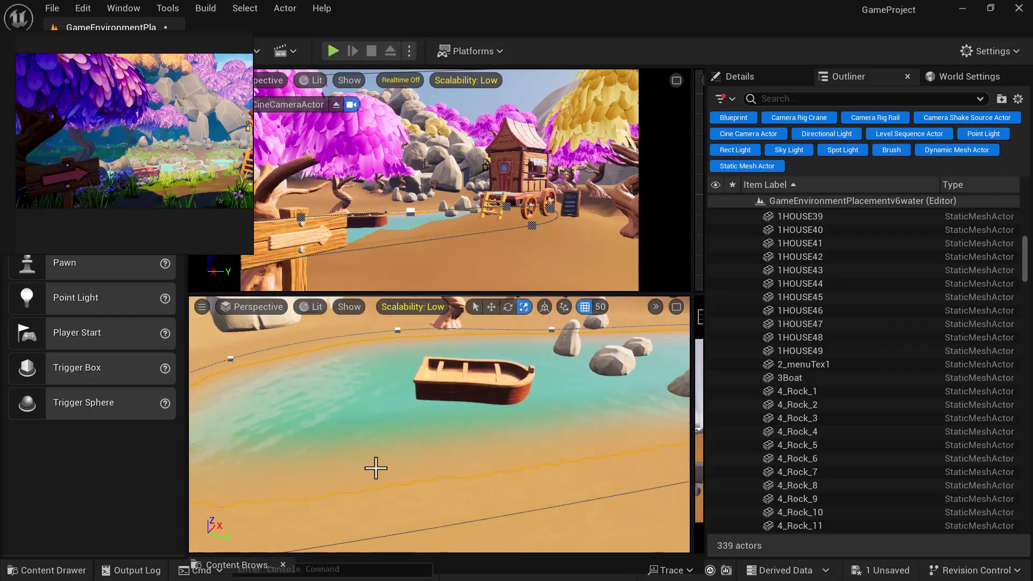
click(505, 393)
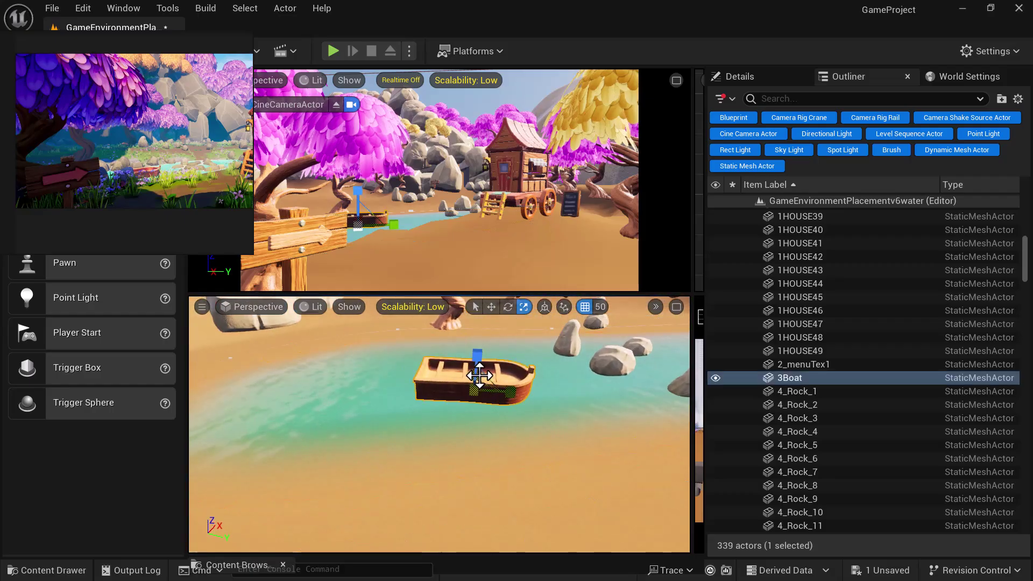
key(w)
drag(472, 350, 468, 323)
key(f)
alt+drag(565, 503, 645, 441)
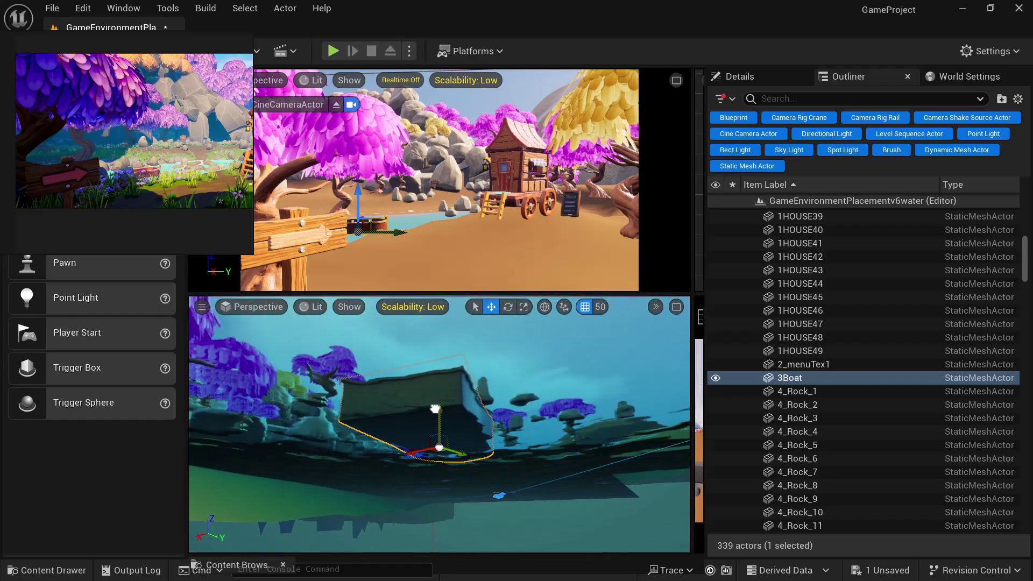
mouse_move(434, 415)
alt+mouse_down()
mouse_move(488, 443)
mouse_move(437, 427)
mouse_move(436, 406)
alt+mouse_up()
right_drag(436, 404, 437, 391)
alt+drag(672, 434, 605, 445)
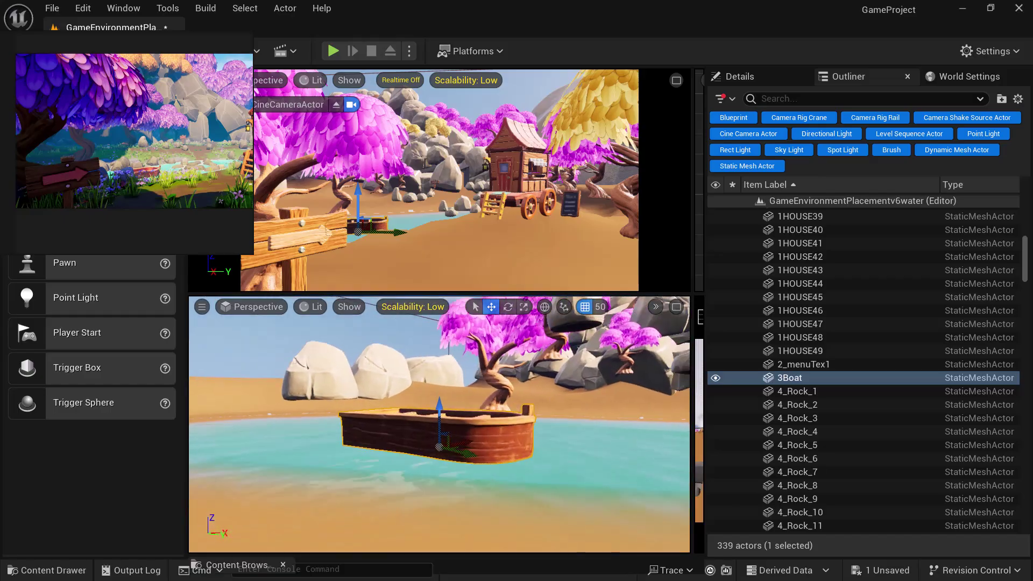
mouse_move(439, 411)
mouse_down()
mouse_move(443, 425)
mouse_move(441, 408)
mouse_up()
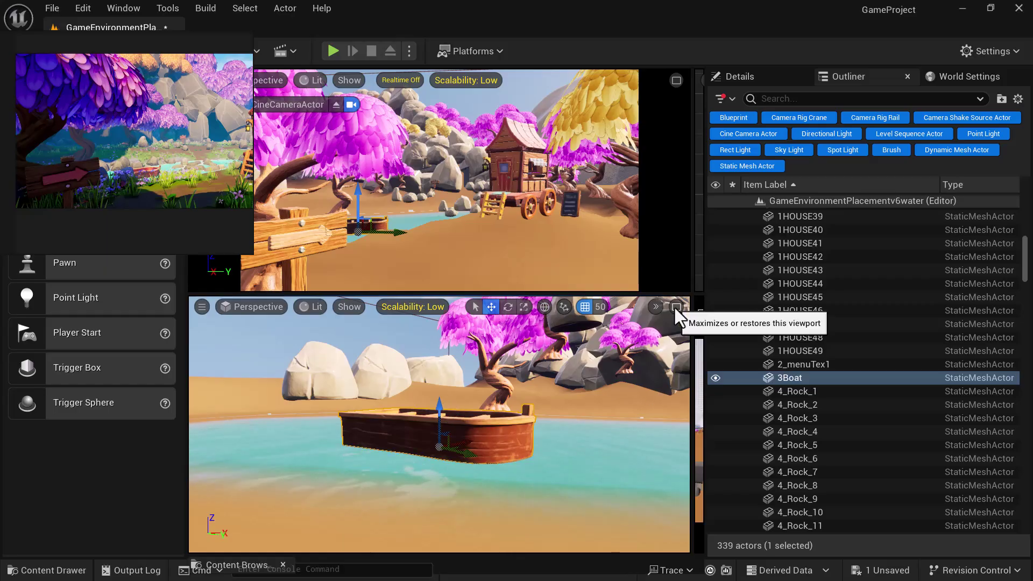
Set the position snap size to 5 and lower the boat in fine increments until its hull dips slightly below the water surface.
click(676, 307)
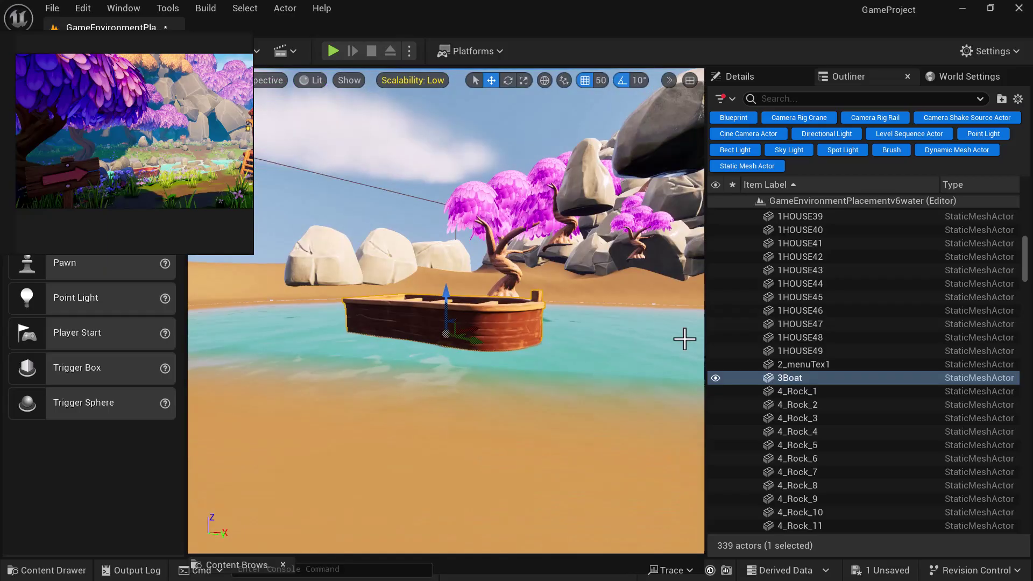
click(599, 82)
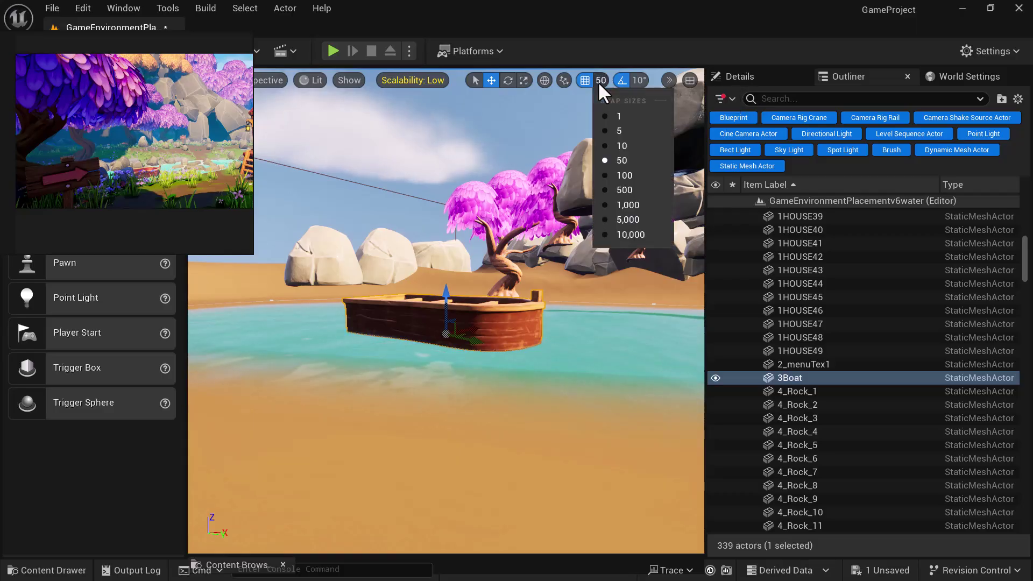
click(615, 131)
drag(446, 293, 447, 297)
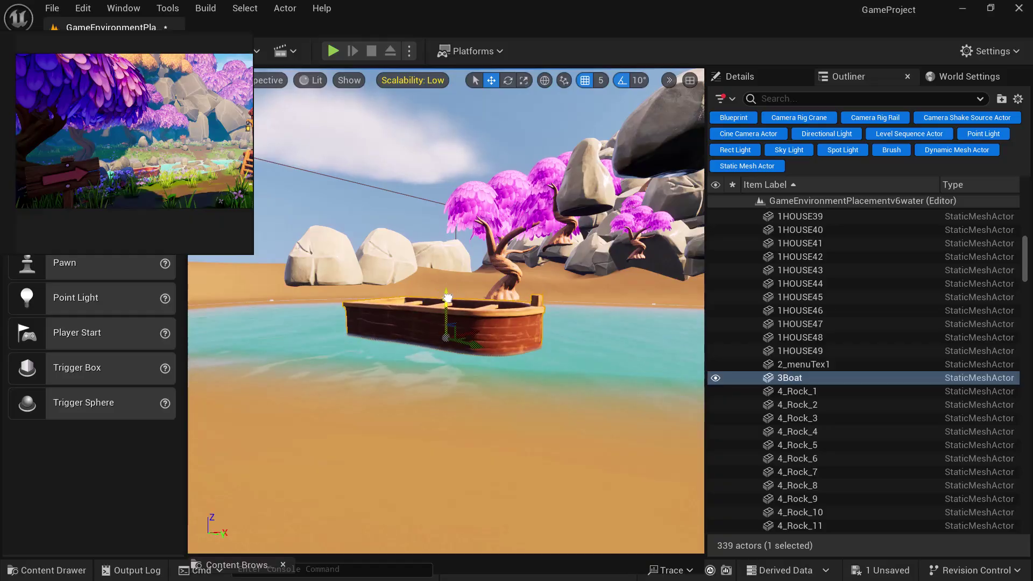
alt+drag(428, 375, 581, 378)
drag(447, 293, 440, 300)
mouse_move(440, 300)
alt+mouse_down()
mouse_move(468, 371)
mouse_move(439, 309)
alt+mouse_up()
alt+drag(593, 339, 528, 367)
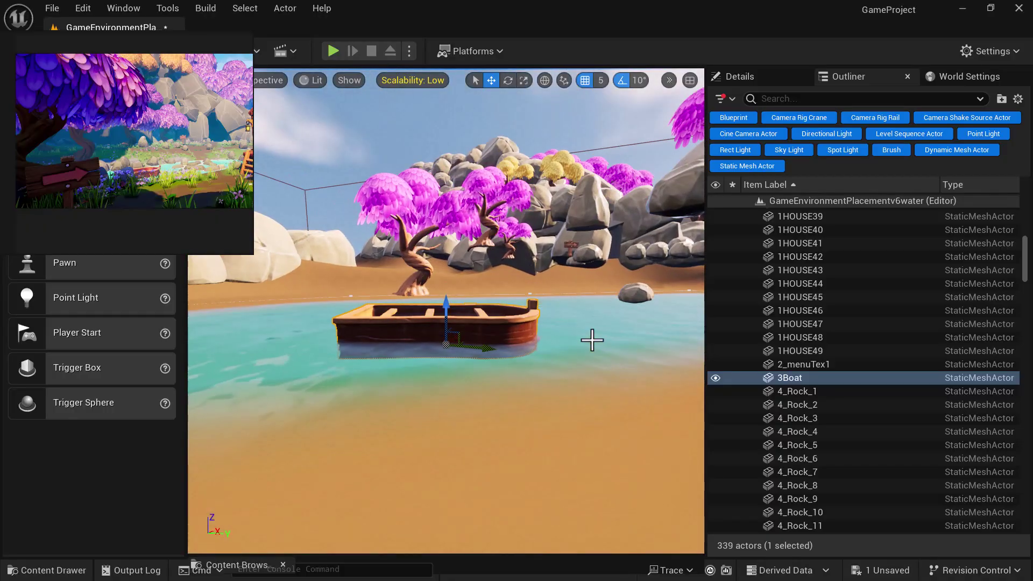
click(689, 80)
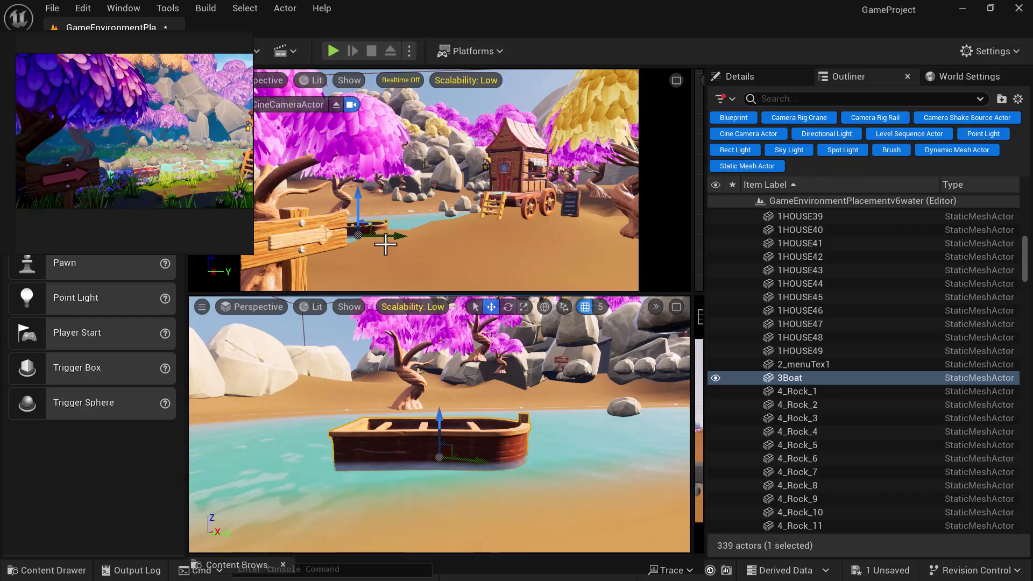
Rotate the boat about its vertical axis so its bow points more toward the far shore, matching the boat in the reference image.
middle_drag(155, 191, 133, 193)
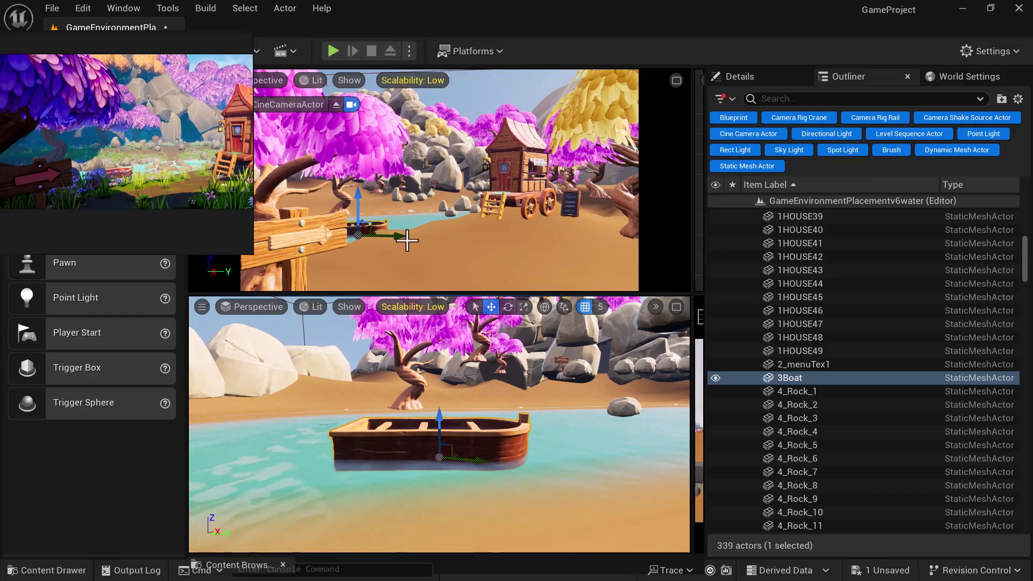
drag(450, 450, 449, 451)
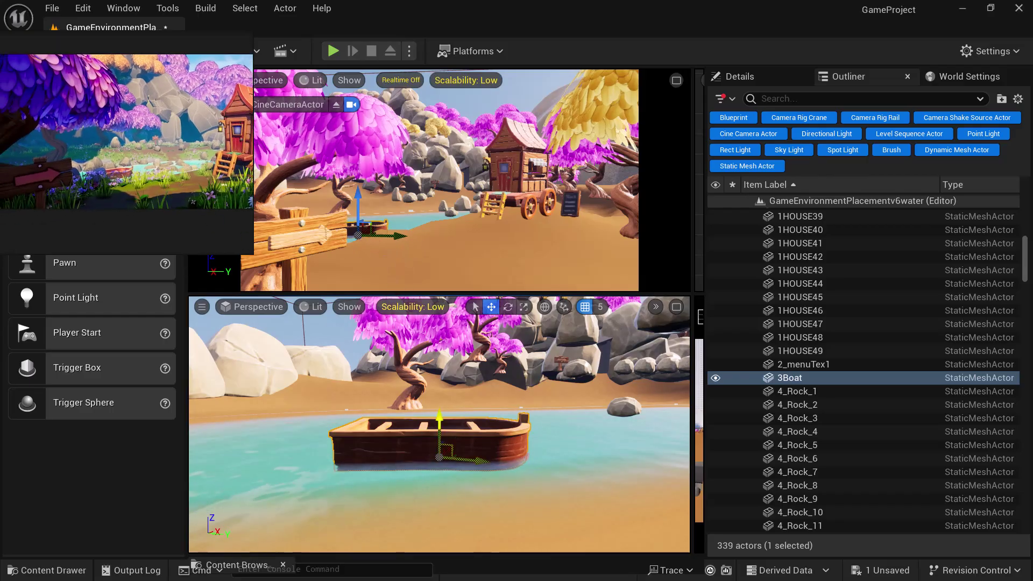
key(e)
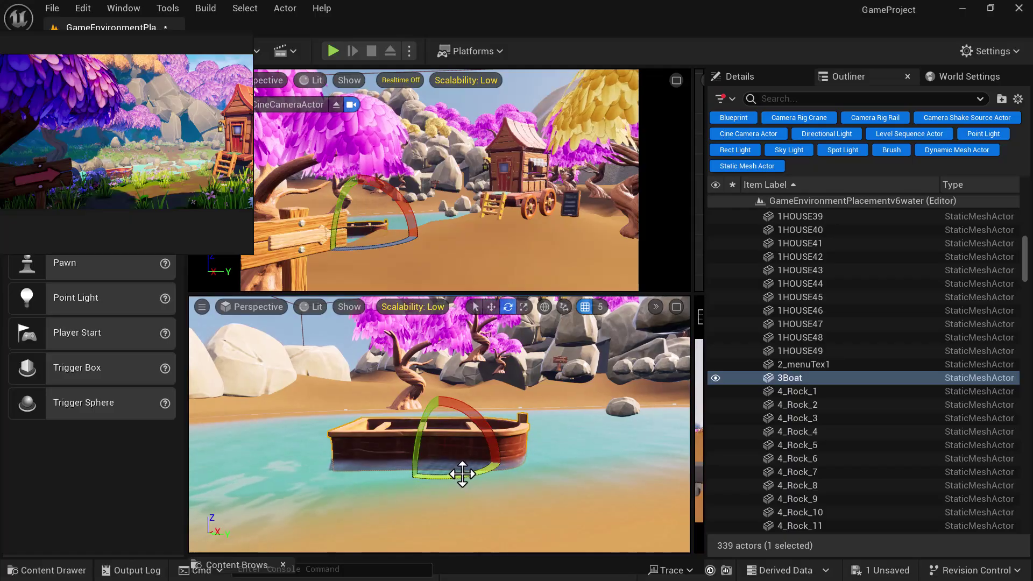
mouse_move(452, 477)
mouse_down()
mouse_move(433, 477)
mouse_move(452, 474)
mouse_up()
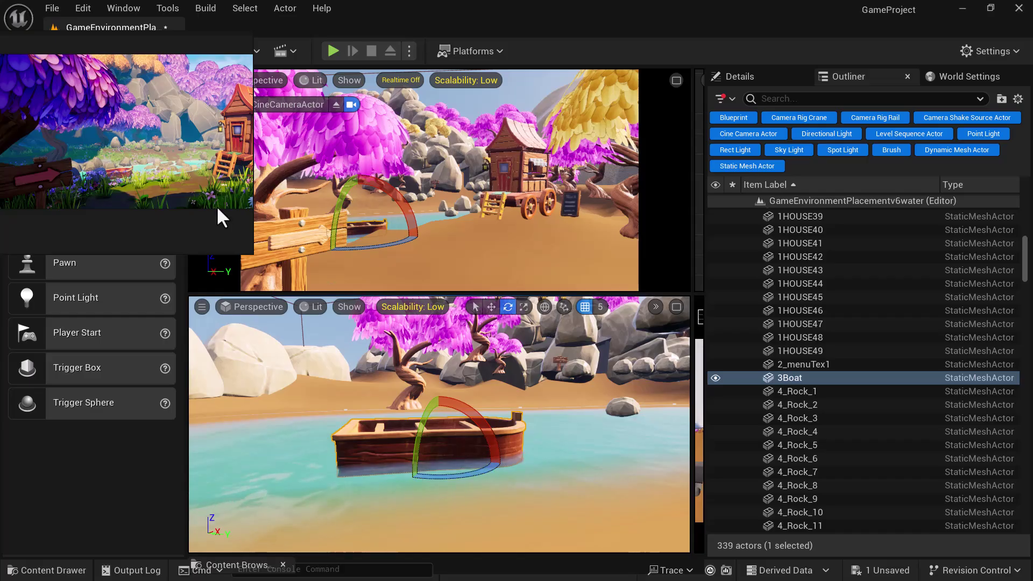
scroll(210, 203, up, 2)
middle_drag(134, 172, 192, 185)
scroll(192, 185, up, 1)
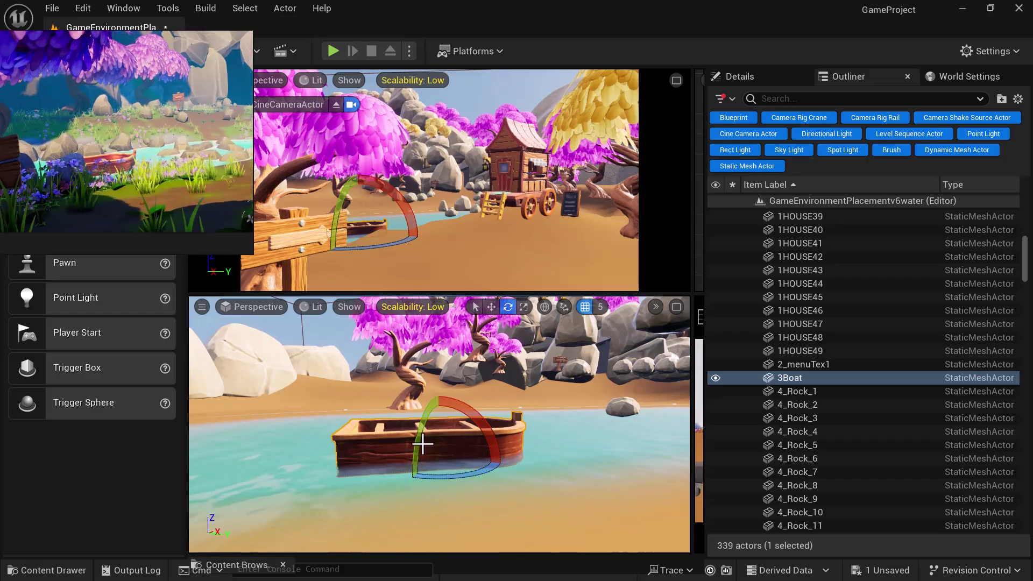
mouse_move(455, 478)
mouse_down()
mouse_move(461, 484)
mouse_move(449, 481)
mouse_up()
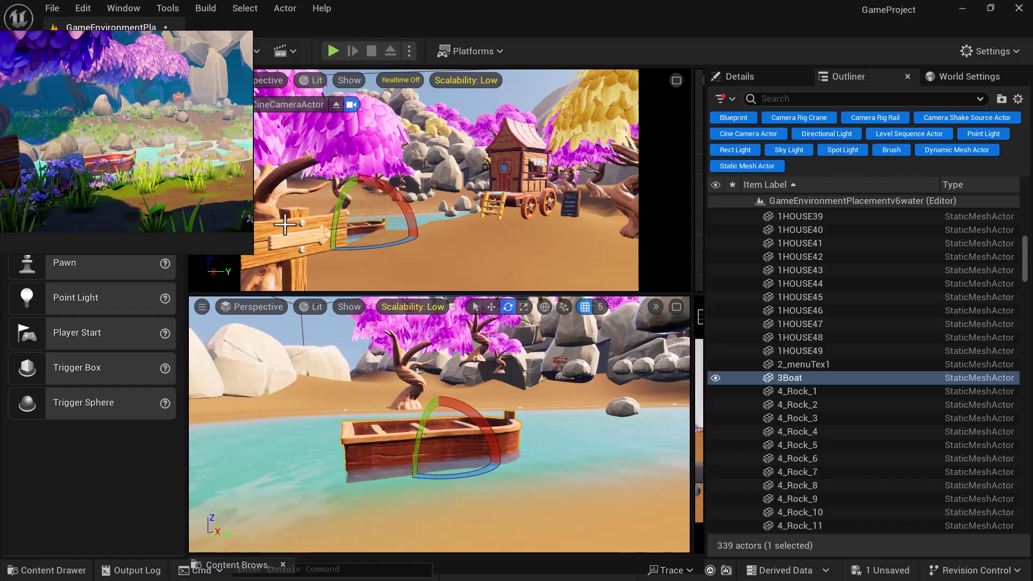
Select the five small rocks at the lake beyond the boat and lower them together toward the water surface.
scroll(532, 422, down, 4)
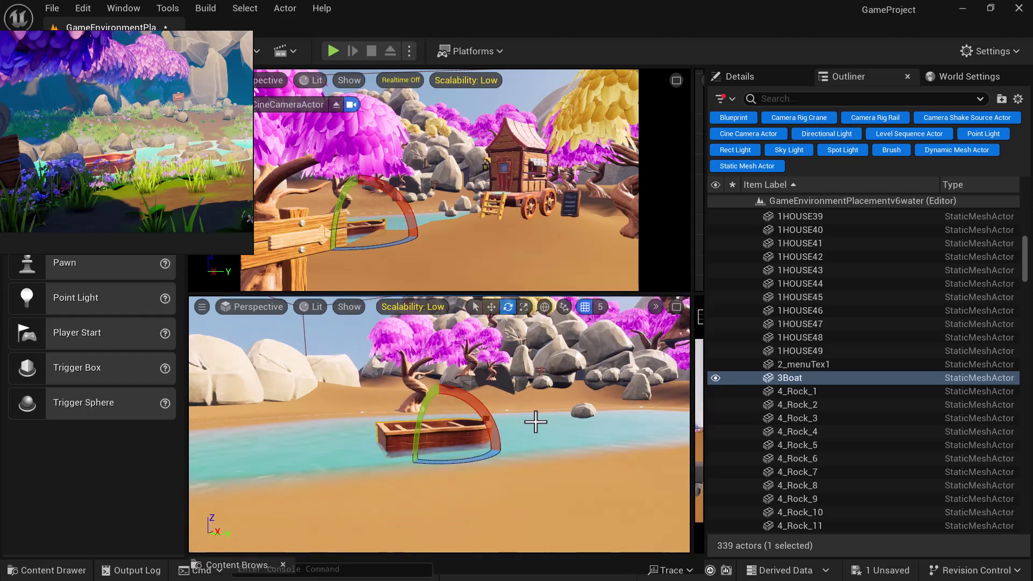
alt+drag(542, 410, 575, 432)
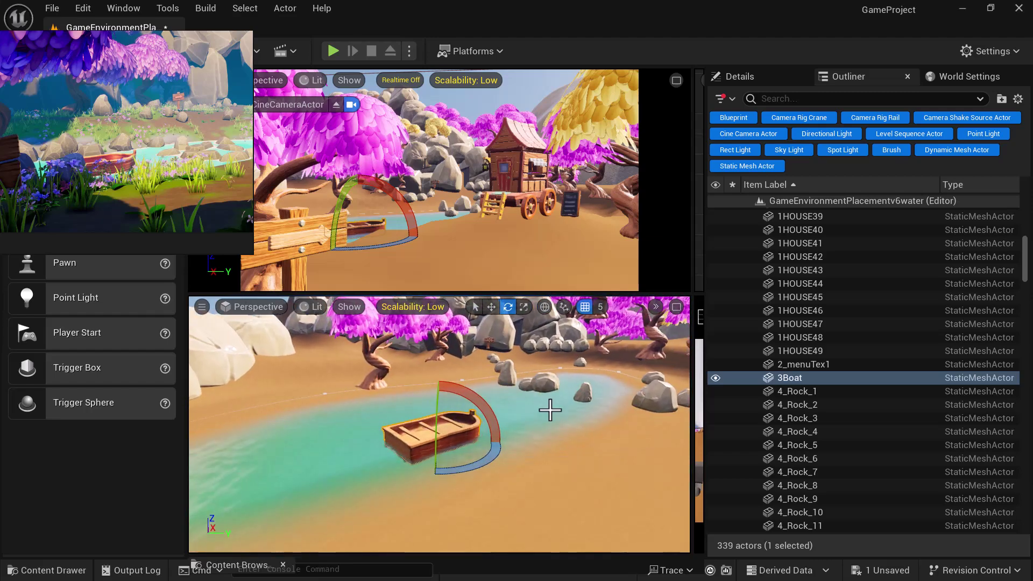
key(w)
click(540, 382)
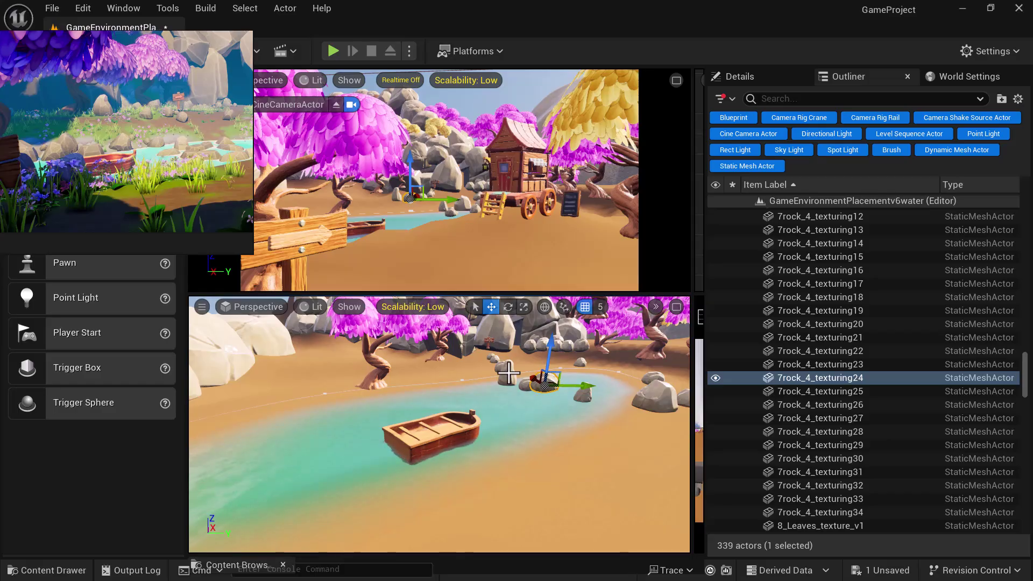
click(508, 373)
alt+drag(592, 439, 577, 400)
ctrl+click(542, 408)
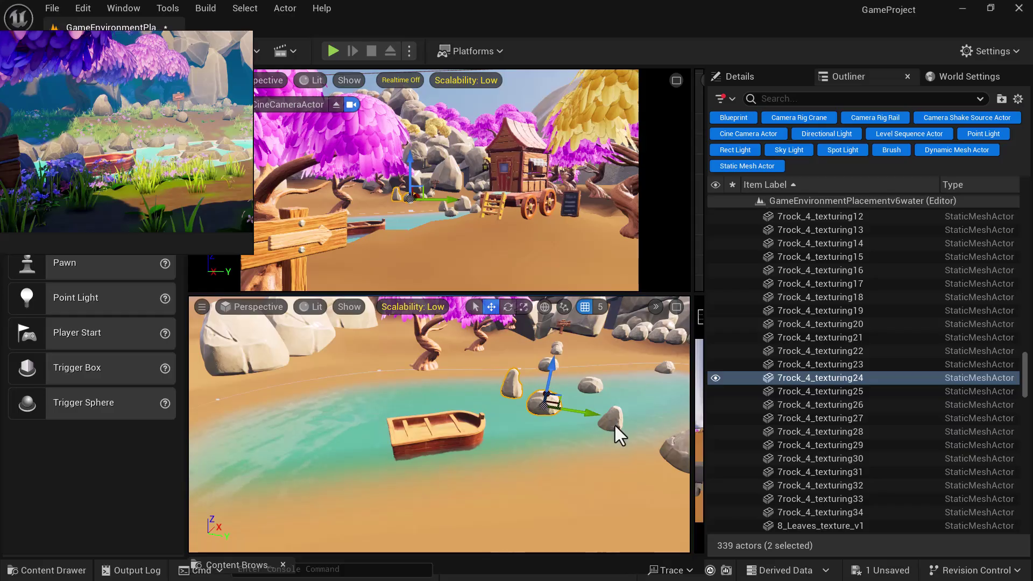
ctrl+click(613, 424)
ctrl+click(589, 383)
ctrl+click(553, 367)
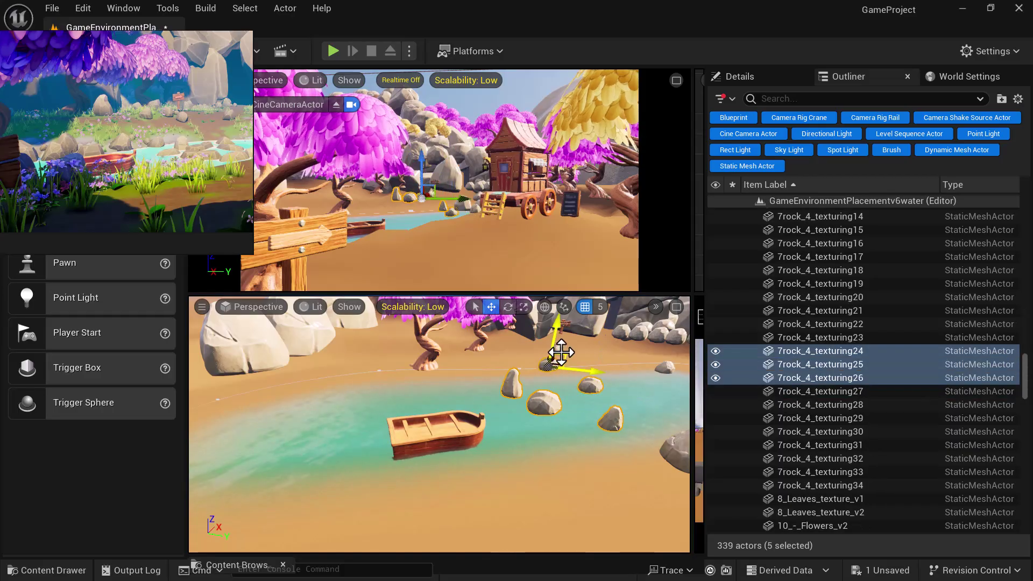
drag(555, 333, 551, 354)
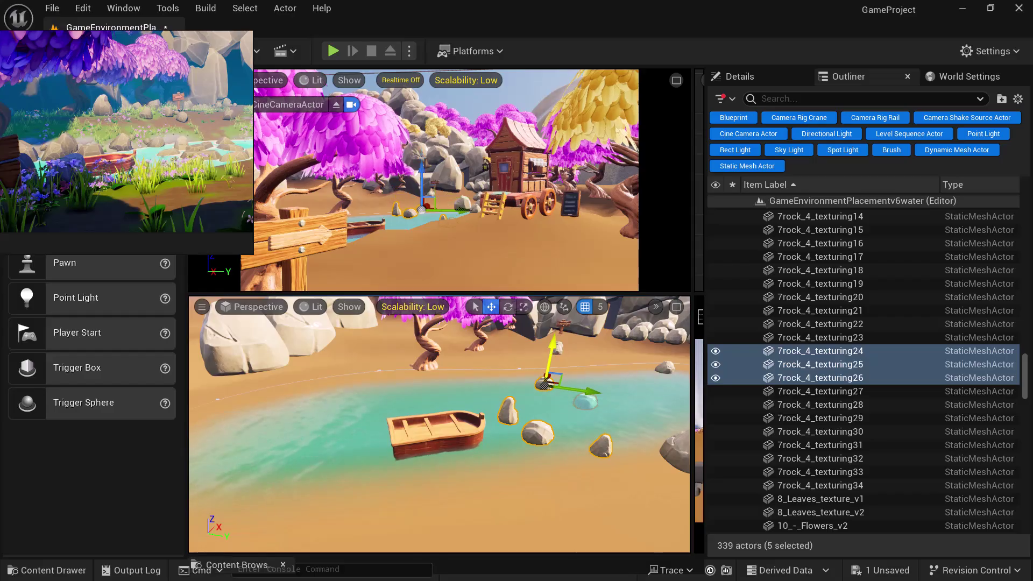
drag(553, 351, 550, 359)
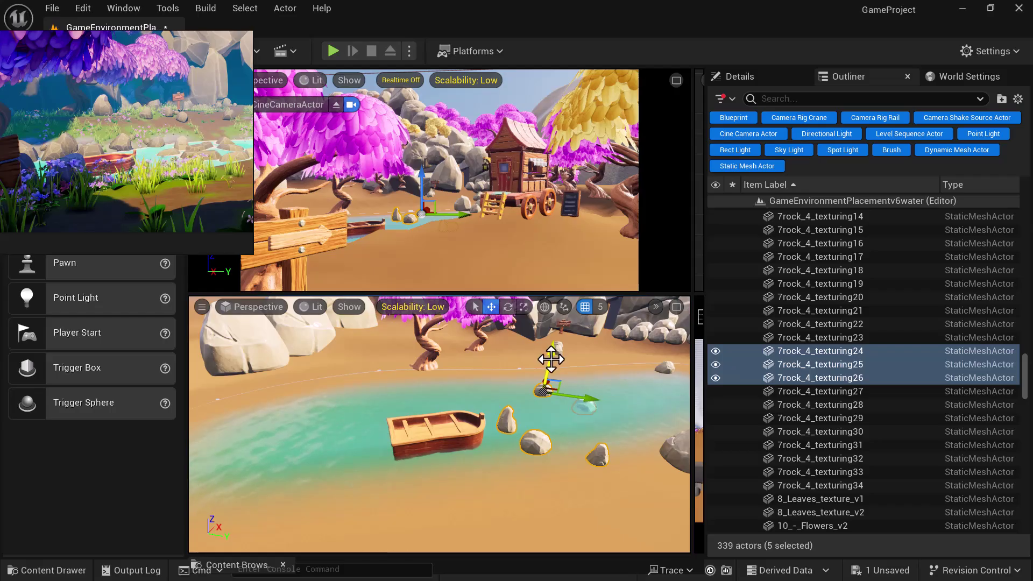
key(Escape)
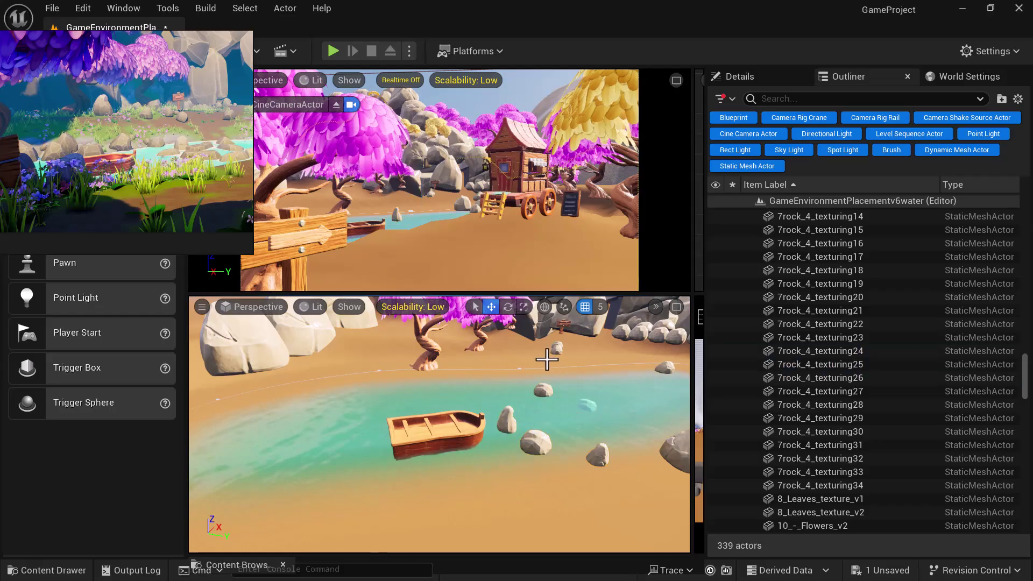
Scale the rounded rock beside the boat up slightly and uniformly, using the reference image's lake rocks as a guide.
middle_drag(180, 175, 142, 196)
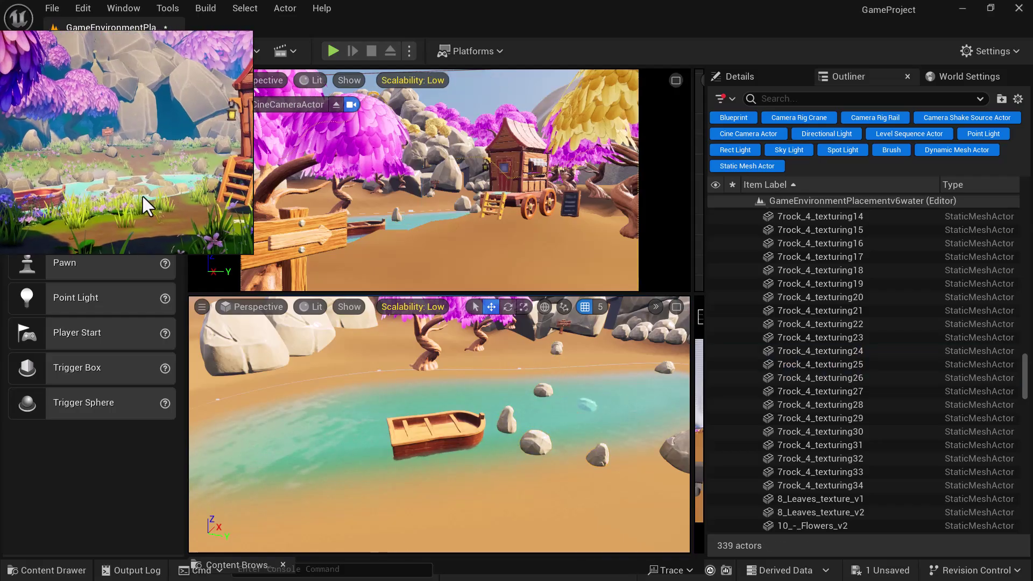
click(587, 406)
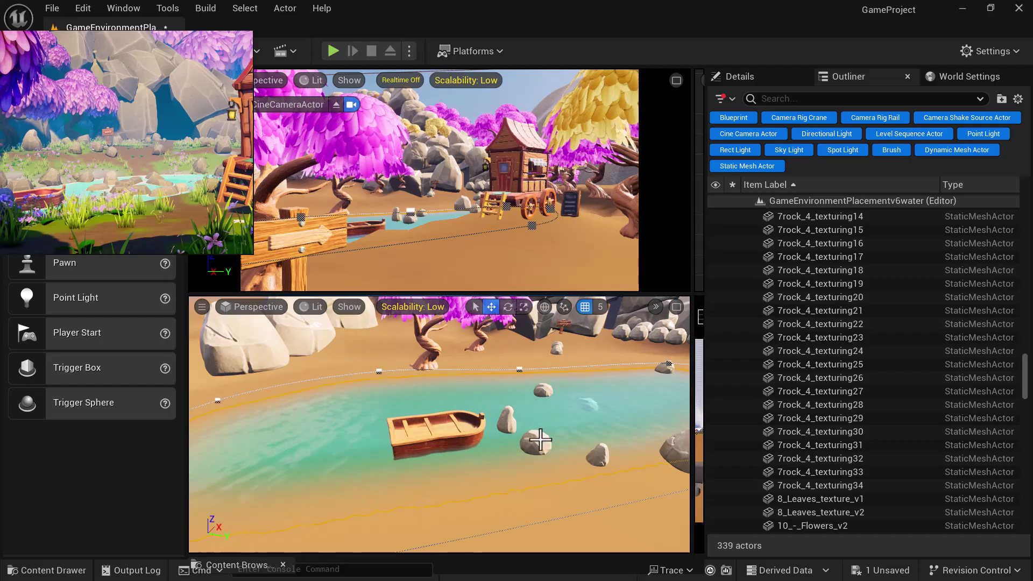
click(541, 440)
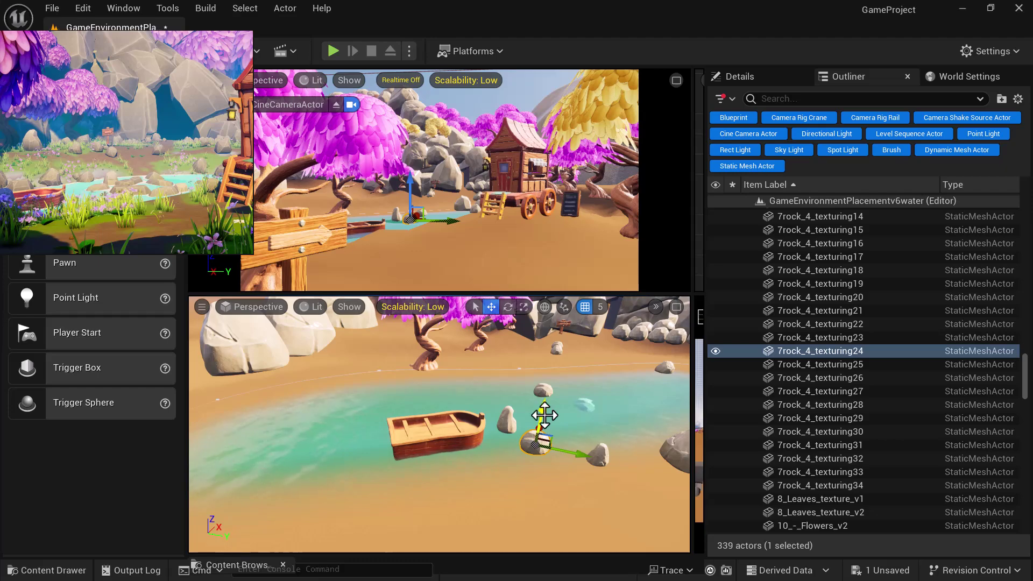
key(r)
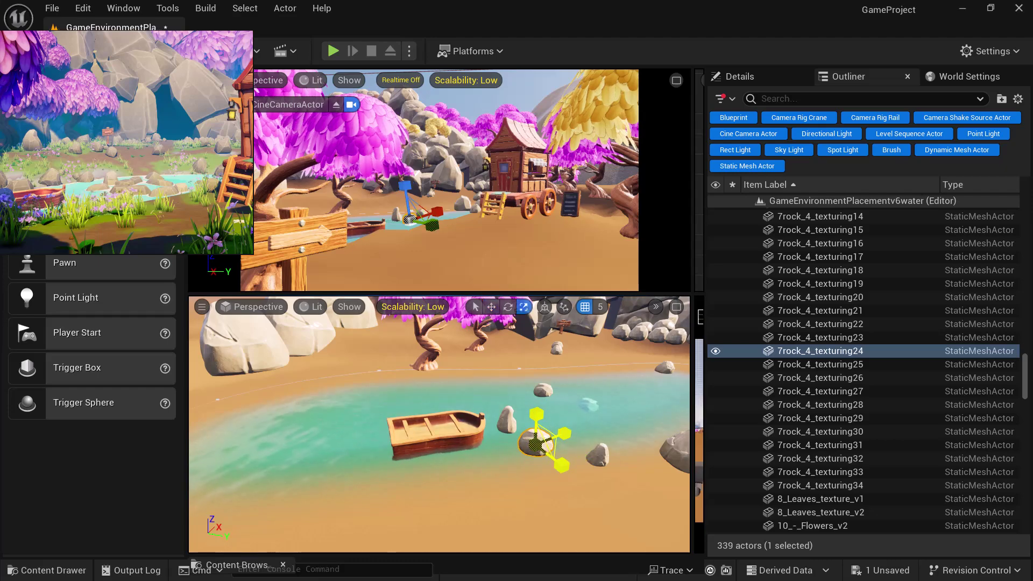
click(508, 425)
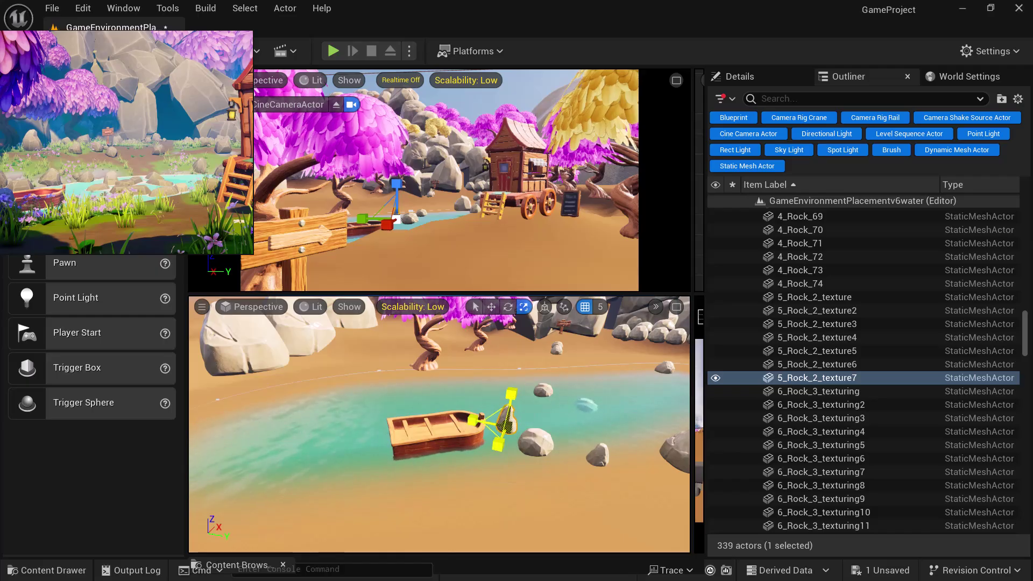
alt+drag(565, 459, 540, 437)
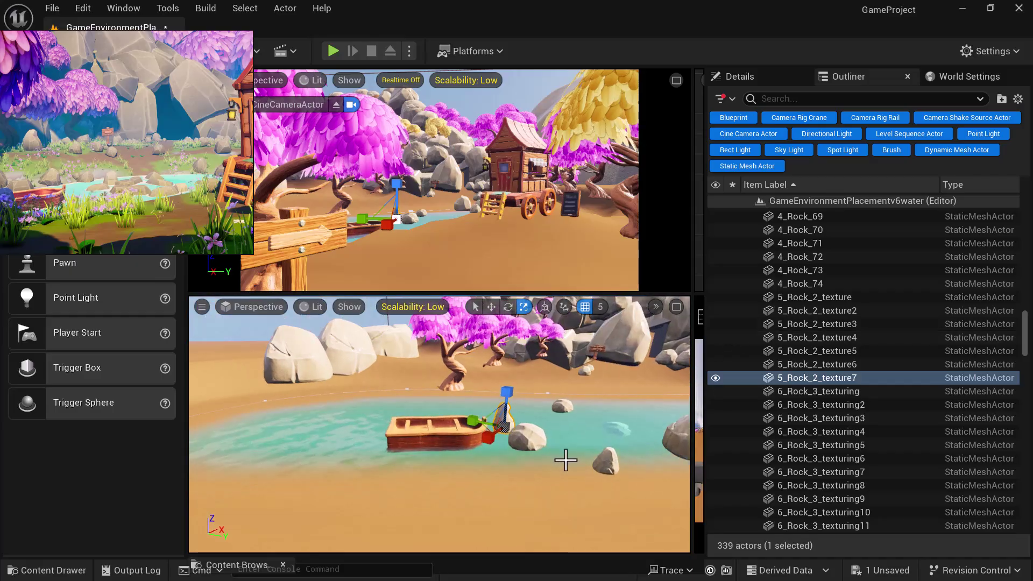
Lower the tall pointed rock and the rounded rock beside the boat together so they sit deeper at the waterline.
key(w)
alt+drag(580, 473, 525, 496)
ctrl+click(557, 420)
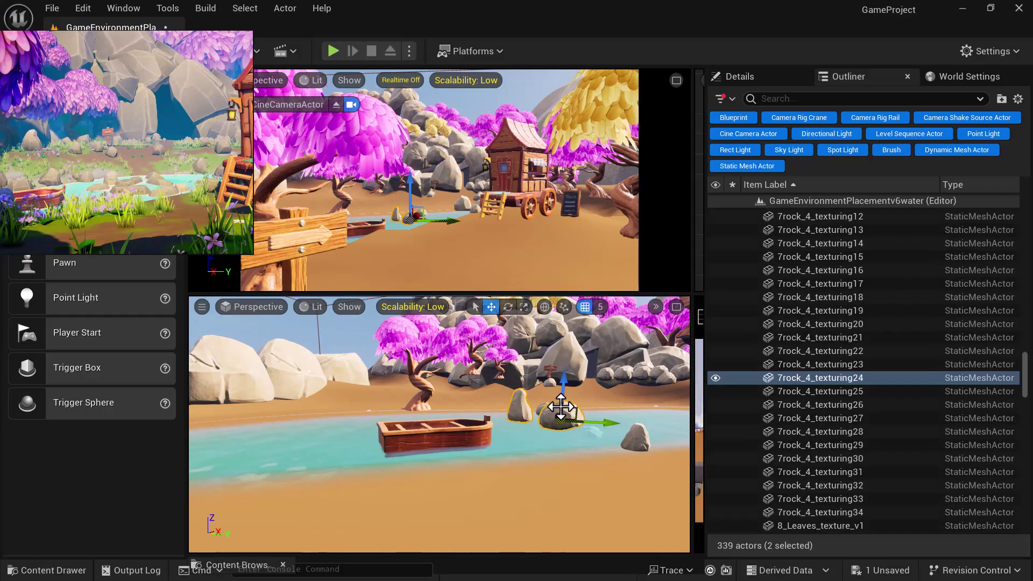
drag(564, 386, 571, 420)
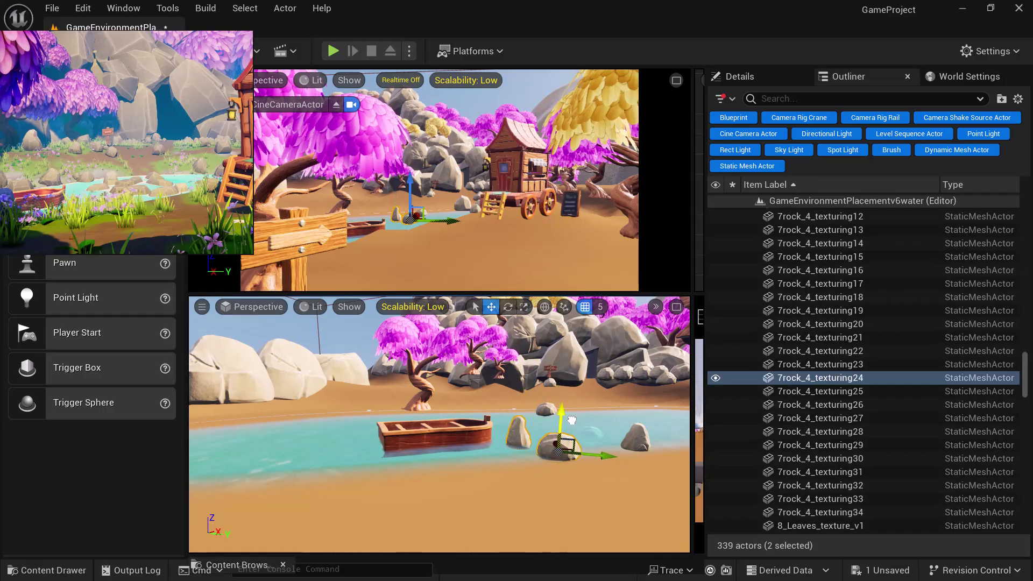
Move the large rock on the sand past the lake's edge toward the wagon, following the rock layout in the reference image.
alt+drag(577, 501, 596, 511)
right_drag(592, 506, 628, 440)
click(604, 430)
middle_drag(124, 181, 219, 202)
scroll(72, 186, up, 3)
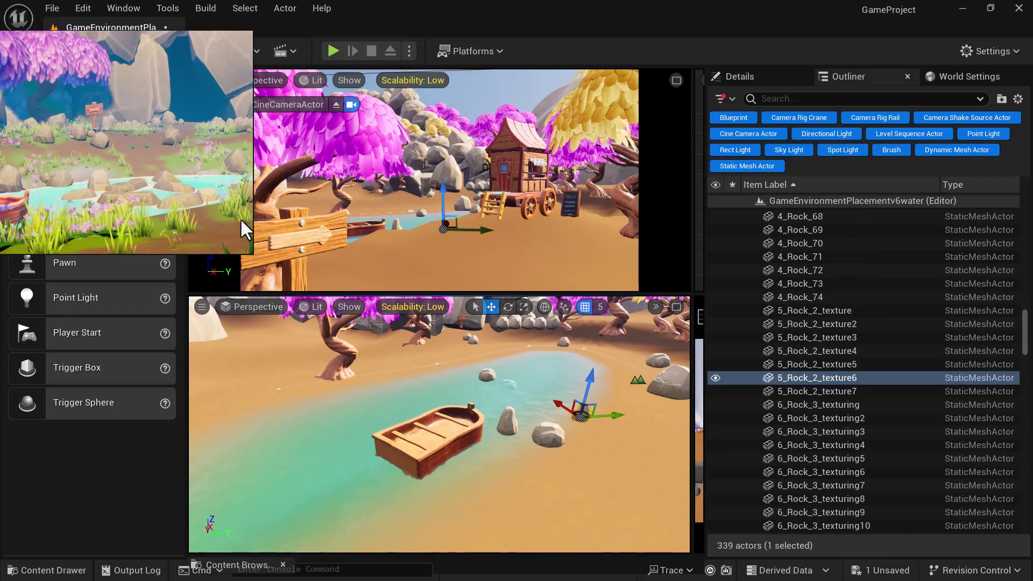
scroll(665, 396, down, 1)
click(662, 393)
click(633, 395)
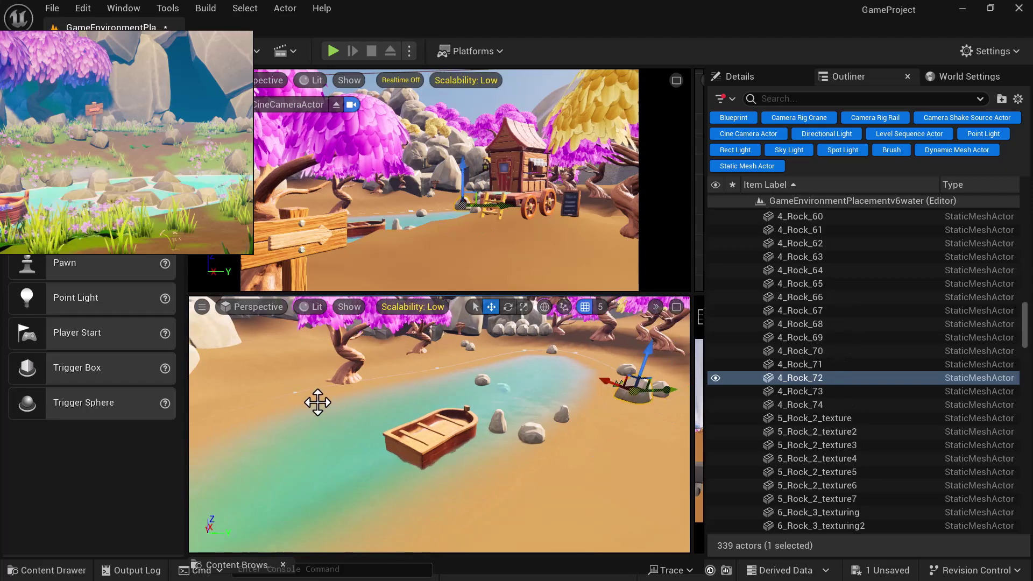
scroll(196, 179, down, 2)
middle_drag(195, 178, 130, 179)
scroll(133, 189, up, 1)
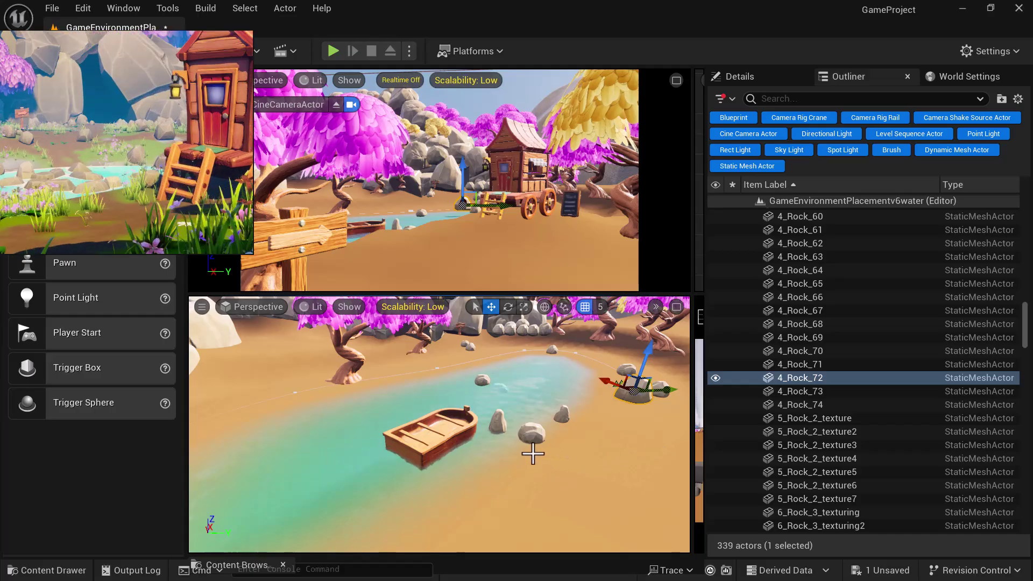
right_drag(570, 448, 610, 435)
scroll(563, 440, down, 1)
drag(500, 370, 605, 379)
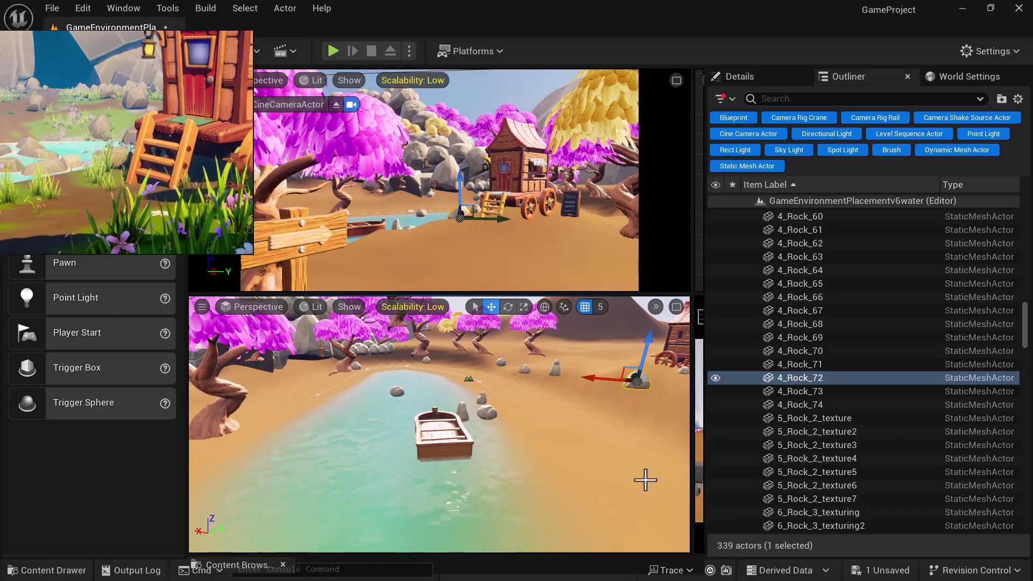
Place the large rock next to the smaller rock by the wagon's wheel and adjust its height on the sand.
key(f)
alt+drag(586, 452, 616, 525)
scroll(559, 491, down, 4)
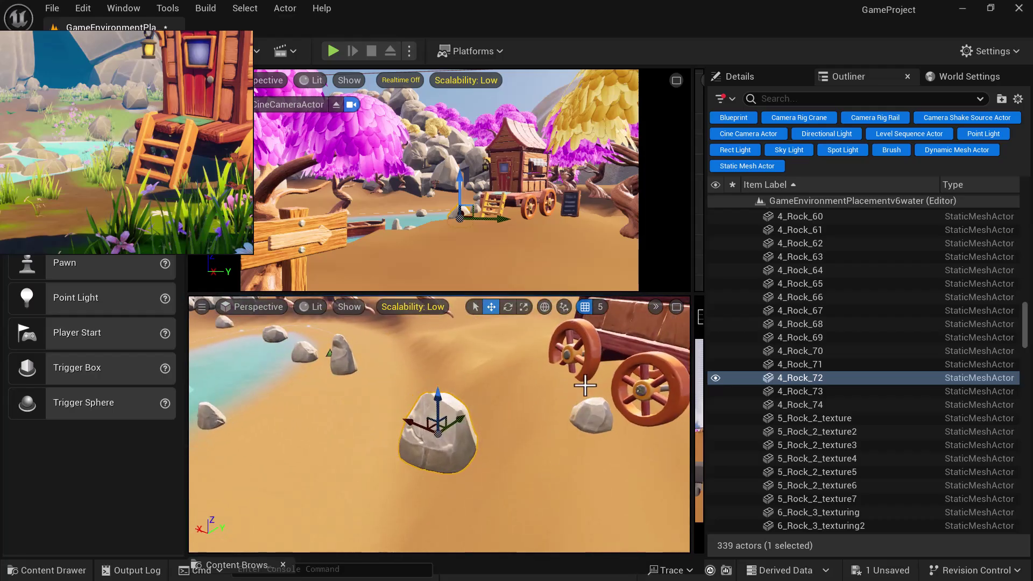
click(594, 415)
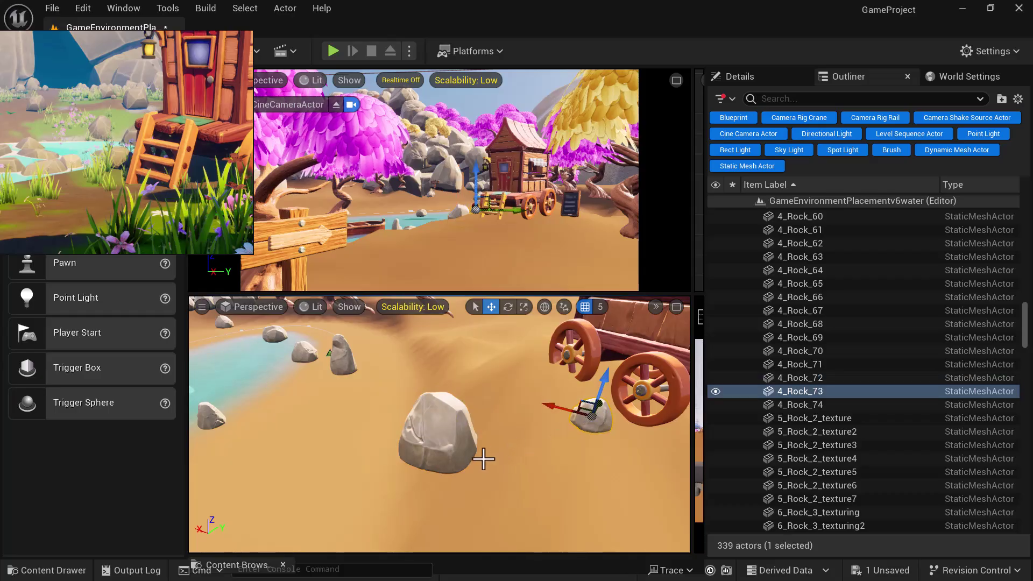
click(431, 451)
drag(413, 425, 520, 448)
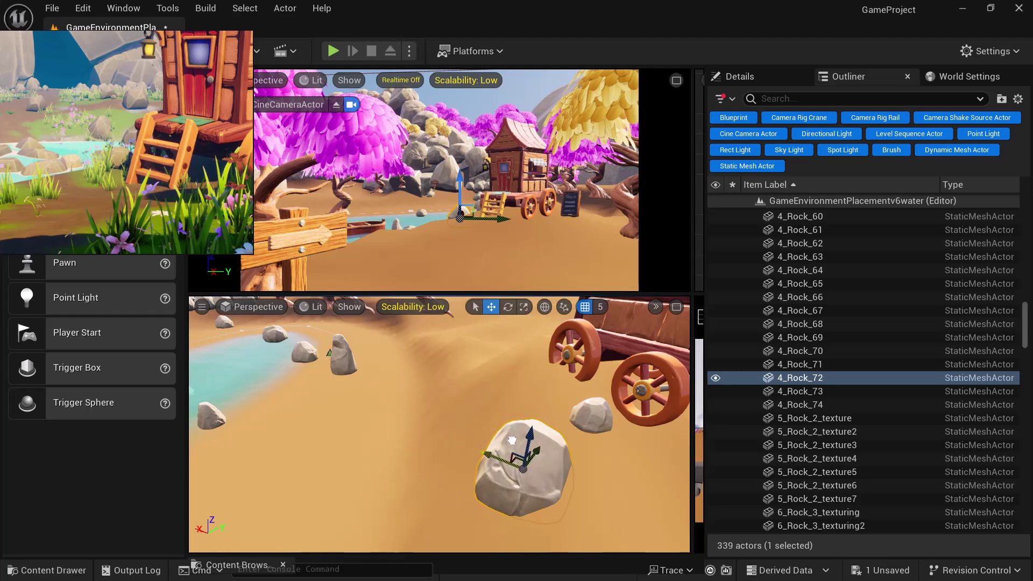
alt+drag(595, 493, 667, 494)
alt+drag(591, 463, 546, 449)
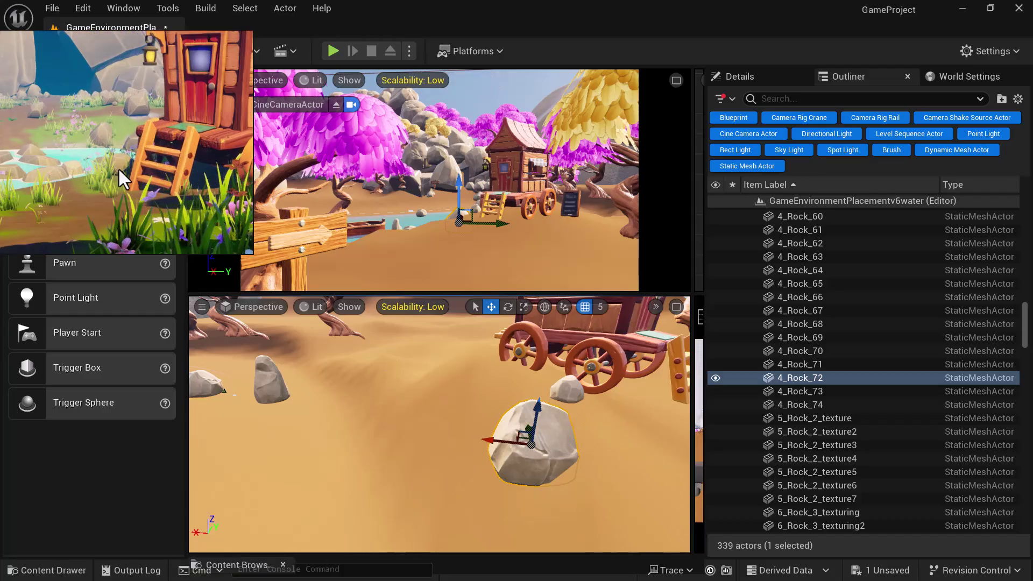
alt+drag(569, 486, 488, 386)
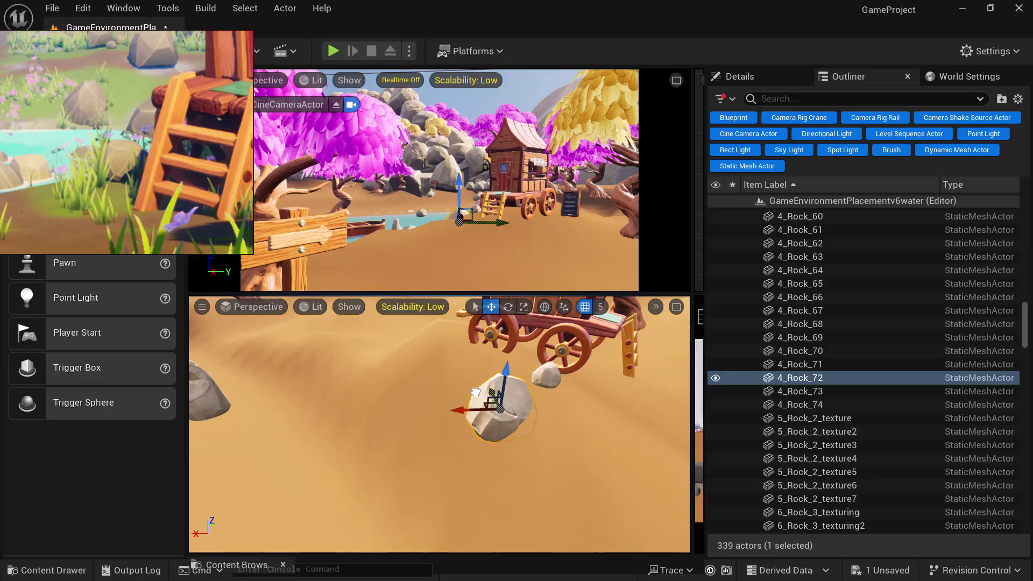
alt+drag(528, 453, 466, 449)
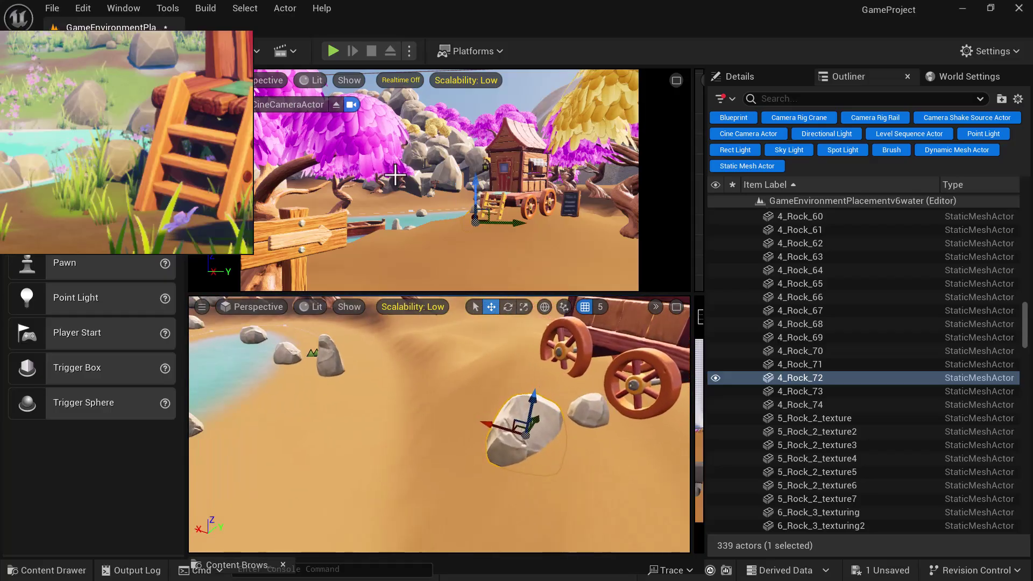
drag(532, 401, 536, 386)
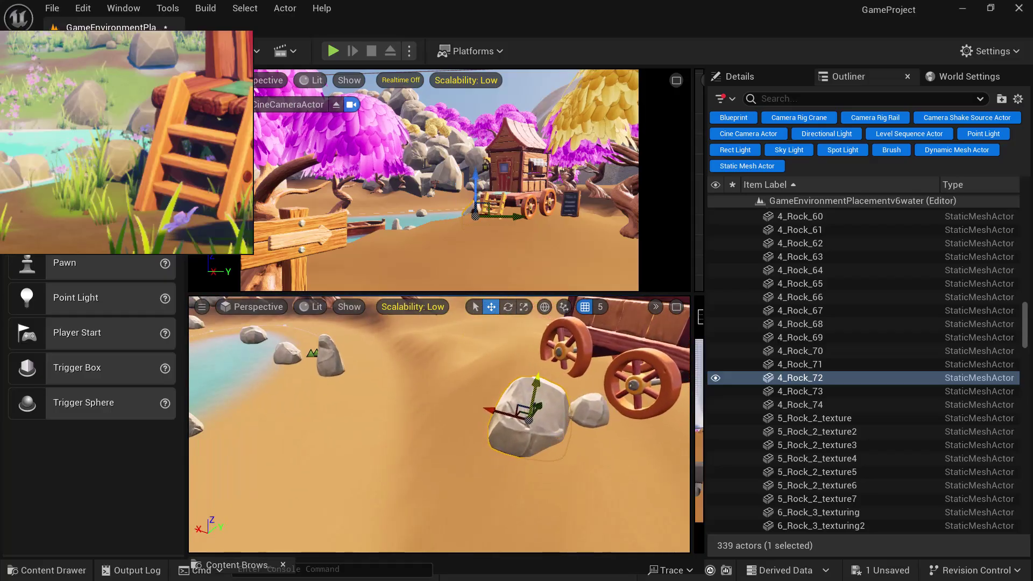
Rotate the large rock near the wagon to present a different face and nudge it slightly sideways.
alt+drag(609, 490, 542, 443)
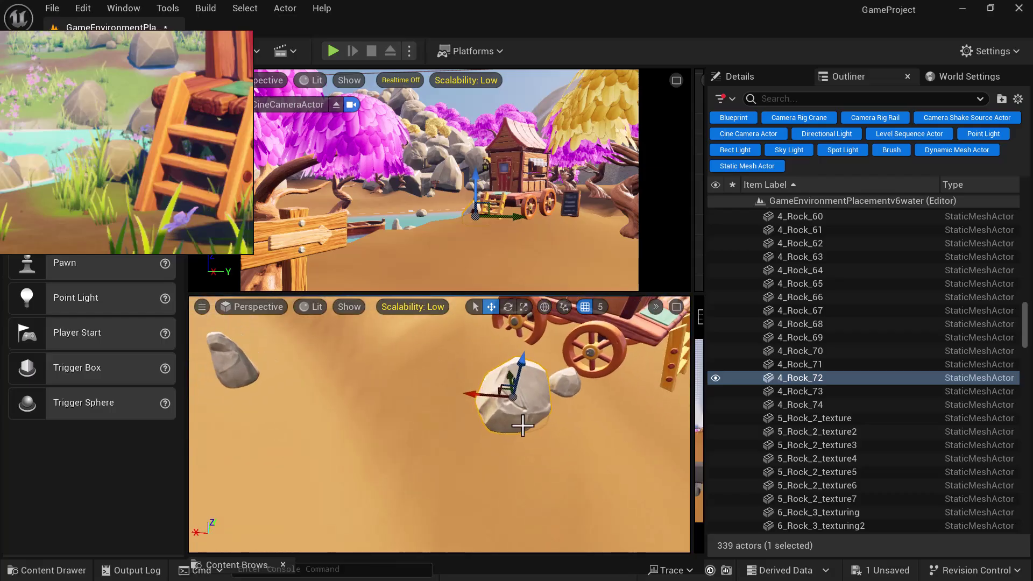
key(e)
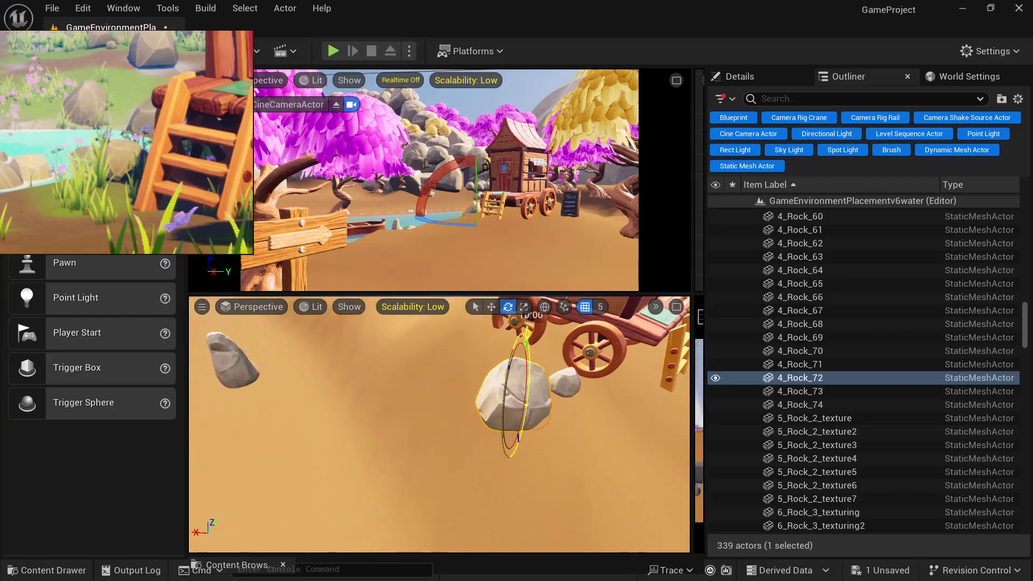
key(w)
drag(502, 390, 486, 386)
alt+drag(559, 468, 513, 455)
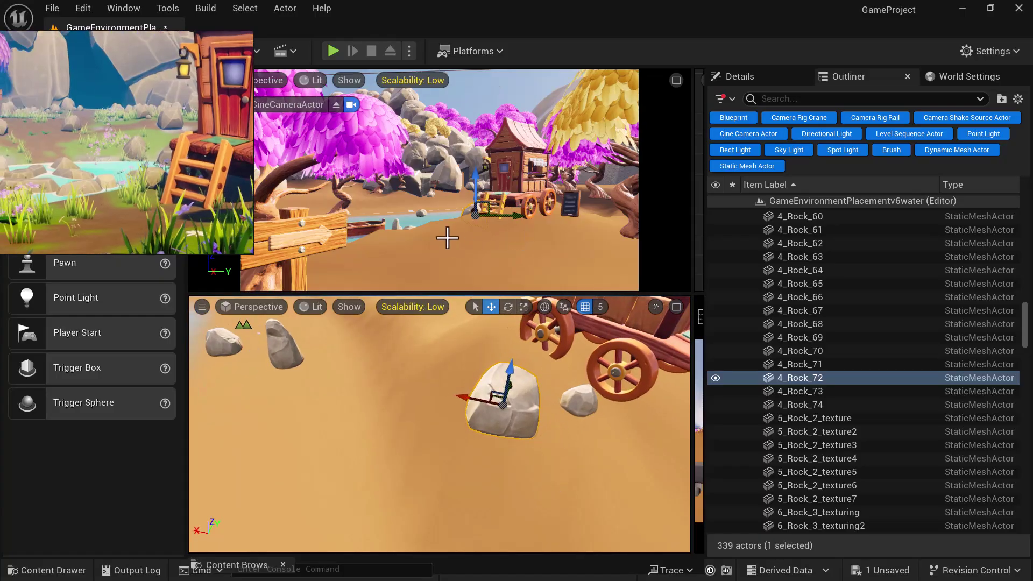
Tilt the large rock near the wagon so that it rests more naturally on the sloping sand.
alt+drag(530, 470, 430, 375)
key(e)
key(w)
alt+drag(571, 459, 524, 376)
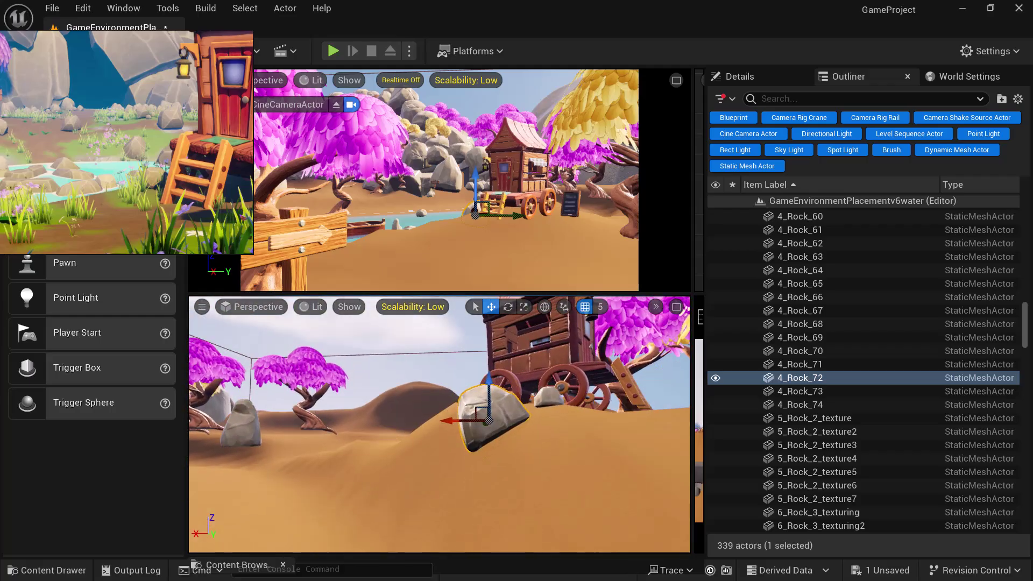
key(e)
drag(488, 426, 476, 457)
key(w)
Move the small rock lying in the water at the lake's far end onto the sand beside the shore.
alt+drag(572, 489, 576, 521)
scroll(115, 192, down, 4)
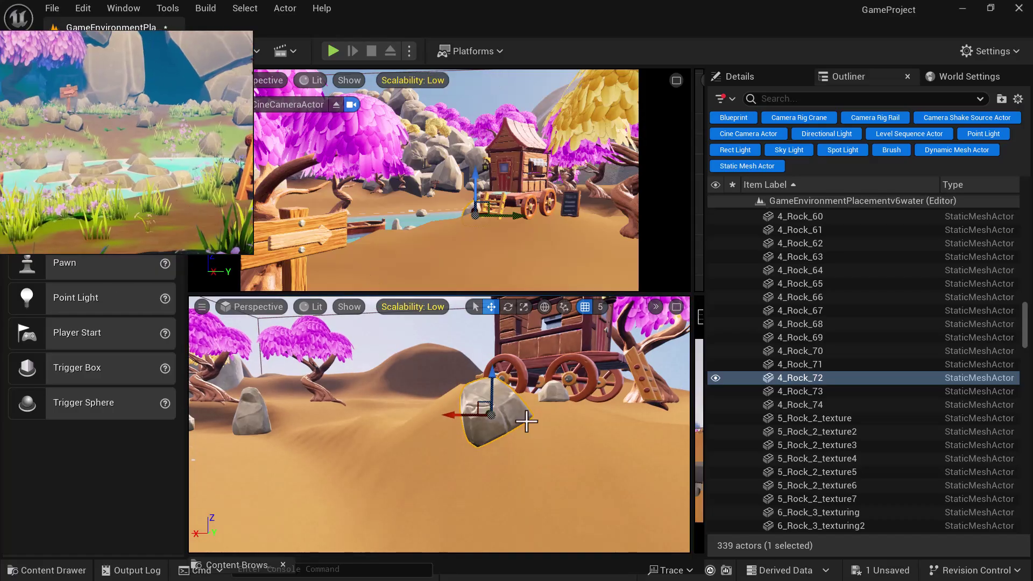
scroll(530, 448, down, 10)
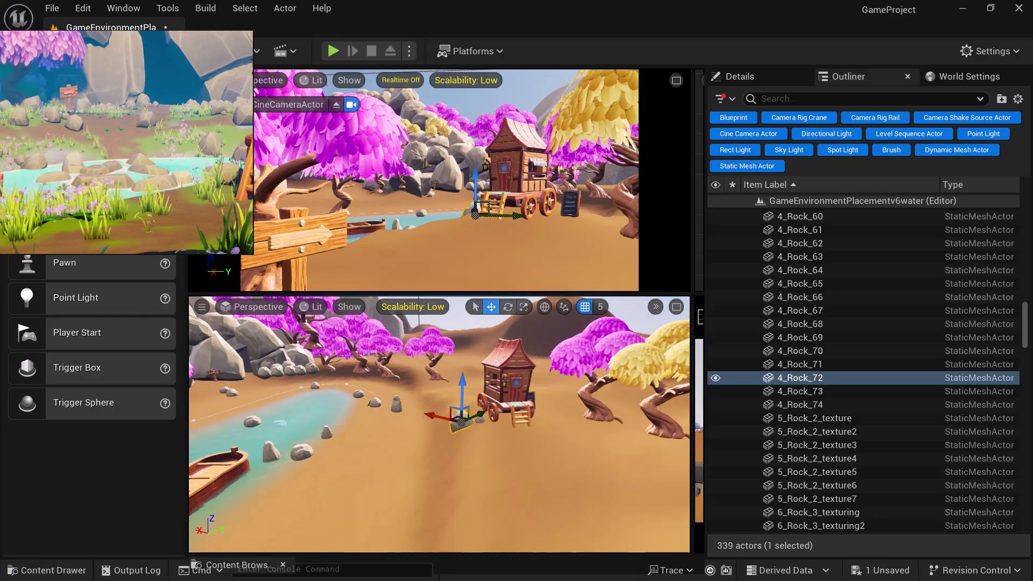
alt+drag(530, 448, 512, 448)
scroll(202, 164, down, 4)
middle_drag(198, 172, 159, 187)
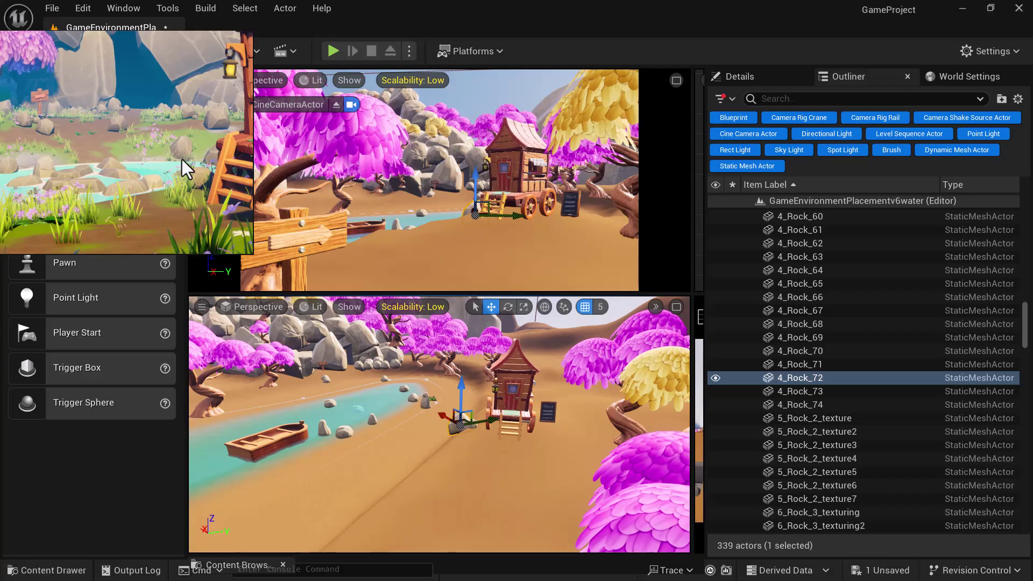
click(384, 379)
scroll(444, 430, up, 3)
key(f)
scroll(474, 450, down, 5)
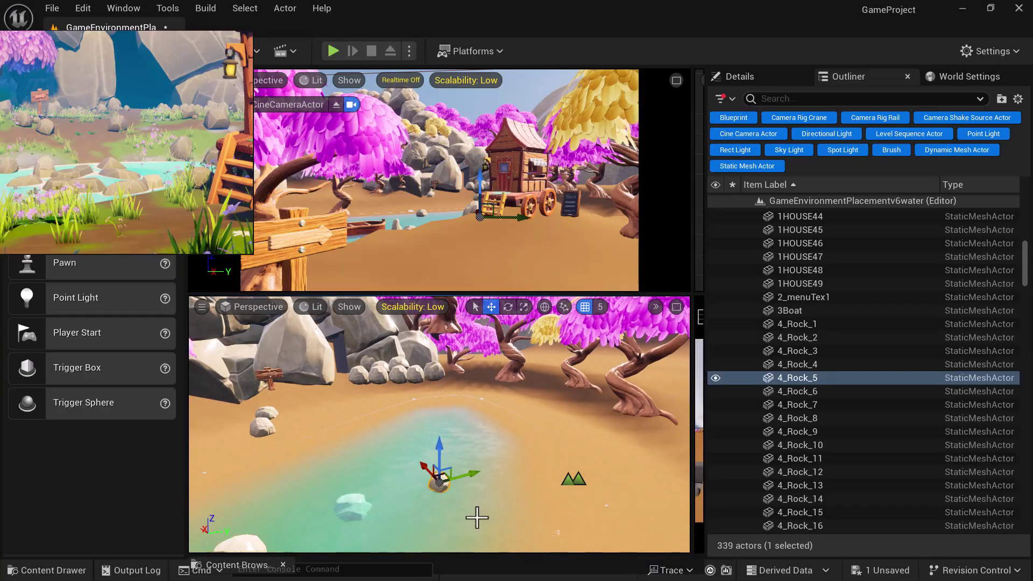
right_drag(473, 511, 473, 484)
alt+drag(473, 484, 484, 484)
alt+drag(483, 517, 469, 515)
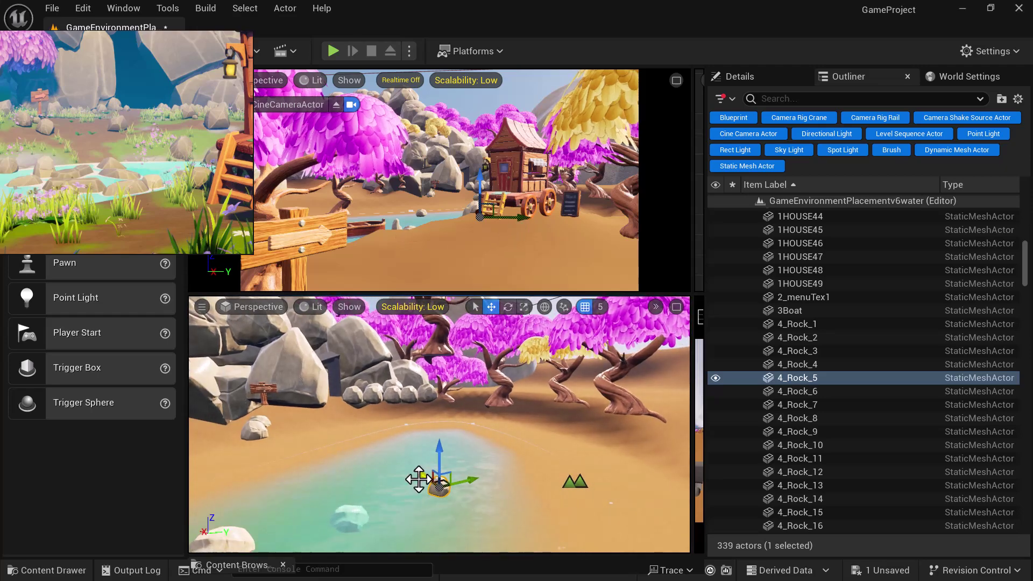
drag(412, 470, 386, 446)
key(f)
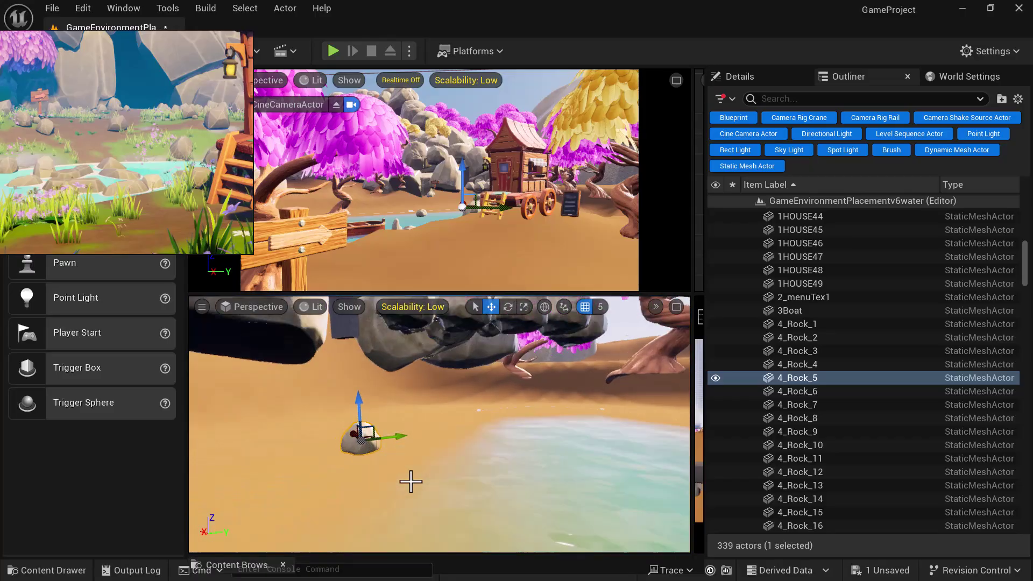
Select the lake's water body and its SplineComp (WaterSpline) component so that the shoreline points can be edited.
alt+drag(477, 478, 559, 492)
scroll(466, 457, down, 5)
alt+drag(458, 456, 430, 430)
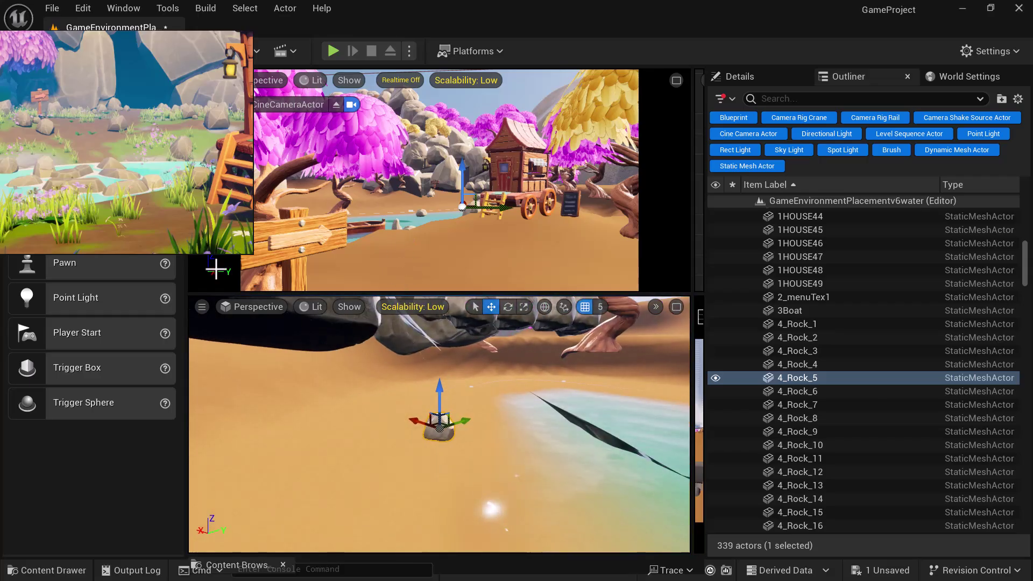
alt+drag(554, 438, 512, 444)
scroll(553, 433, down, 4)
scroll(550, 420, down, 4)
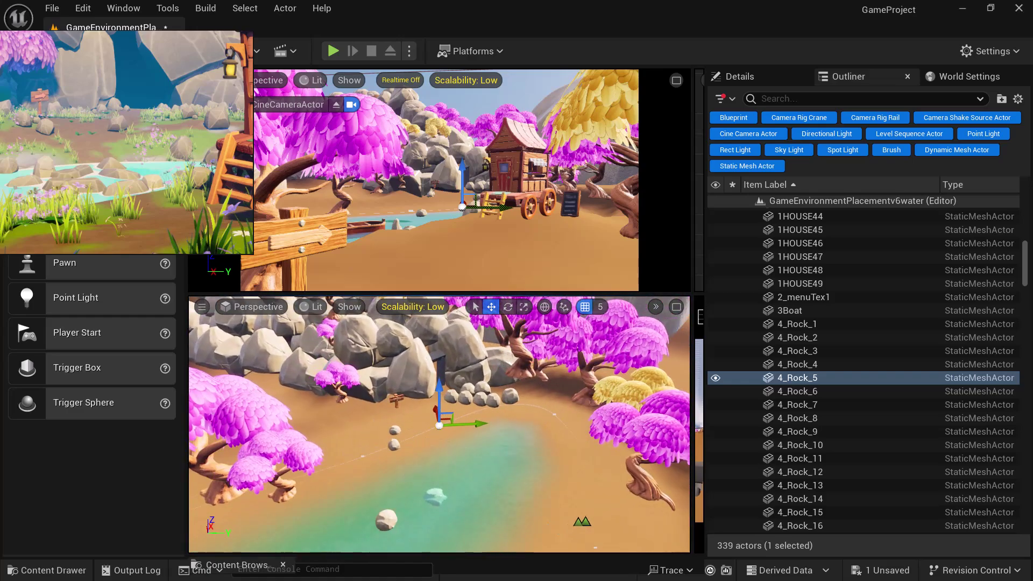
click(449, 463)
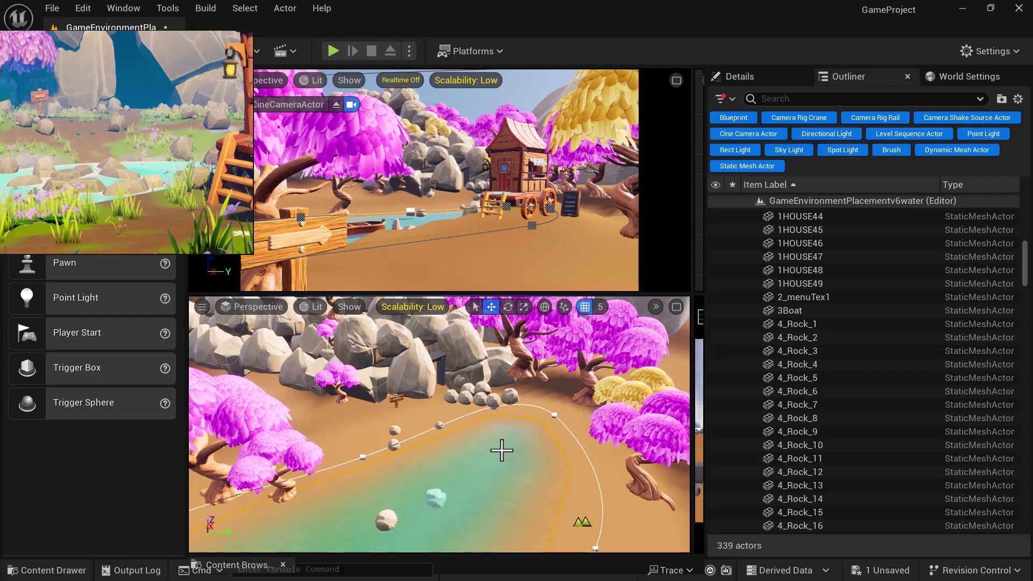
alt+drag(484, 461, 600, 406)
click(419, 426)
key(ctrl+z)
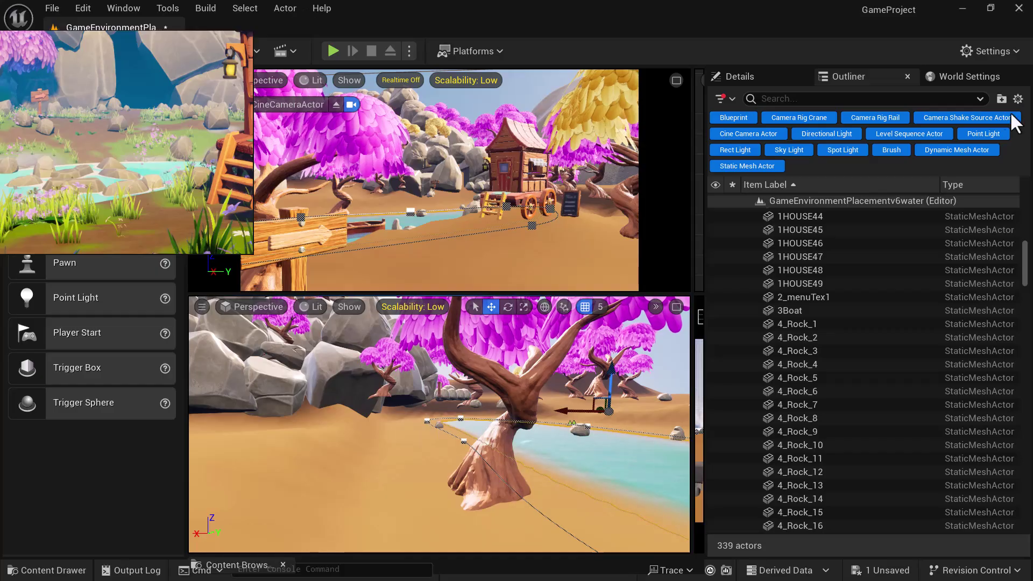
click(968, 76)
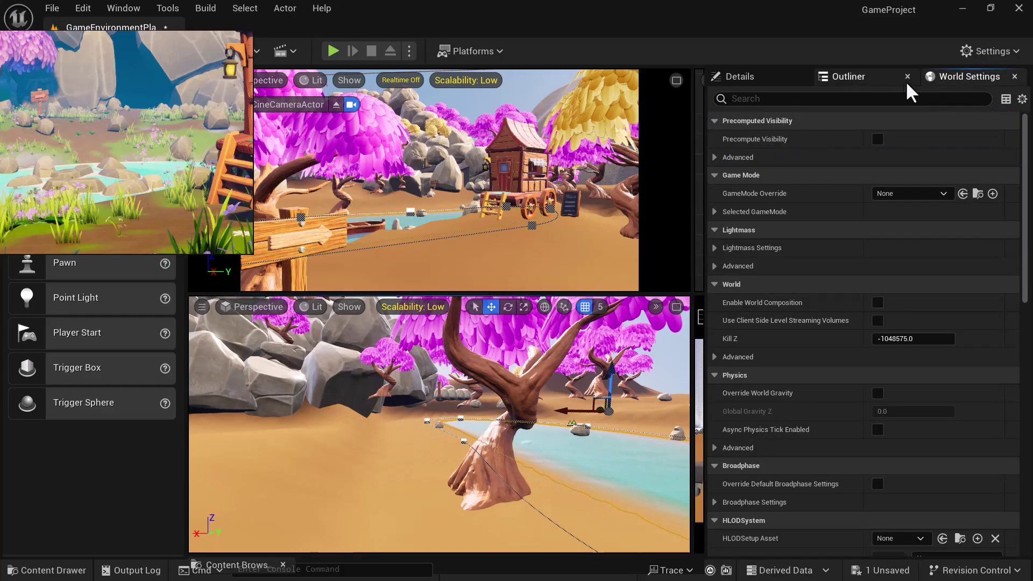
click(839, 76)
click(787, 76)
click(806, 153)
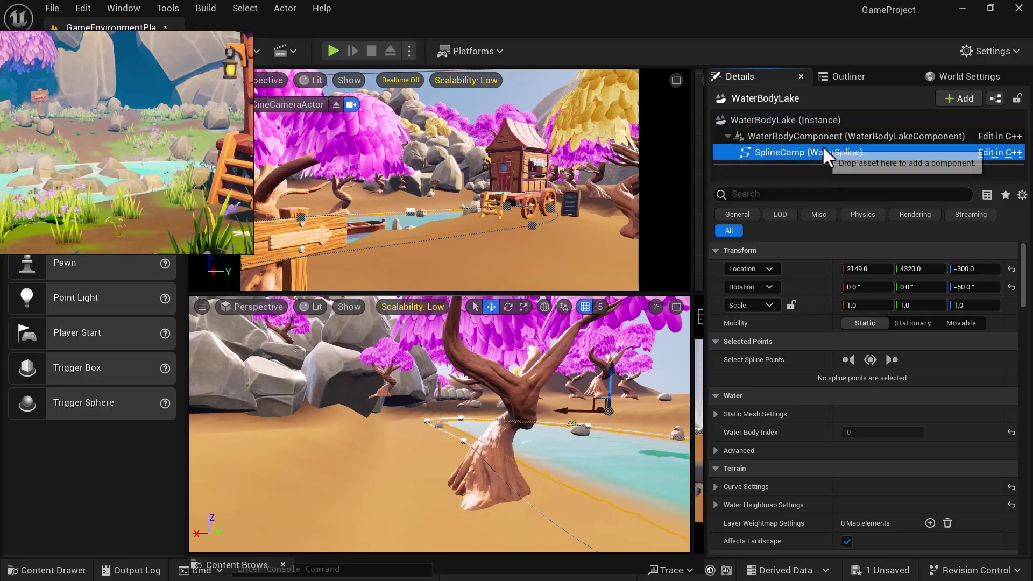
Move the spline point on the bank beside the rock cliffs toward the water, to about X 4935, Y -1979.
right_drag(428, 463, 500, 469)
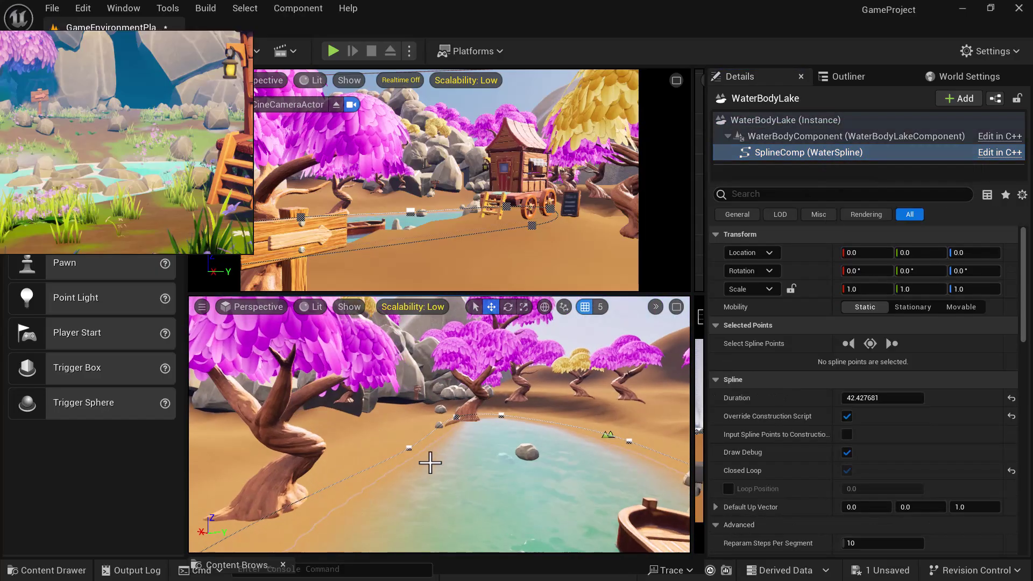
click(409, 447)
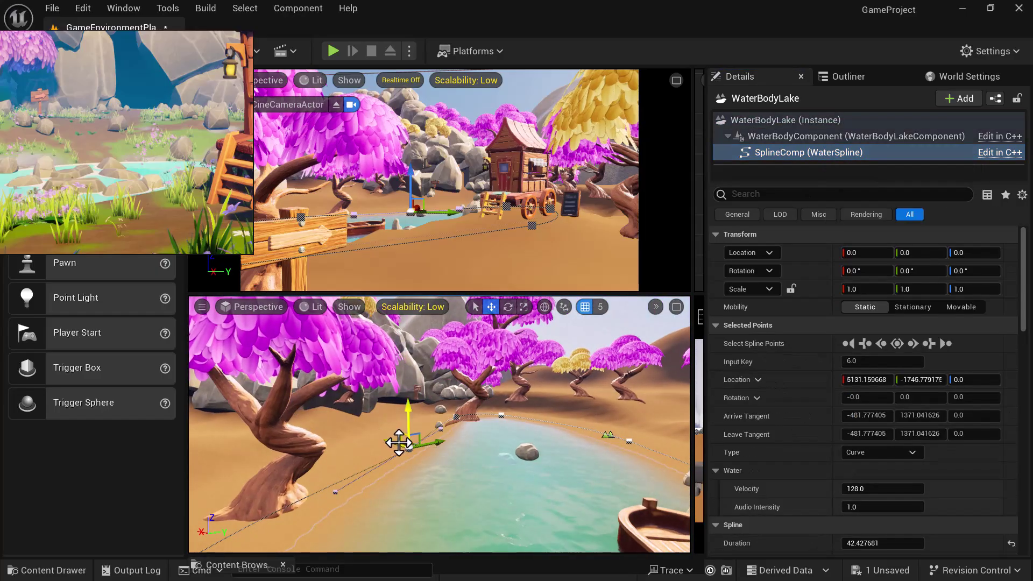
drag(417, 445, 424, 449)
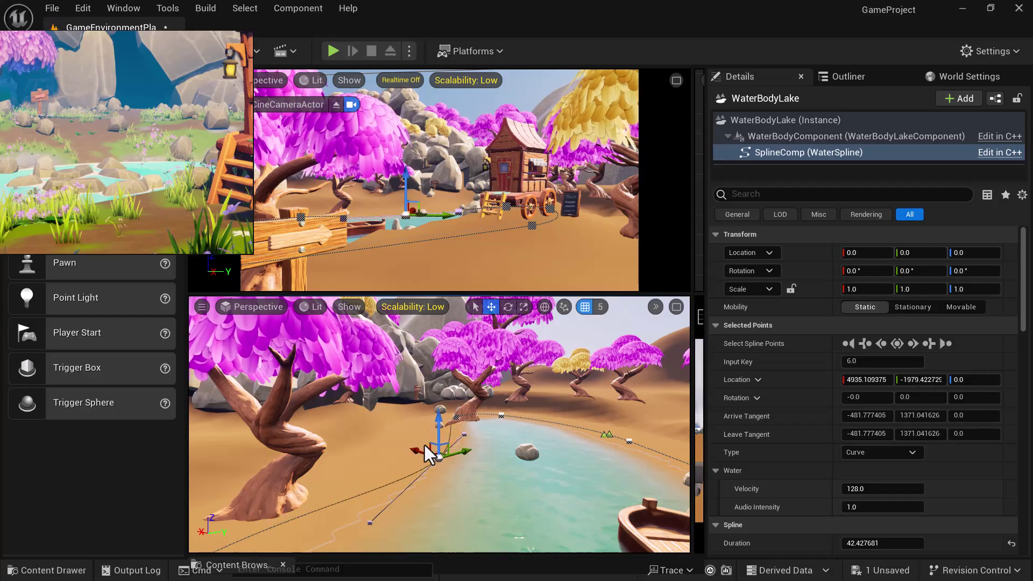
right_drag(492, 442, 533, 414)
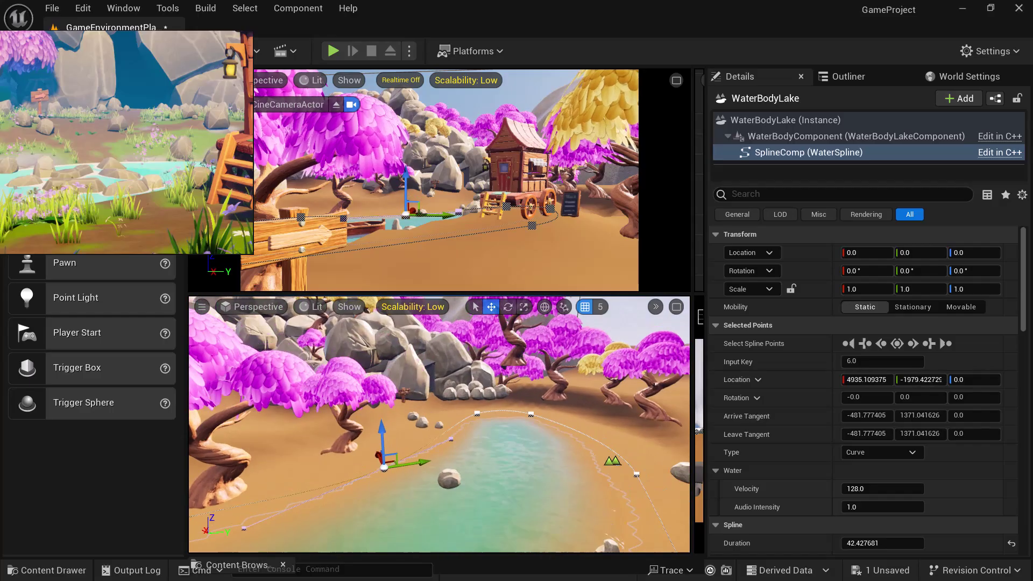
Stretch the lake's far end toward the trees by moving its end spline point to about X 3548, Y -392.
click(528, 412)
drag(528, 412, 564, 420)
right_drag(565, 420, 592, 433)
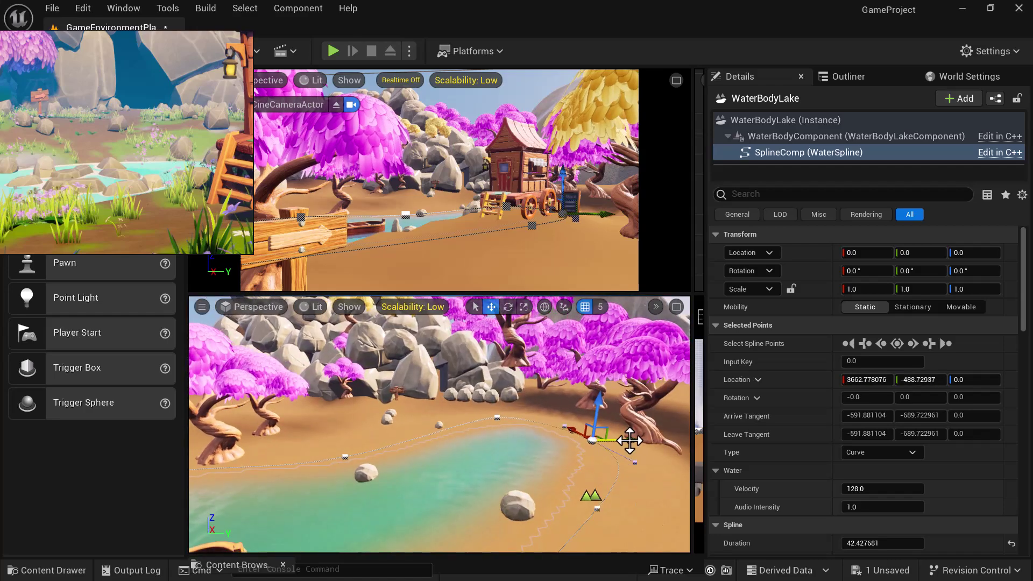
drag(625, 439, 643, 438)
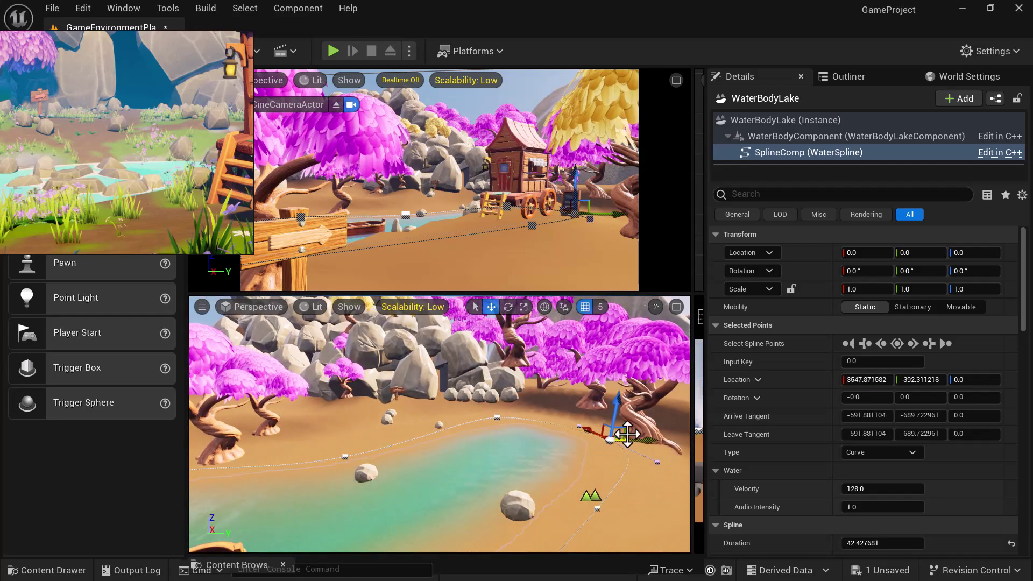
Add two spline points along the shore between the lake's far-end point and its neighbour on the cliff-side bank.
click(497, 417)
right_drag(510, 422, 425, 399)
drag(433, 391, 495, 324)
drag(480, 406, 515, 425)
click(489, 412)
click(501, 415)
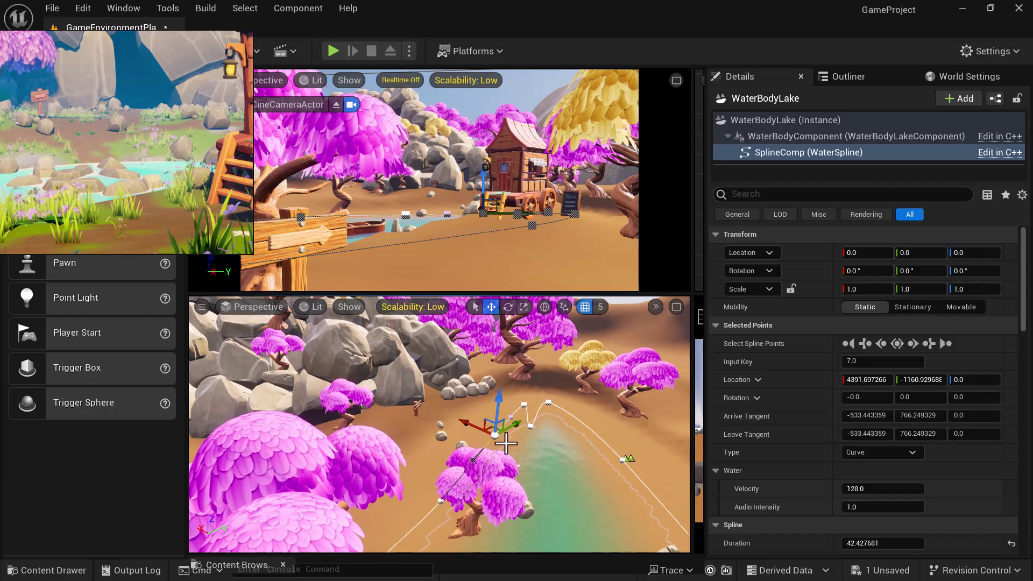
Shift the added spline point at the water's far edge toward the end point, to about X 3838, Y -871.
alt+drag(534, 441, 561, 443)
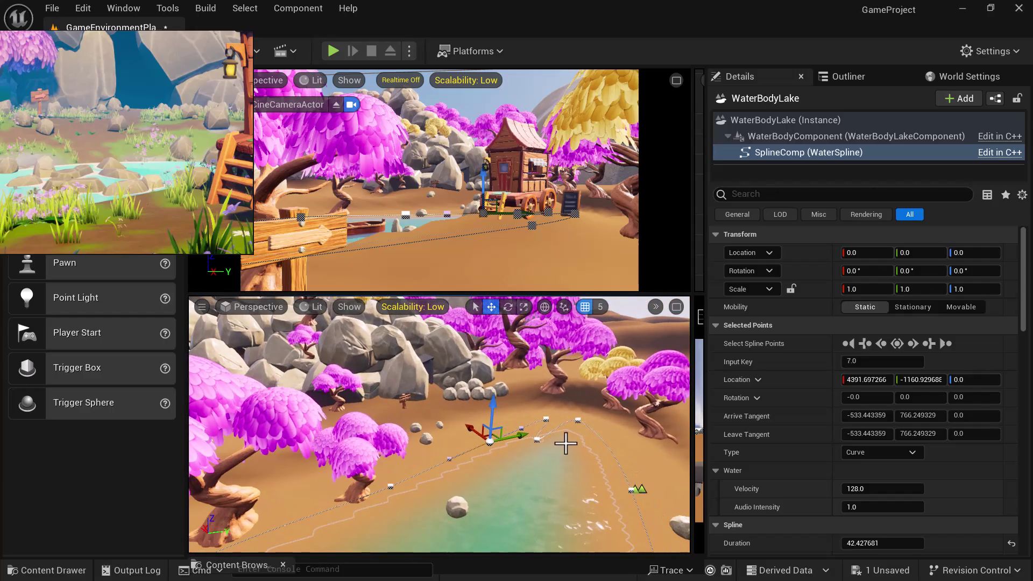
click(536, 439)
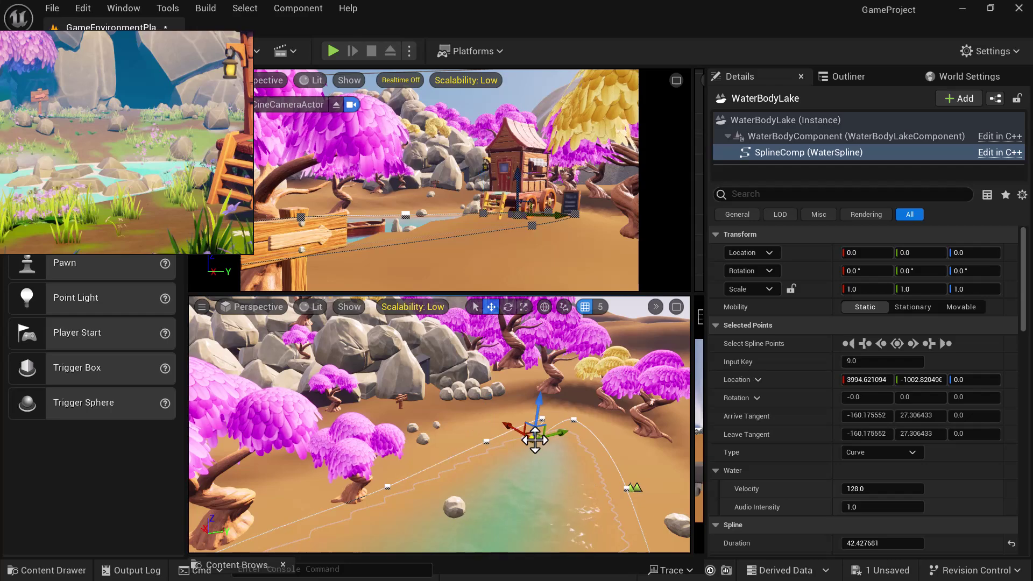
drag(552, 436, 569, 430)
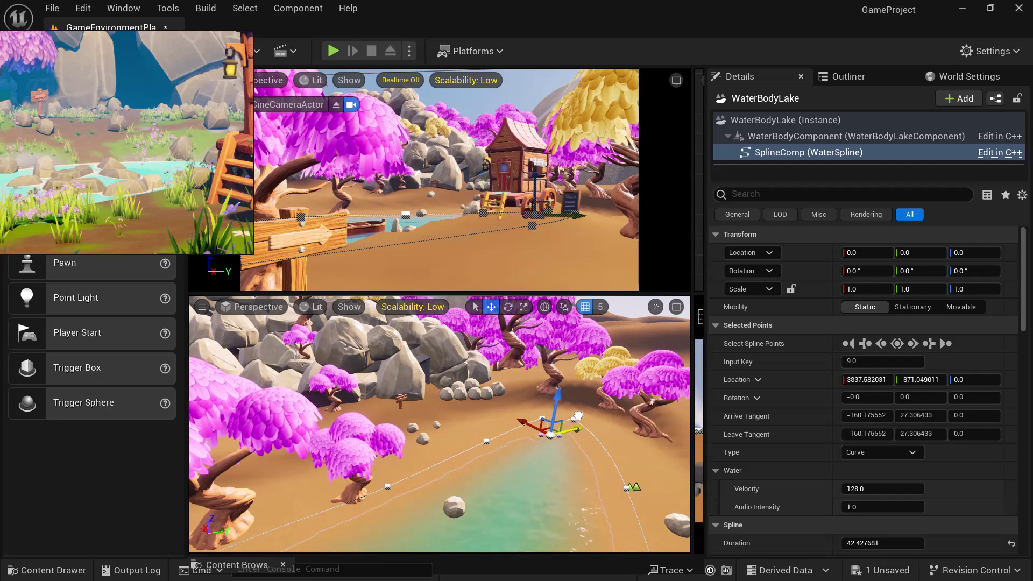
Move the cliff-side spline point next to the added points to about X 4305, Y -1264.
click(484, 442)
alt+drag(516, 477, 529, 436)
right_drag(529, 437, 487, 438)
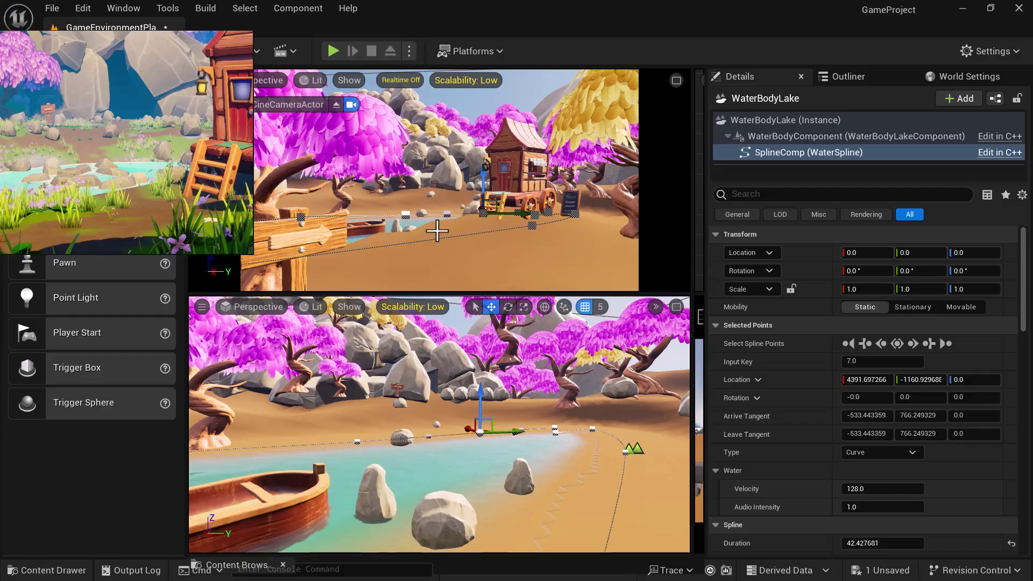
alt+drag(538, 475, 586, 478)
drag(466, 429, 511, 440)
Select the two neighbouring spline points on the cliff-side bank and shift them together slightly toward the water.
click(393, 455)
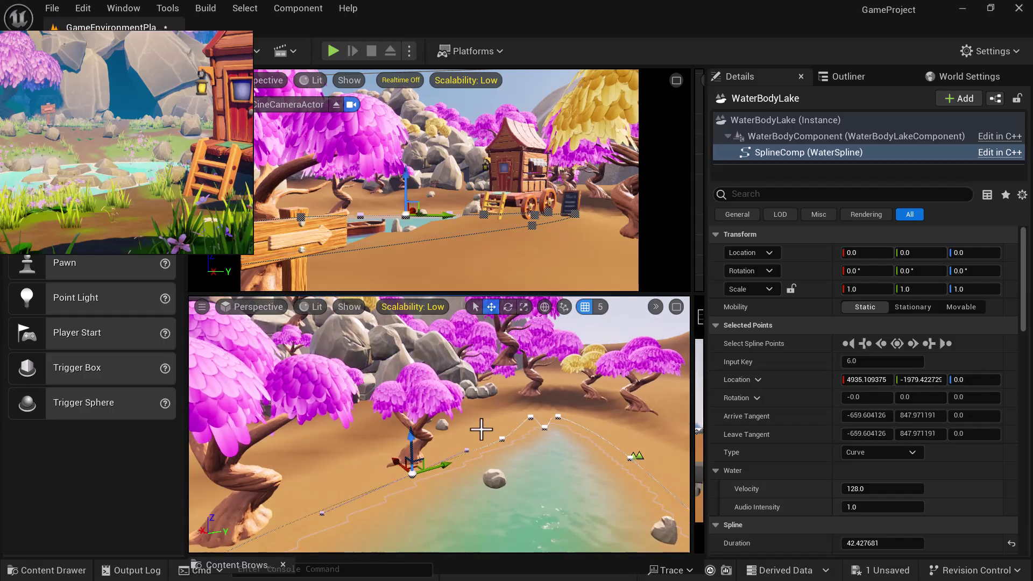
click(500, 437)
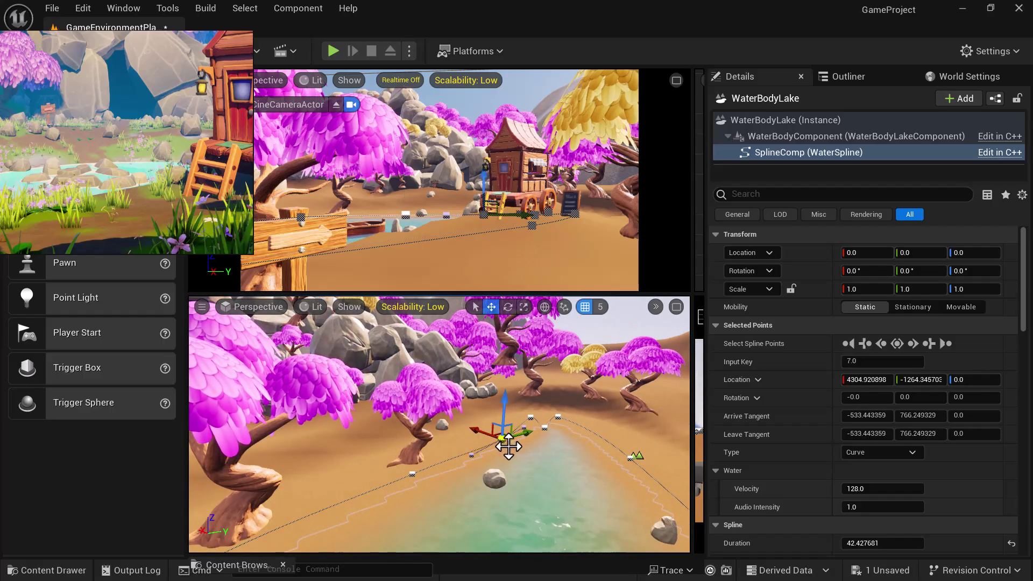
ctrl+click(413, 474)
drag(401, 463, 404, 466)
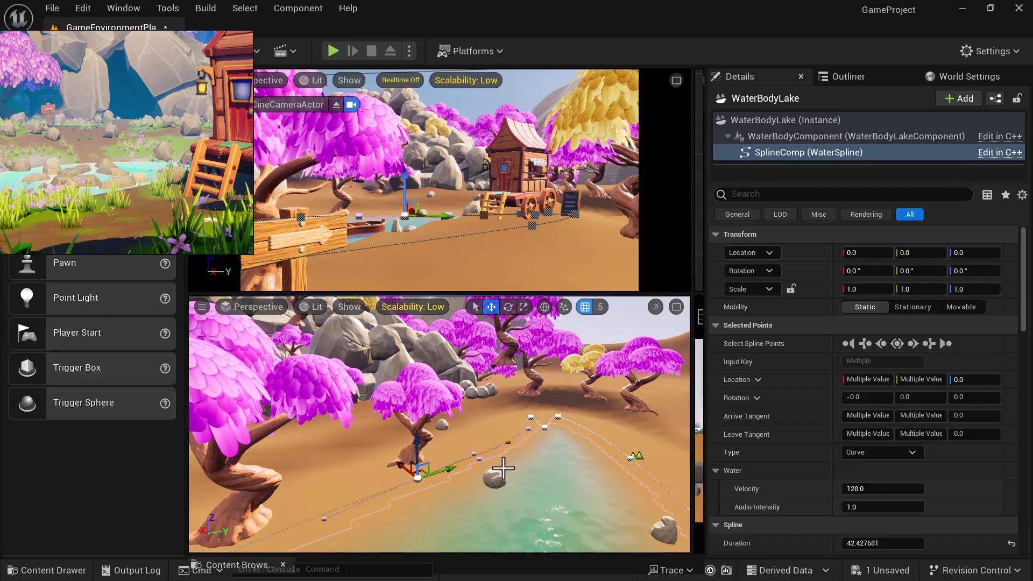
Pull the lake's far-end spline point farther outward past the trees, to about X 3337, Y -216.
scroll(556, 484, down, 3)
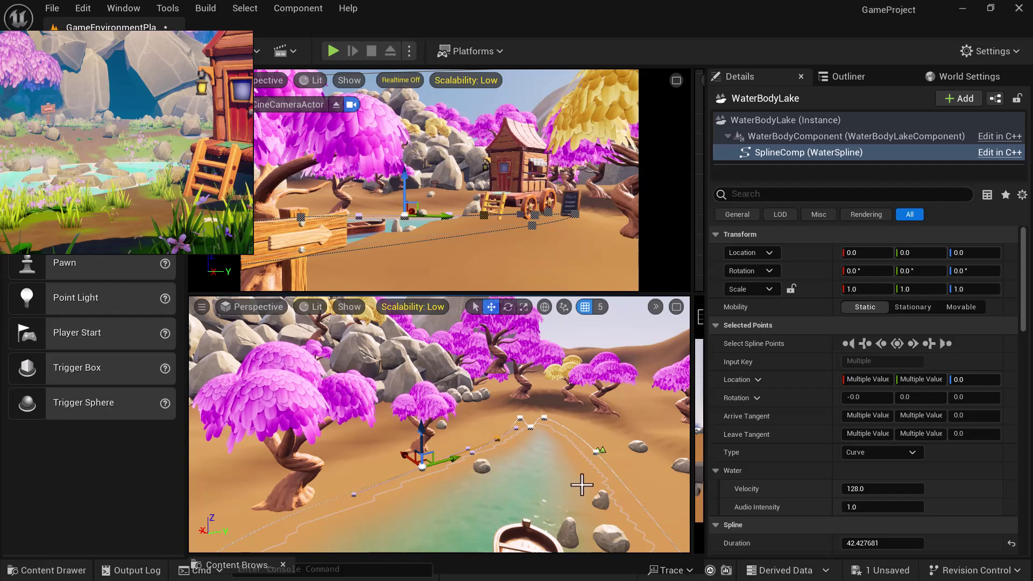
click(521, 419)
click(542, 414)
click(544, 418)
scroll(565, 460, down, 2)
scroll(578, 465, up, 4)
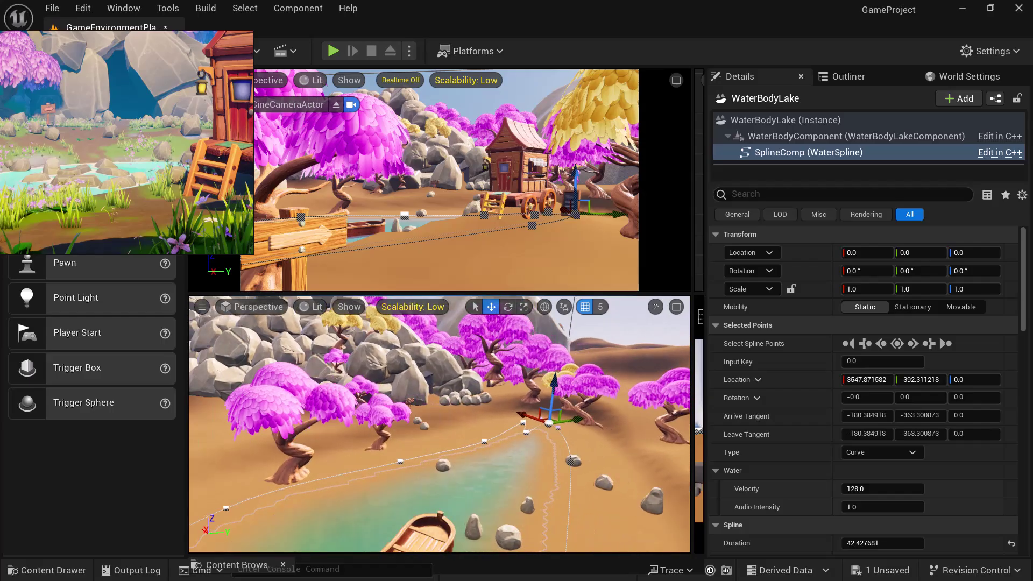
drag(589, 421, 615, 415)
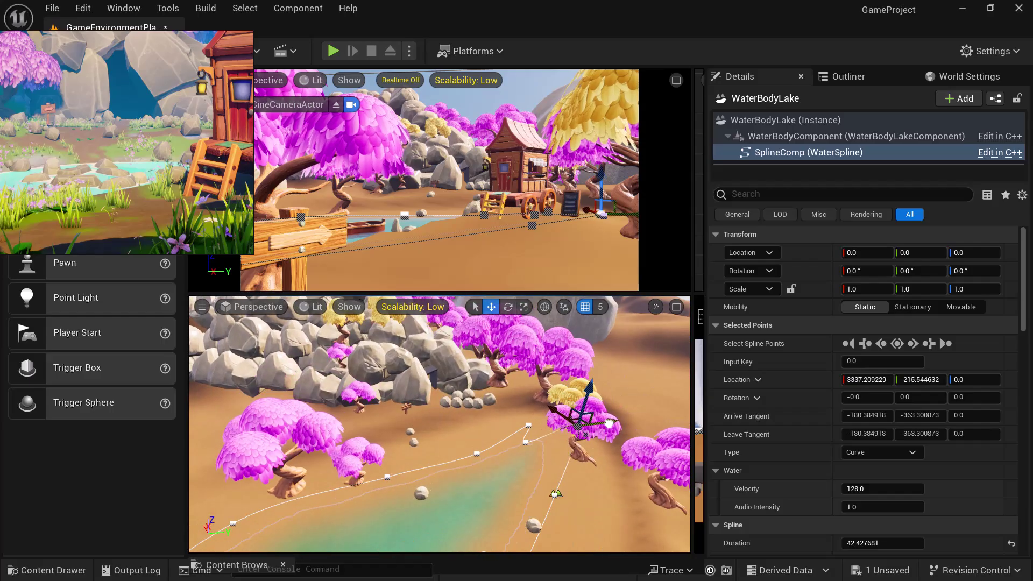
Move the added spline point near the lake's far end outward to about X 3719, Y -771.
click(527, 443)
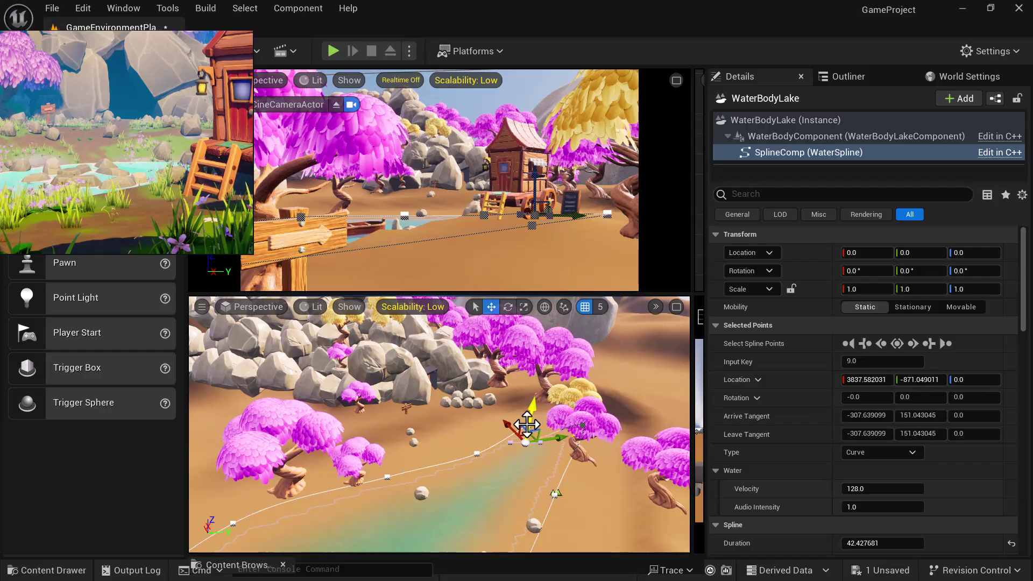
click(518, 444)
drag(557, 424, 574, 438)
click(524, 442)
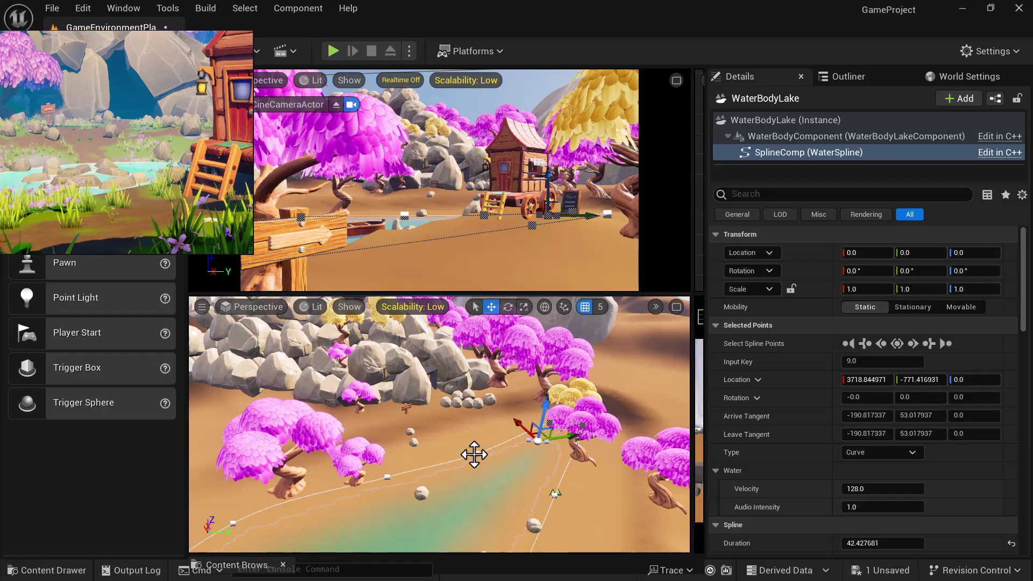
Add the neighbouring cliff-side spline point to the selection and shift both points toward the lake's far end.
ctrl+click(476, 454)
drag(508, 447, 524, 448)
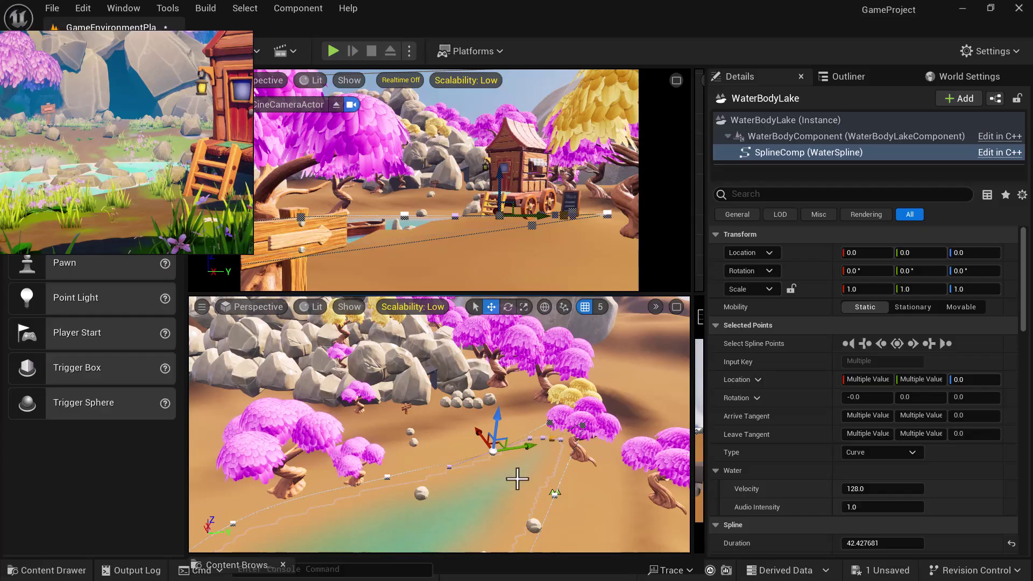
scroll(508, 477, down, 1)
scroll(482, 482, down, 1)
alt+drag(481, 497, 522, 498)
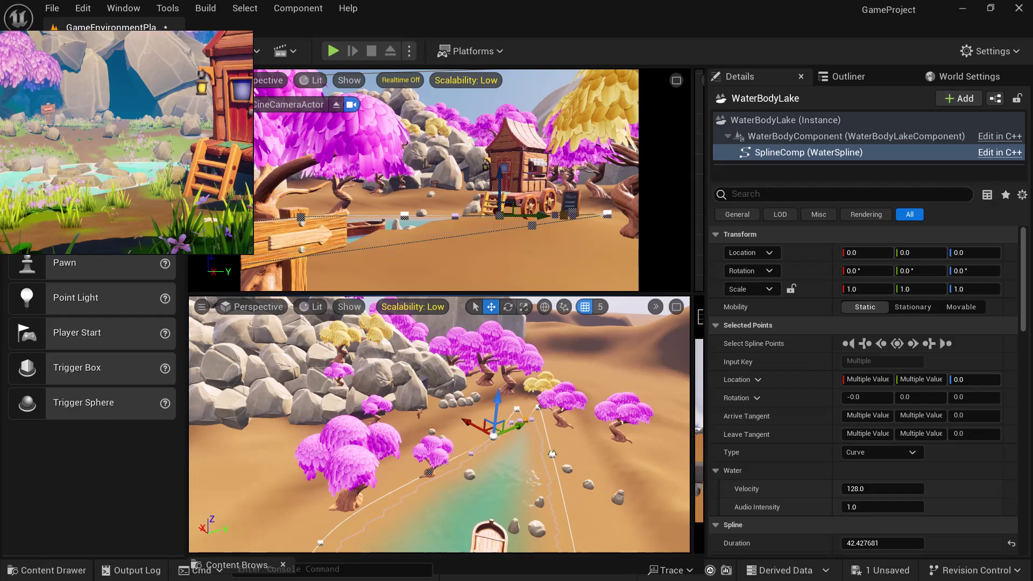
Widen the lake's far end toward the cine camera by moving its end spline point to about X 2713, Y -788.
click(538, 407)
alt+drag(556, 463, 642, 468)
right_drag(547, 456, 546, 457)
drag(462, 382, 517, 409)
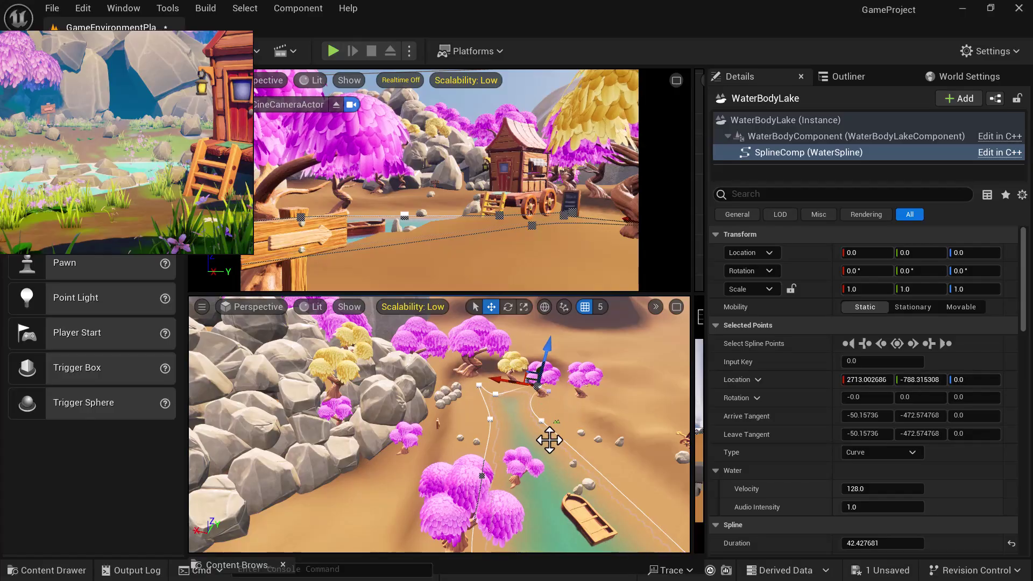
Extend the near shore toward the foreground by moving the next spline point to about X 3149, Y -1988.
click(542, 421)
mouse_move(515, 416)
mouse_down()
mouse_move(564, 408)
mouse_move(553, 418)
mouse_move(543, 371)
mouse_move(525, 409)
mouse_up()
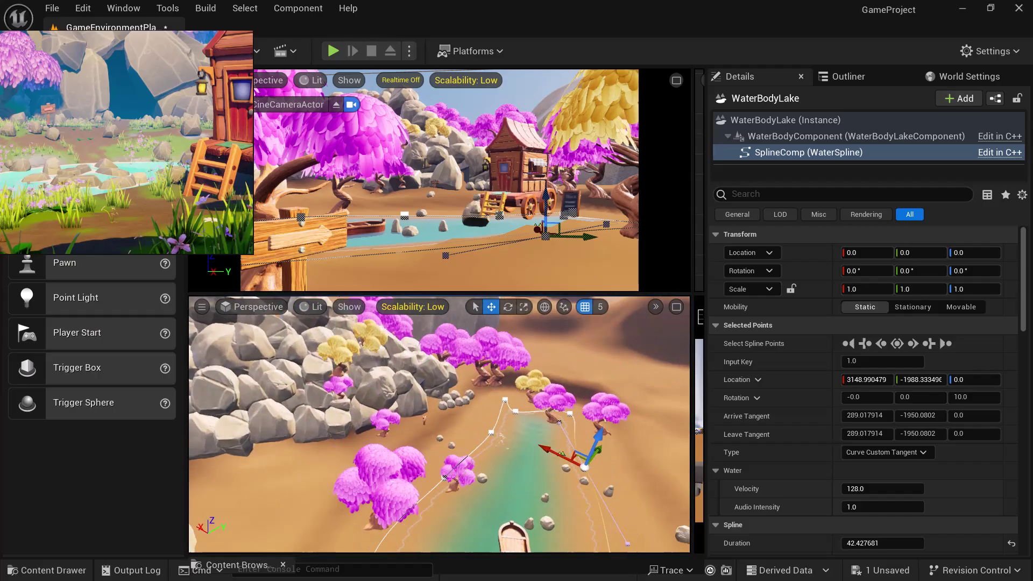
right_drag(544, 422, 636, 464)
key(super)
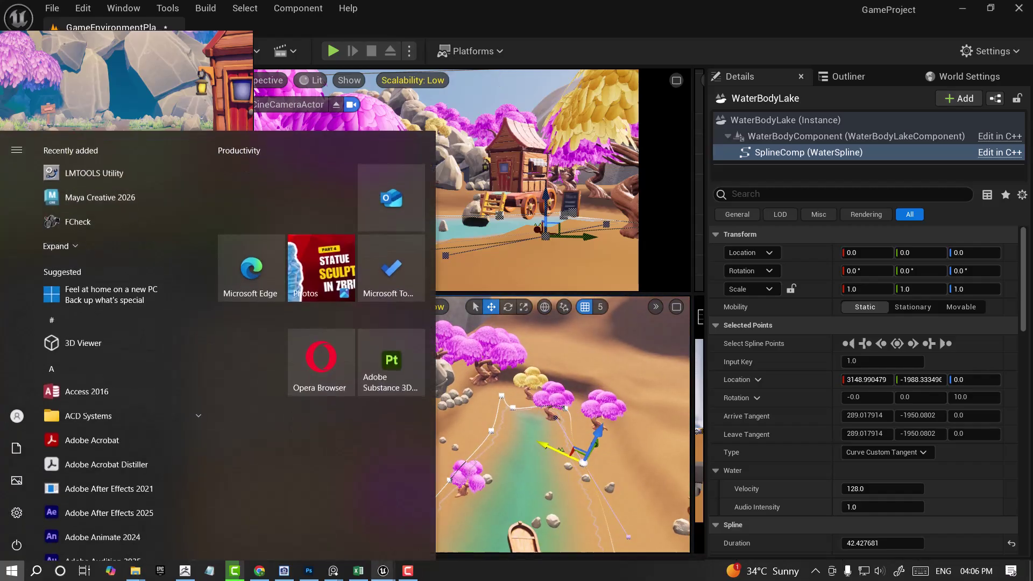